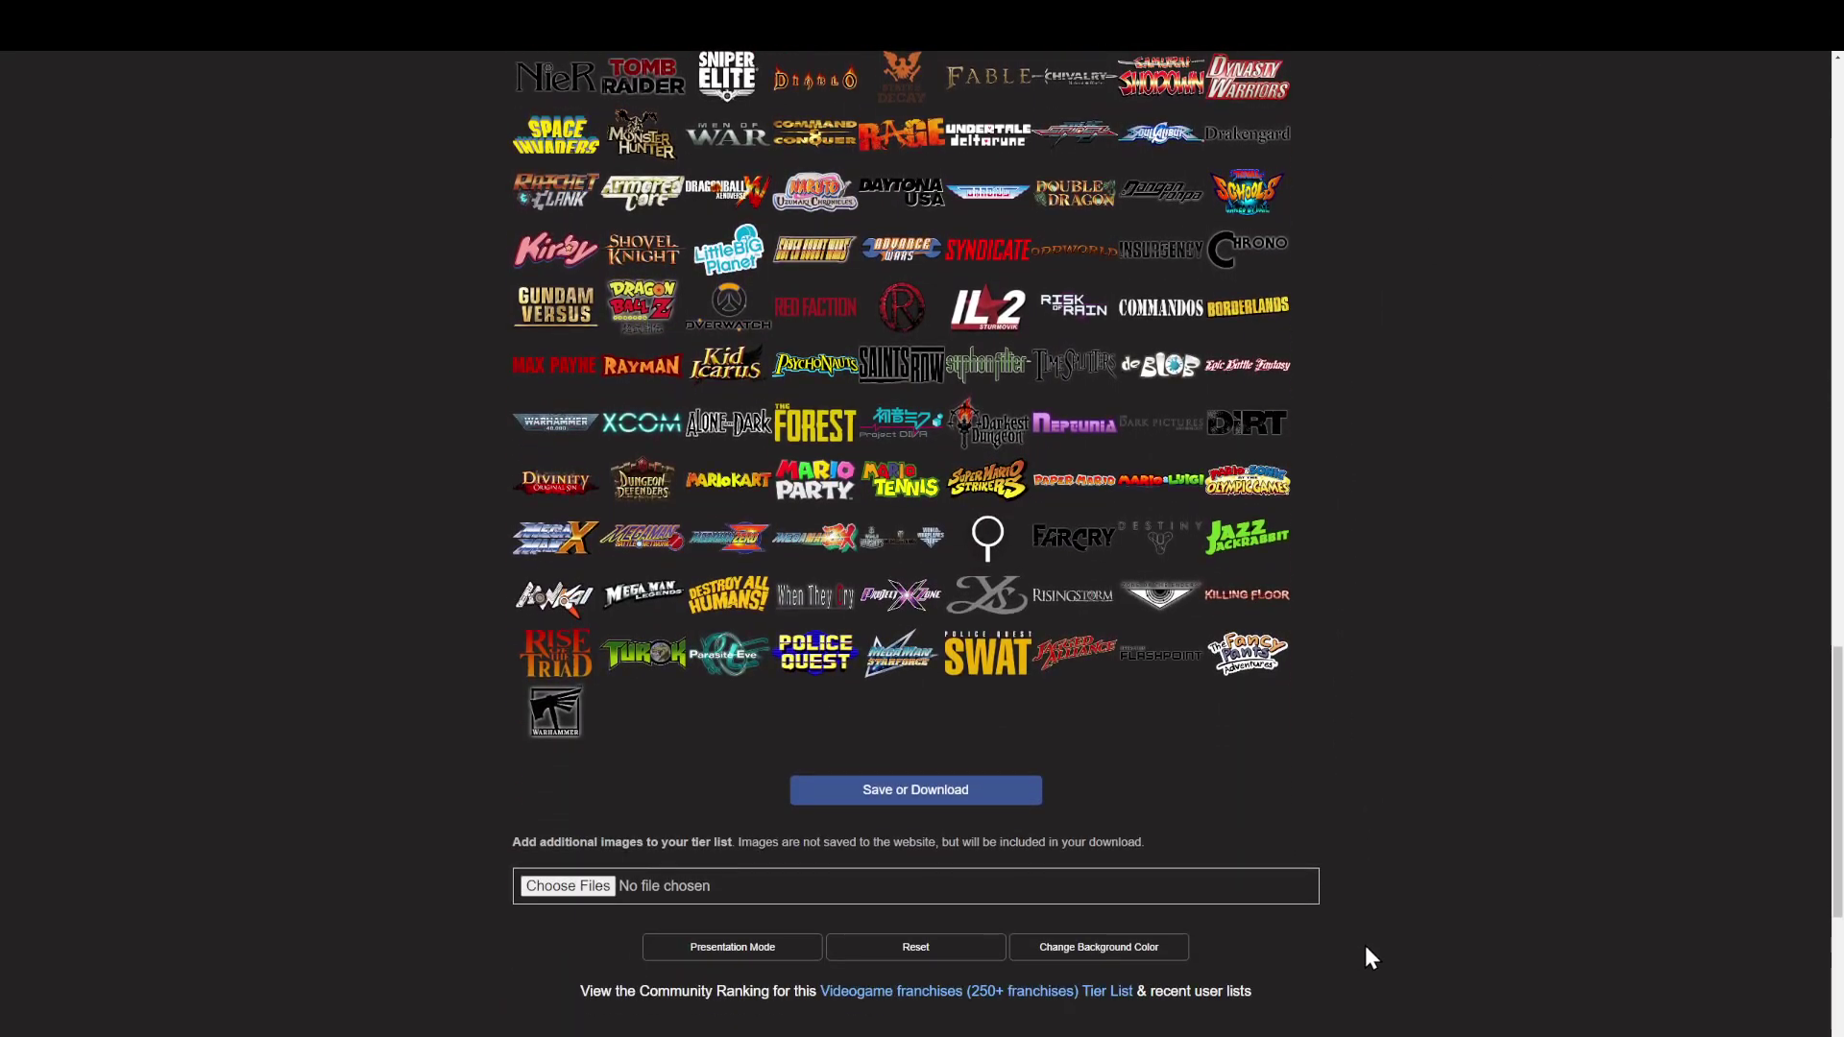
Step: Place Street Fighter in the Good tier and Red Dead, Halo and Grand Theft Auto in the Masterpiece tier
{"action": "scroll", "coordinate": [1368, 956], "scroll_direction": "up", "scroll_amount": 10}
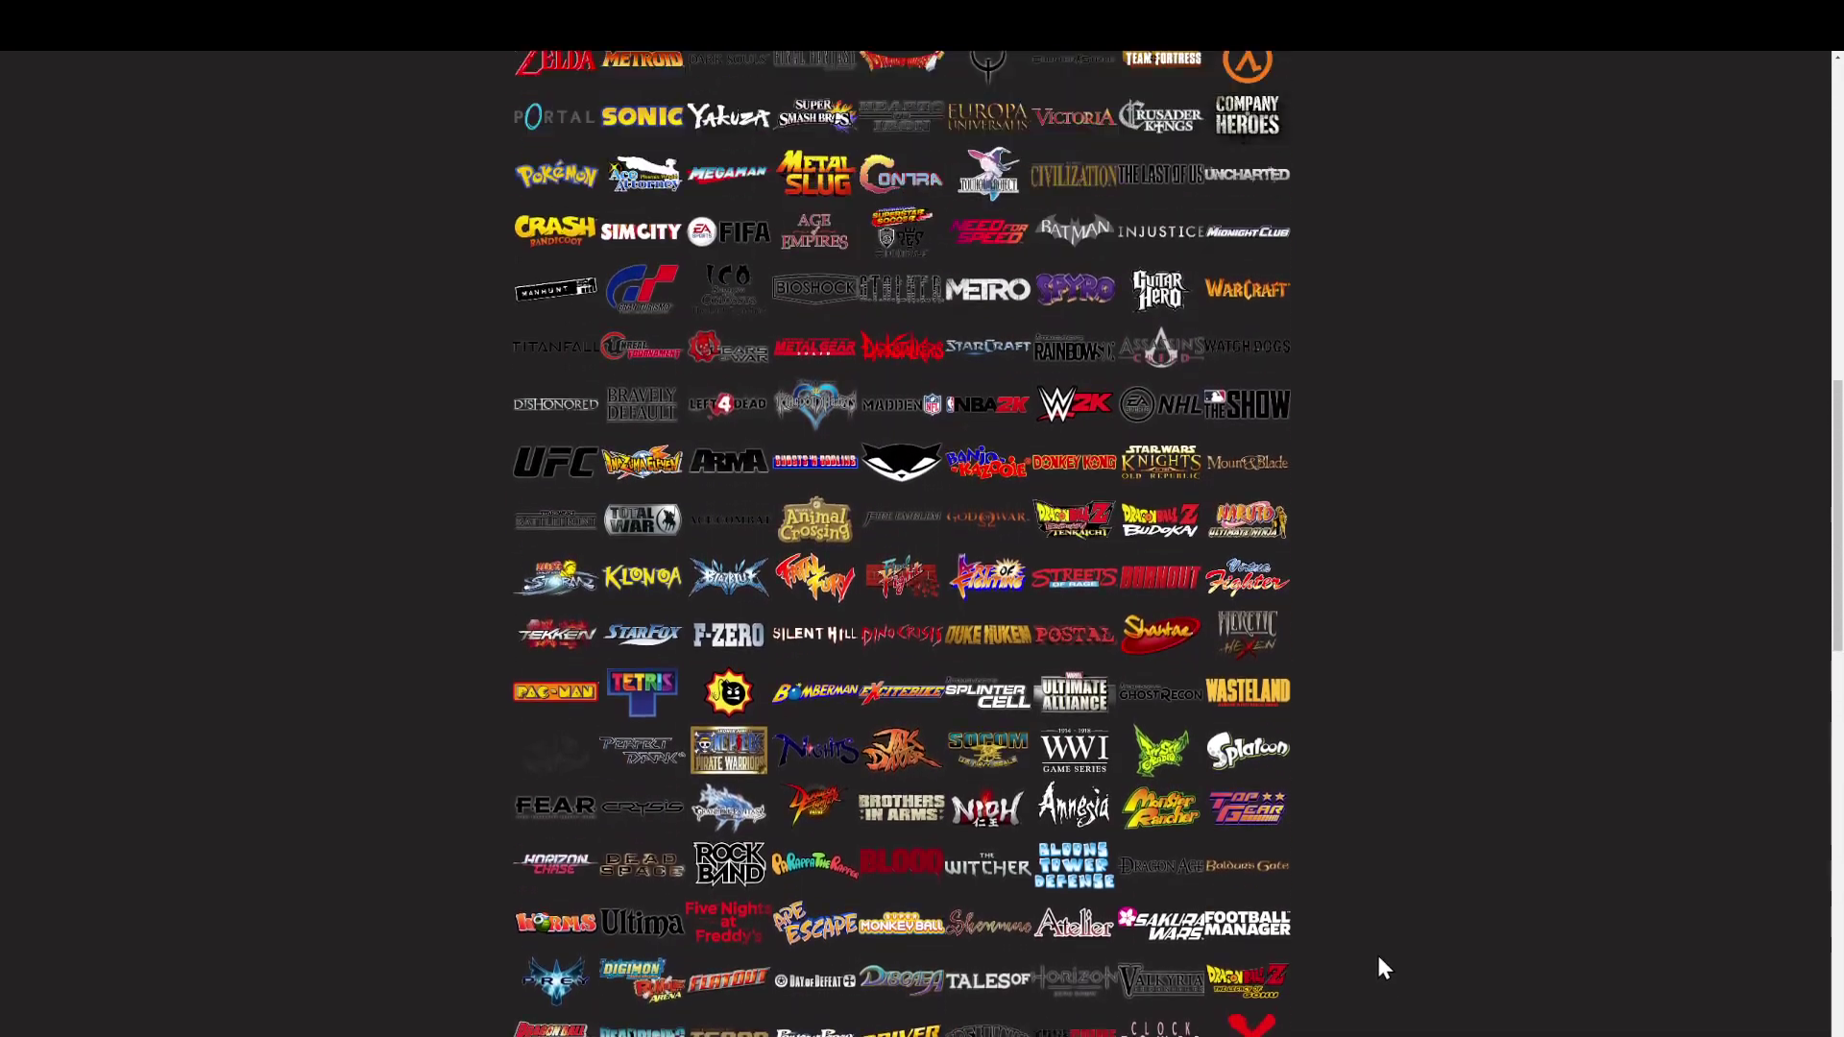
{"action": "scroll", "coordinate": [1380, 956], "scroll_direction": "up", "scroll_amount": 10}
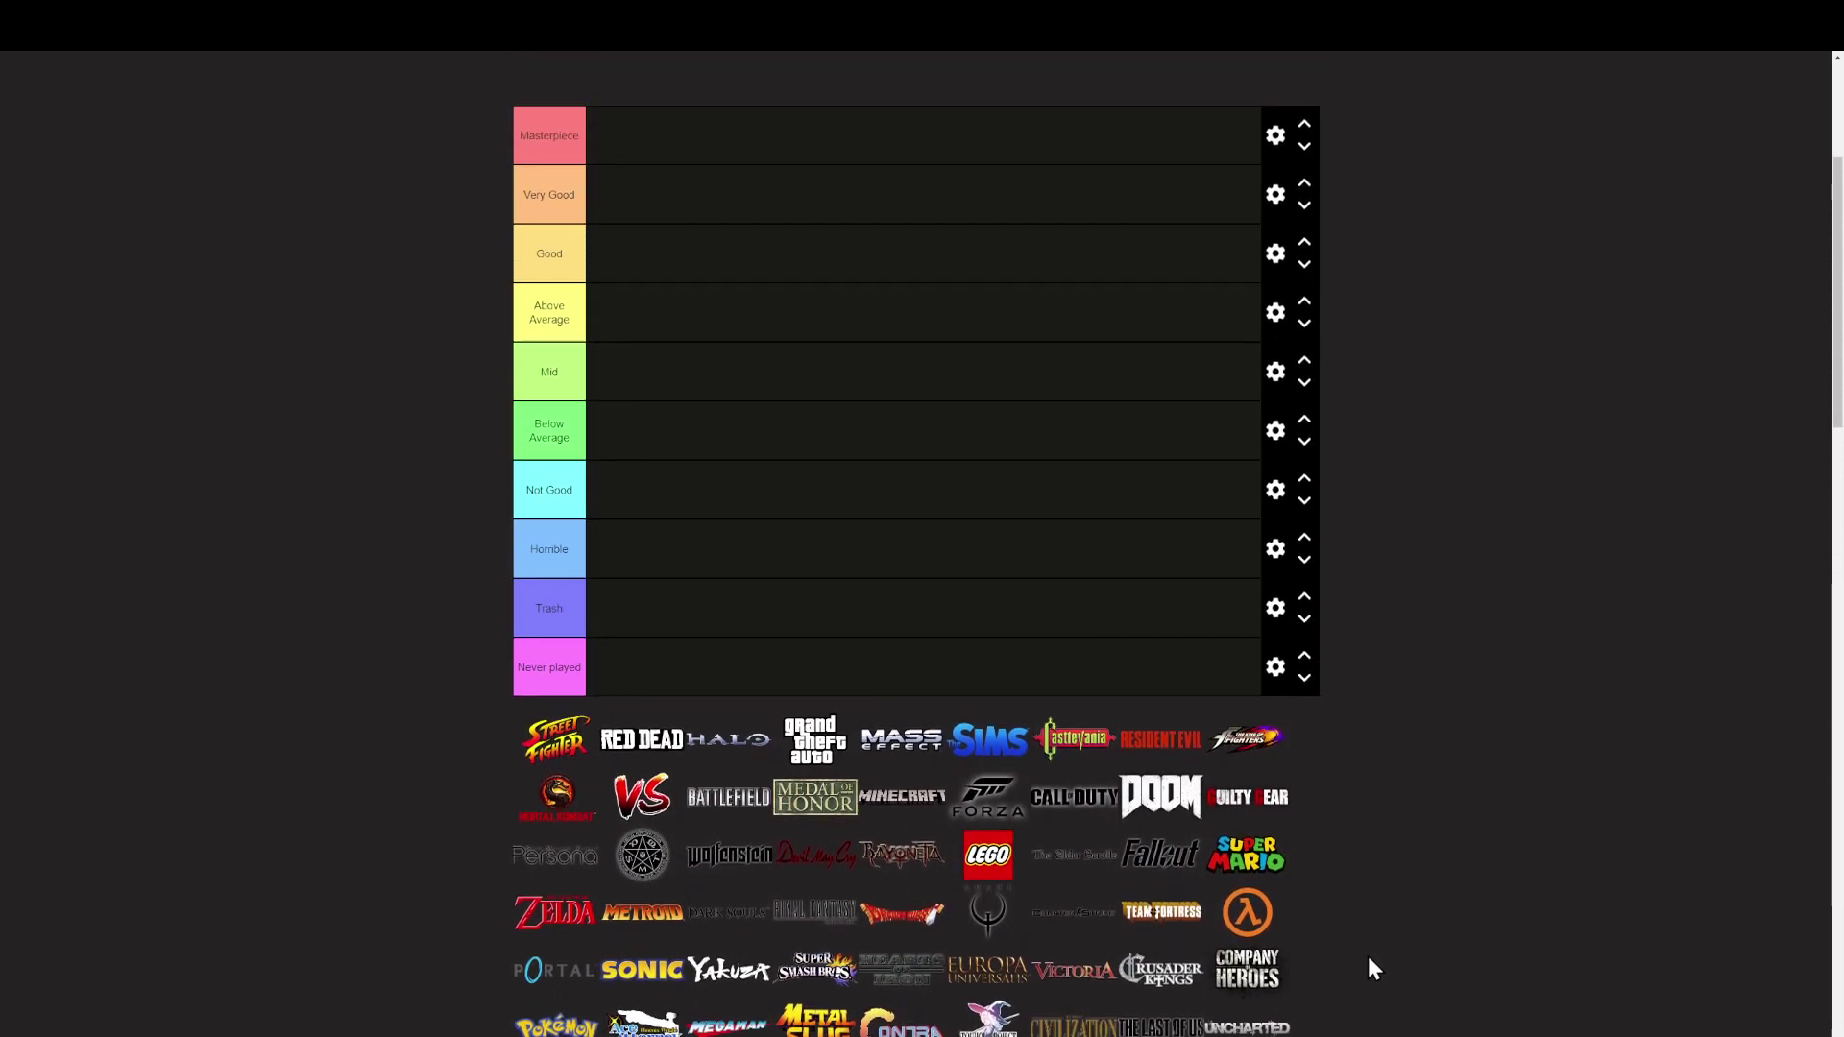
{"action": "left_click_drag", "start_coordinate": [558, 885], "coordinate": [807, 403]}
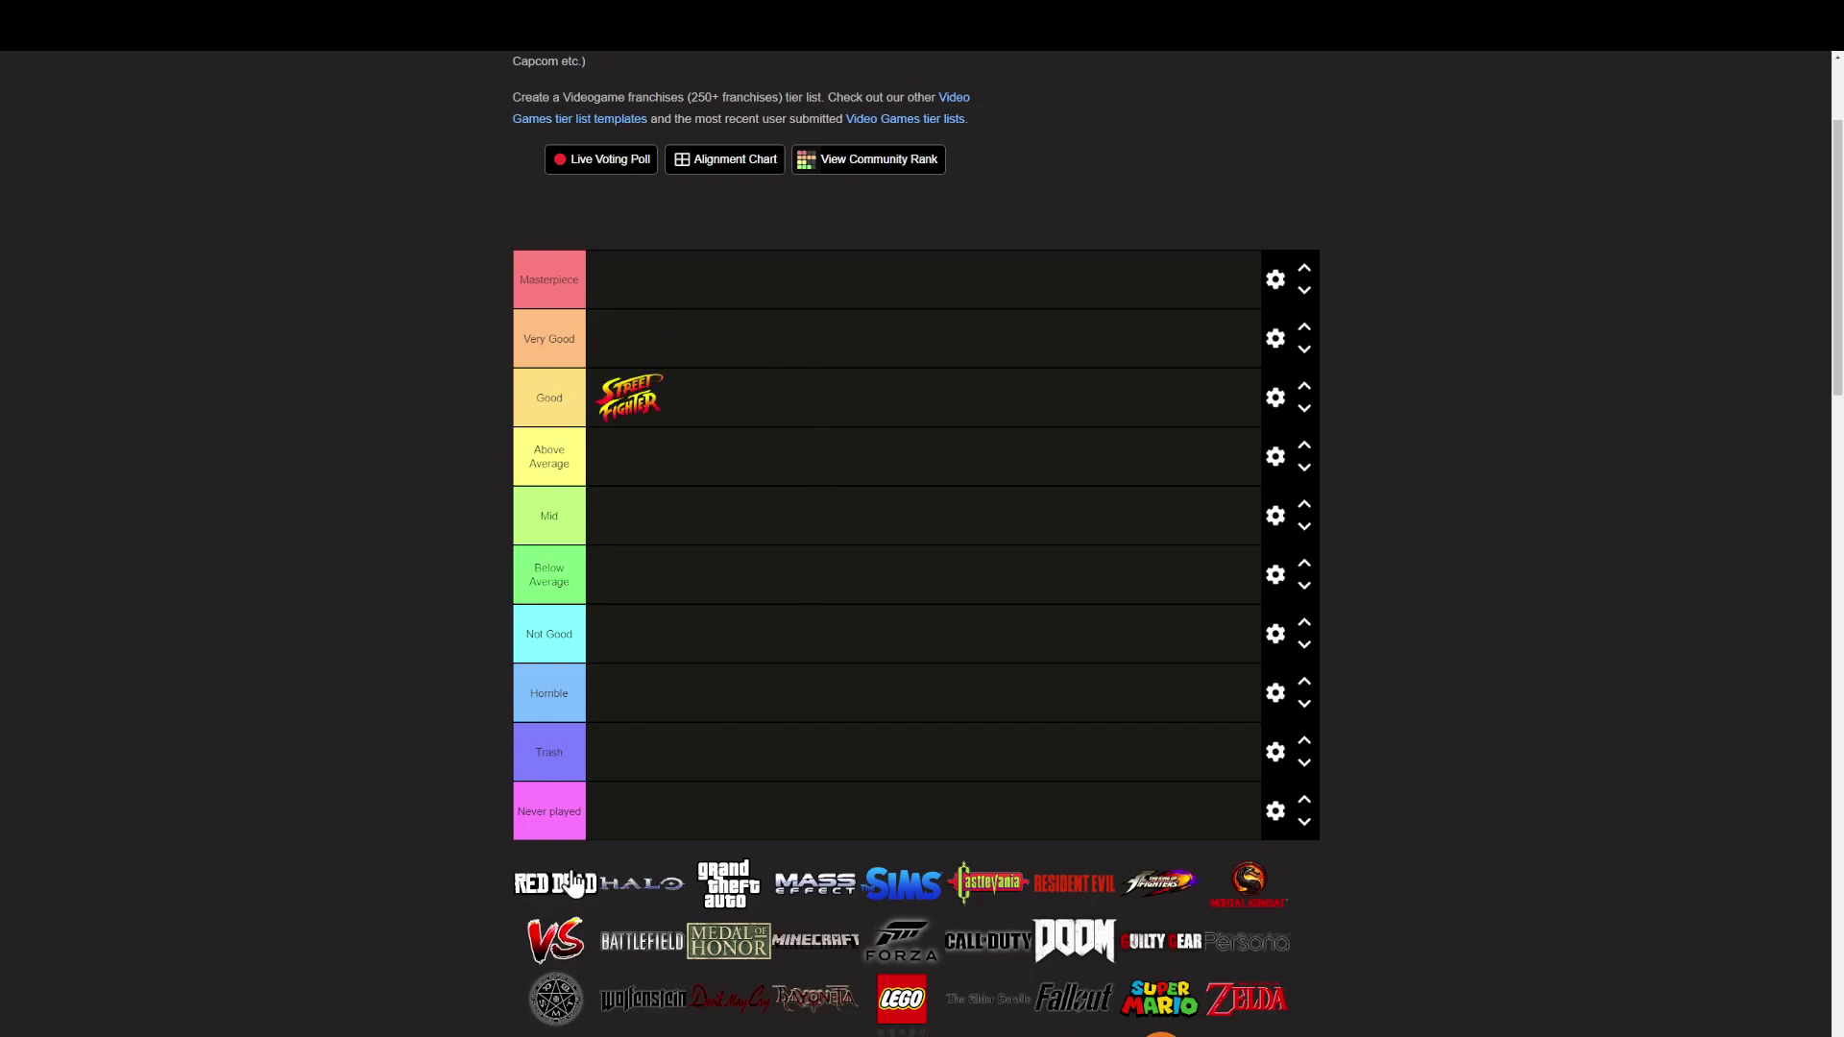
{"action": "left_click_drag", "start_coordinate": [574, 884], "coordinate": [715, 202]}
{"action": "left_click_drag", "start_coordinate": [522, 908], "coordinate": [714, 279]}
{"action": "left_click_drag", "start_coordinate": [574, 849], "coordinate": [799, 280]}
Step: Put Mass Effect in the Never played tier and The Sims in the Good tier
{"action": "left_click_drag", "start_coordinate": [547, 900], "coordinate": [641, 836]}
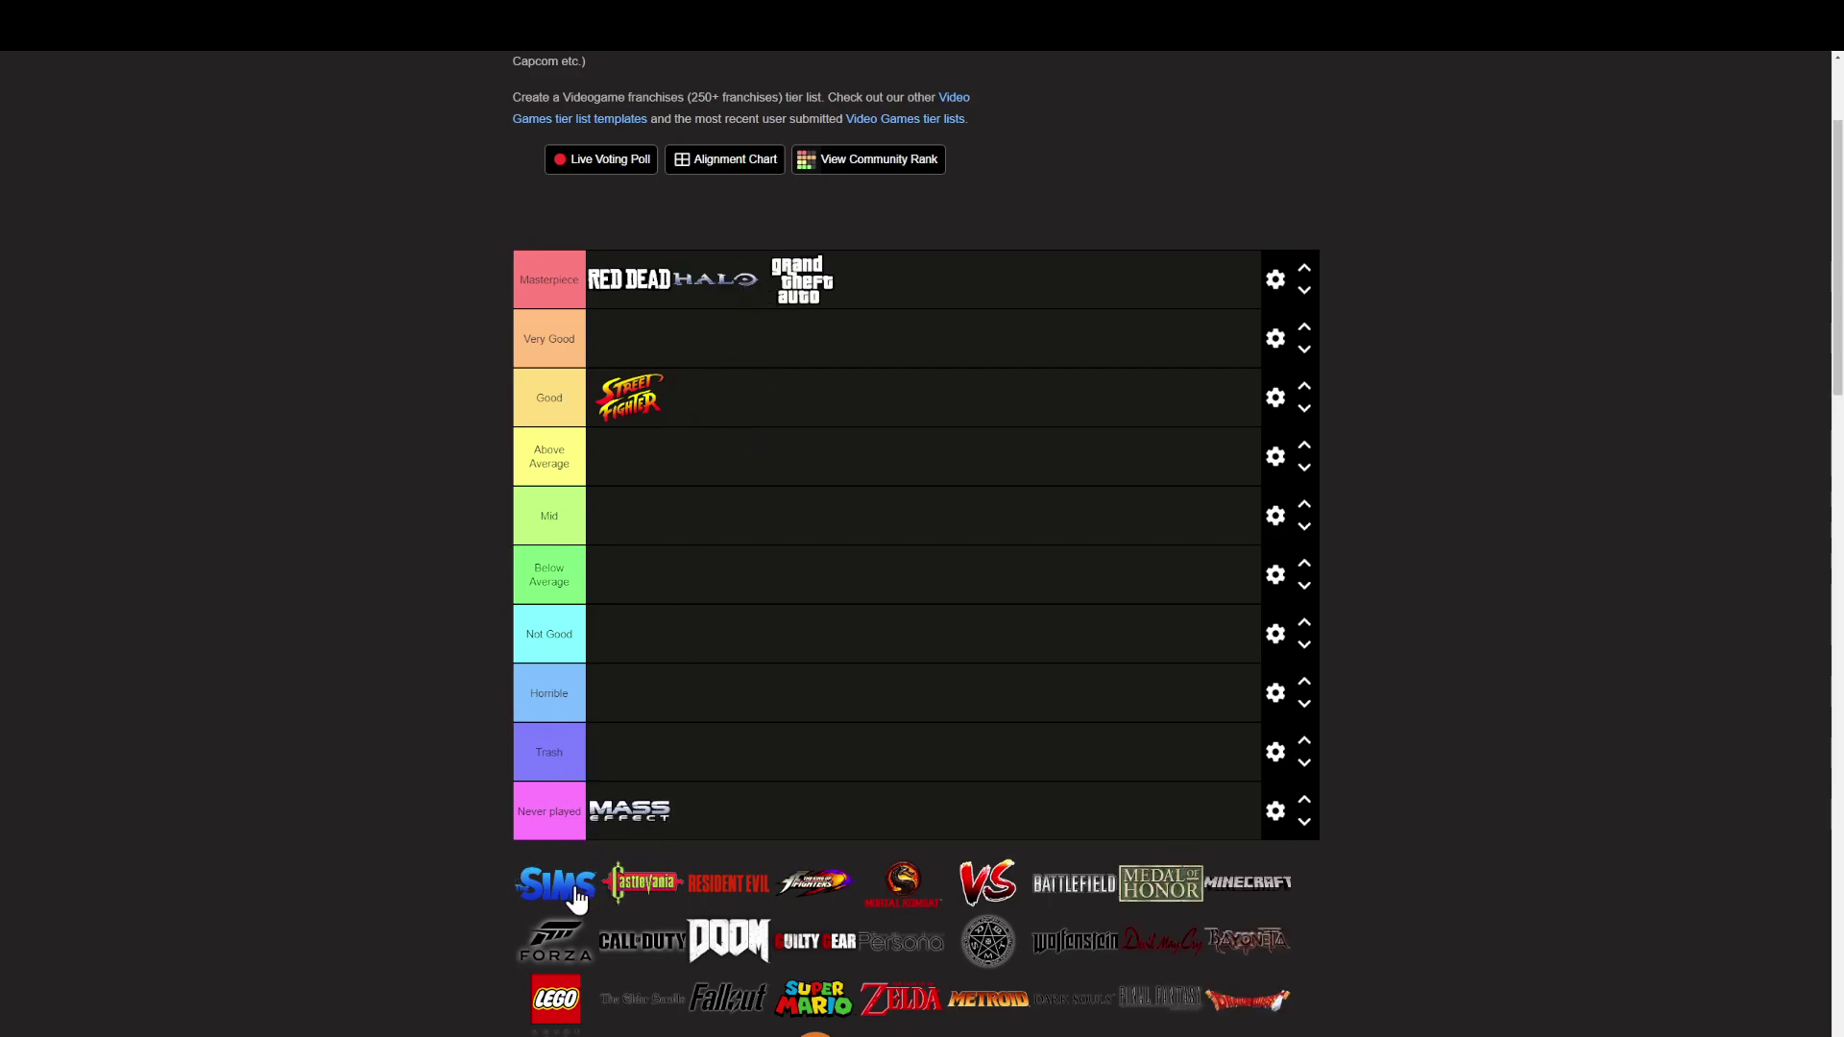
{"action": "left_click_drag", "start_coordinate": [567, 901], "coordinate": [791, 470]}
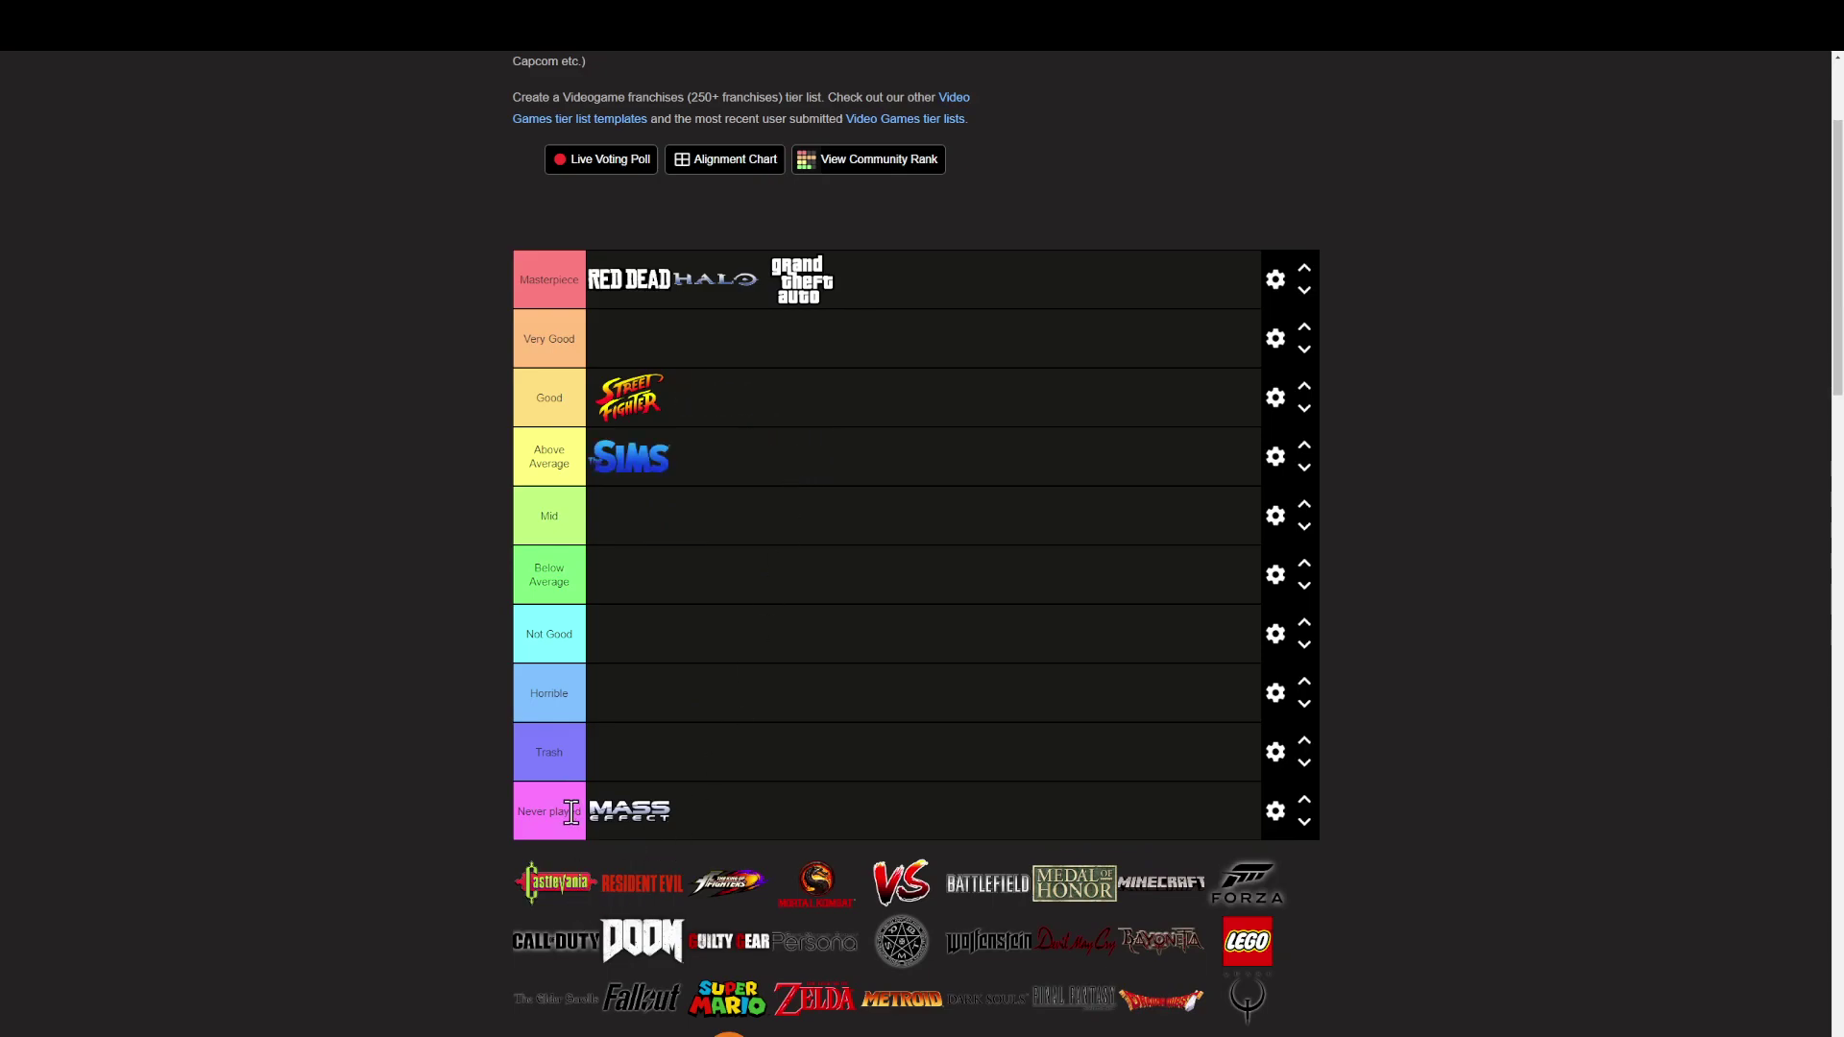
{"action": "left_click_drag", "start_coordinate": [629, 457], "coordinate": [740, 411]}
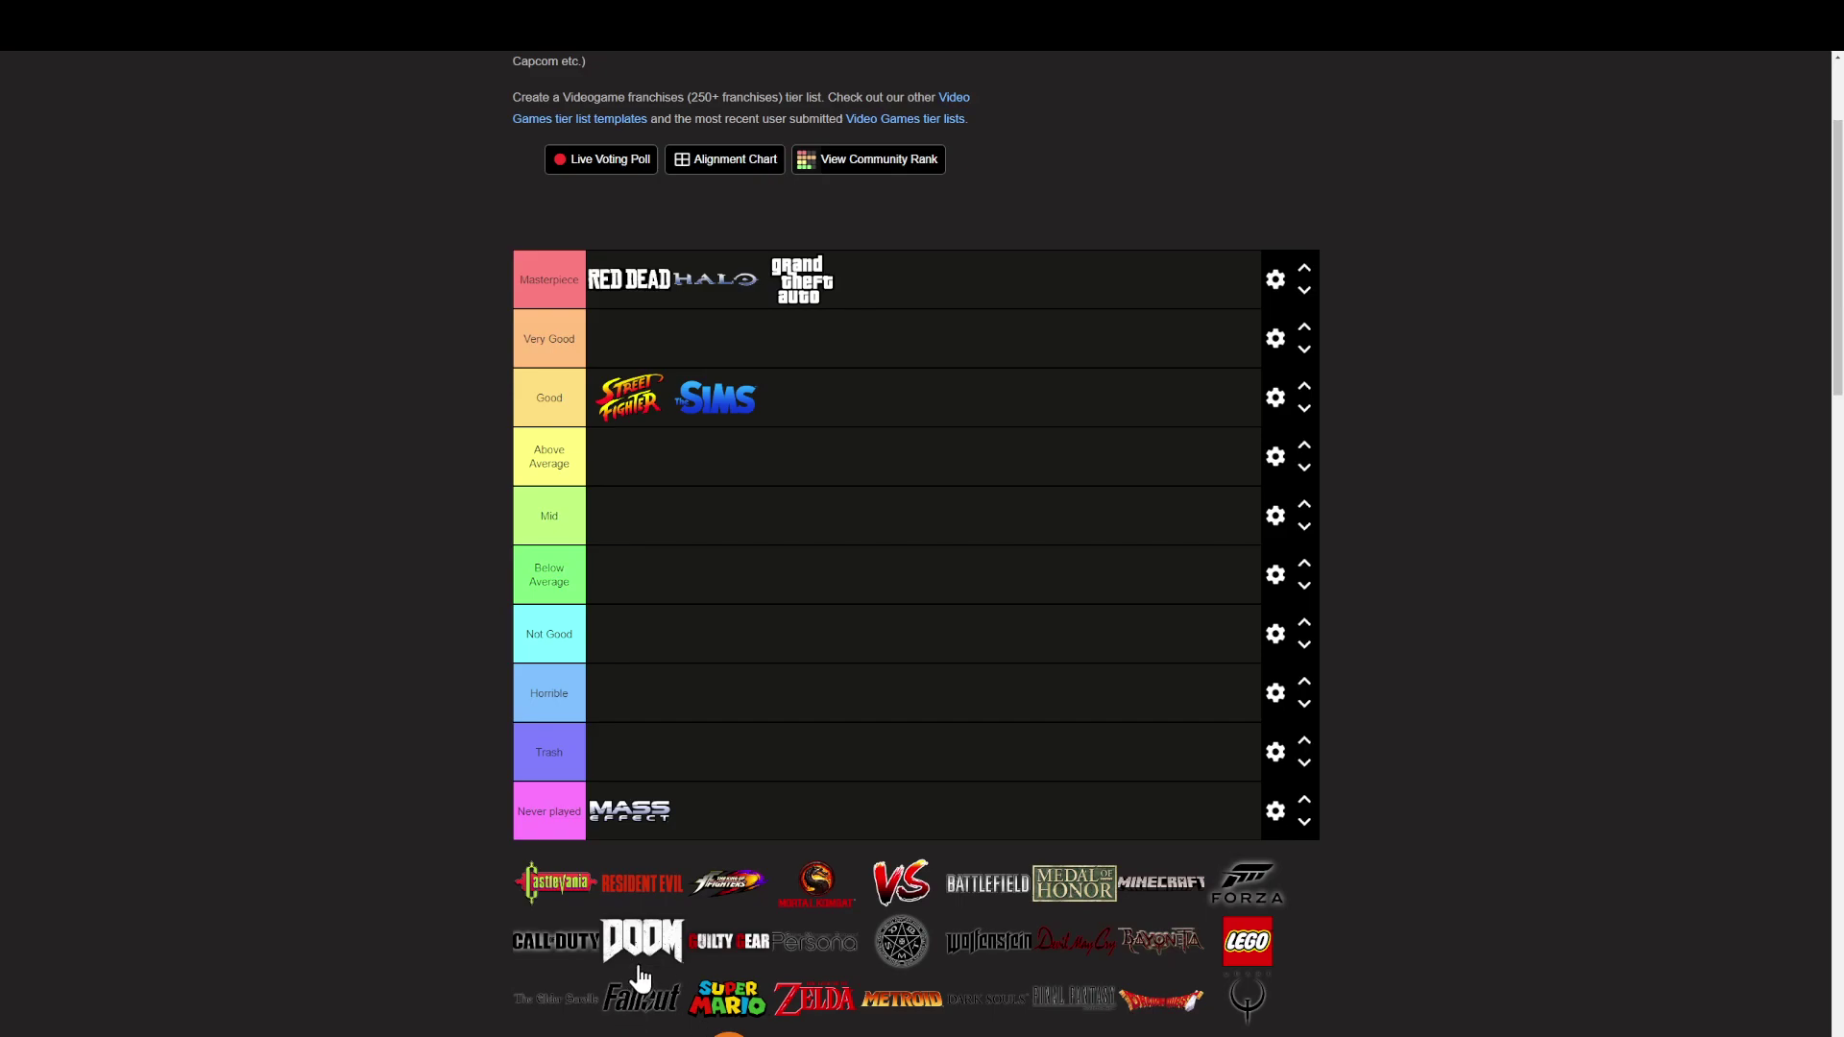
Step: Sort Castlevania, Resident Evil, The King of Fighters and the VS series into the Never played tier
{"action": "left_click_drag", "start_coordinate": [541, 887], "coordinate": [732, 810]}
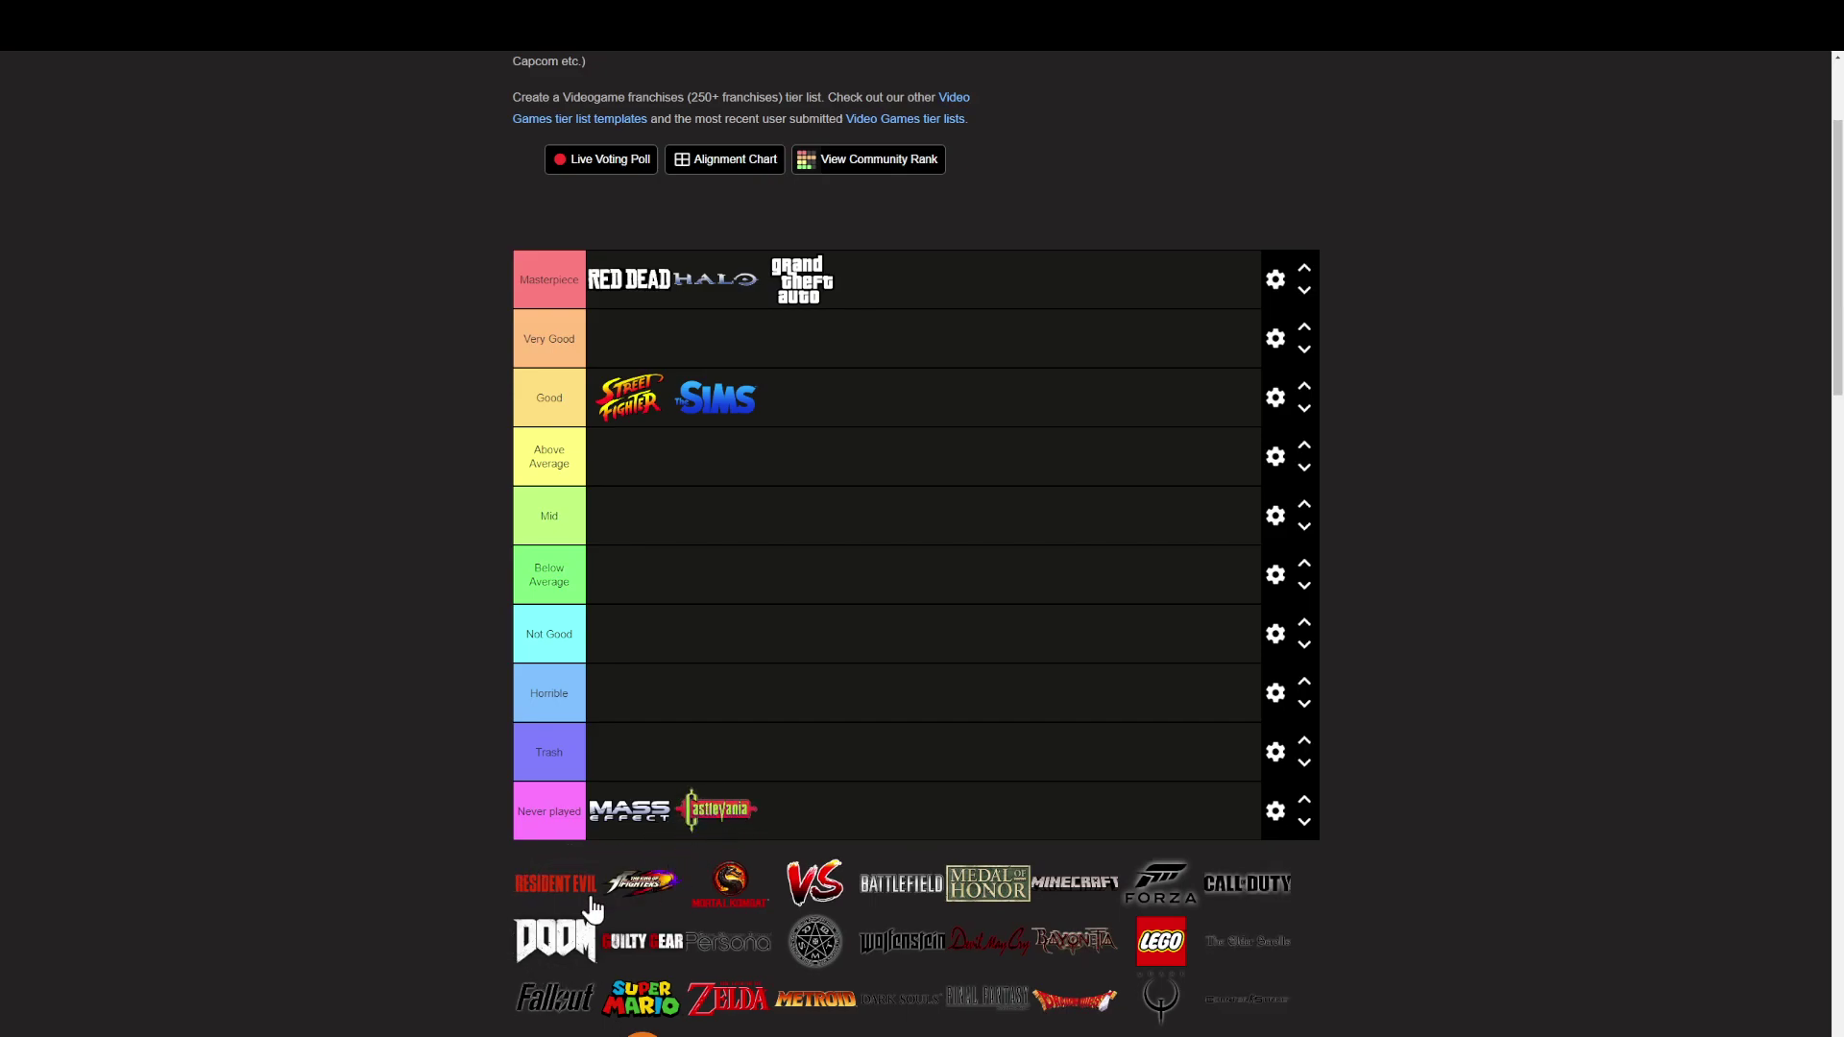
{"action": "left_click_drag", "start_coordinate": [569, 898], "coordinate": [684, 828]}
{"action": "left_click_drag", "start_coordinate": [608, 879], "coordinate": [656, 898]}
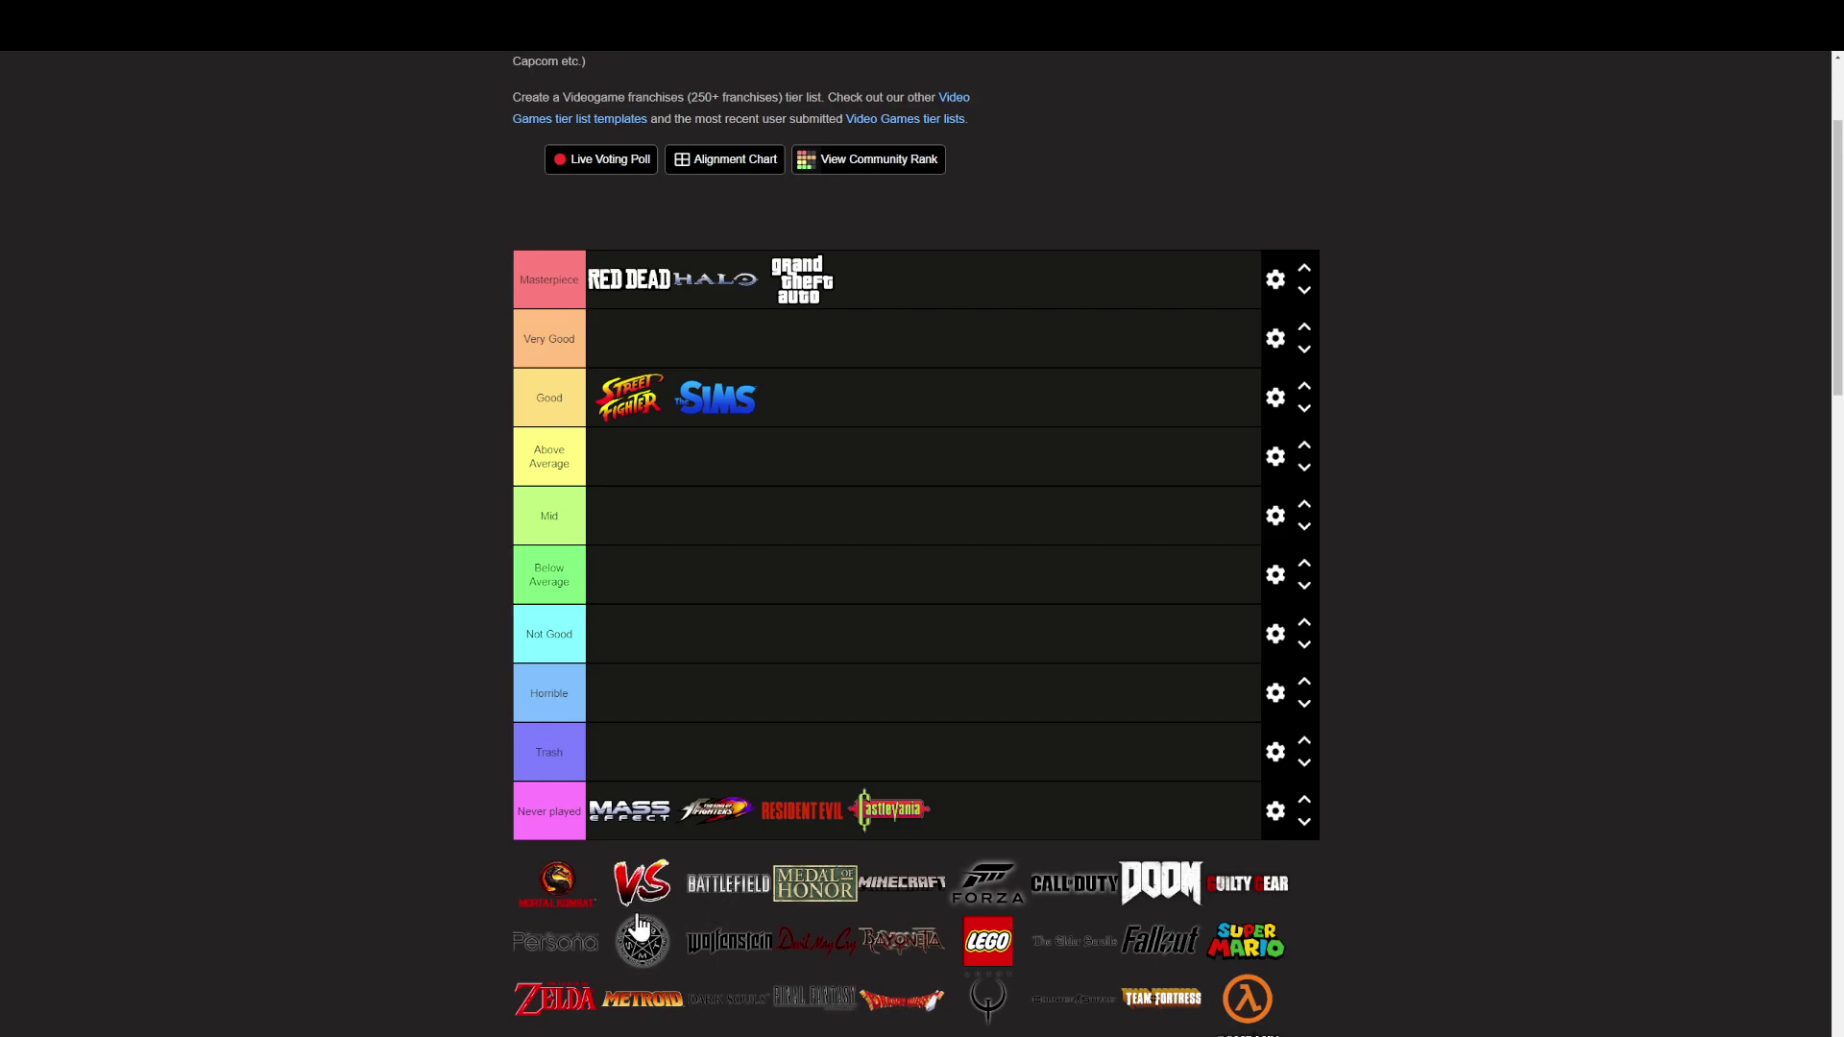
{"action": "left_click_drag", "start_coordinate": [628, 900], "coordinate": [684, 834]}
Step: Rank Mortal Kombat and Call of Duty as Good and Minecraft as Very Good; put Battlefield, Medal of Honor and Forza in Never played
{"action": "left_click_drag", "start_coordinate": [567, 874], "coordinate": [803, 397]}
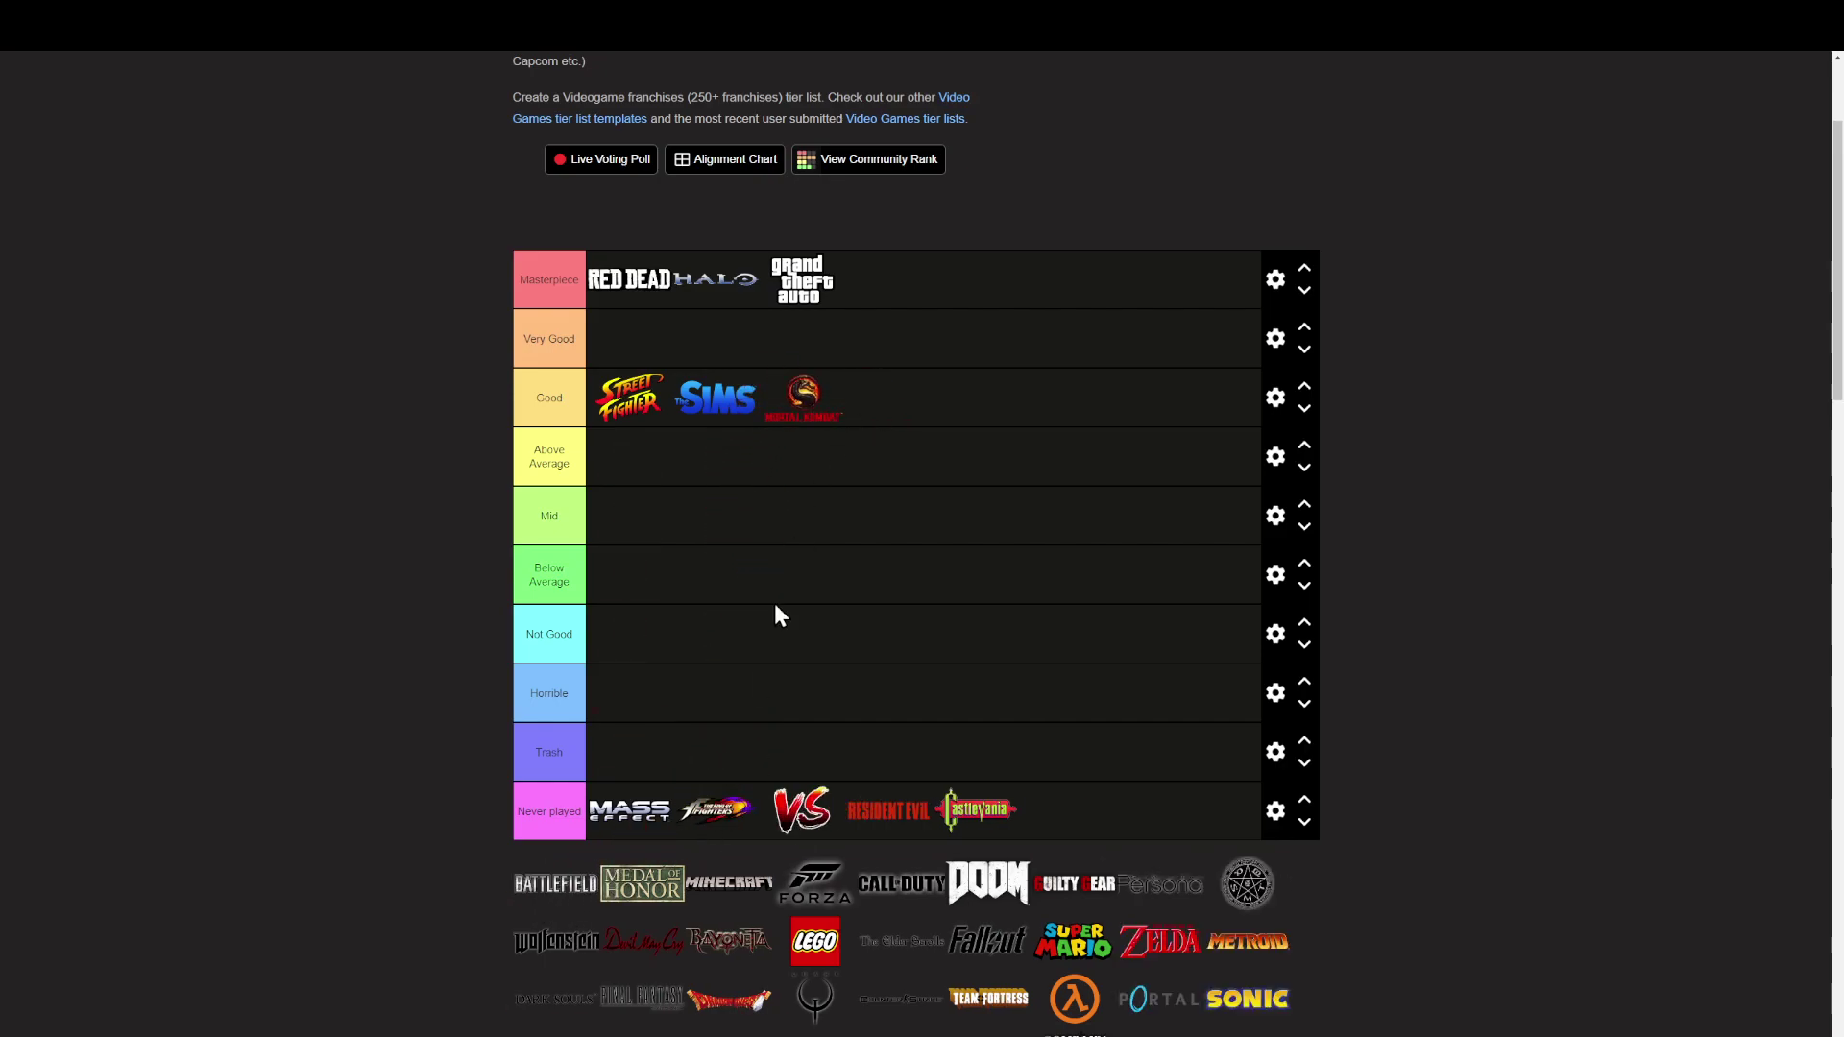
{"action": "left_click_drag", "start_coordinate": [558, 892], "coordinate": [899, 337]}
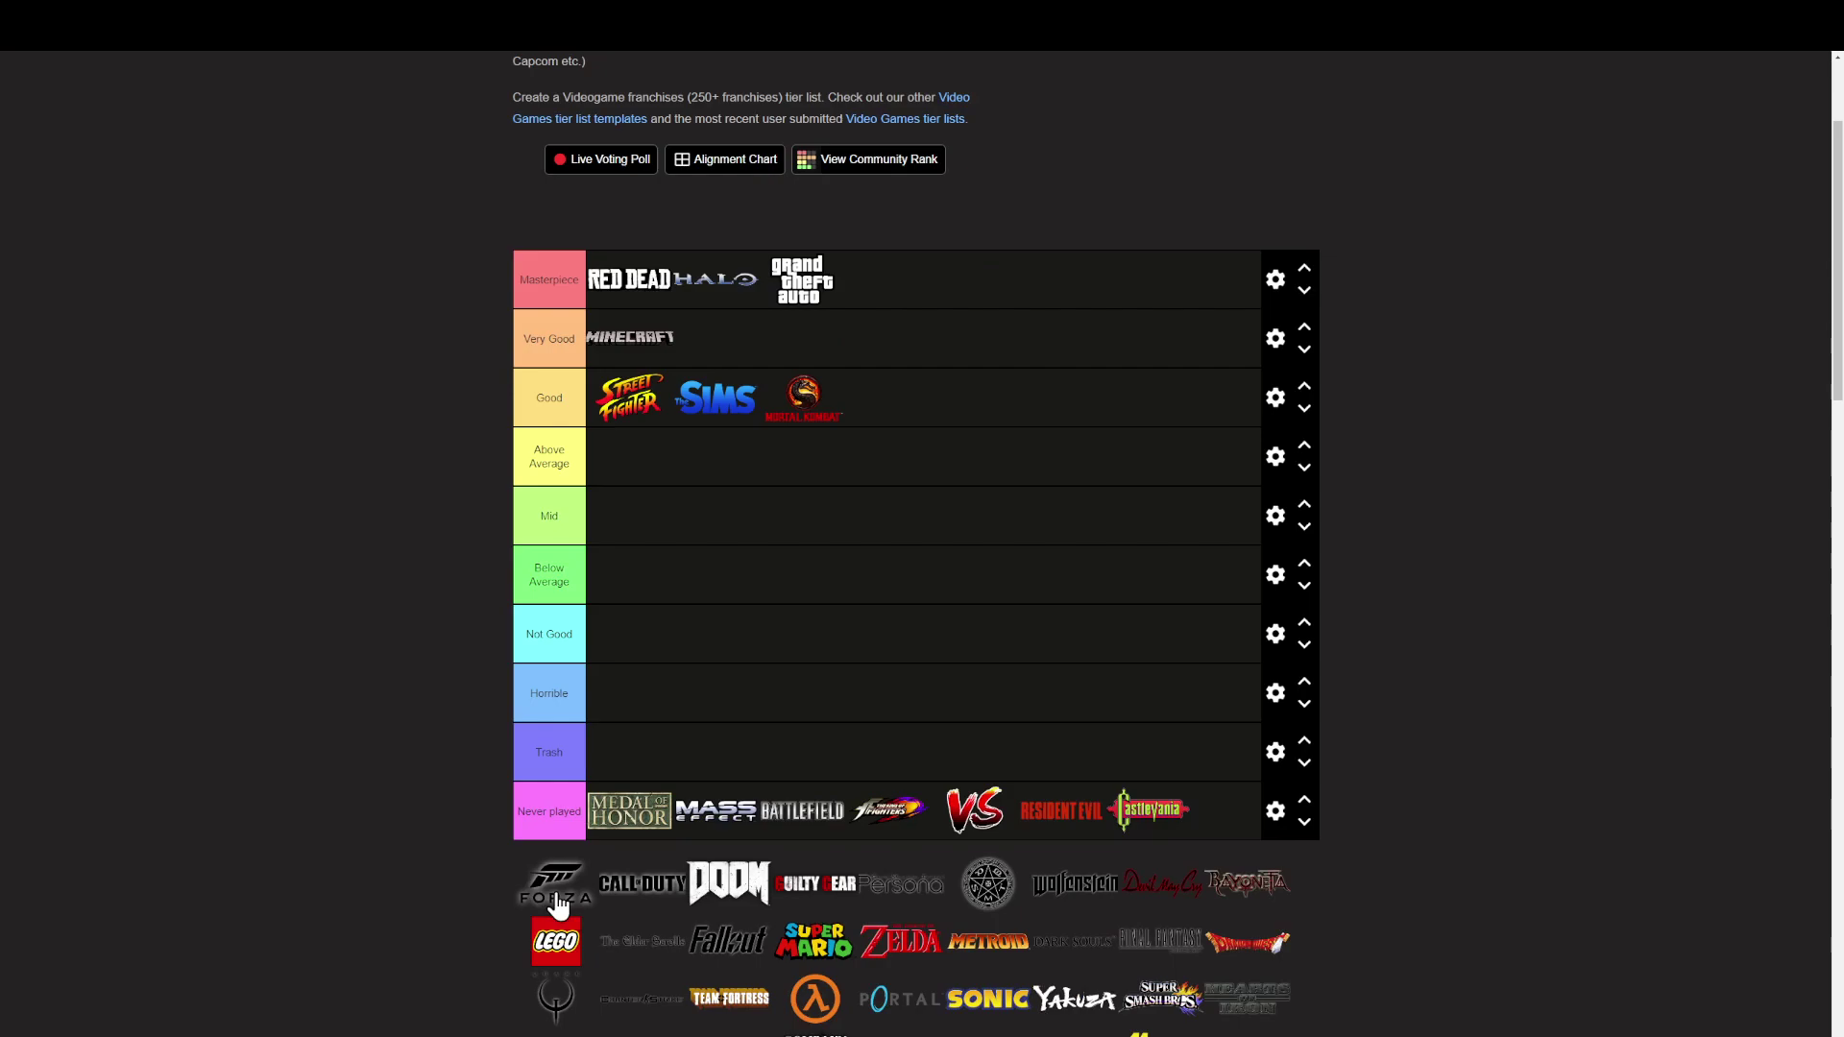
{"action": "left_click_drag", "start_coordinate": [557, 903], "coordinate": [723, 838]}
{"action": "left_click_drag", "start_coordinate": [557, 951], "coordinate": [915, 437]}
Step: Rank Doom and Lego as Masterpiece, and move the franchises between them, from Guilty Gear onward, to Never played
{"action": "scroll", "coordinate": [733, 942], "scroll_direction": "down", "scroll_amount": 2}
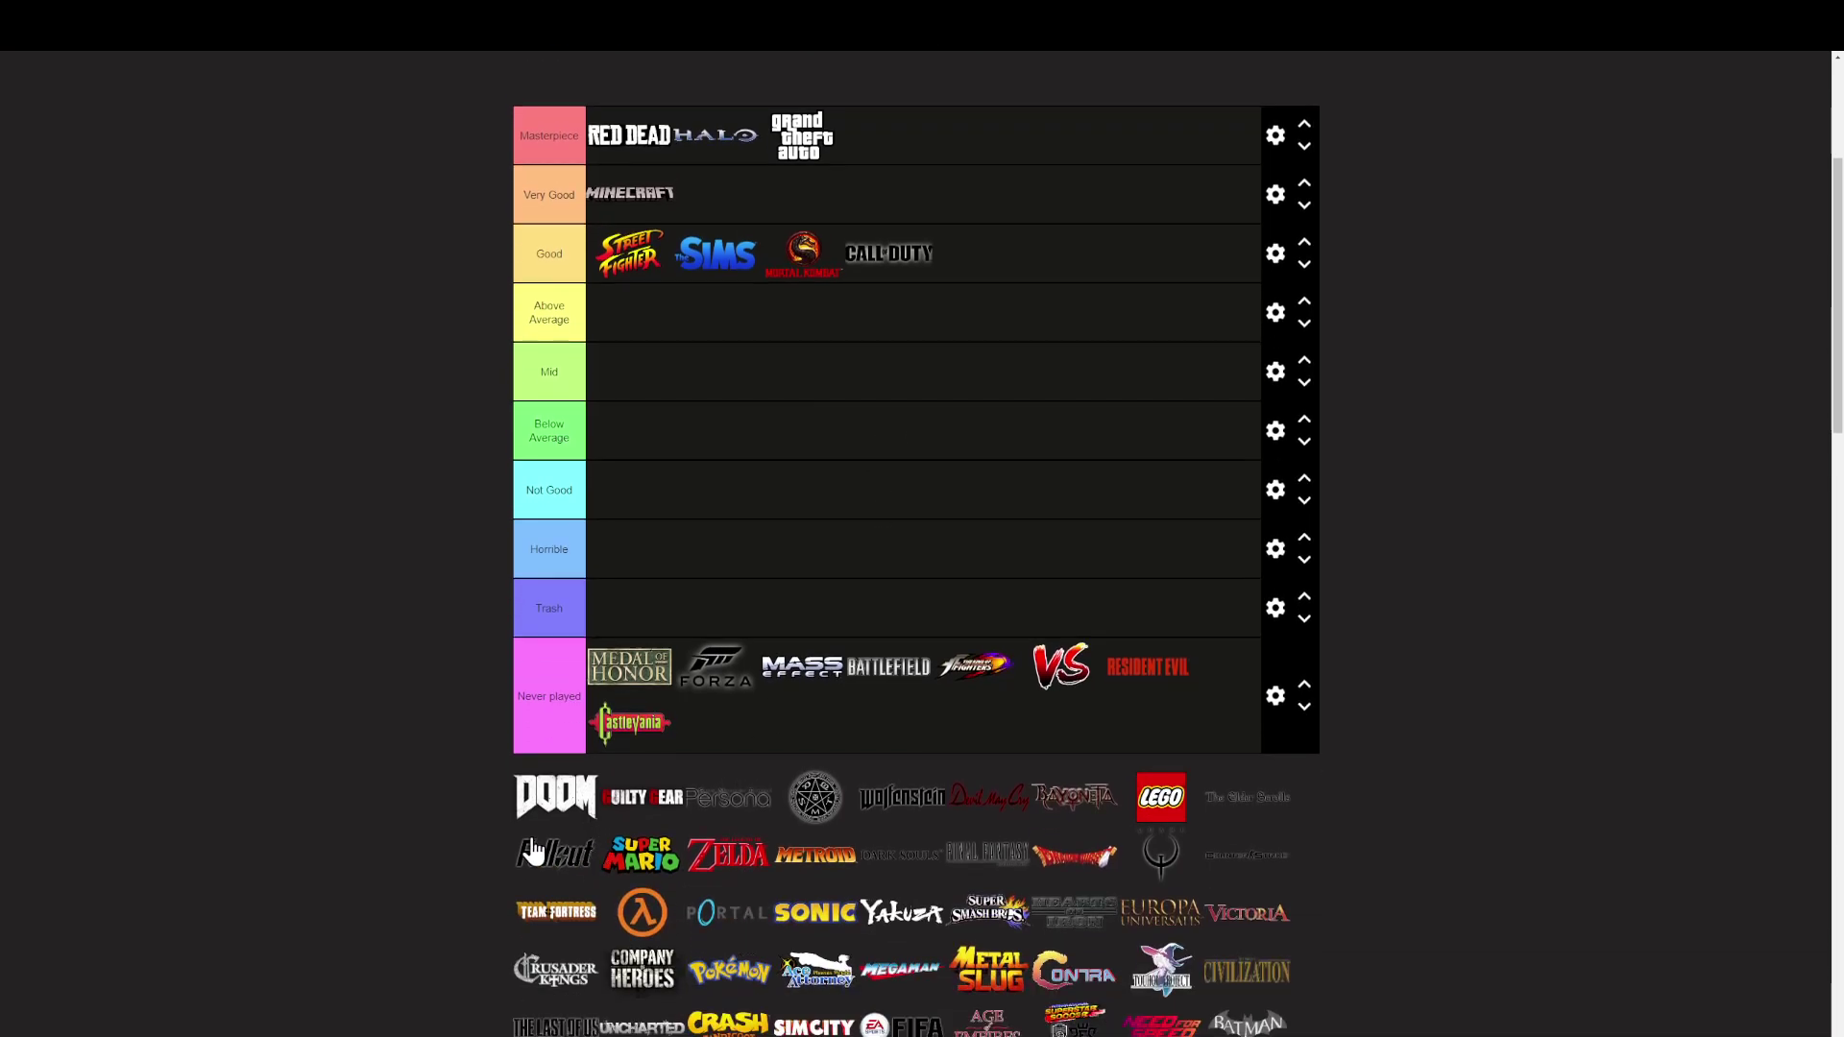
{"action": "left_click_drag", "start_coordinate": [552, 800], "coordinate": [930, 300]}
{"action": "scroll", "coordinate": [1223, 634], "scroll_direction": "up", "scroll_amount": 2}
{"action": "left_click_drag", "start_coordinate": [555, 924], "coordinate": [716, 869]}
{"action": "left_click_drag", "start_coordinate": [581, 922], "coordinate": [965, 221]}
Step: Rank The Elder Scrolls as Masterpiece, Super Mario as Very Good, Zelda as Good and Fallout as Above Average
{"action": "scroll", "coordinate": [722, 676], "scroll_direction": "down", "scroll_amount": 1}
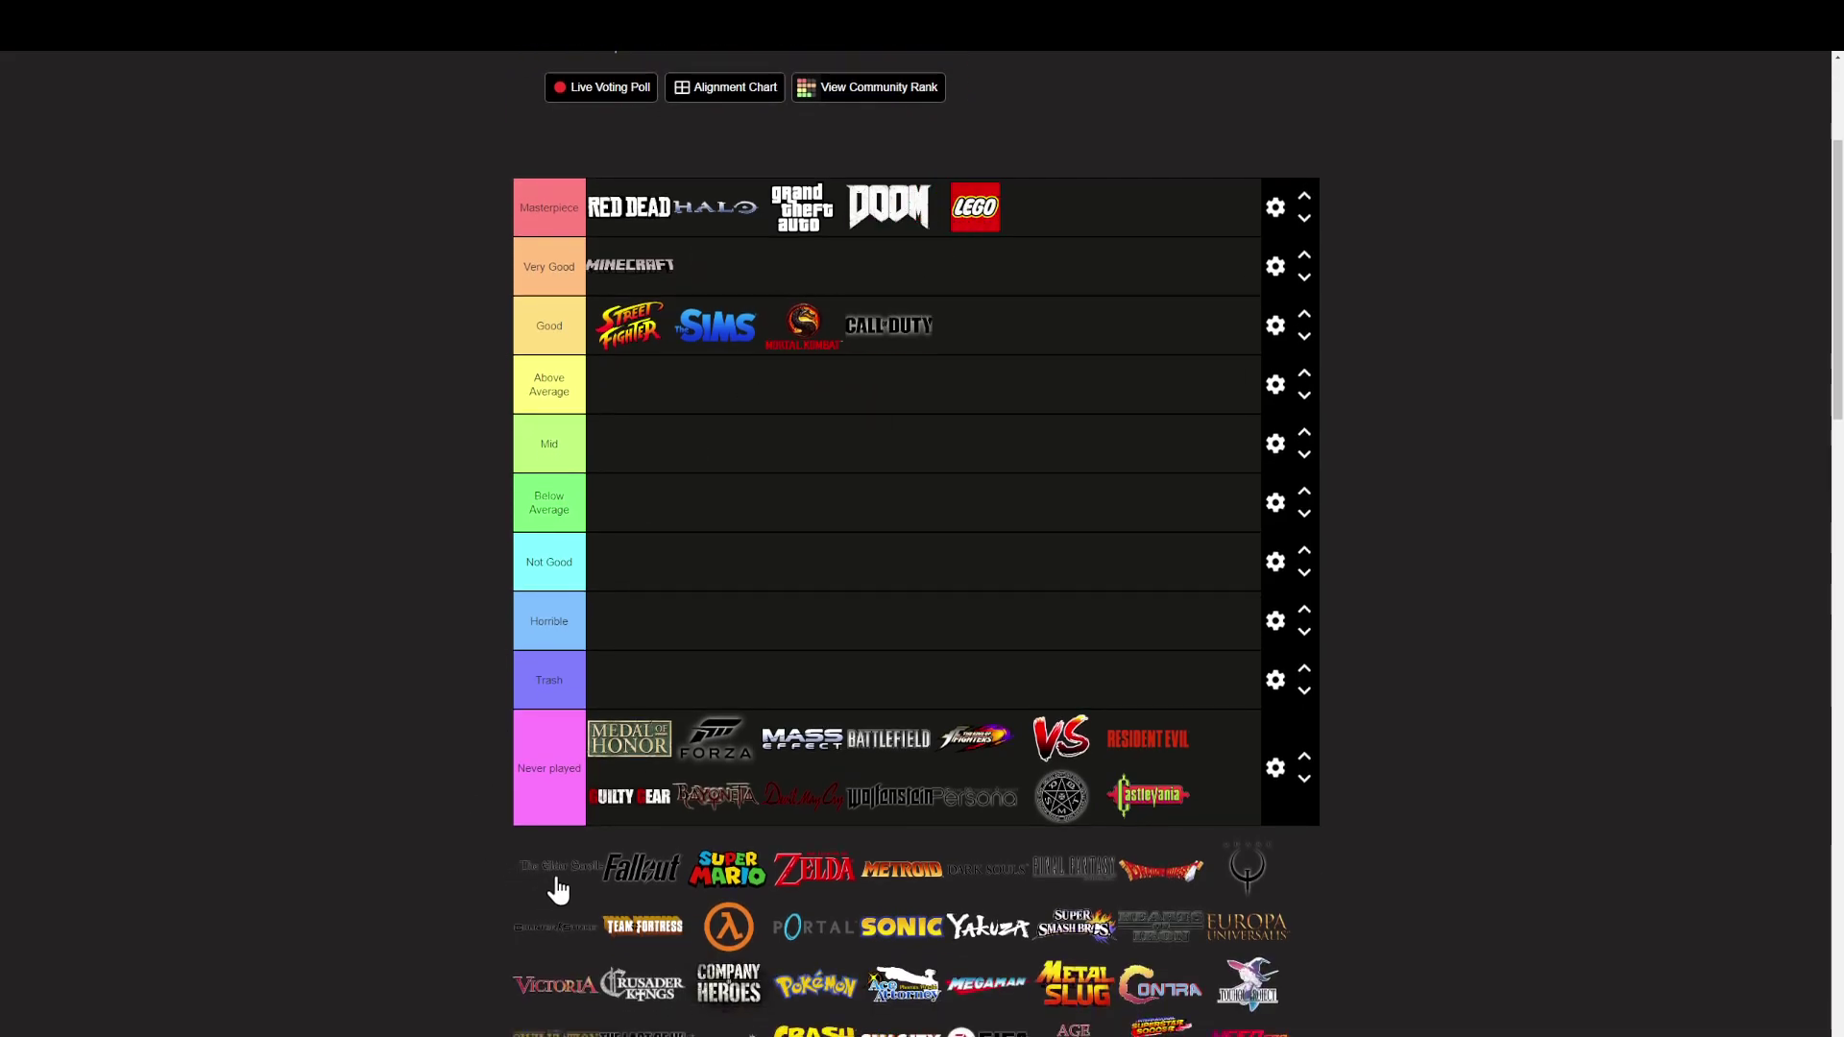
{"action": "left_click_drag", "start_coordinate": [558, 886], "coordinate": [1095, 223]}
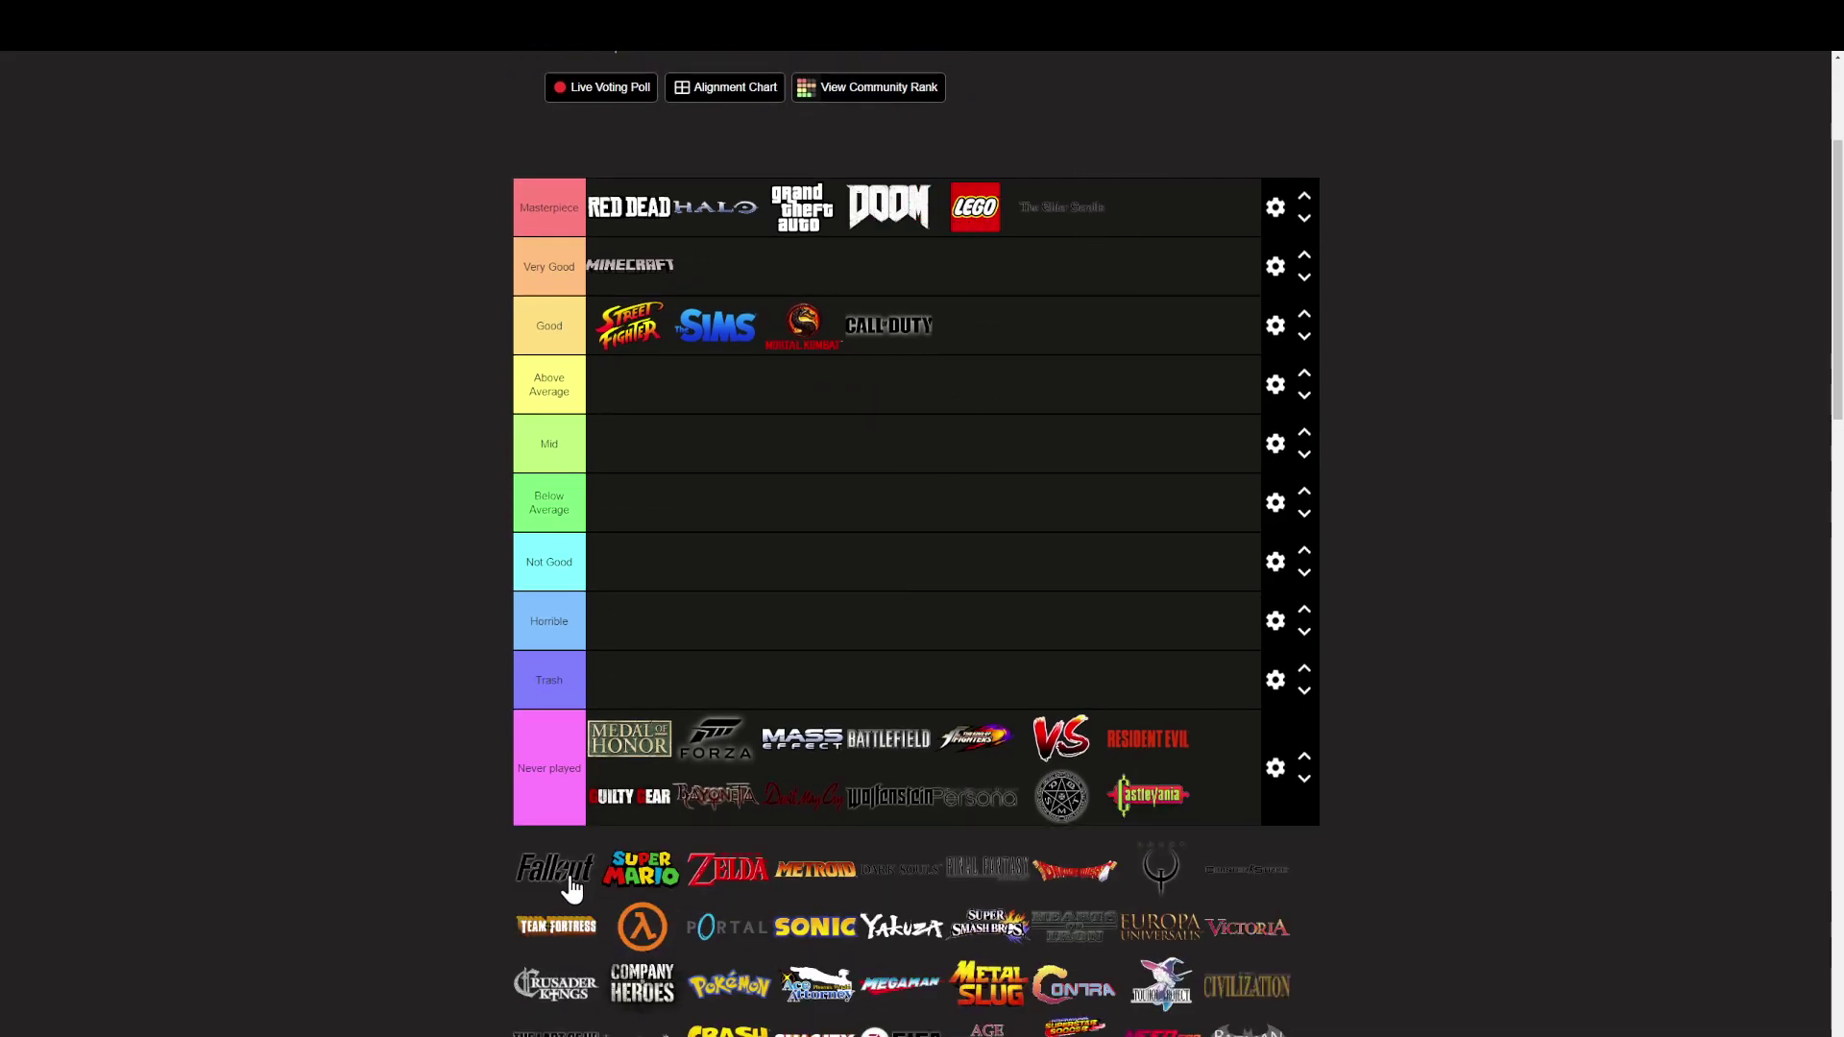
{"action": "left_click_drag", "start_coordinate": [571, 888], "coordinate": [788, 305]}
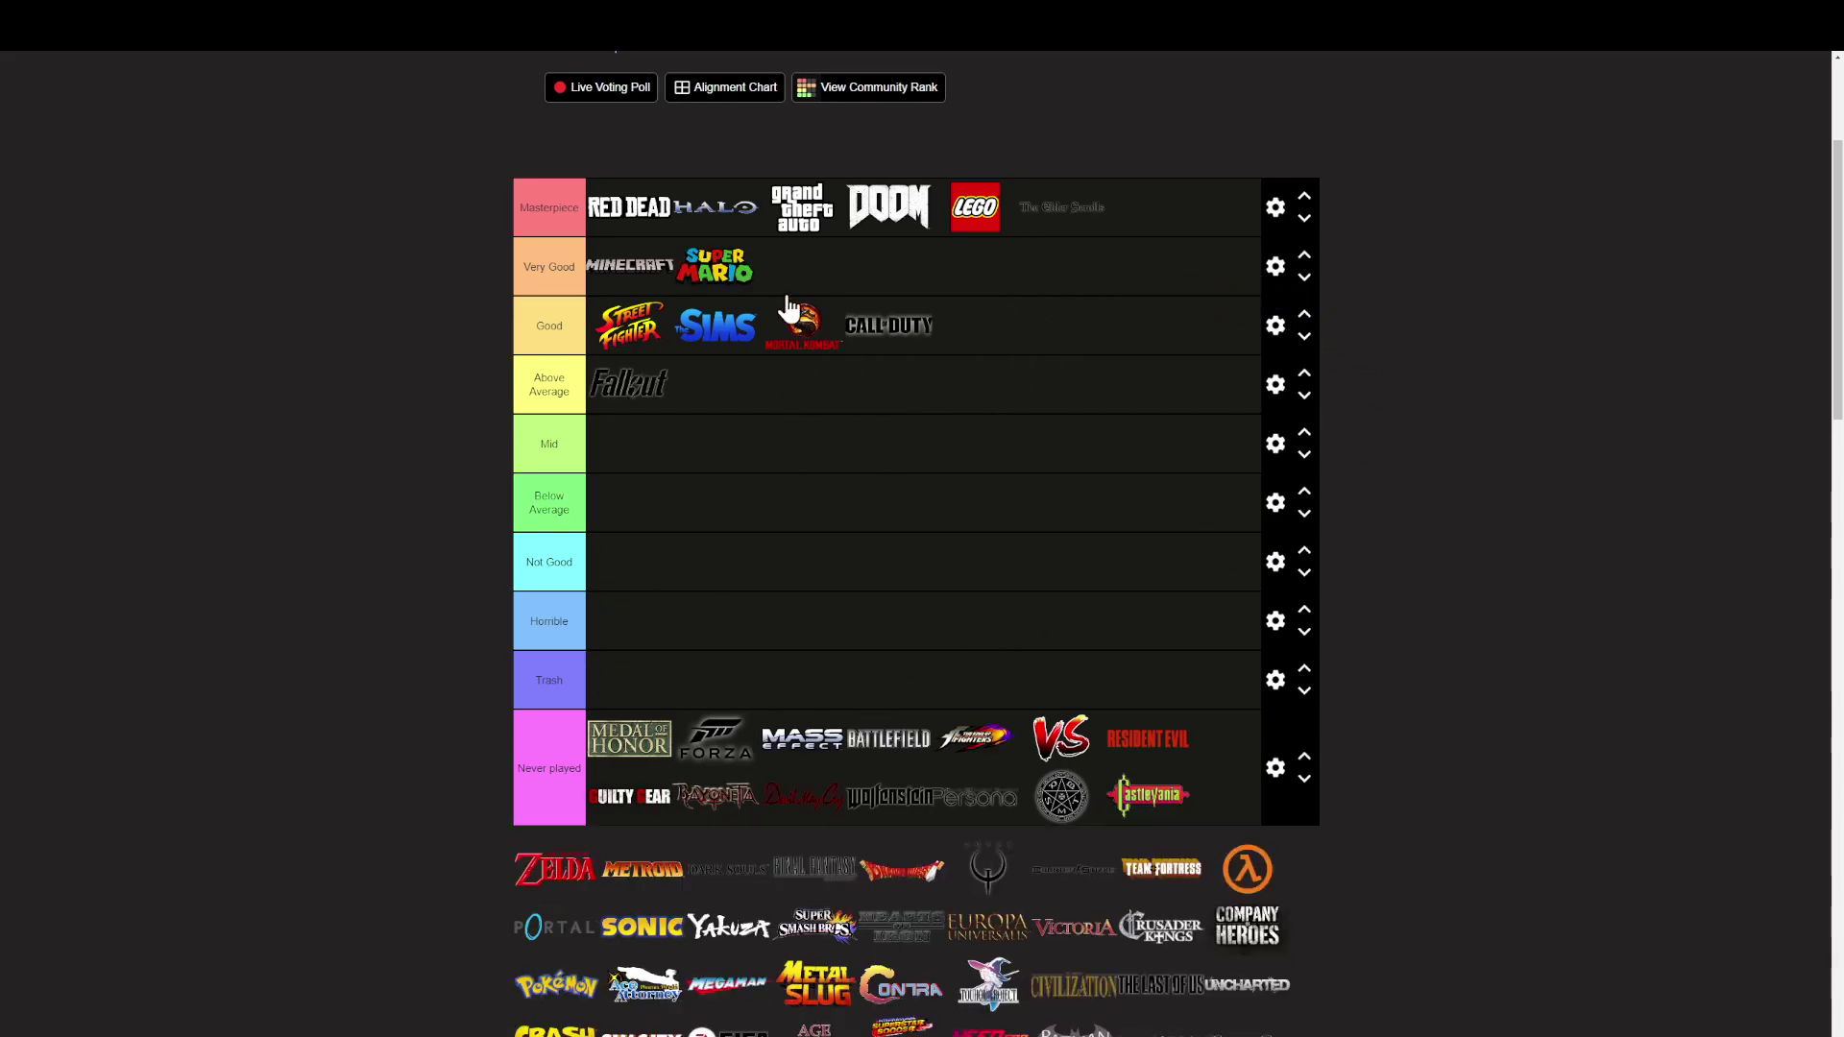
{"action": "left_click_drag", "start_coordinate": [550, 891], "coordinate": [1047, 331]}
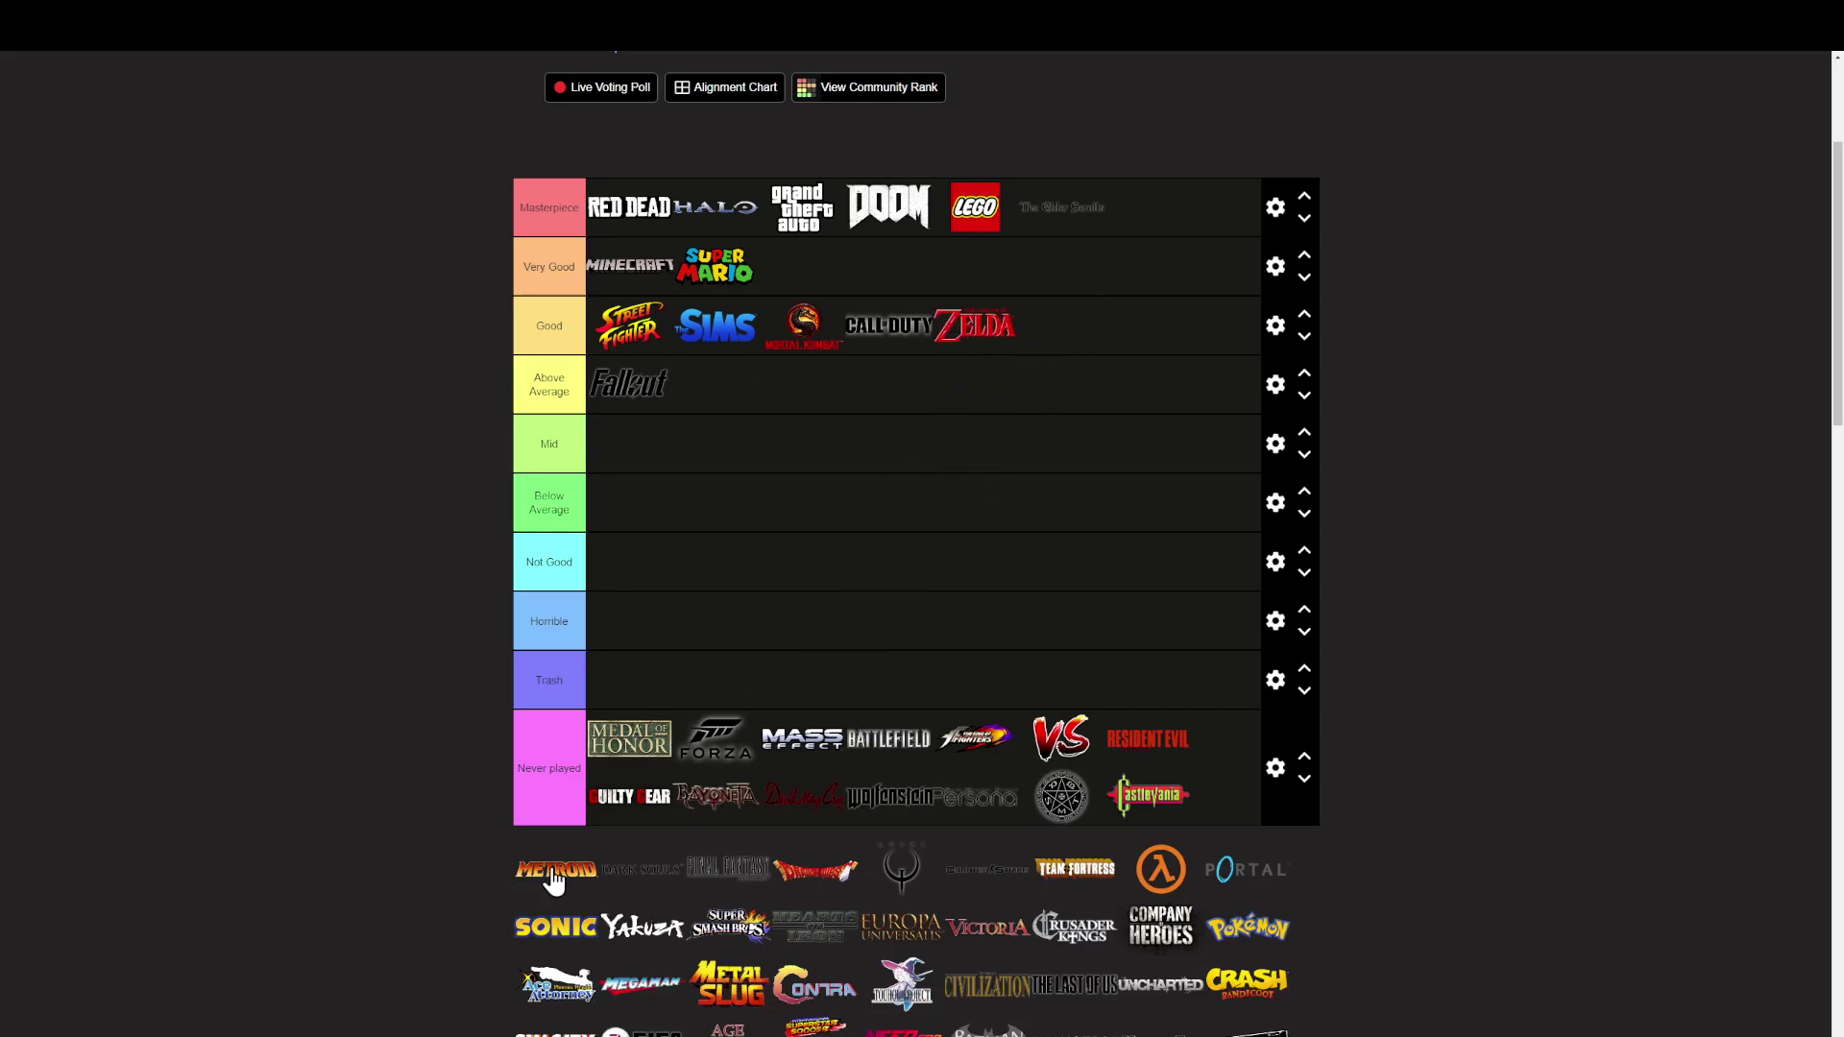
Step: Move Metroid, Dark Souls, Final Fantasy, Dragon Quest and Quake to the Never played tier
{"action": "left_click_drag", "start_coordinate": [562, 874], "coordinate": [615, 802]}
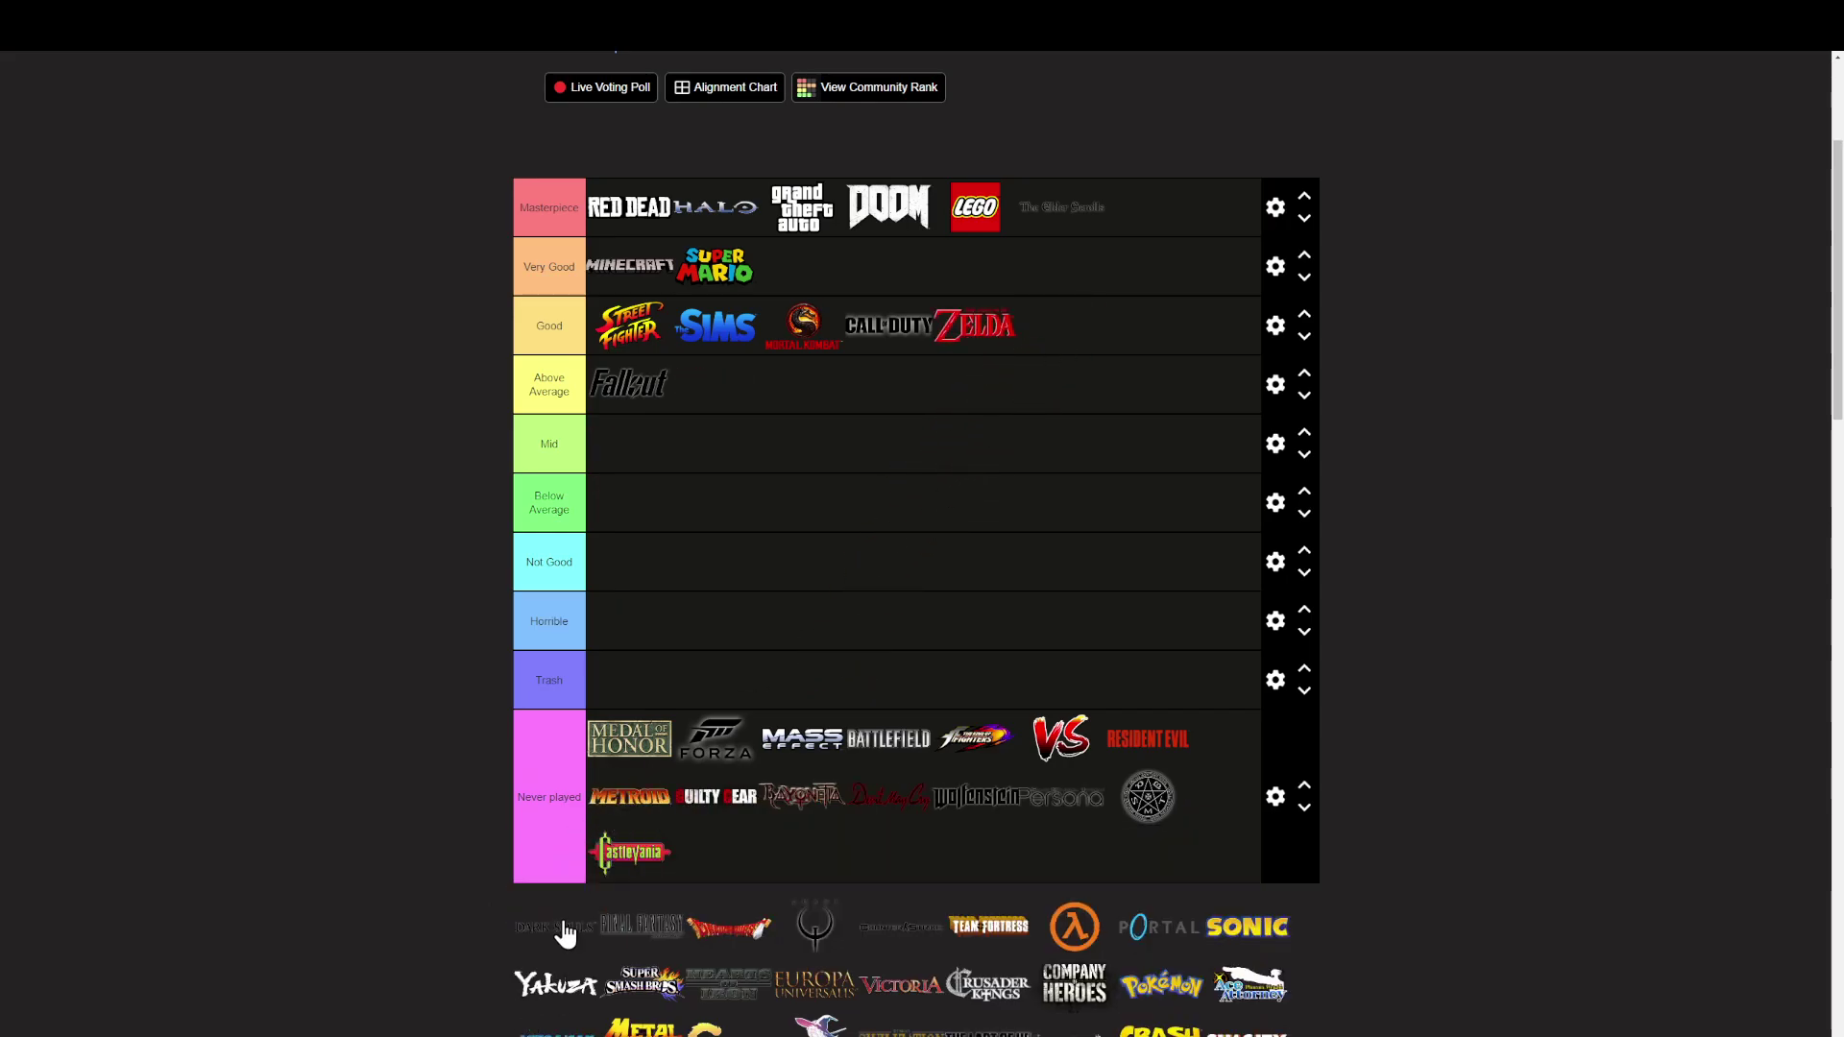
{"action": "left_click_drag", "start_coordinate": [564, 922], "coordinate": [732, 880]}
{"action": "left_click_drag", "start_coordinate": [588, 913], "coordinate": [634, 865]}
{"action": "scroll", "coordinate": [543, 730], "scroll_direction": "down", "scroll_amount": 3}
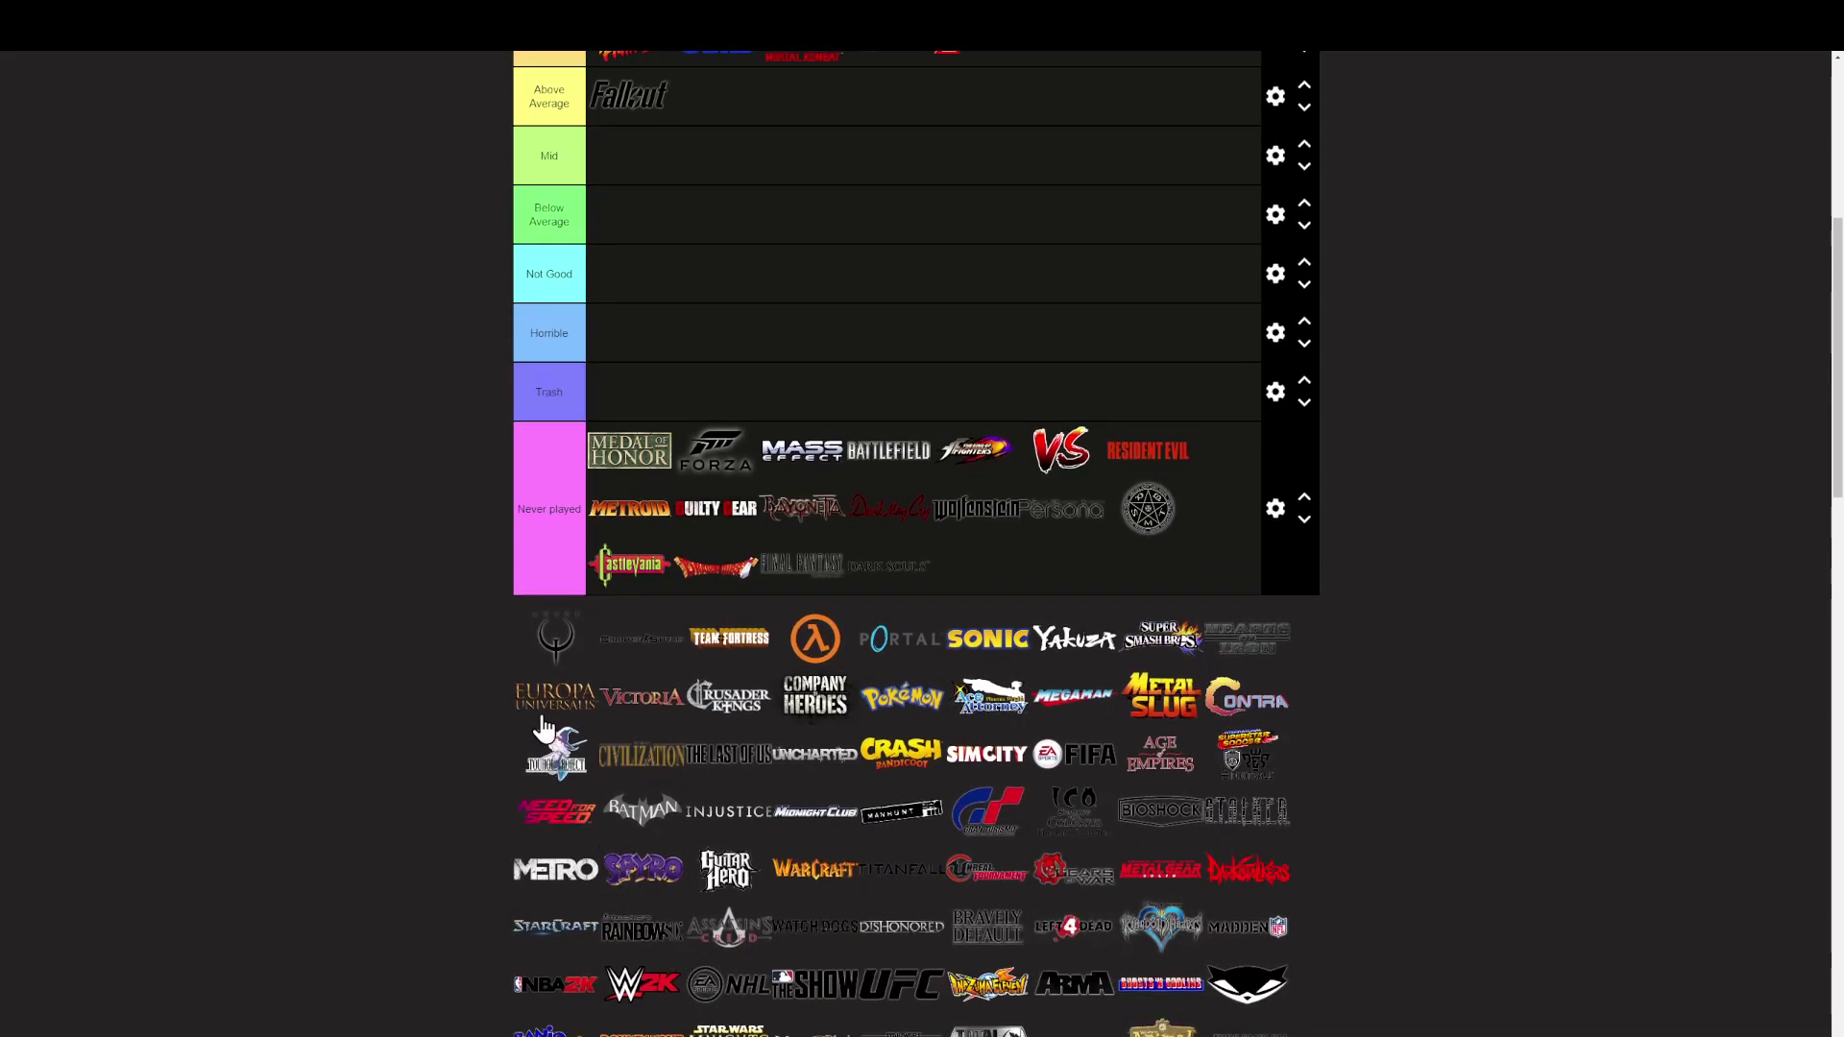
{"action": "left_click_drag", "start_coordinate": [562, 653], "coordinate": [783, 402]}
Step: Rank Counter-Strike, Team Fortress and Sonic as Good, and put Half-Life, Portal and Yakuza in Never played
{"action": "scroll", "coordinate": [609, 647], "scroll_direction": "up", "scroll_amount": 4}
{"action": "left_click_drag", "start_coordinate": [550, 999], "coordinate": [850, 419]}
{"action": "scroll", "coordinate": [538, 852], "scroll_direction": "down", "scroll_amount": 2}
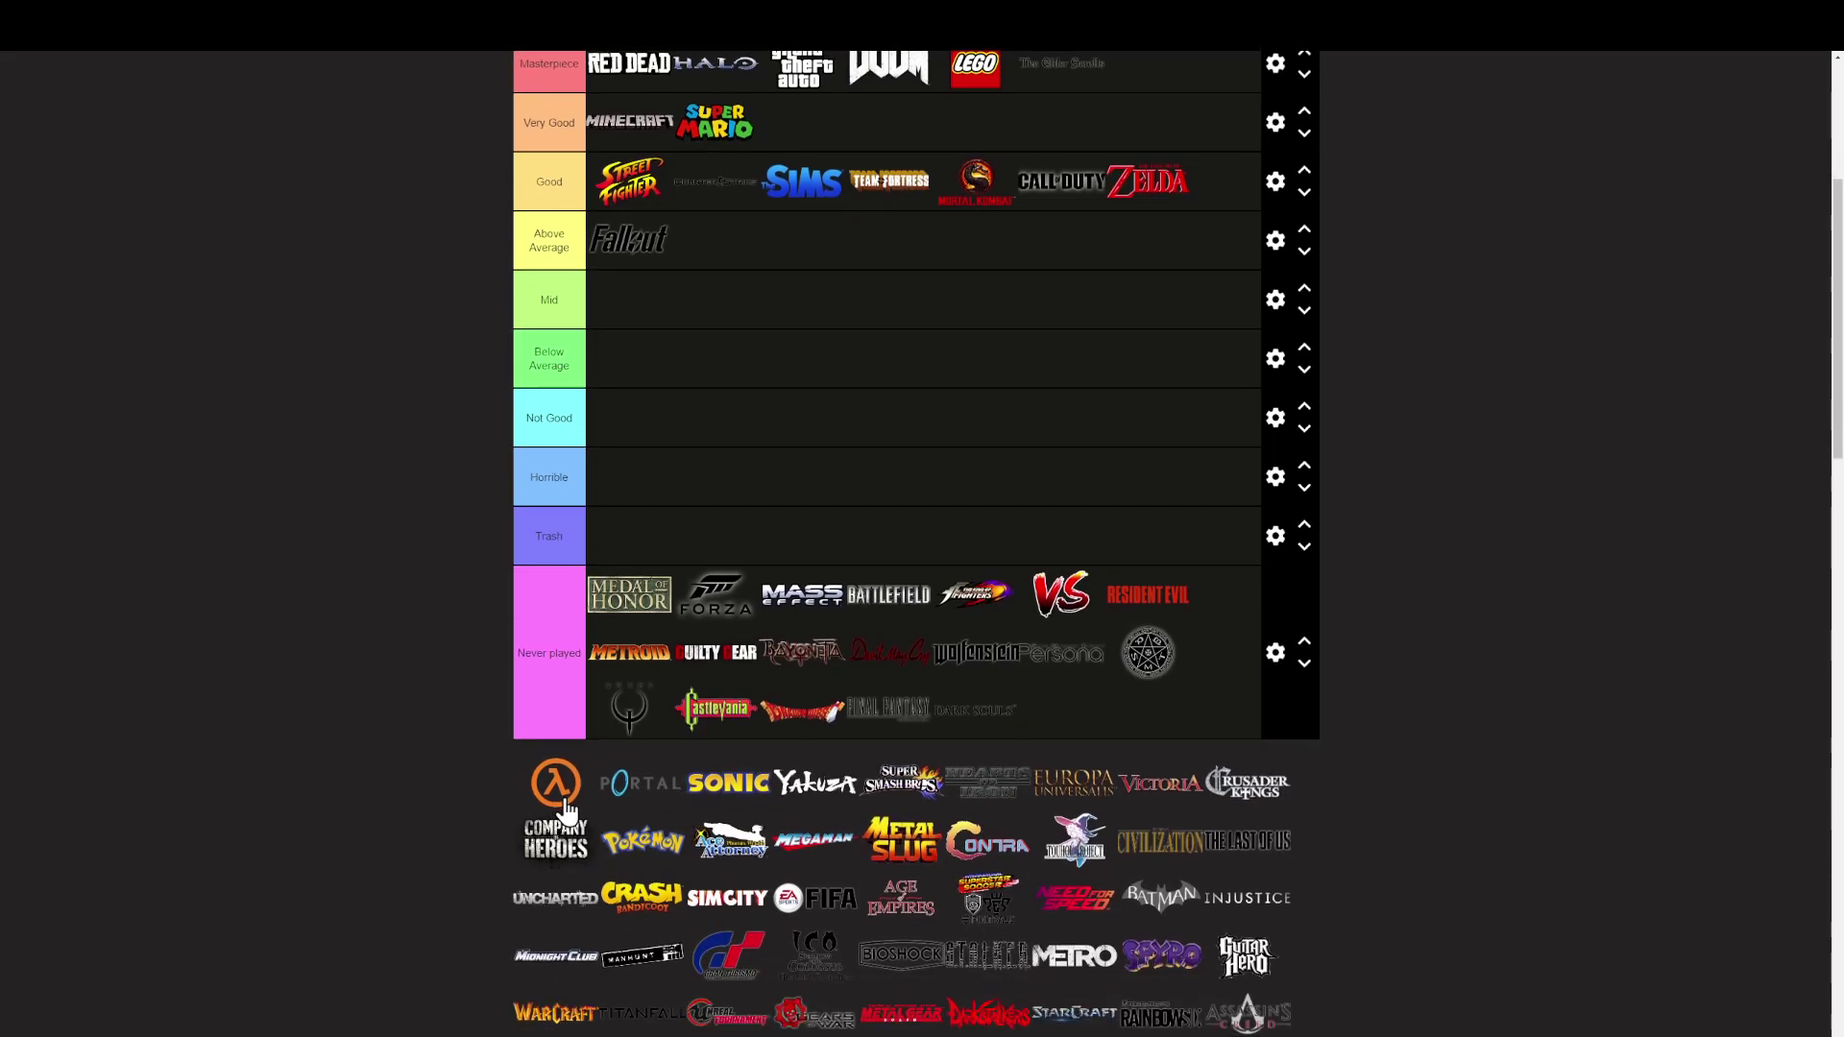
{"action": "left_click_drag", "start_coordinate": [545, 814], "coordinate": [600, 716]}
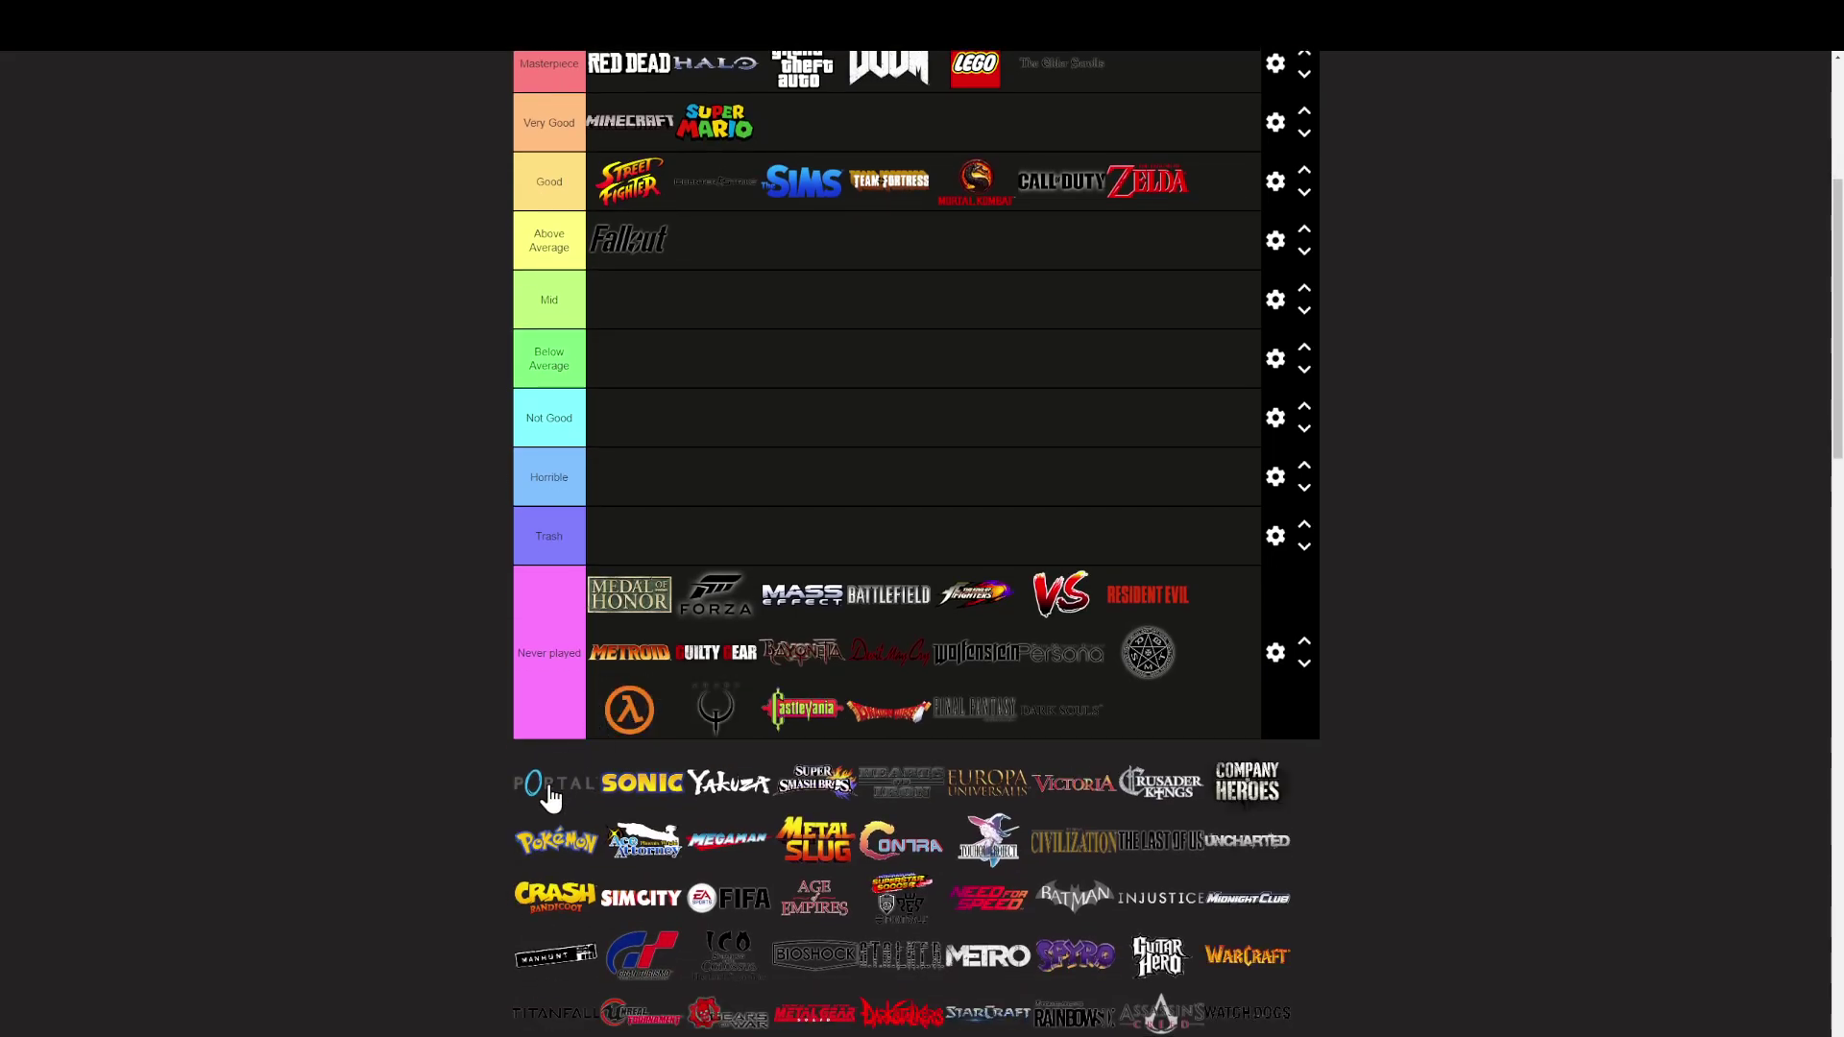
{"action": "left_click_drag", "start_coordinate": [554, 798], "coordinate": [976, 412]}
{"action": "scroll", "coordinate": [769, 644], "scroll_direction": "up", "scroll_amount": 2}
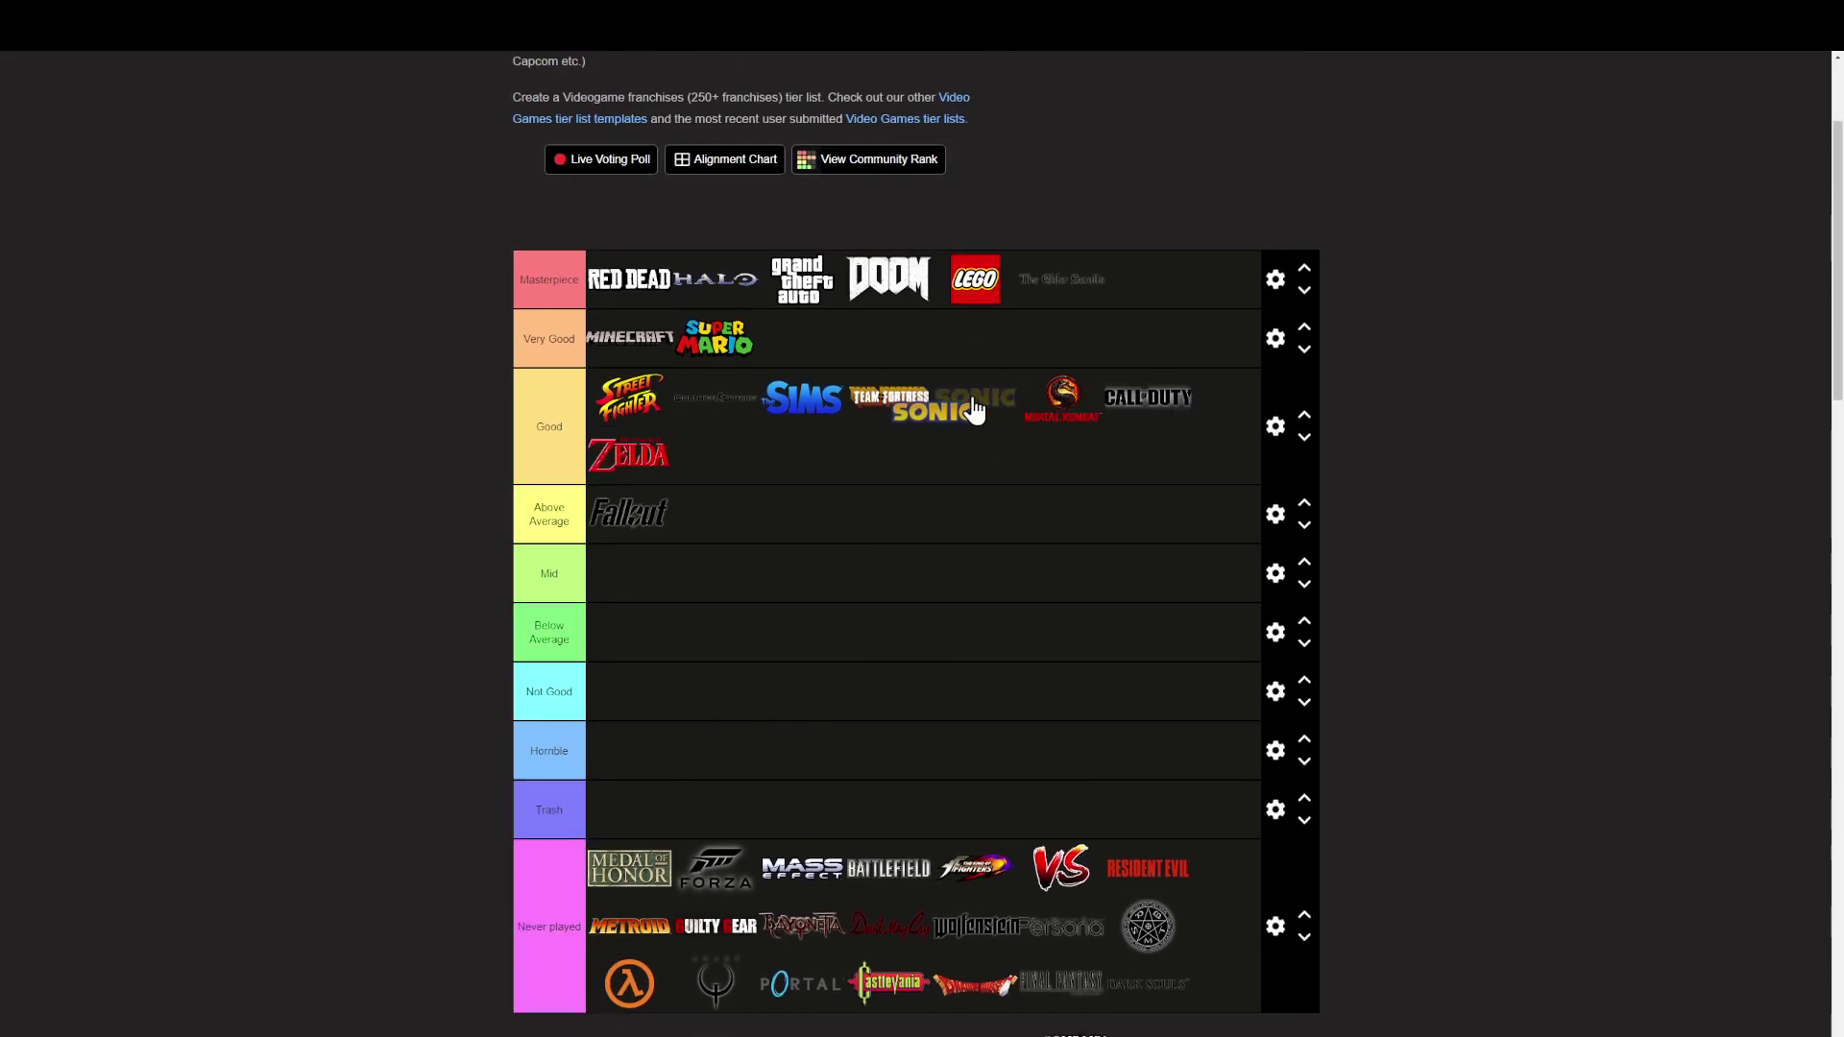
{"action": "scroll", "coordinate": [824, 708], "scroll_direction": "down", "scroll_amount": 2}
{"action": "left_click_drag", "start_coordinate": [555, 773], "coordinate": [802, 646]}
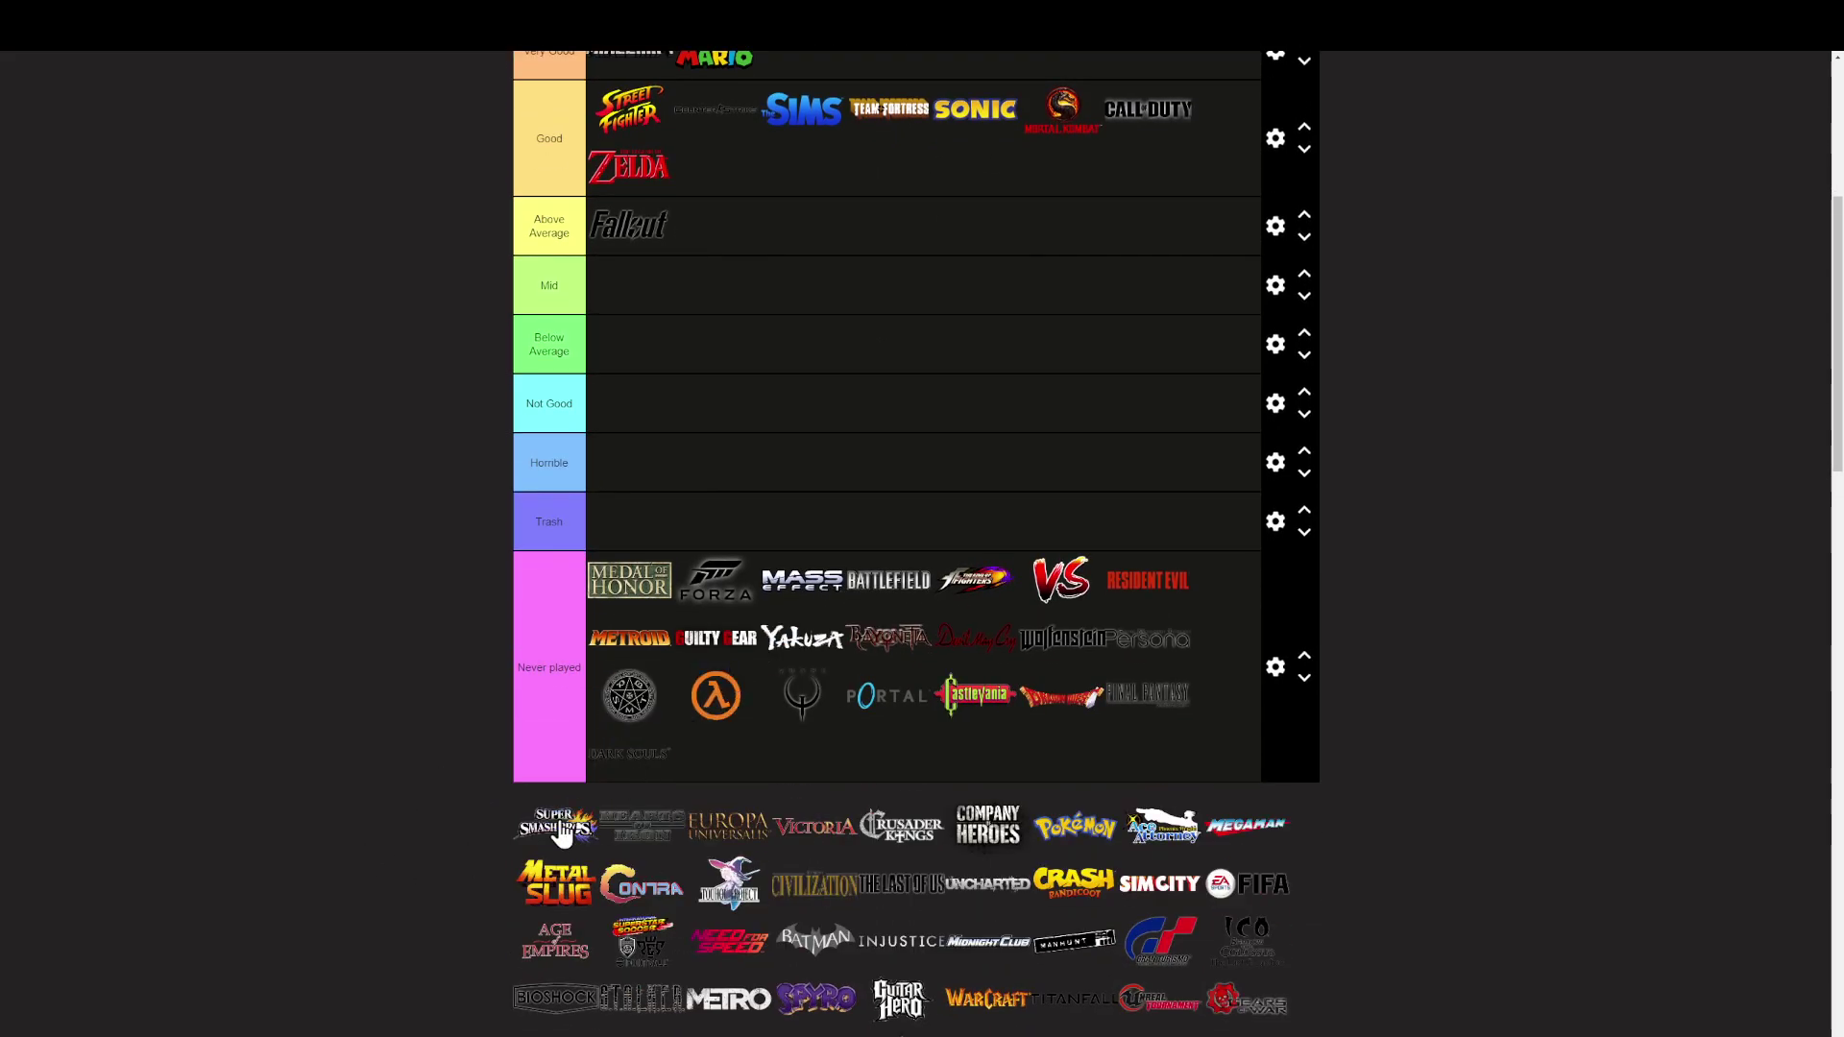
Step: Rank Super Smash Bros. as Masterpiece and move Hearts of Iron and Europa Universalis to Never played
{"action": "scroll", "coordinate": [585, 803], "scroll_direction": "up", "scroll_amount": 5}
{"action": "left_click_drag", "start_coordinate": [562, 832], "coordinate": [957, 506]}
{"action": "scroll", "coordinate": [929, 682], "scroll_direction": "down", "scroll_amount": 6}
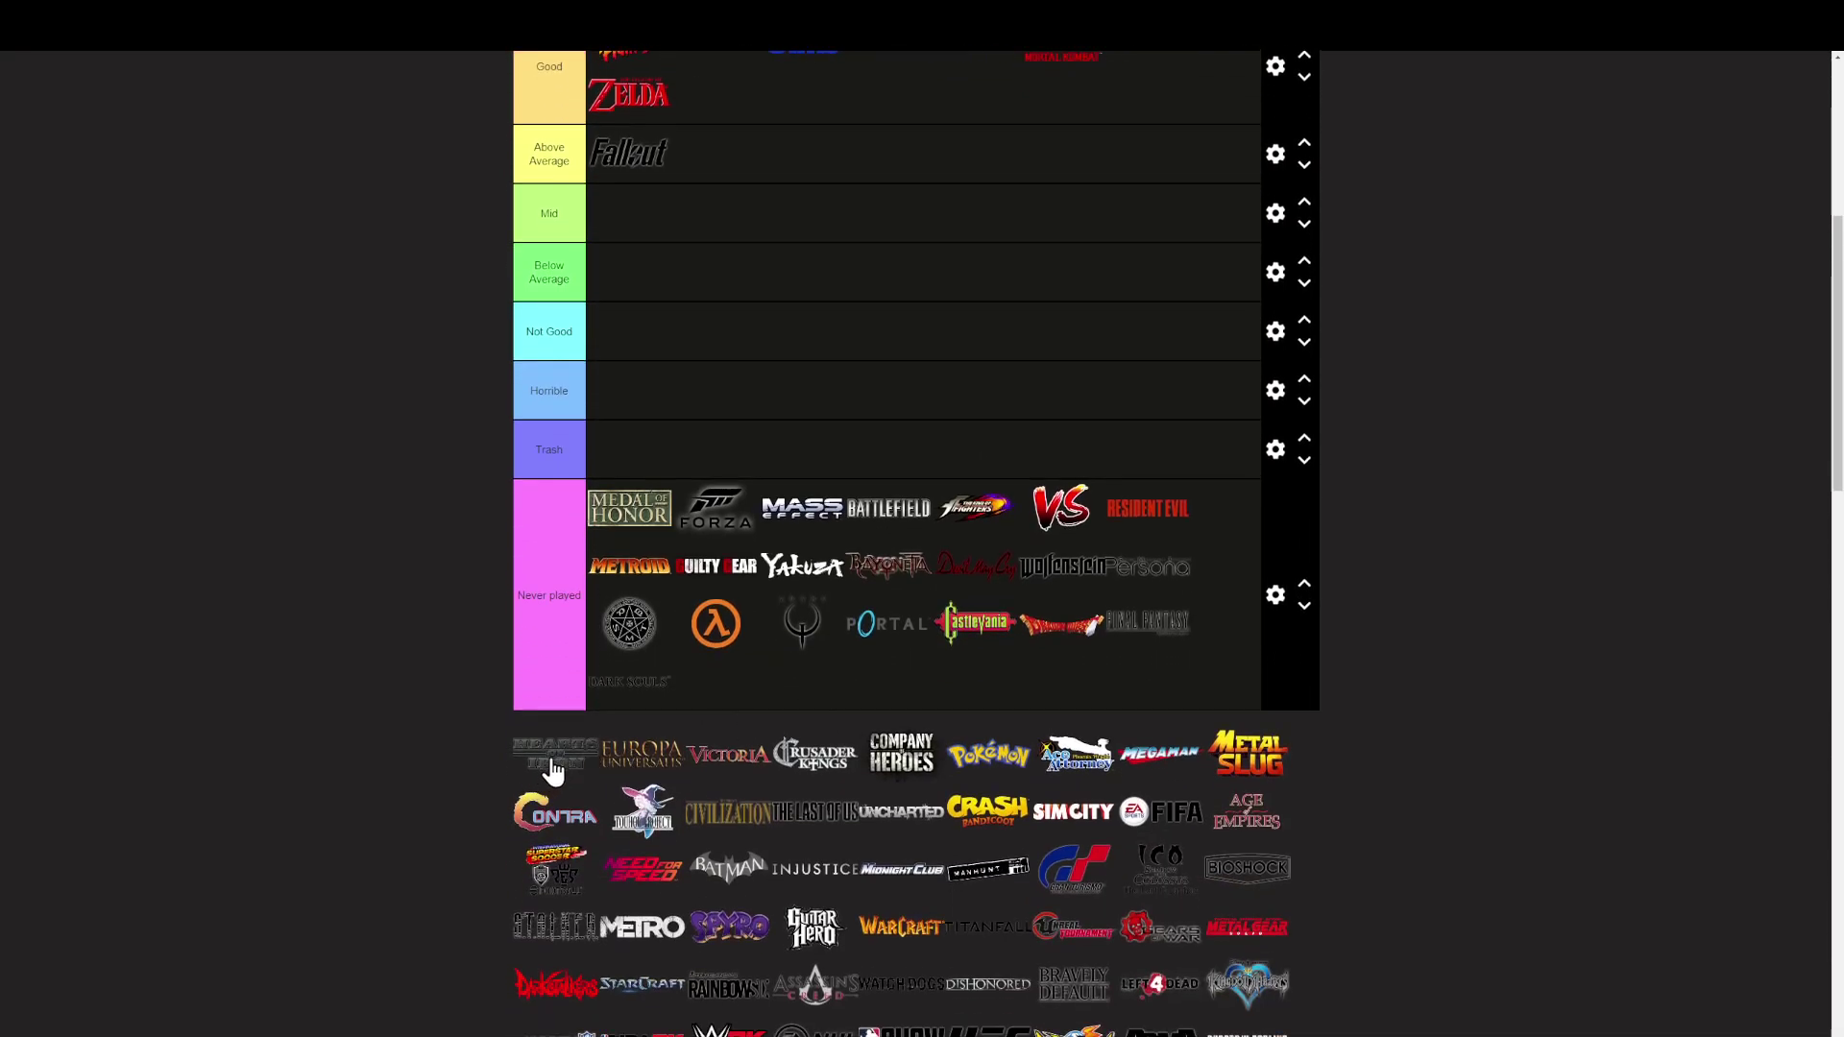
{"action": "left_click_drag", "start_coordinate": [555, 771], "coordinate": [698, 715]}
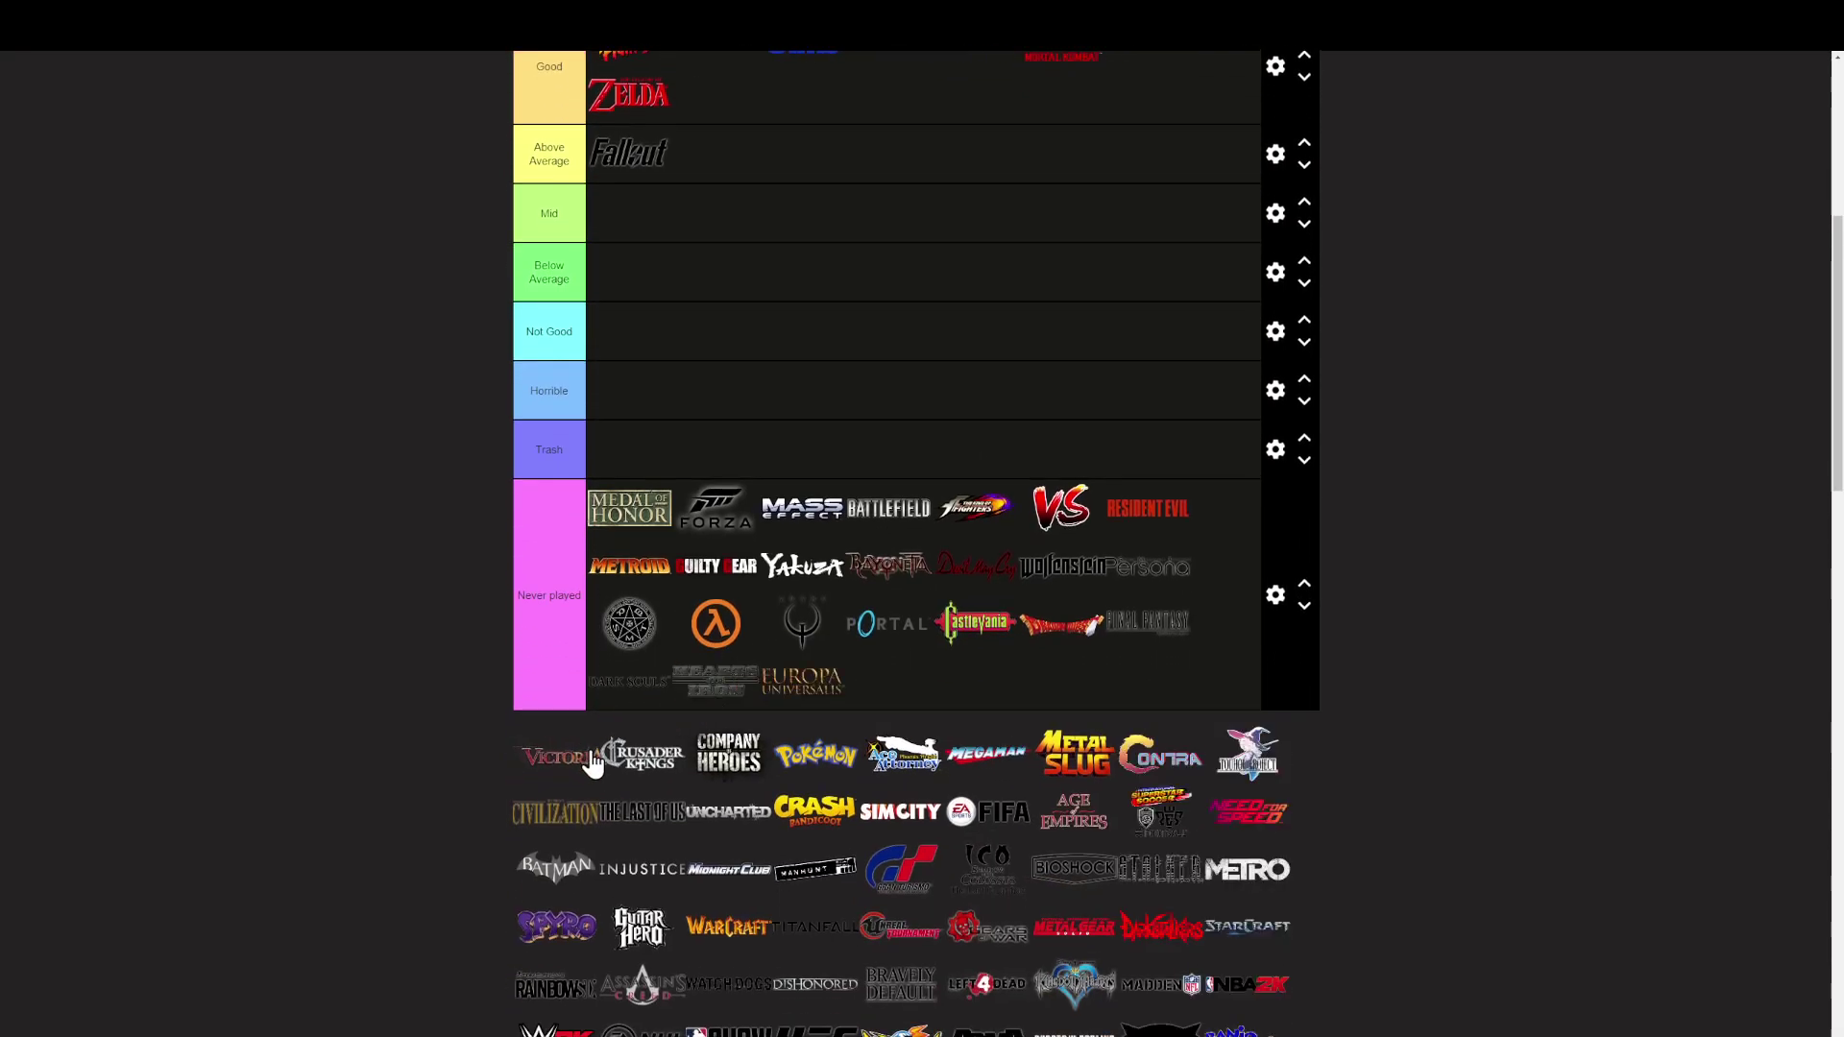
Step: Rank Pokémon as Mid and Mega Man as Not Good; put Victoria, Crusader Kings, Company of Heroes and Ace Attorney in Never played
{"action": "left_click_drag", "start_coordinate": [592, 764], "coordinate": [701, 293]}
{"action": "scroll", "coordinate": [864, 407], "scroll_direction": "up", "scroll_amount": 1}
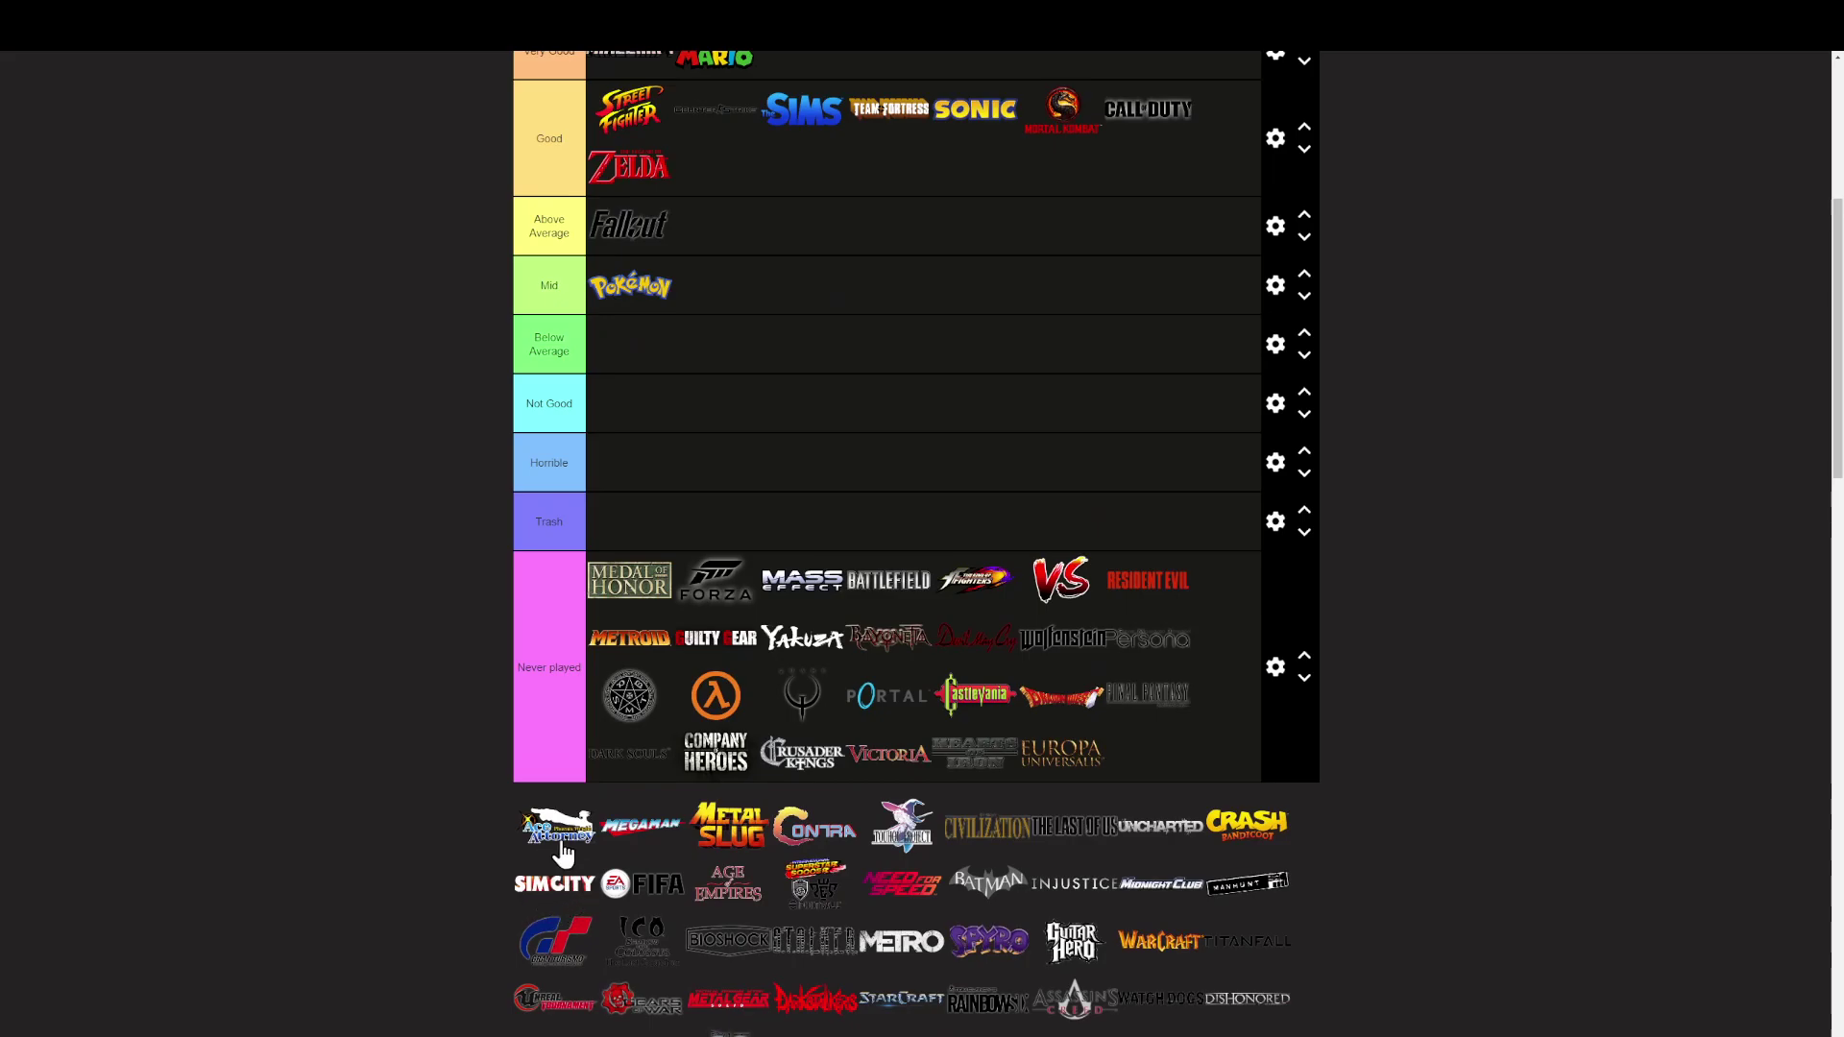
{"action": "left_click_drag", "start_coordinate": [562, 845], "coordinate": [646, 423]}
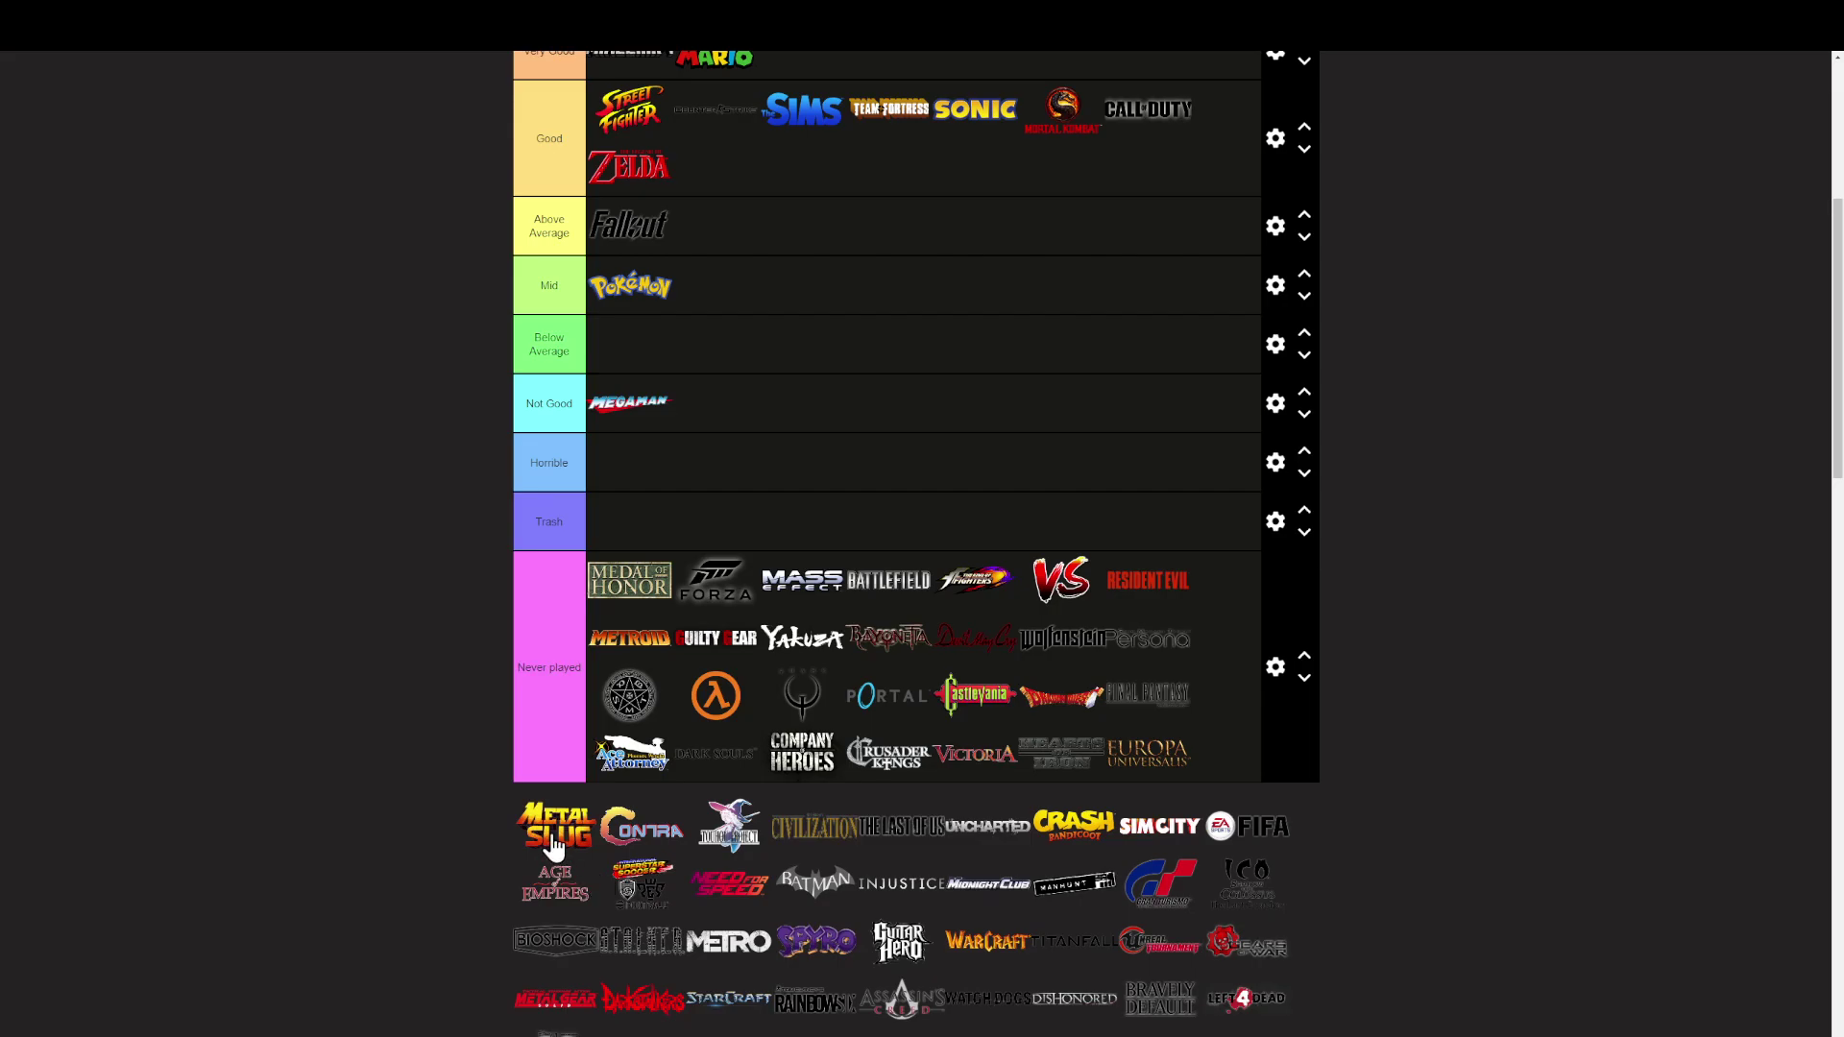
Step: Move the franchises from Metal Slug through SimCity, including Contra, Civilization, Uncharted and Crash Bandicoot, to the Never played tier
{"action": "left_click_drag", "start_coordinate": [550, 836], "coordinate": [605, 793]}
{"action": "left_click_drag", "start_coordinate": [542, 870], "coordinate": [624, 828]}
{"action": "left_click_drag", "start_coordinate": [565, 894], "coordinate": [715, 814]}
{"action": "left_click_drag", "start_coordinate": [607, 884], "coordinate": [653, 812]}
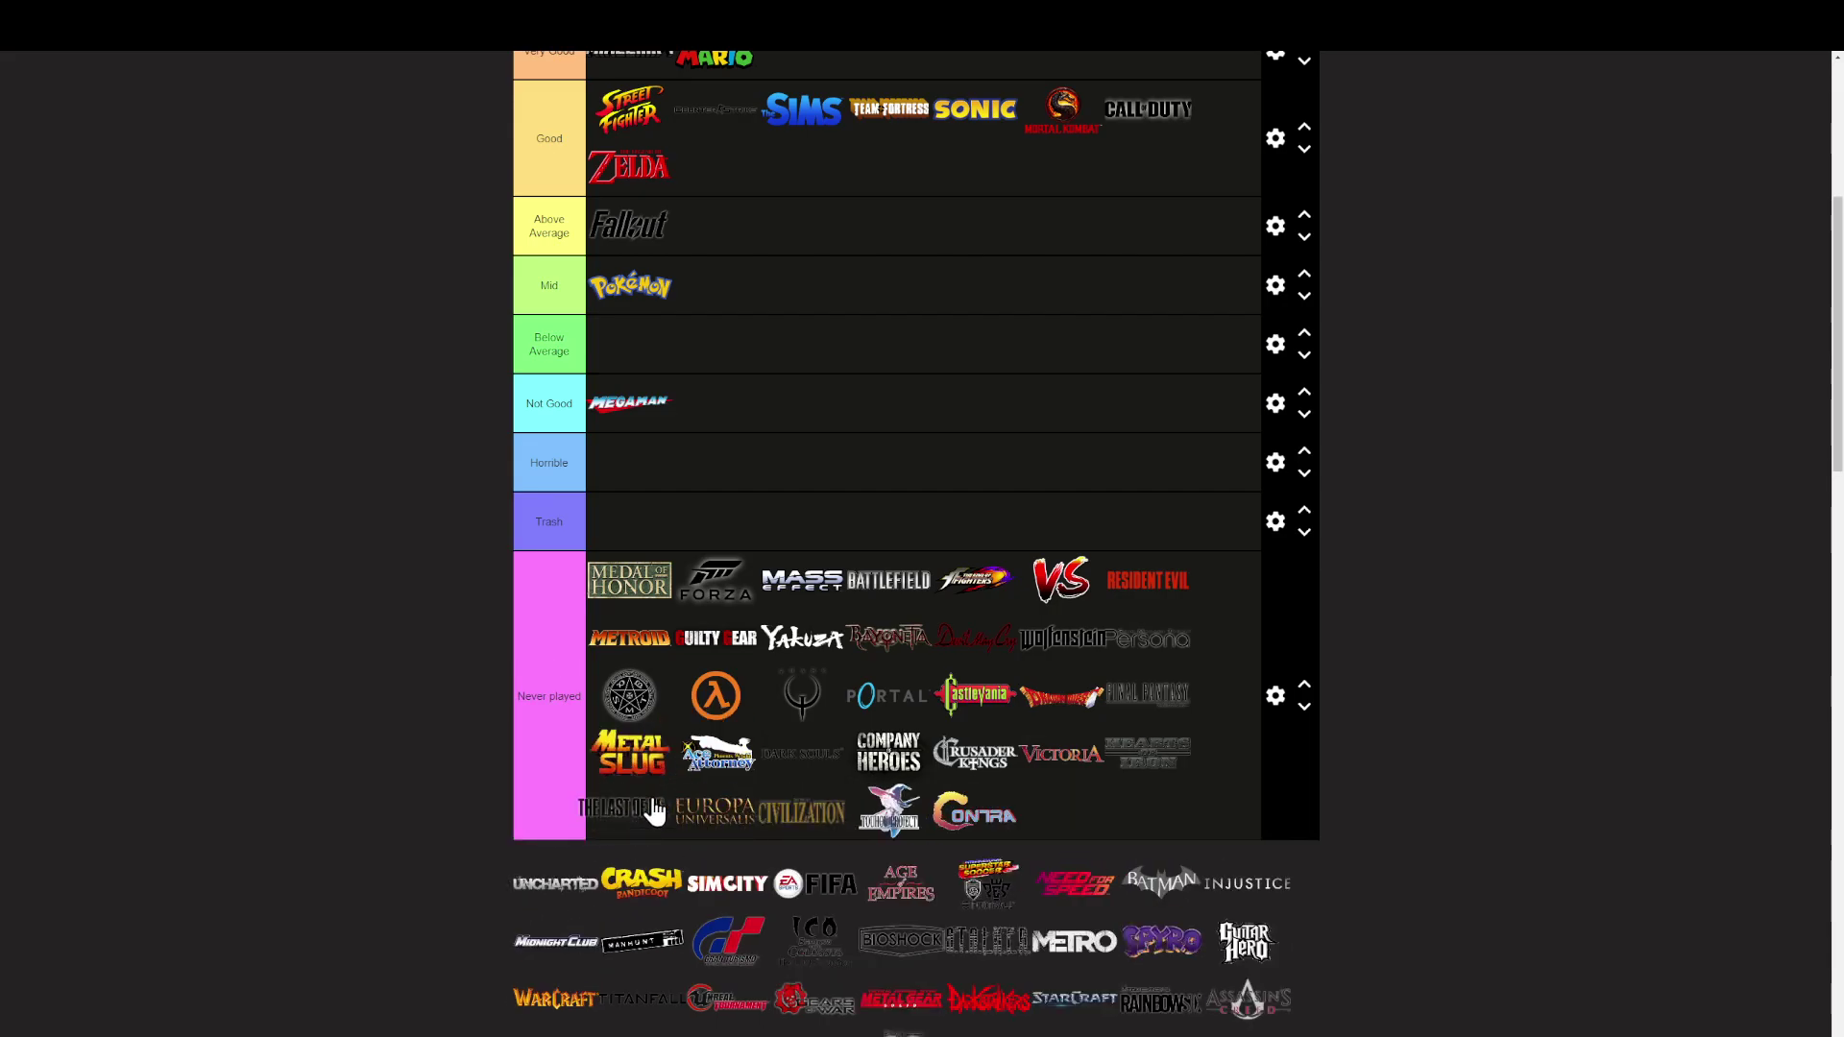
{"action": "left_click_drag", "start_coordinate": [588, 876], "coordinate": [672, 814]}
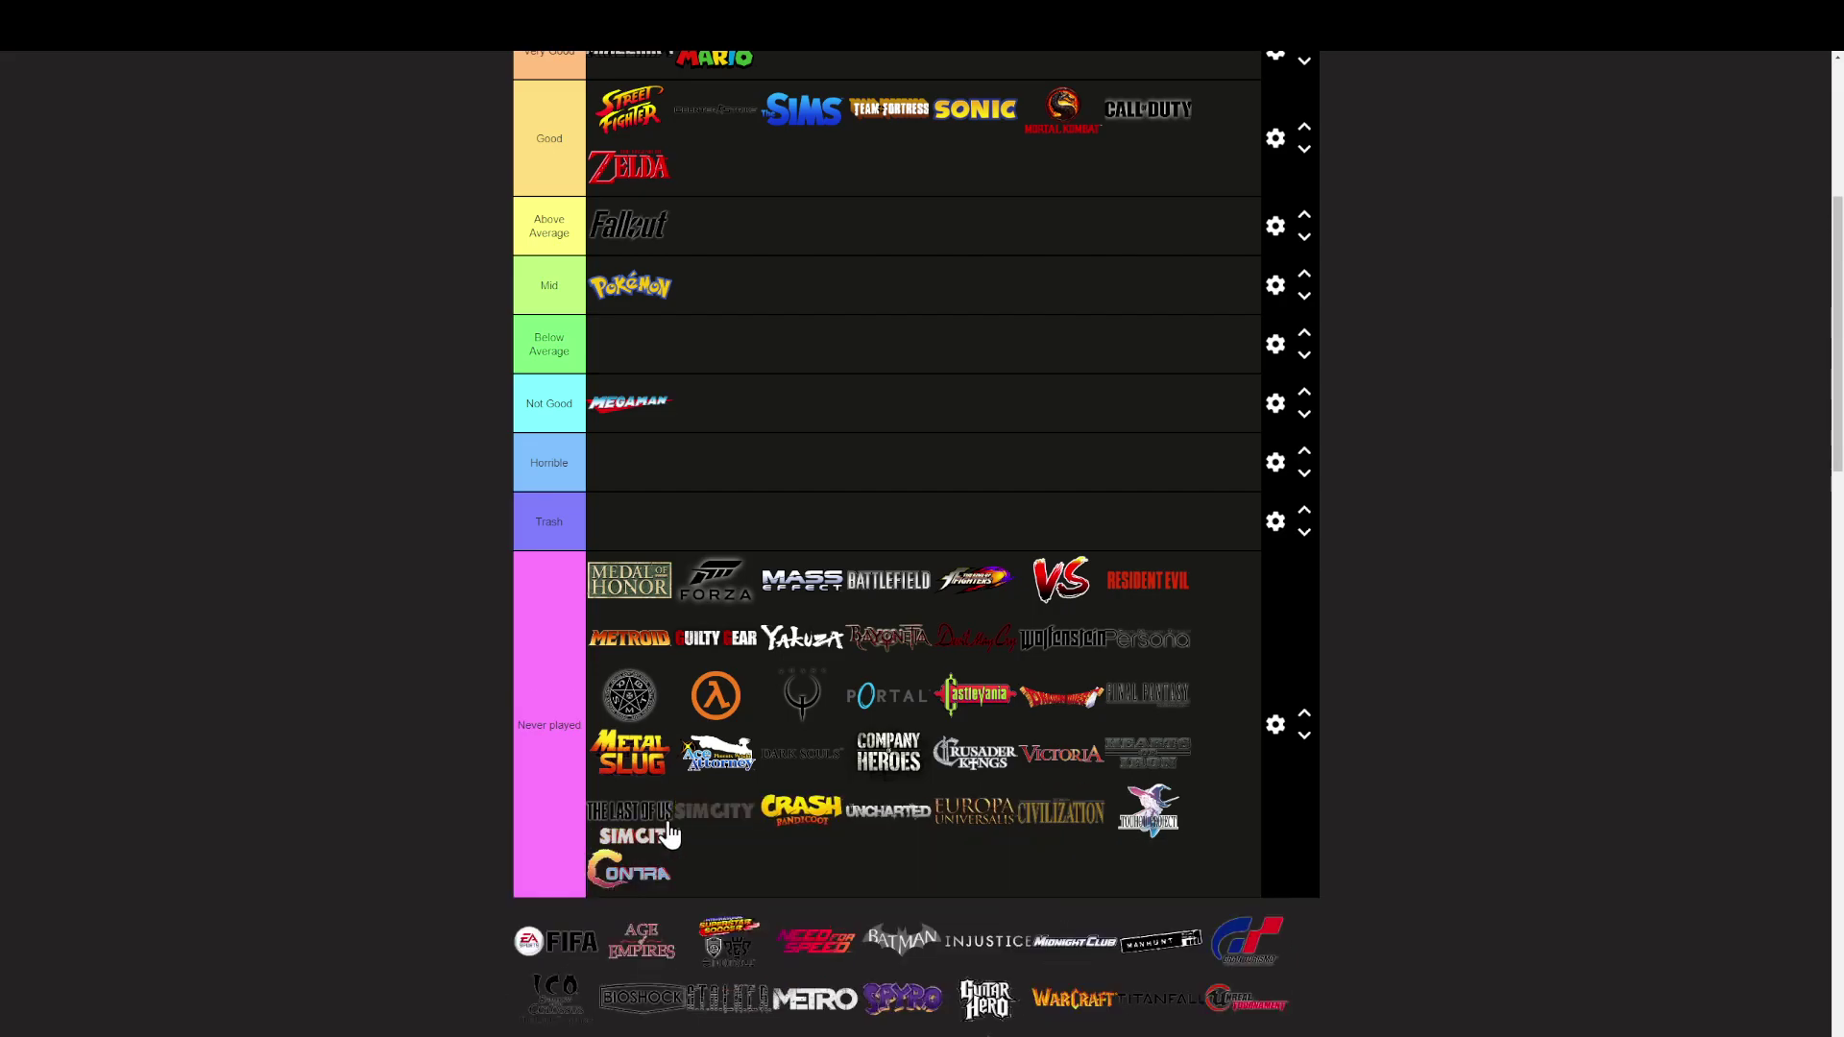
Step: Move the franchises from FIFA through Metro to the Never played tier and rank Spyro as Above Average
{"action": "left_click_drag", "start_coordinate": [562, 938], "coordinate": [672, 869]}
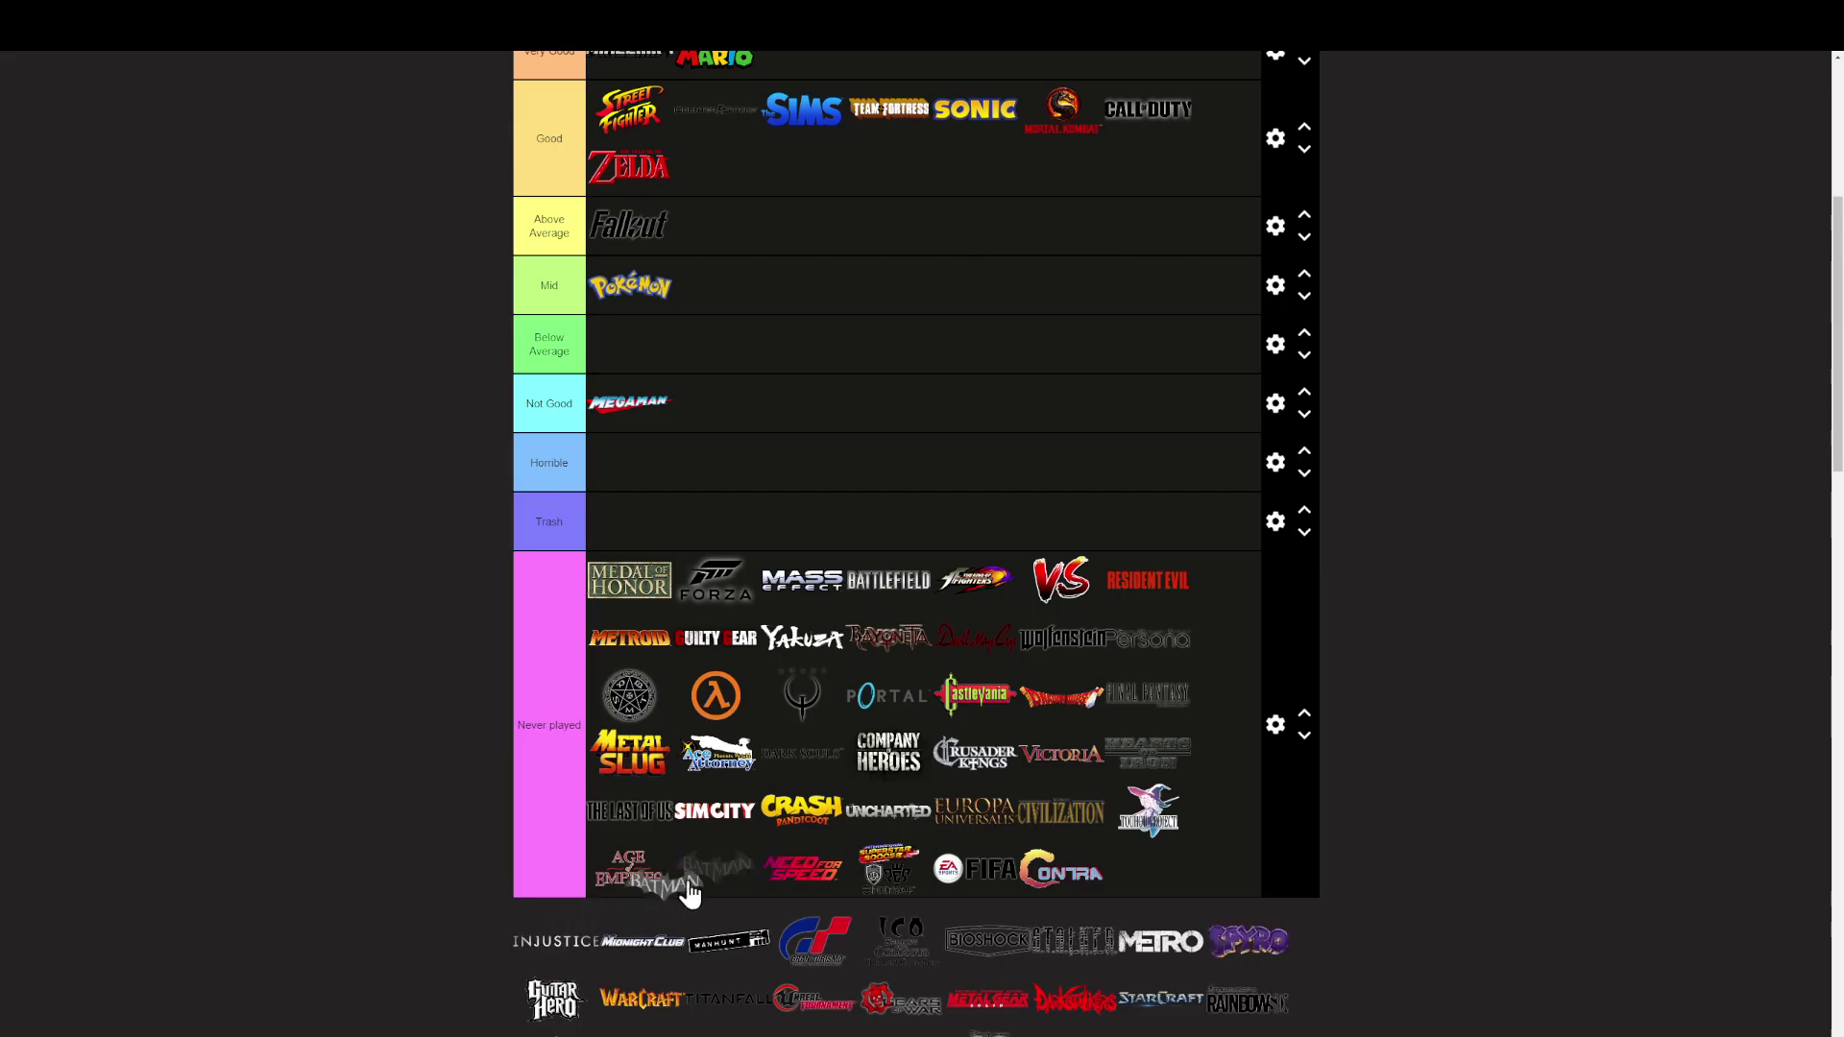
{"action": "left_click_drag", "start_coordinate": [569, 949], "coordinate": [673, 869]}
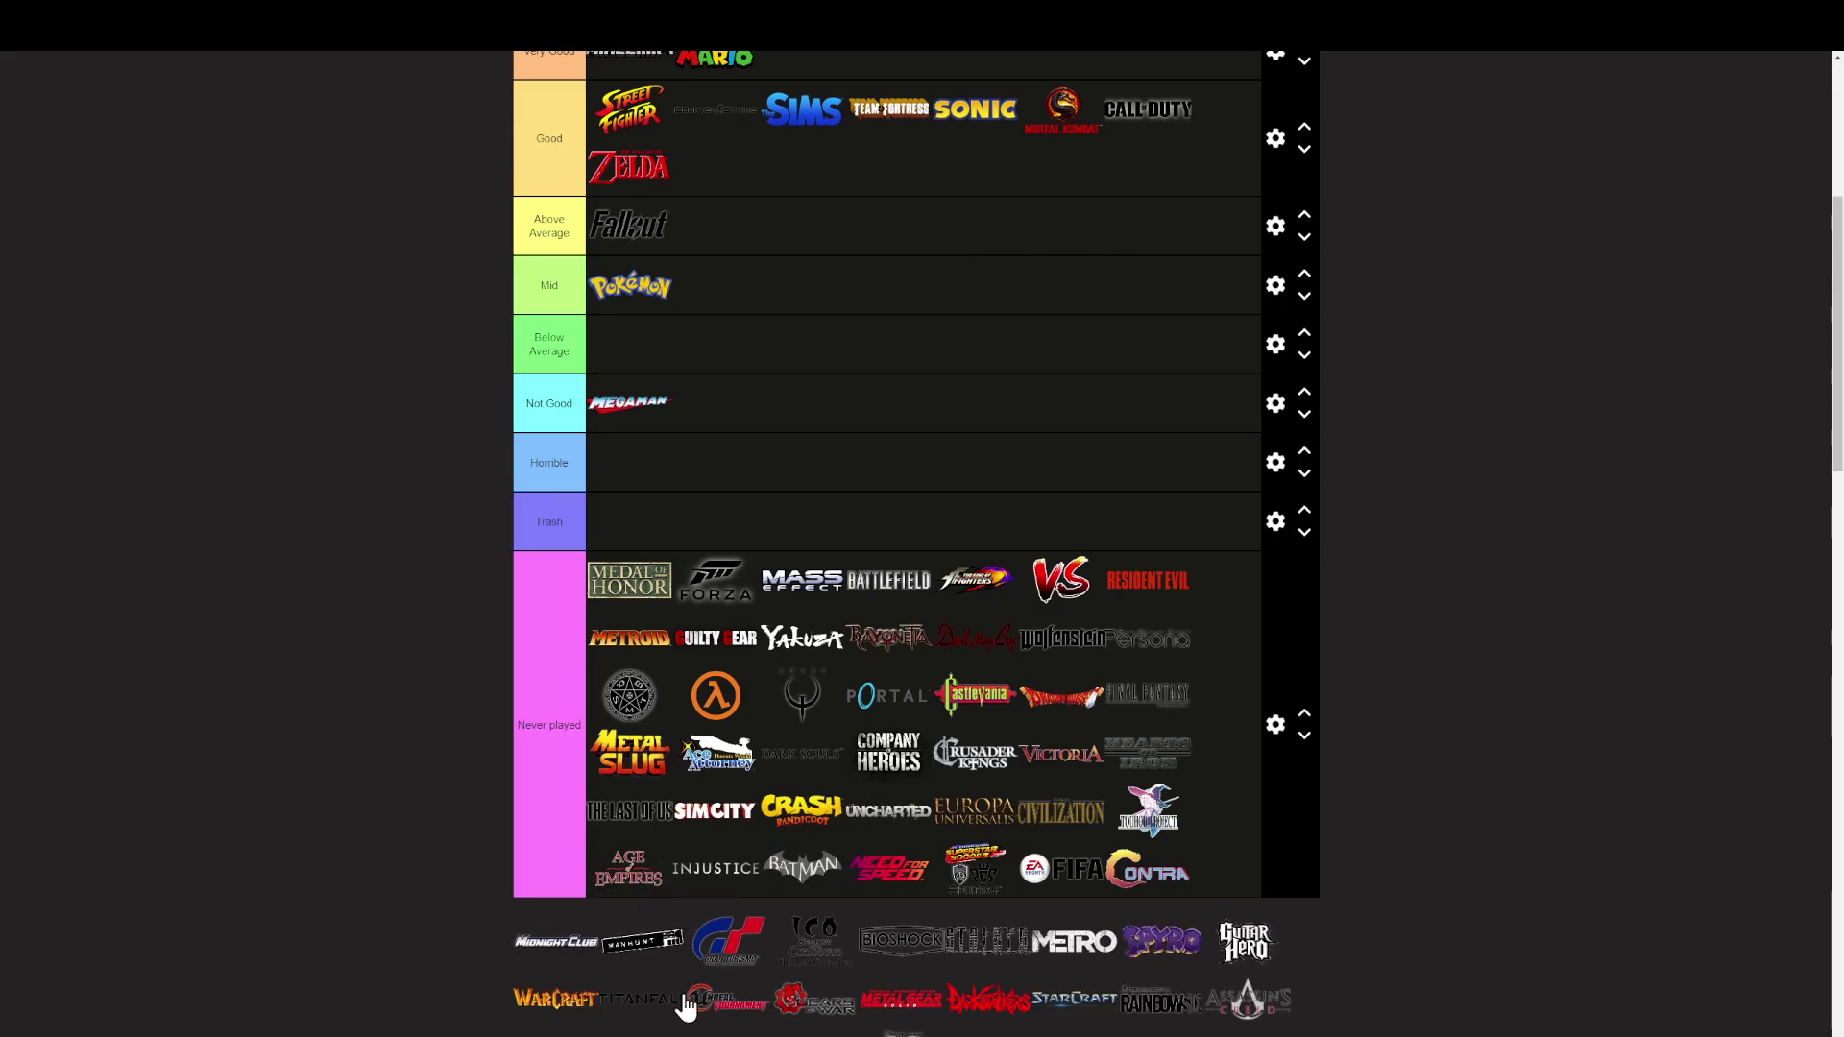
{"action": "left_click_drag", "start_coordinate": [576, 946], "coordinate": [687, 876]}
{"action": "left_click_drag", "start_coordinate": [576, 1004], "coordinate": [654, 946]}
{"action": "left_click_drag", "start_coordinate": [567, 994], "coordinate": [663, 946]}
{"action": "left_click_drag", "start_coordinate": [565, 994], "coordinate": [686, 930]}
{"action": "left_click_drag", "start_coordinate": [573, 982], "coordinate": [816, 228]}
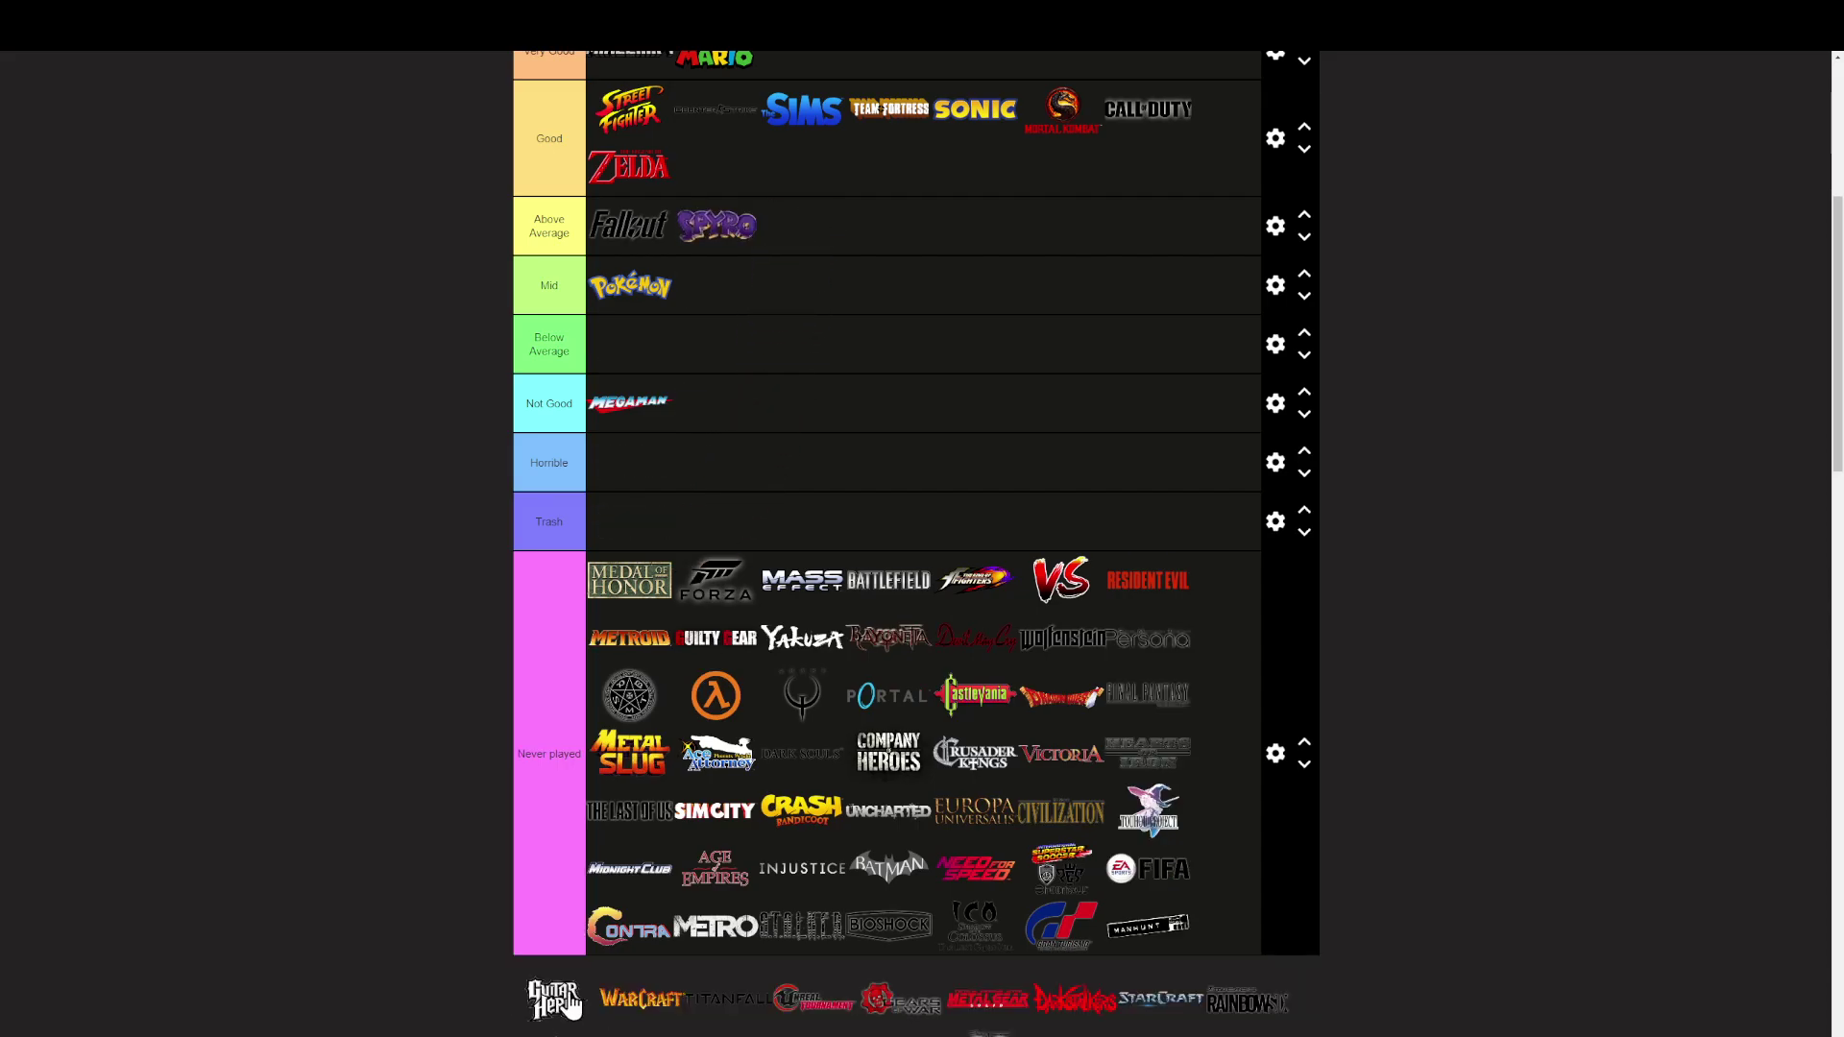
Step: Move the franchises from Guitar Hero through Kingdom Hearts, including Warcraft, StarCraft and Assassin's Creed, to the Never played tier
{"action": "left_click_drag", "start_coordinate": [572, 1004], "coordinate": [723, 874]}
{"action": "scroll", "coordinate": [657, 934], "scroll_direction": "down", "scroll_amount": 3}
{"action": "left_click_drag", "start_coordinate": [563, 773], "coordinate": [663, 706]}
{"action": "left_click_drag", "start_coordinate": [519, 776], "coordinate": [704, 711]}
{"action": "left_click_drag", "start_coordinate": [568, 767], "coordinate": [677, 697]}
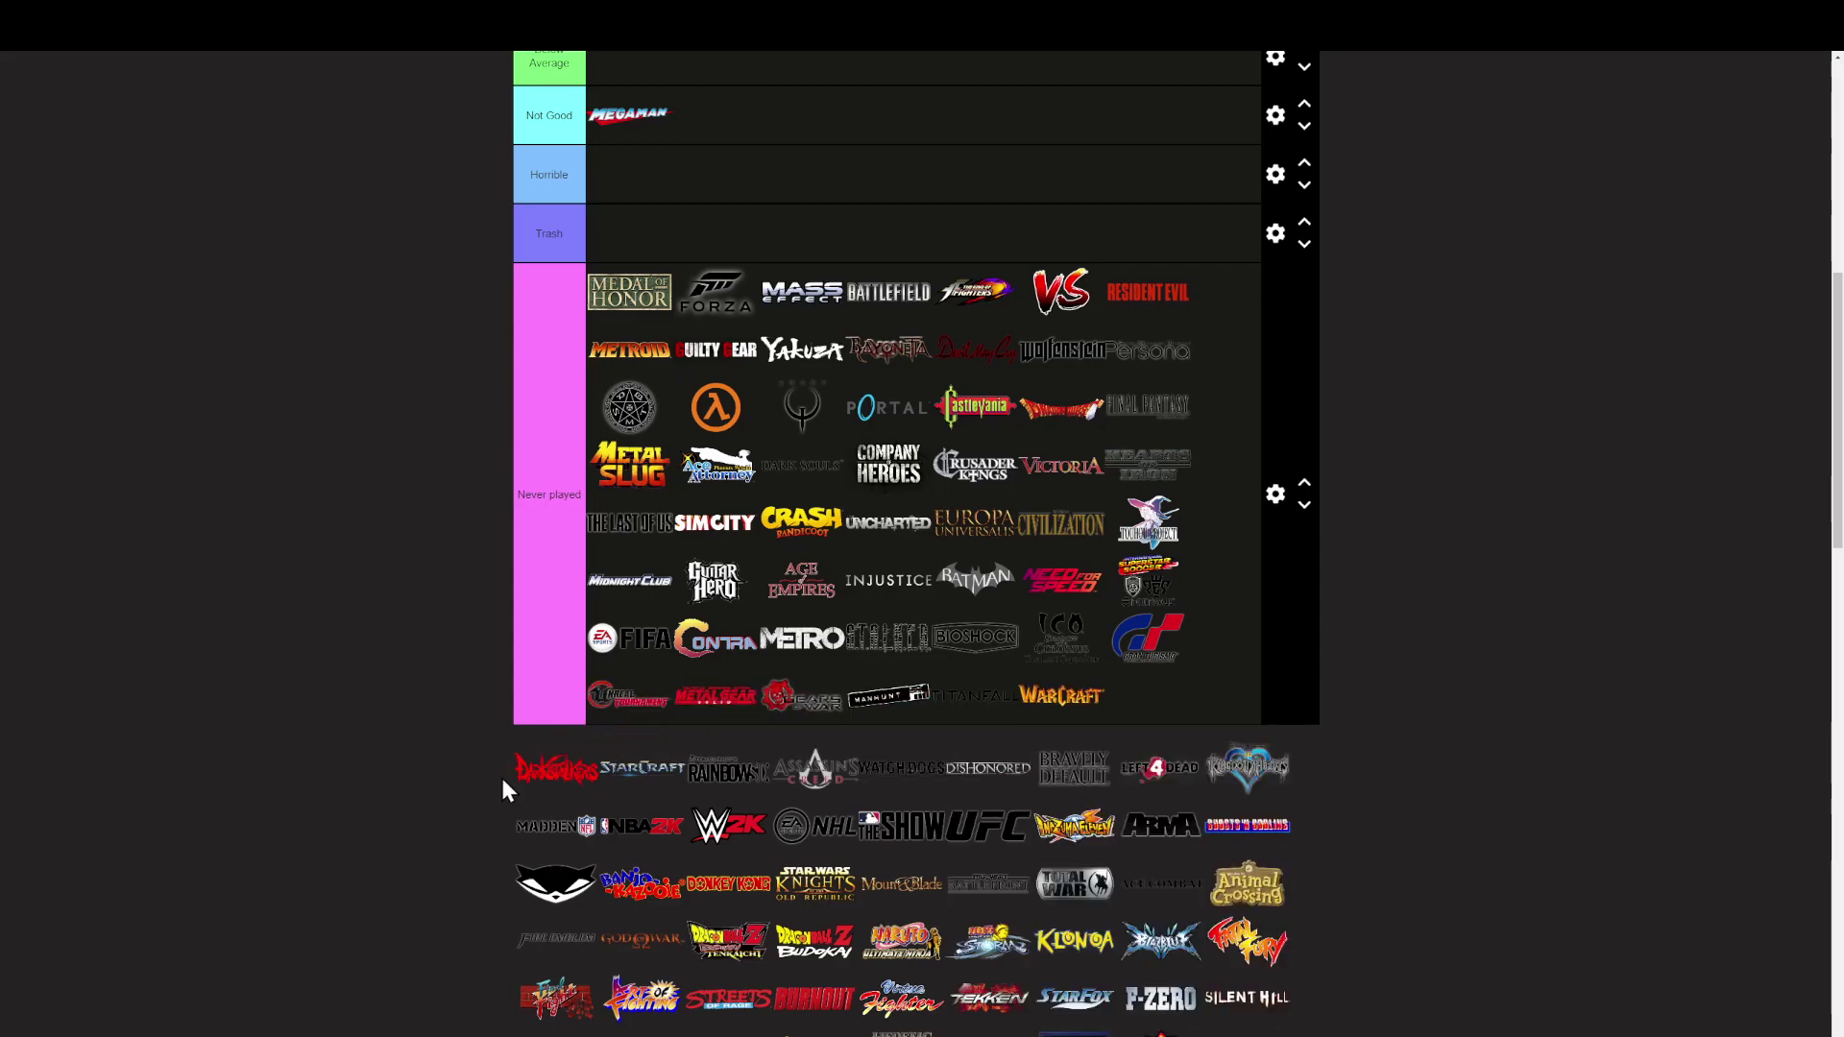
{"action": "left_click_drag", "start_coordinate": [534, 778], "coordinate": [702, 716]}
{"action": "left_click_drag", "start_coordinate": [548, 793], "coordinate": [715, 747]}
{"action": "left_click_drag", "start_coordinate": [568, 836], "coordinate": [675, 735]}
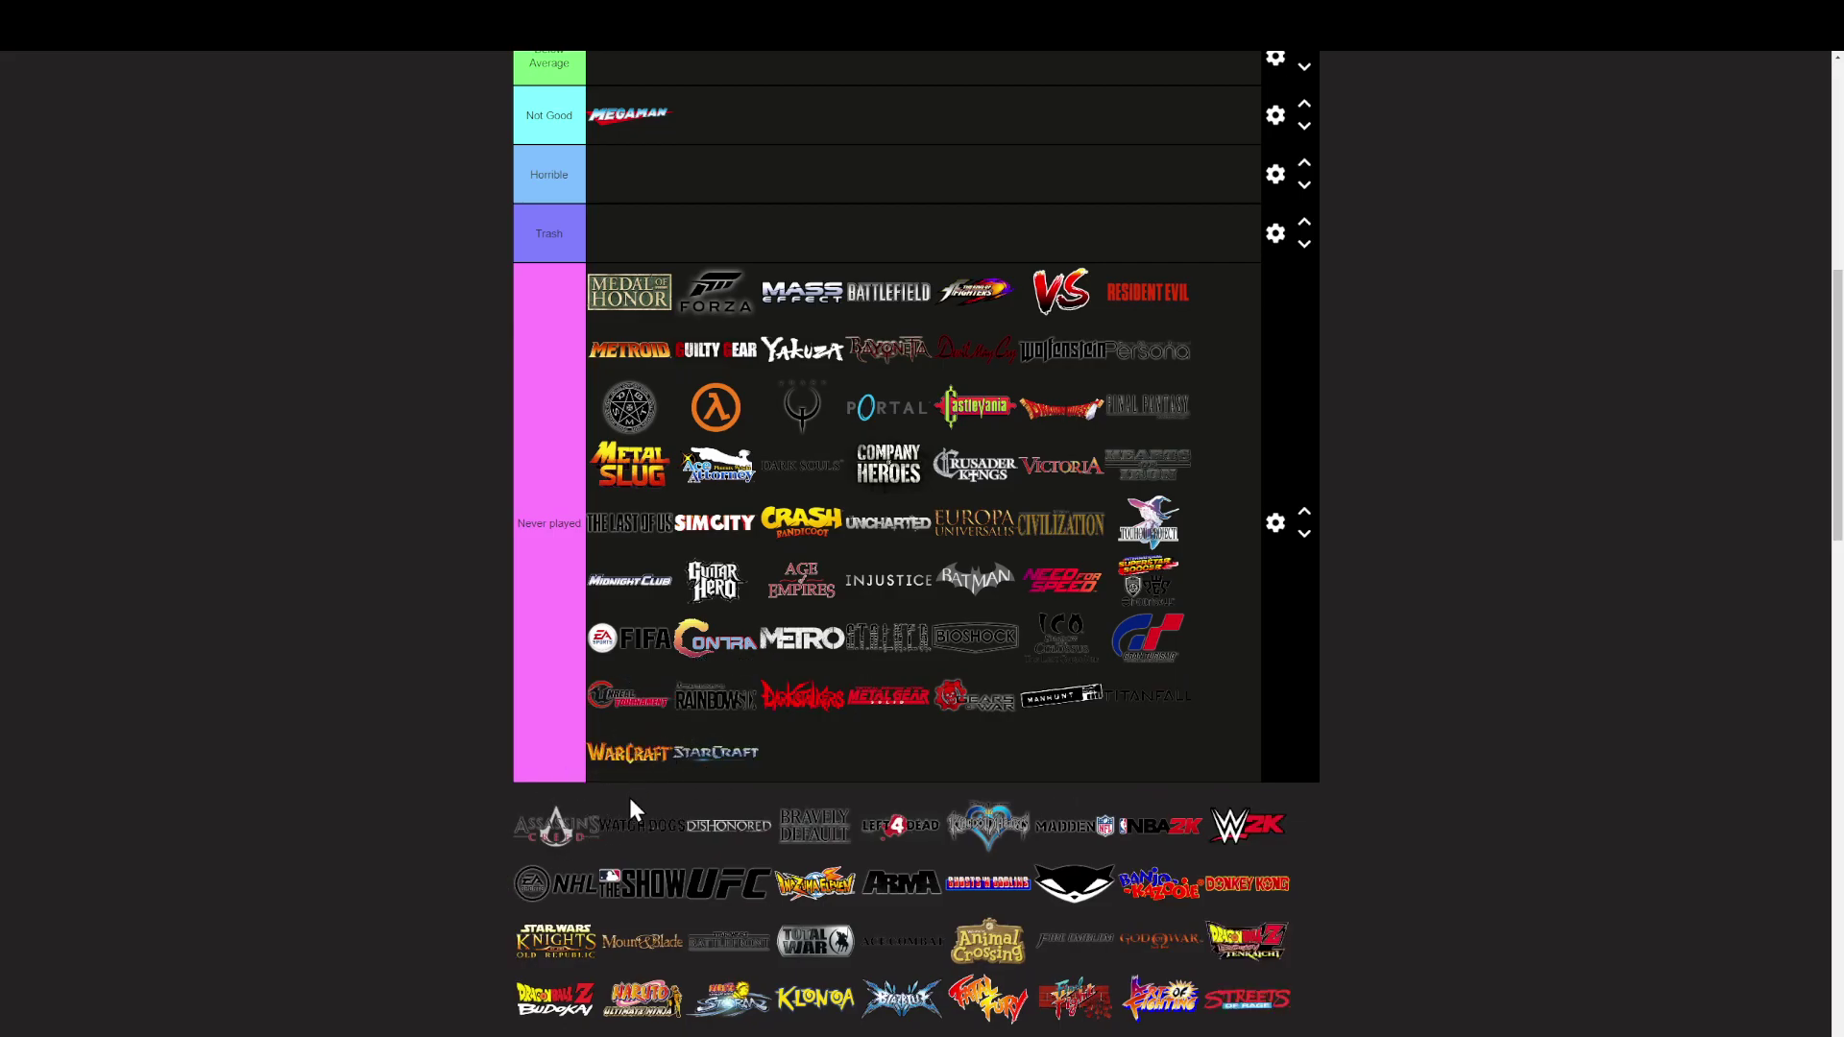
{"action": "left_click_drag", "start_coordinate": [586, 834], "coordinate": [711, 754]}
{"action": "left_click_drag", "start_coordinate": [576, 805], "coordinate": [716, 800]}
Step: Rank Madden NFL as Horrible and NBA 2K as Below Average
{"action": "left_click_drag", "start_coordinate": [563, 903], "coordinate": [621, 630]}
{"action": "scroll", "coordinate": [615, 835], "scroll_direction": "up", "scroll_amount": 5}
{"action": "scroll", "coordinate": [609, 766], "scroll_direction": "down", "scroll_amount": 5}
{"action": "left_click_drag", "start_coordinate": [572, 872], "coordinate": [726, 420]}
Step: Move WWE 2K from the unranked pool into one of the upper tiers
{"action": "scroll", "coordinate": [597, 823], "scroll_direction": "up", "scroll_amount": 4}
{"action": "scroll", "coordinate": [725, 419], "scroll_direction": "down", "scroll_amount": 5}
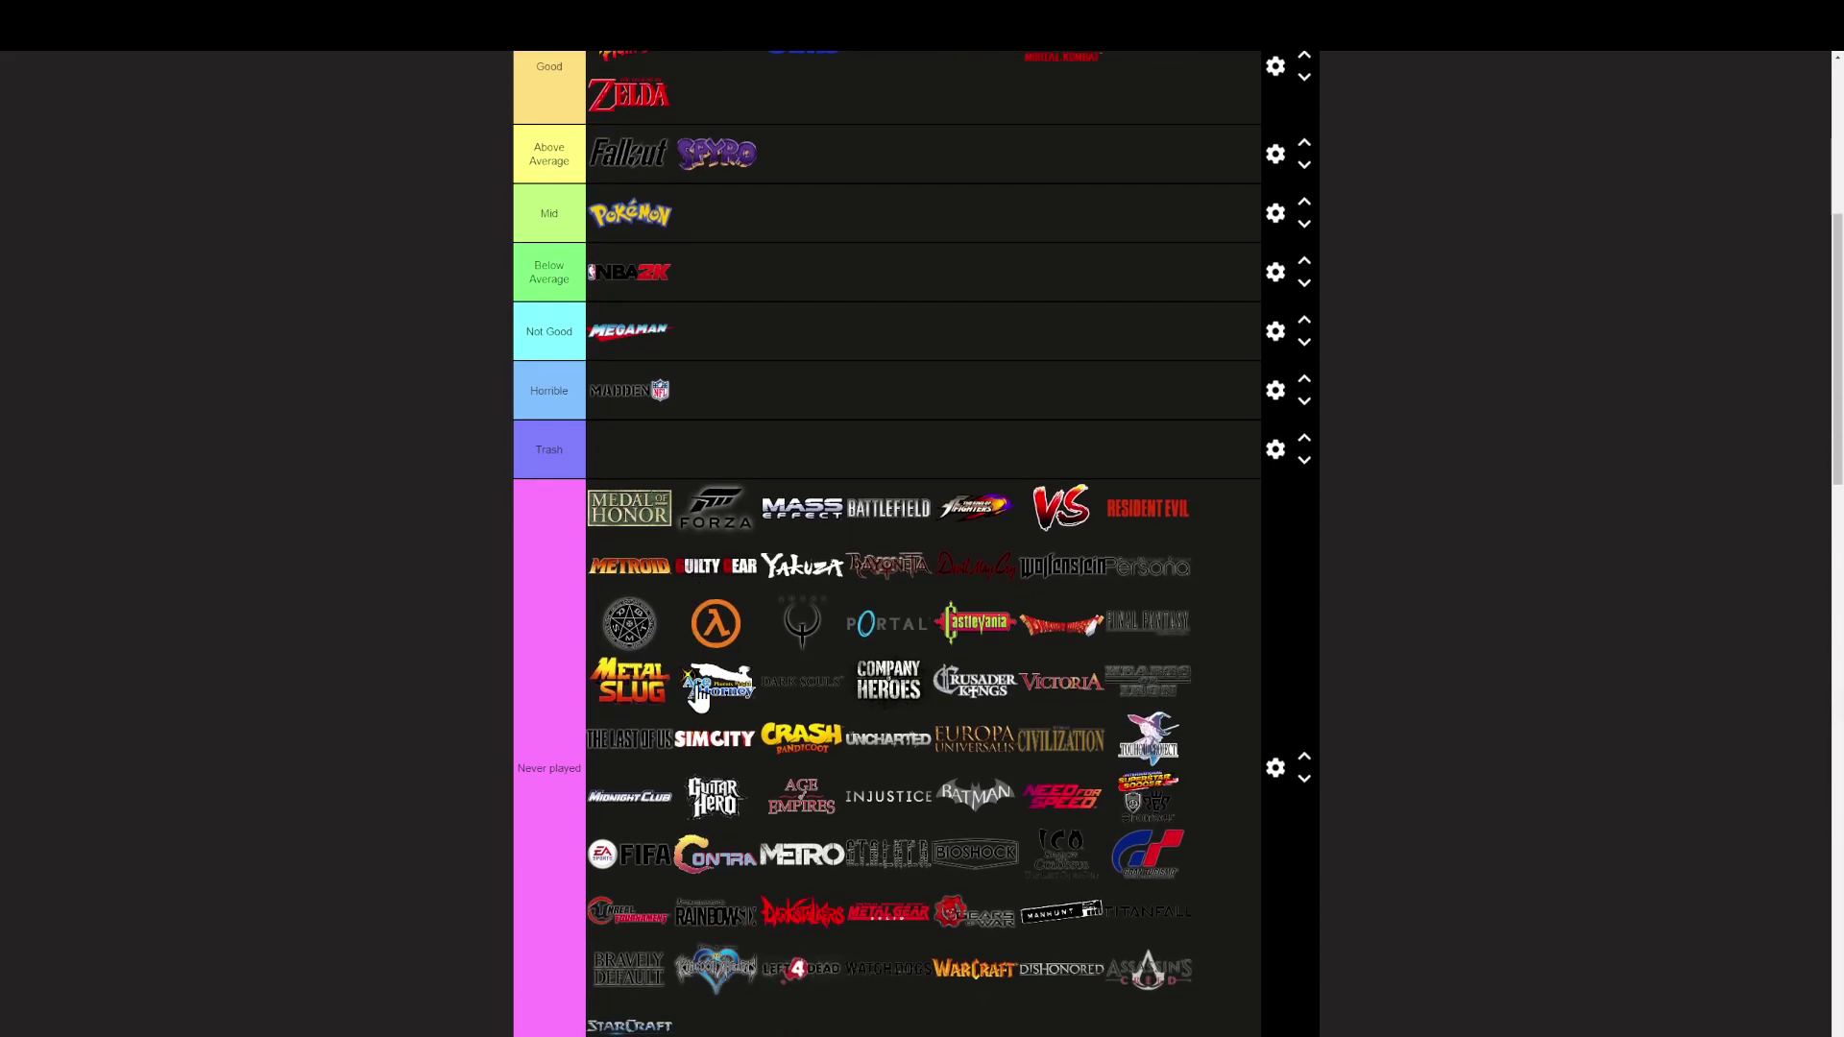
{"action": "scroll", "coordinate": [586, 807], "scroll_direction": "up", "scroll_amount": 5}
{"action": "left_click_drag", "start_coordinate": [577, 817], "coordinate": [758, 379]}
Step: Put the EA NHL and MLB The Show franchises in the Never played tier
{"action": "scroll", "coordinate": [782, 424], "scroll_direction": "down", "scroll_amount": 7}
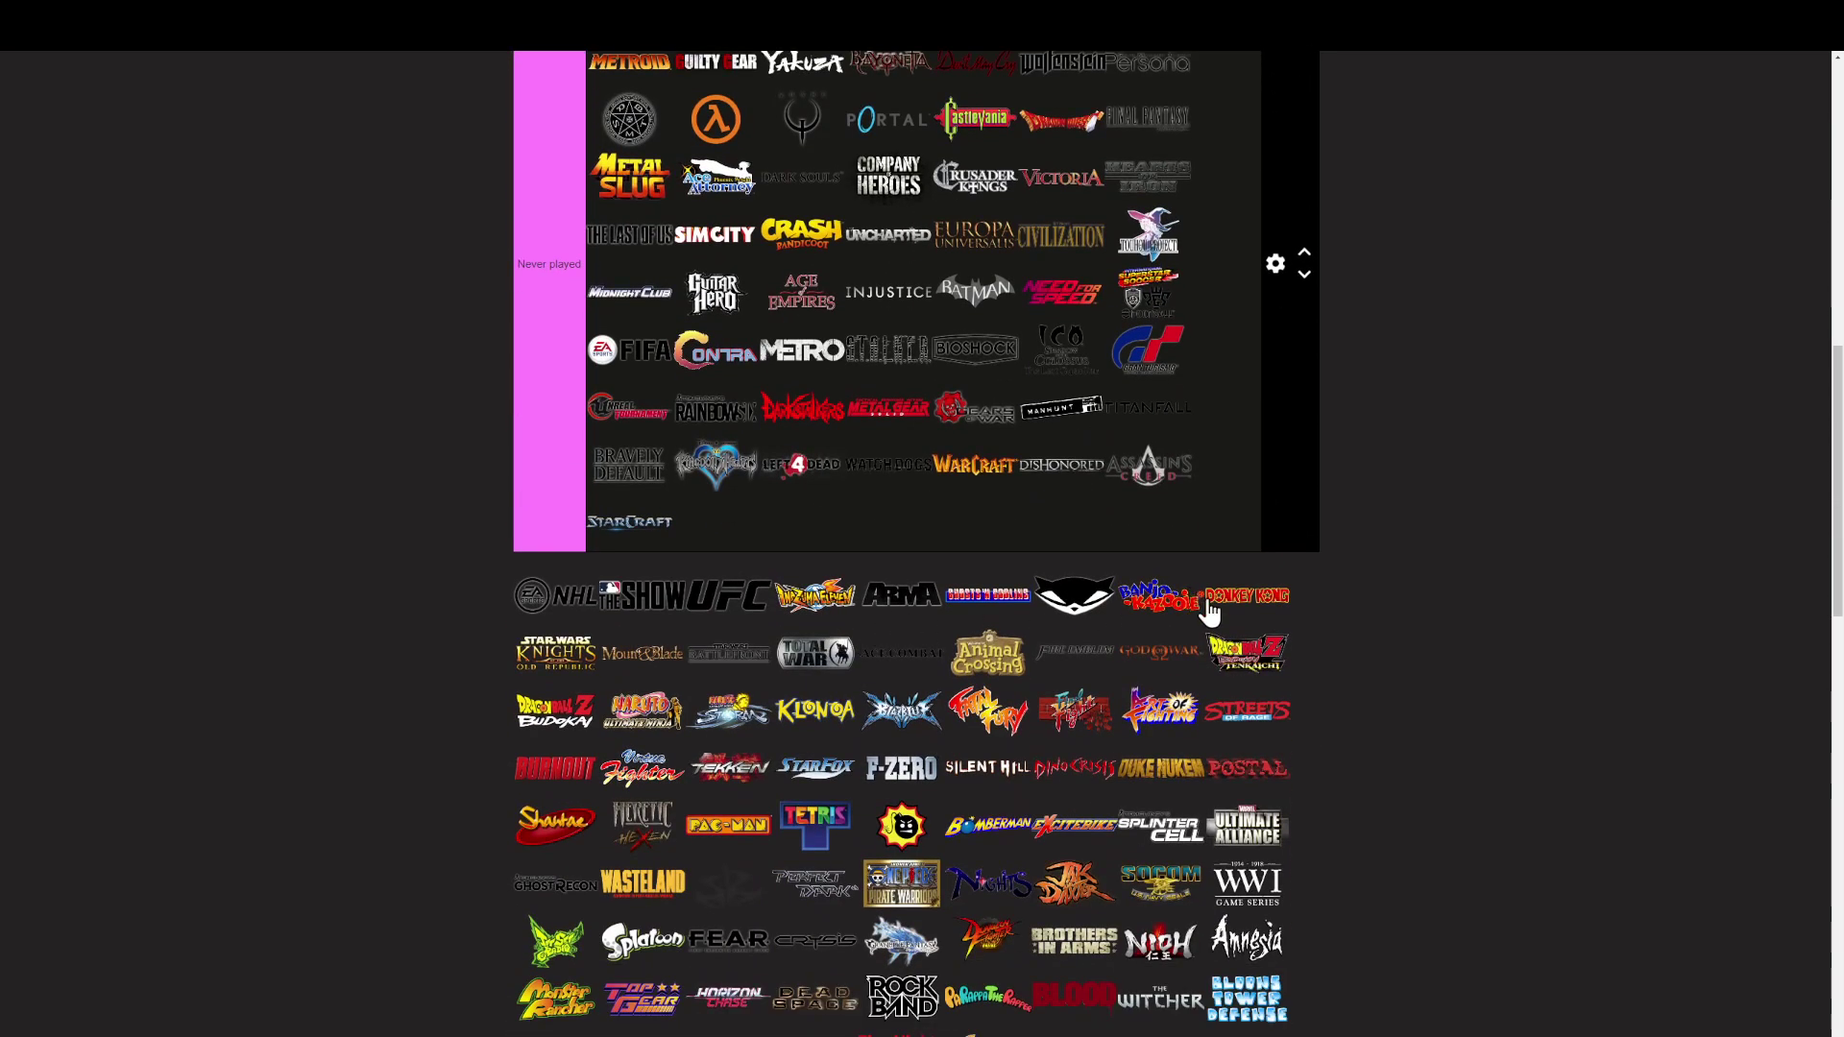
{"action": "left_click_drag", "start_coordinate": [549, 612], "coordinate": [706, 515]}
{"action": "left_click_drag", "start_coordinate": [550, 610], "coordinate": [711, 569]}
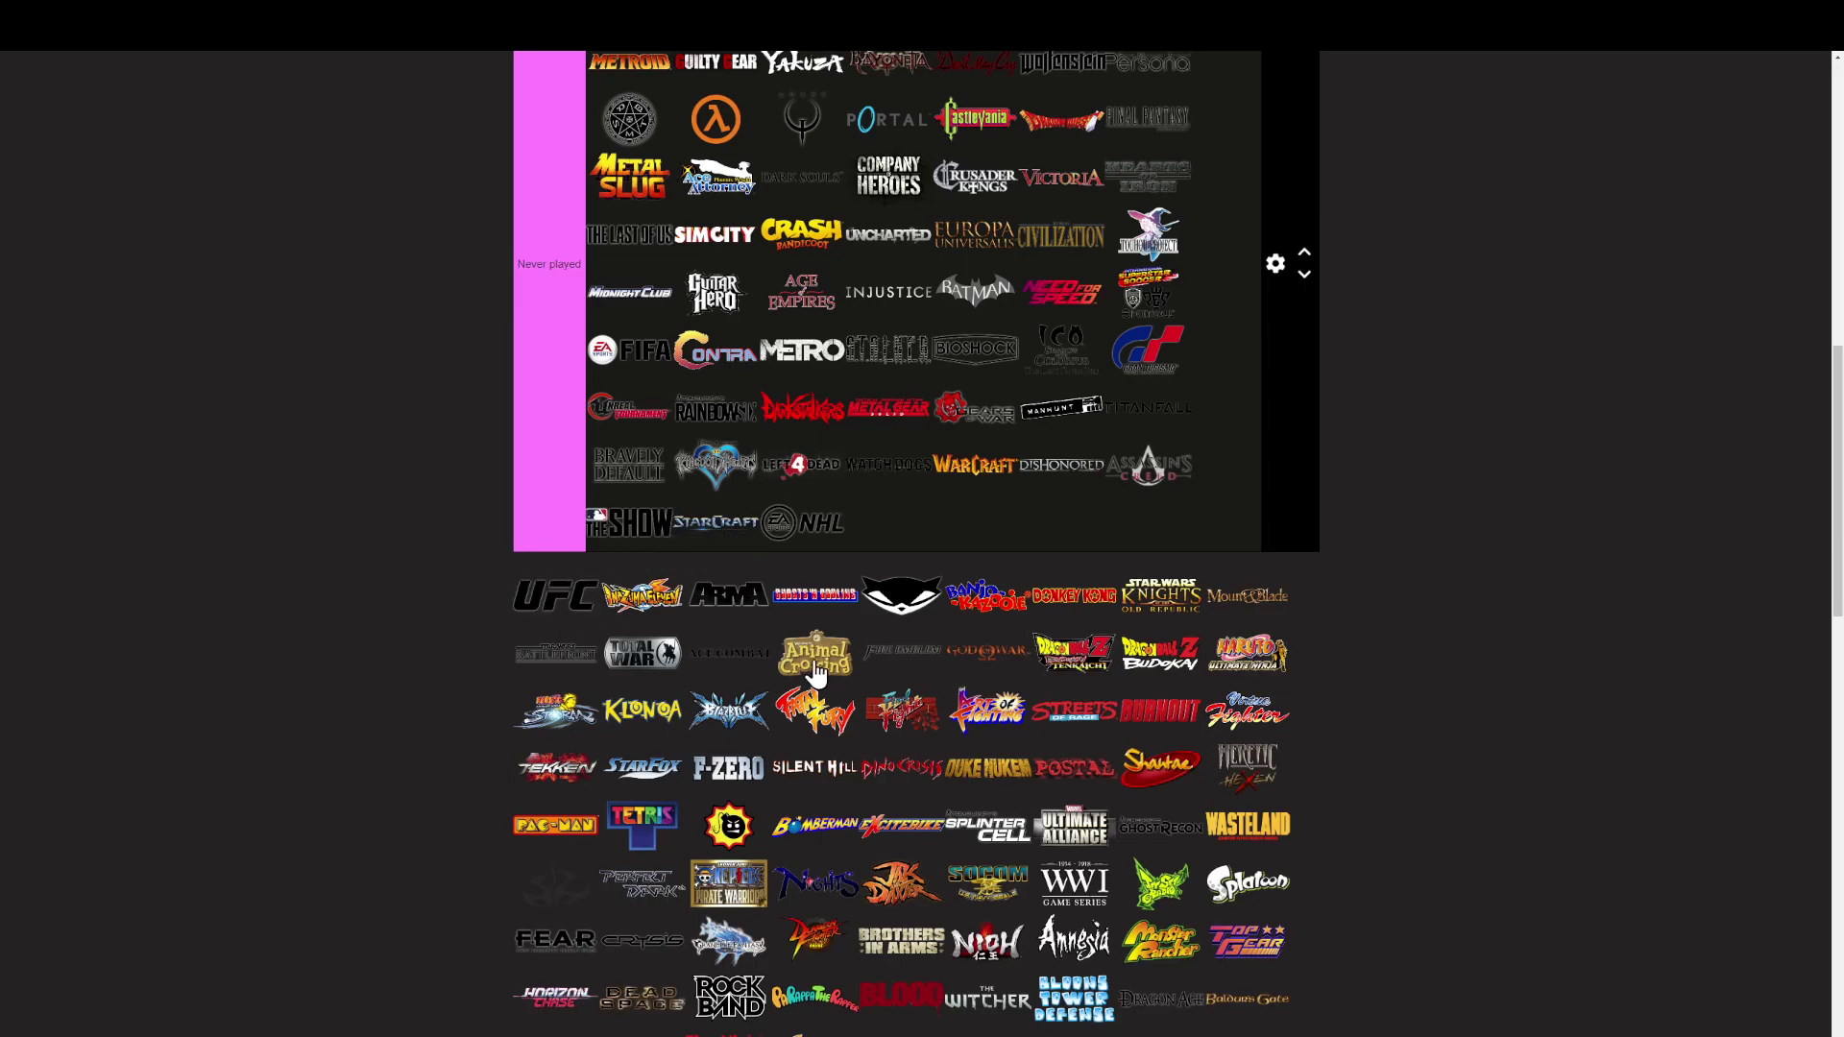
Step: Look through the remaining unranked franchises down to the end of the pool
{"action": "scroll", "coordinate": [924, 738], "scroll_direction": "down", "scroll_amount": 7}
{"action": "scroll", "coordinate": [940, 745], "scroll_direction": "down", "scroll_amount": 7}
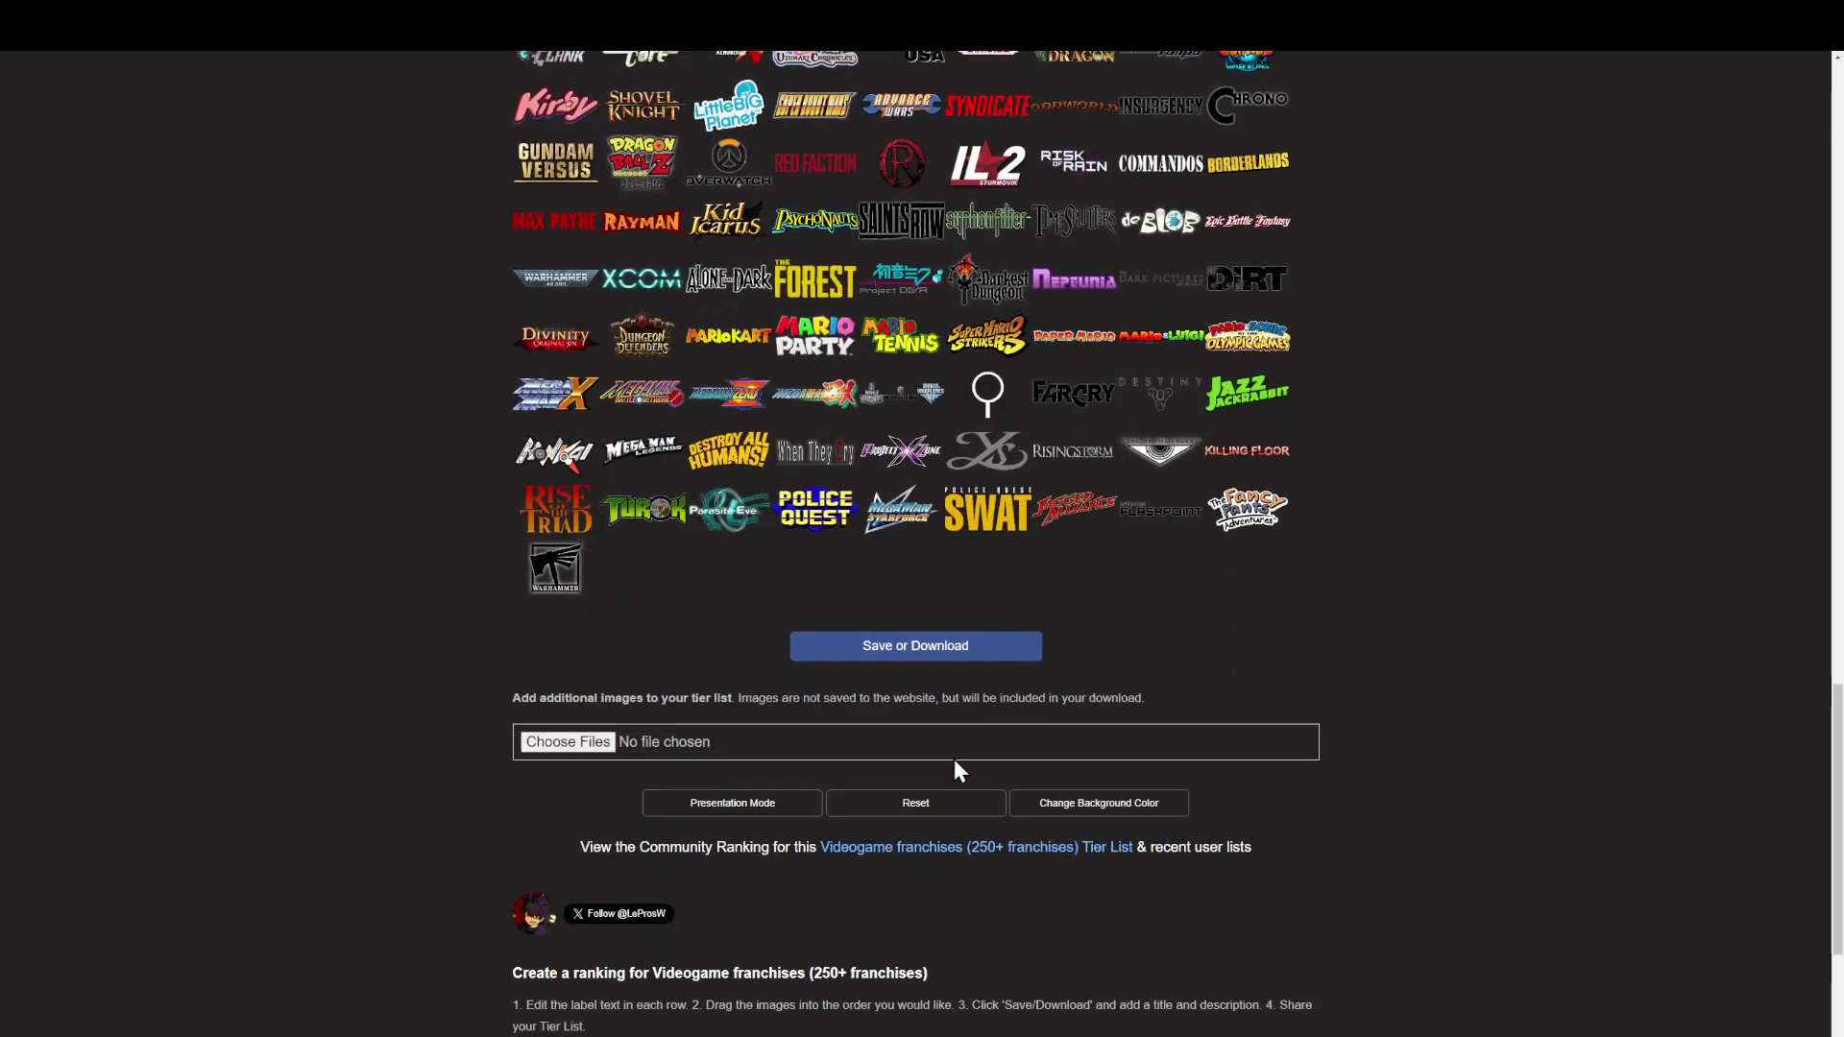
{"action": "scroll", "coordinate": [1213, 725], "scroll_direction": "up", "scroll_amount": 1}
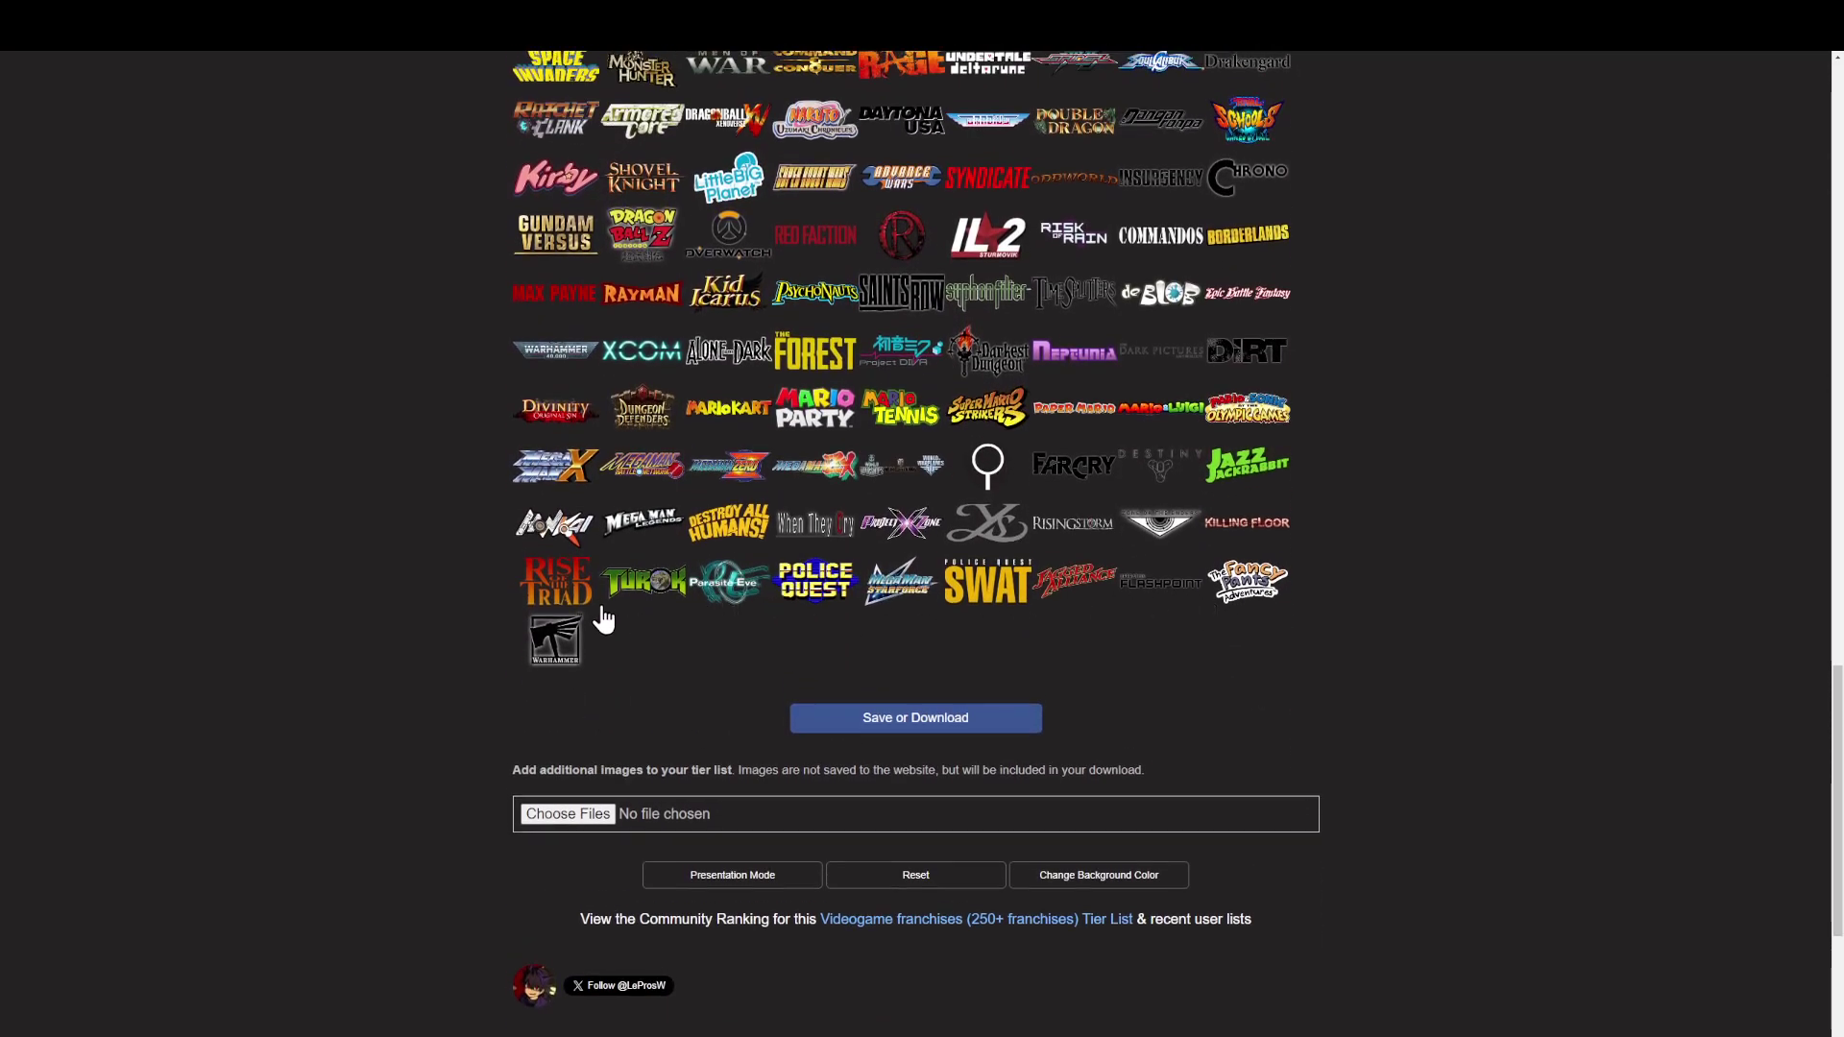
{"action": "scroll", "coordinate": [604, 620], "scroll_direction": "up", "scroll_amount": 5}
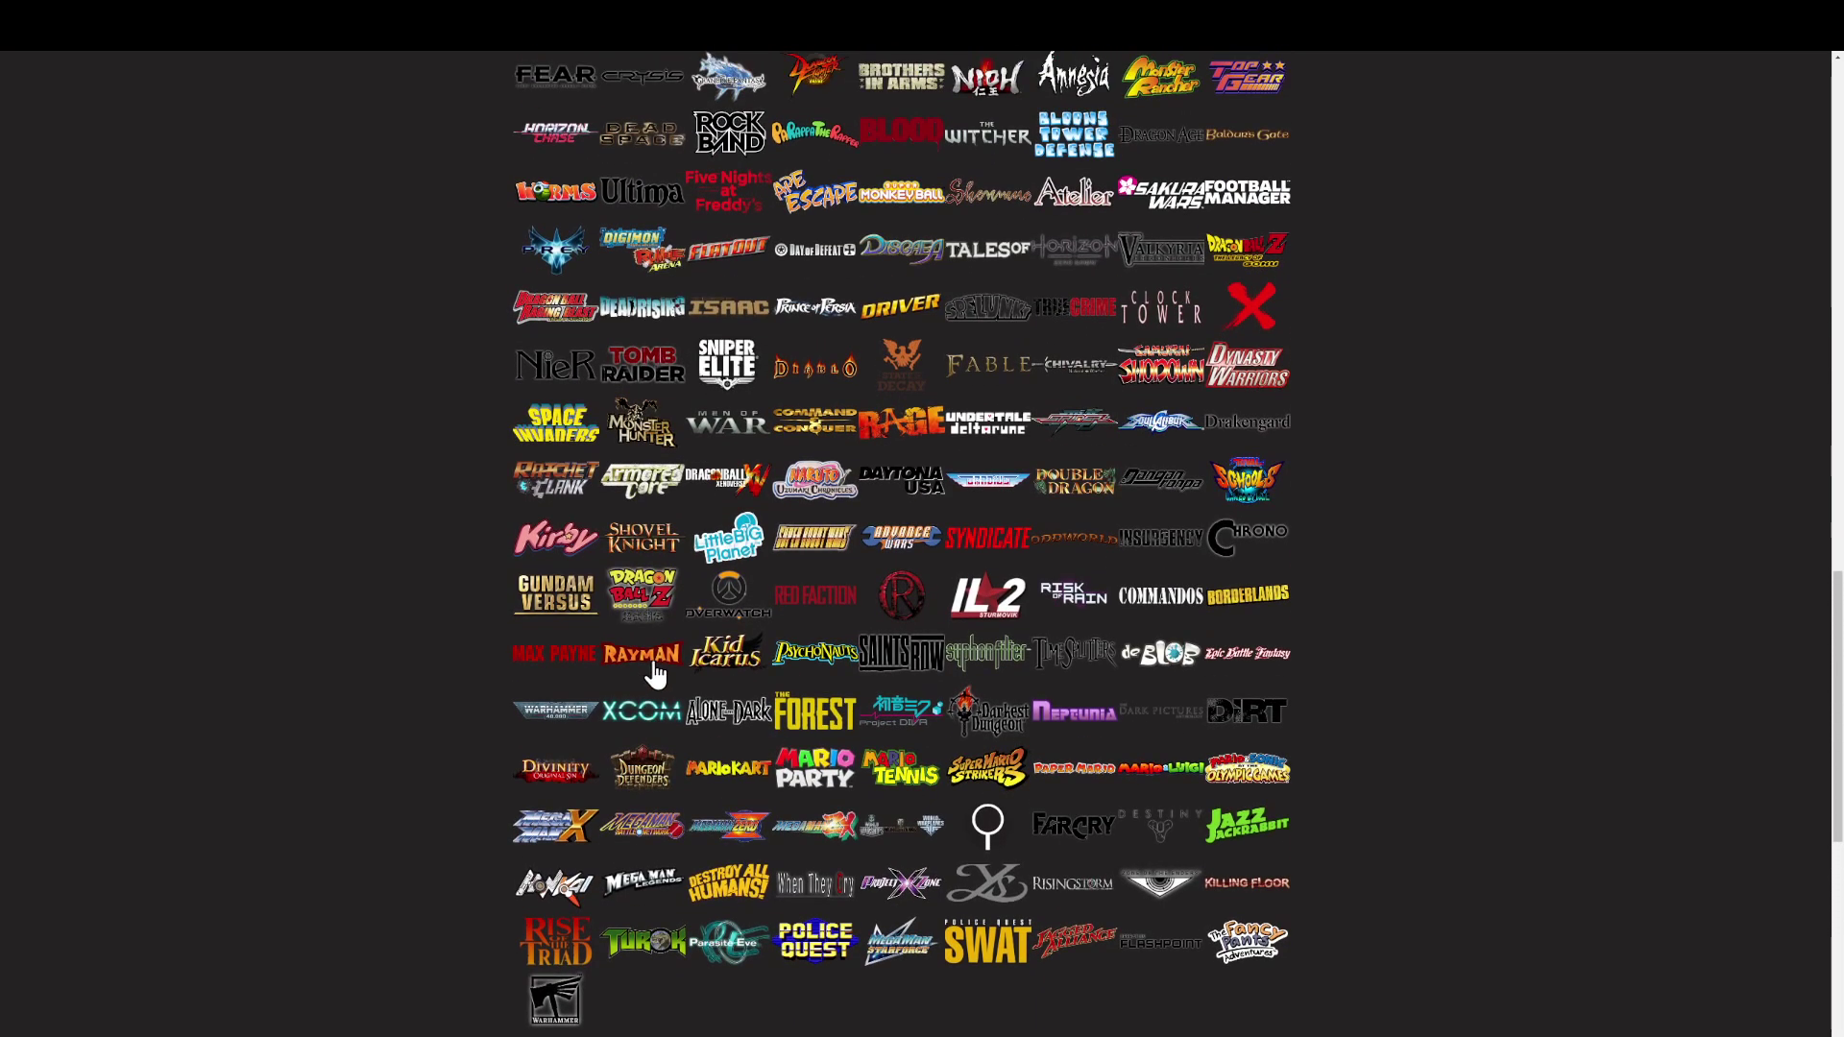
{"action": "scroll", "coordinate": [663, 676], "scroll_direction": "up", "scroll_amount": 7}
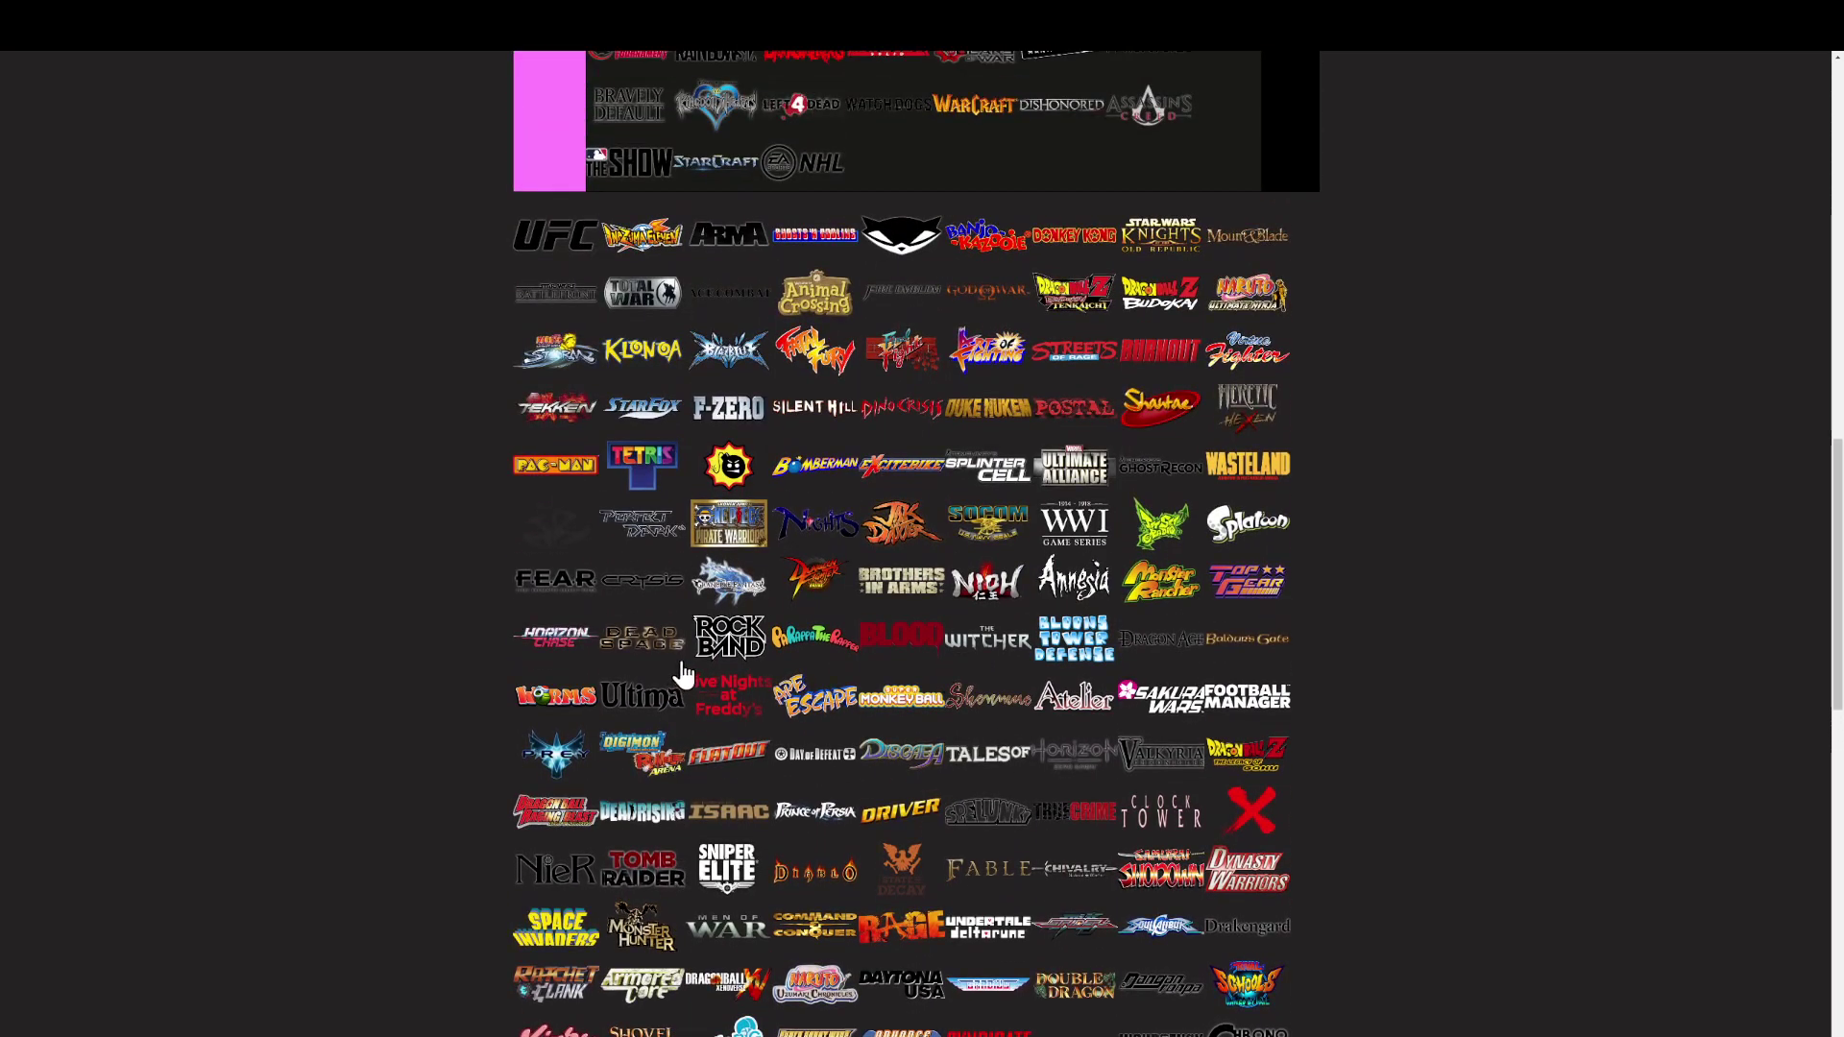
{"action": "scroll", "coordinate": [683, 675], "scroll_direction": "down", "scroll_amount": 1}
{"action": "scroll", "coordinate": [695, 665], "scroll_direction": "down", "scroll_amount": 1}
{"action": "scroll", "coordinate": [699, 661], "scroll_direction": "up", "scroll_amount": 4}
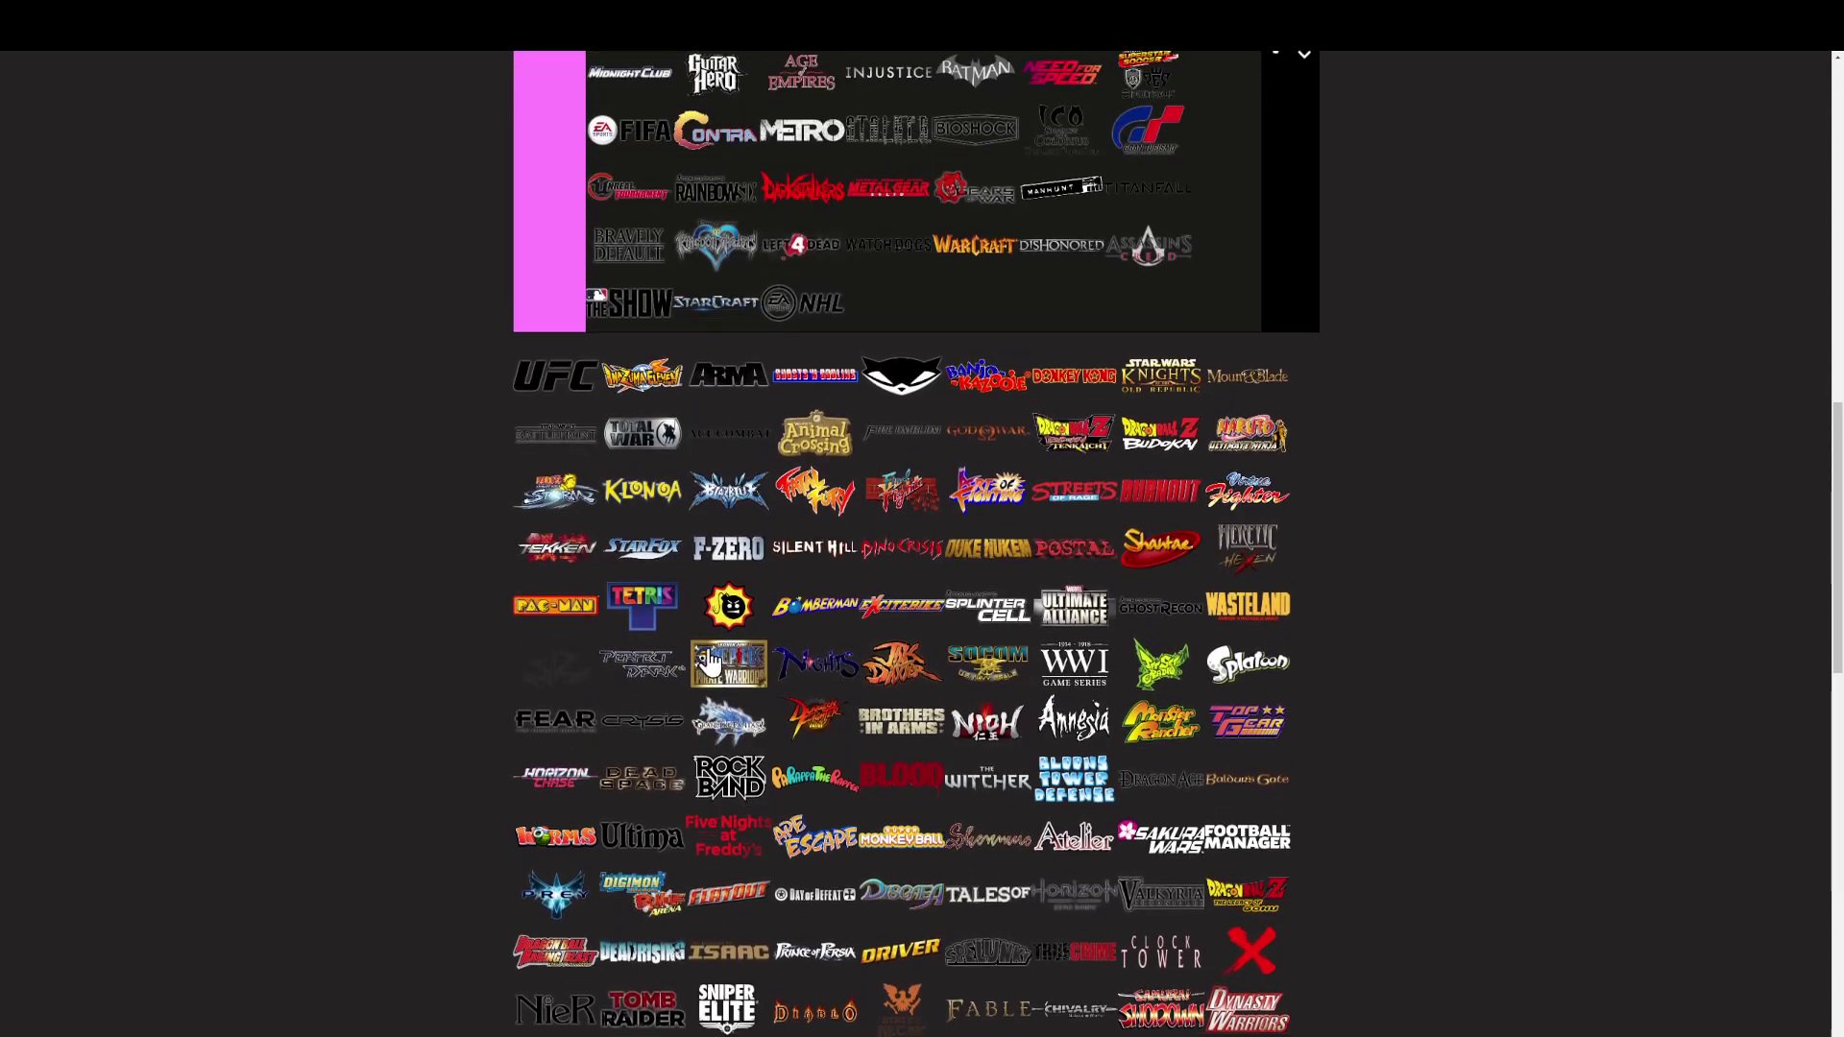
Step: Put UFC, Arma, Ghosts 'n Goblins, Sly Cooper and Banjo-Kazooie in the Never played tier and rank Donkey Kong as Good
{"action": "scroll", "coordinate": [620, 562], "scroll_direction": "up", "scroll_amount": 2}
{"action": "left_click_drag", "start_coordinate": [589, 536], "coordinate": [926, 393]}
{"action": "scroll", "coordinate": [614, 547], "scroll_direction": "up", "scroll_amount": 4}
{"action": "scroll", "coordinate": [626, 554], "scroll_direction": "up", "scroll_amount": 5}
{"action": "scroll", "coordinate": [927, 404], "scroll_direction": "down", "scroll_amount": 8}
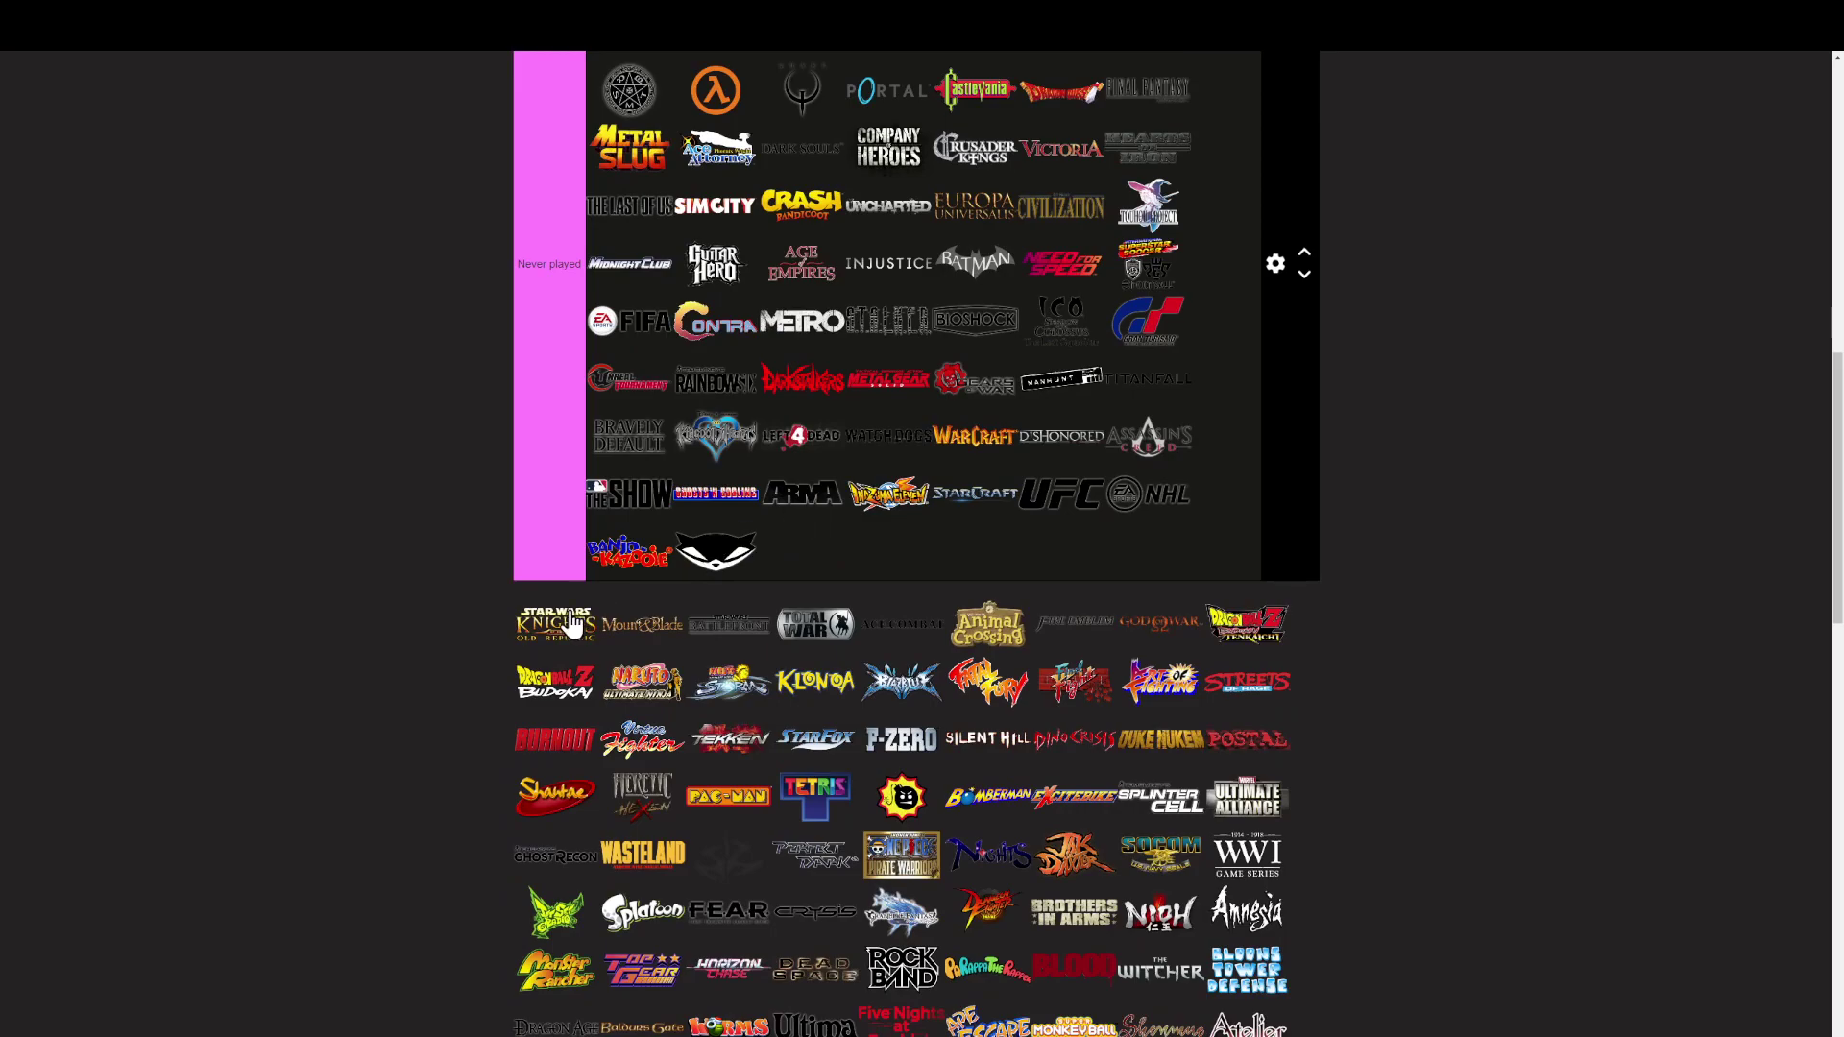
Step: Move Knights of the Old Republic, Mount & Blade, Battlefront and Total War to Never played and rank Animal Crossing as Above Average
{"action": "left_click_drag", "start_coordinate": [572, 624], "coordinate": [672, 567]}
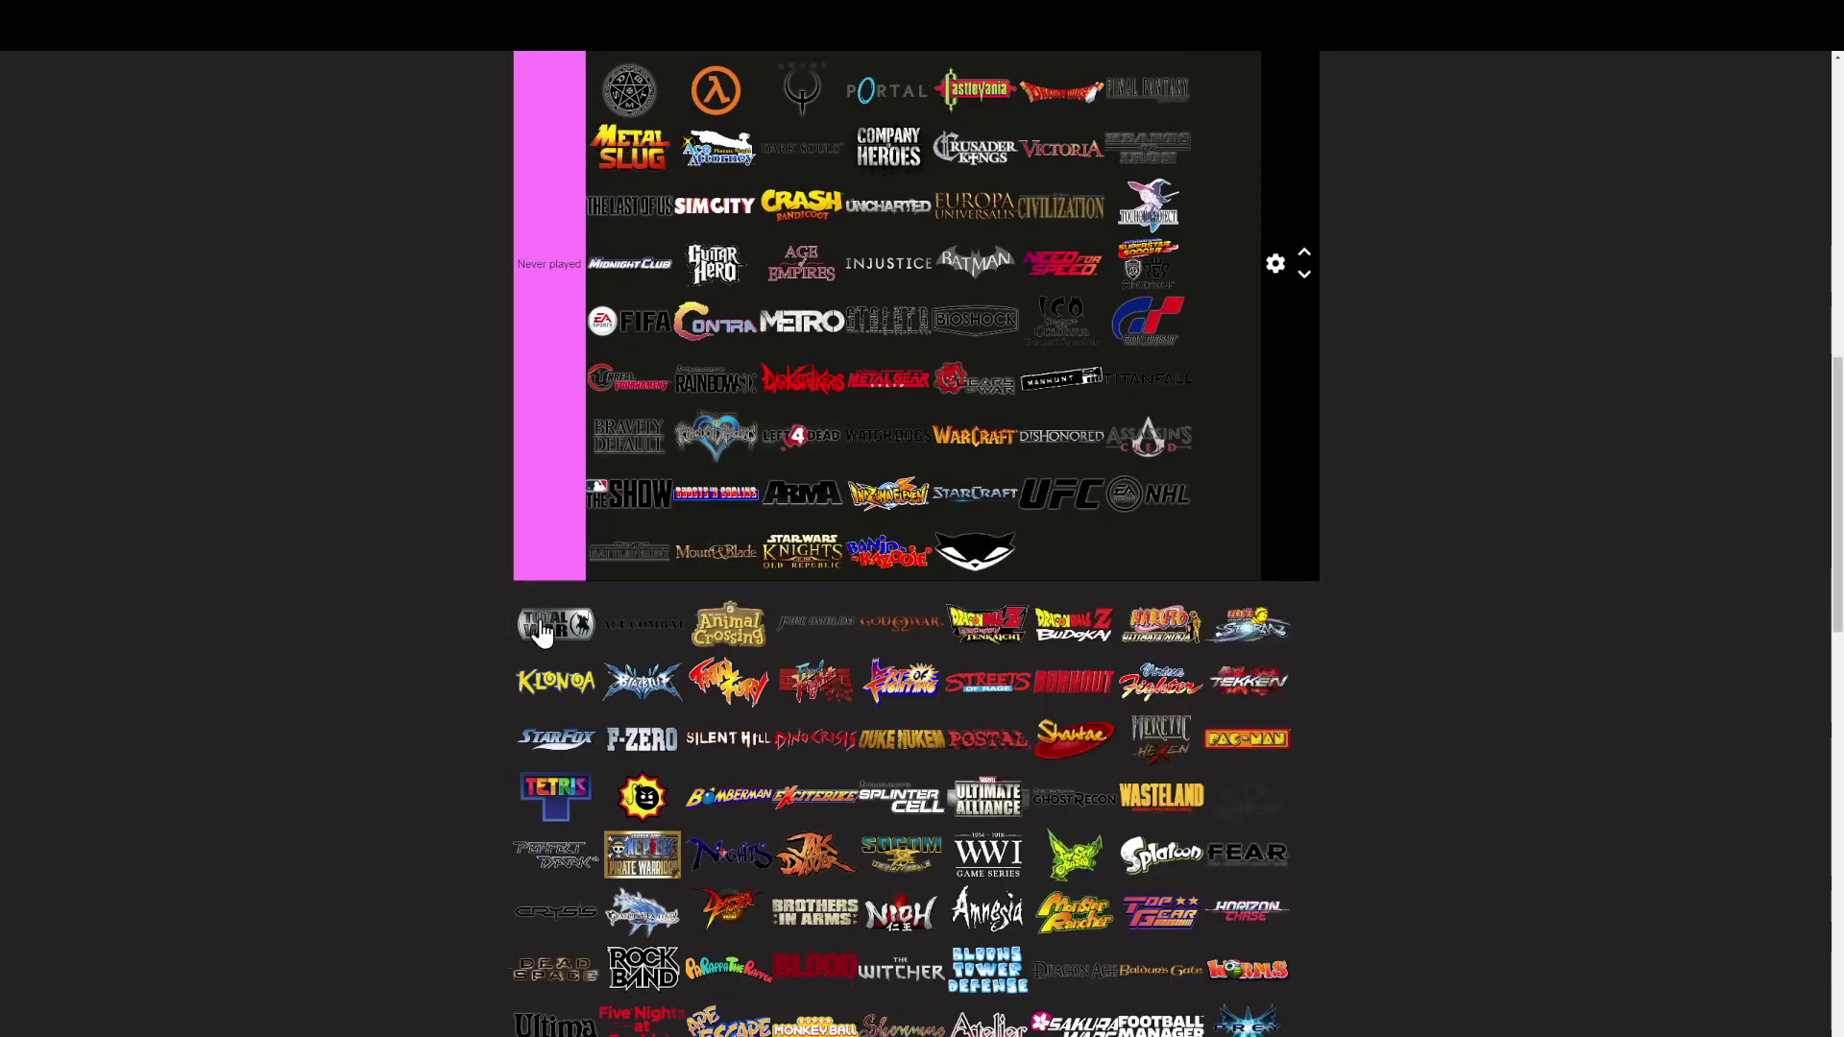
{"action": "left_click_drag", "start_coordinate": [543, 634], "coordinate": [868, 221]}
{"action": "scroll", "coordinate": [567, 602], "scroll_direction": "up", "scroll_amount": 6}
{"action": "scroll", "coordinate": [865, 424], "scroll_direction": "down", "scroll_amount": 5}
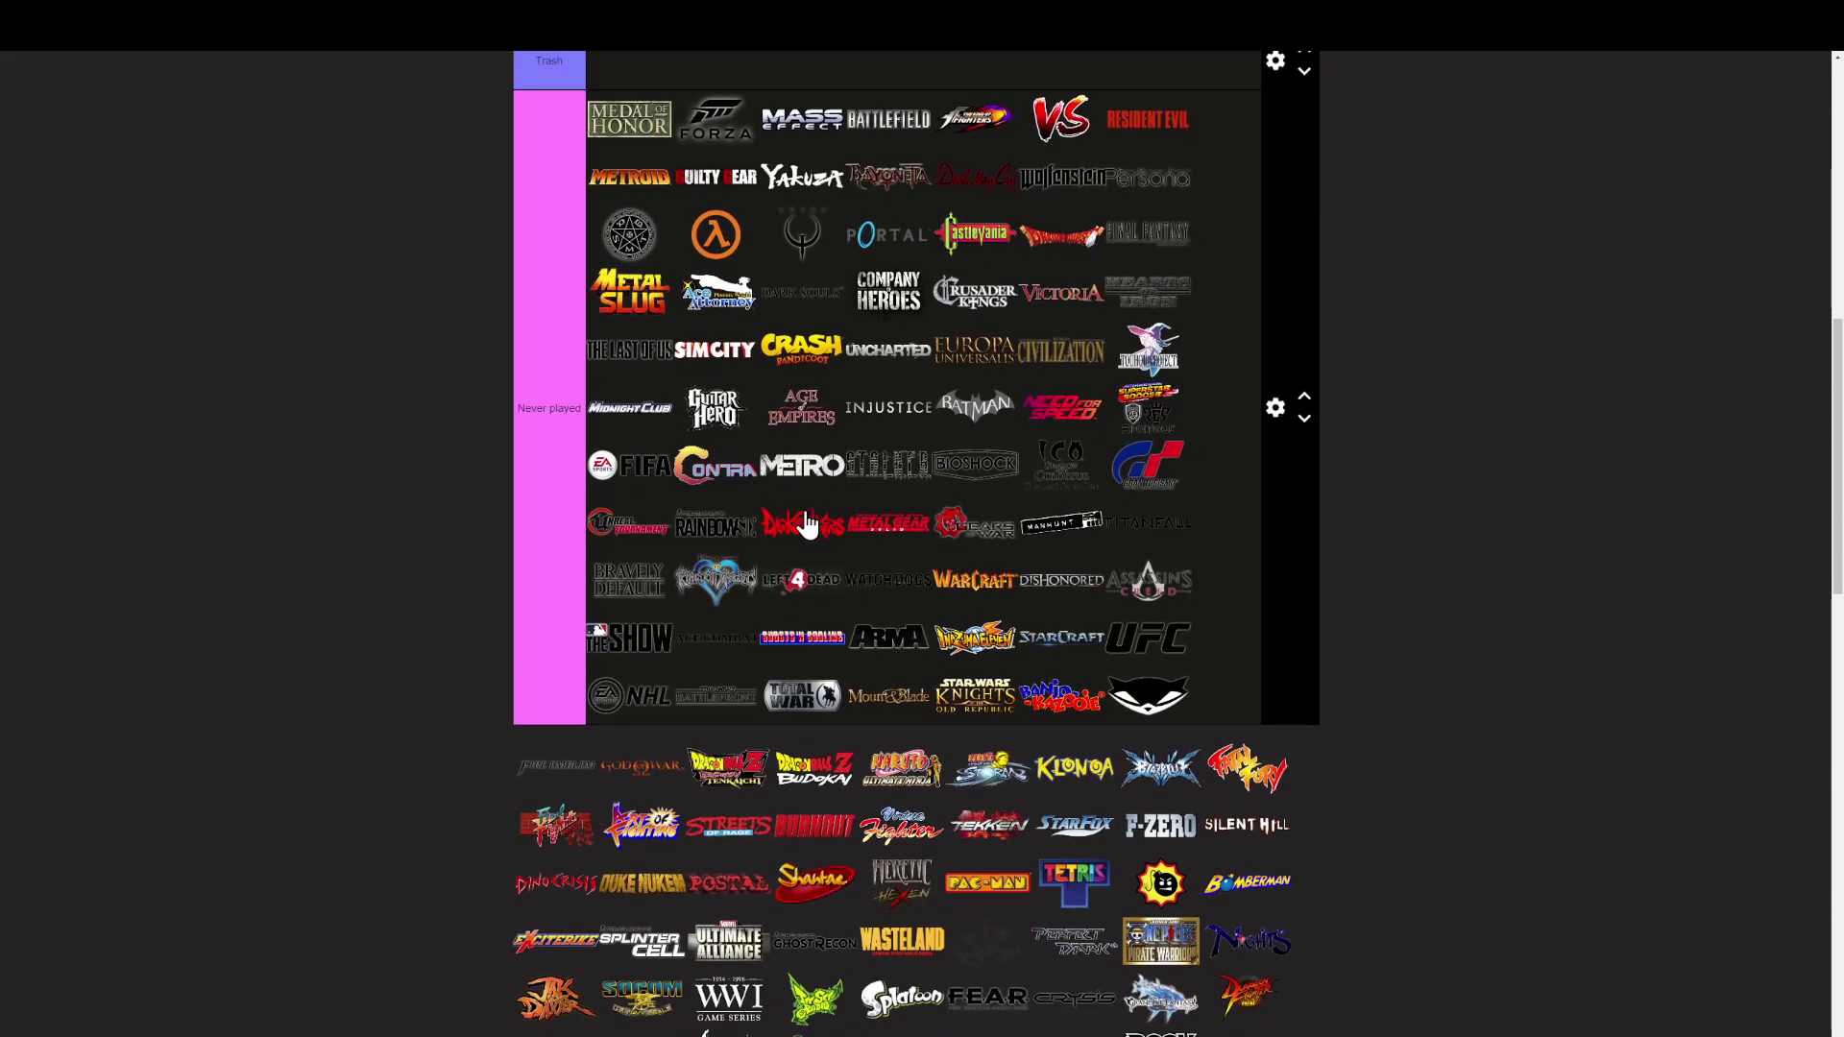
Step: Put Fire Emblem in the Never played tier and rank God of War as Masterpiece
{"action": "left_click_drag", "start_coordinate": [562, 776], "coordinate": [583, 701]}
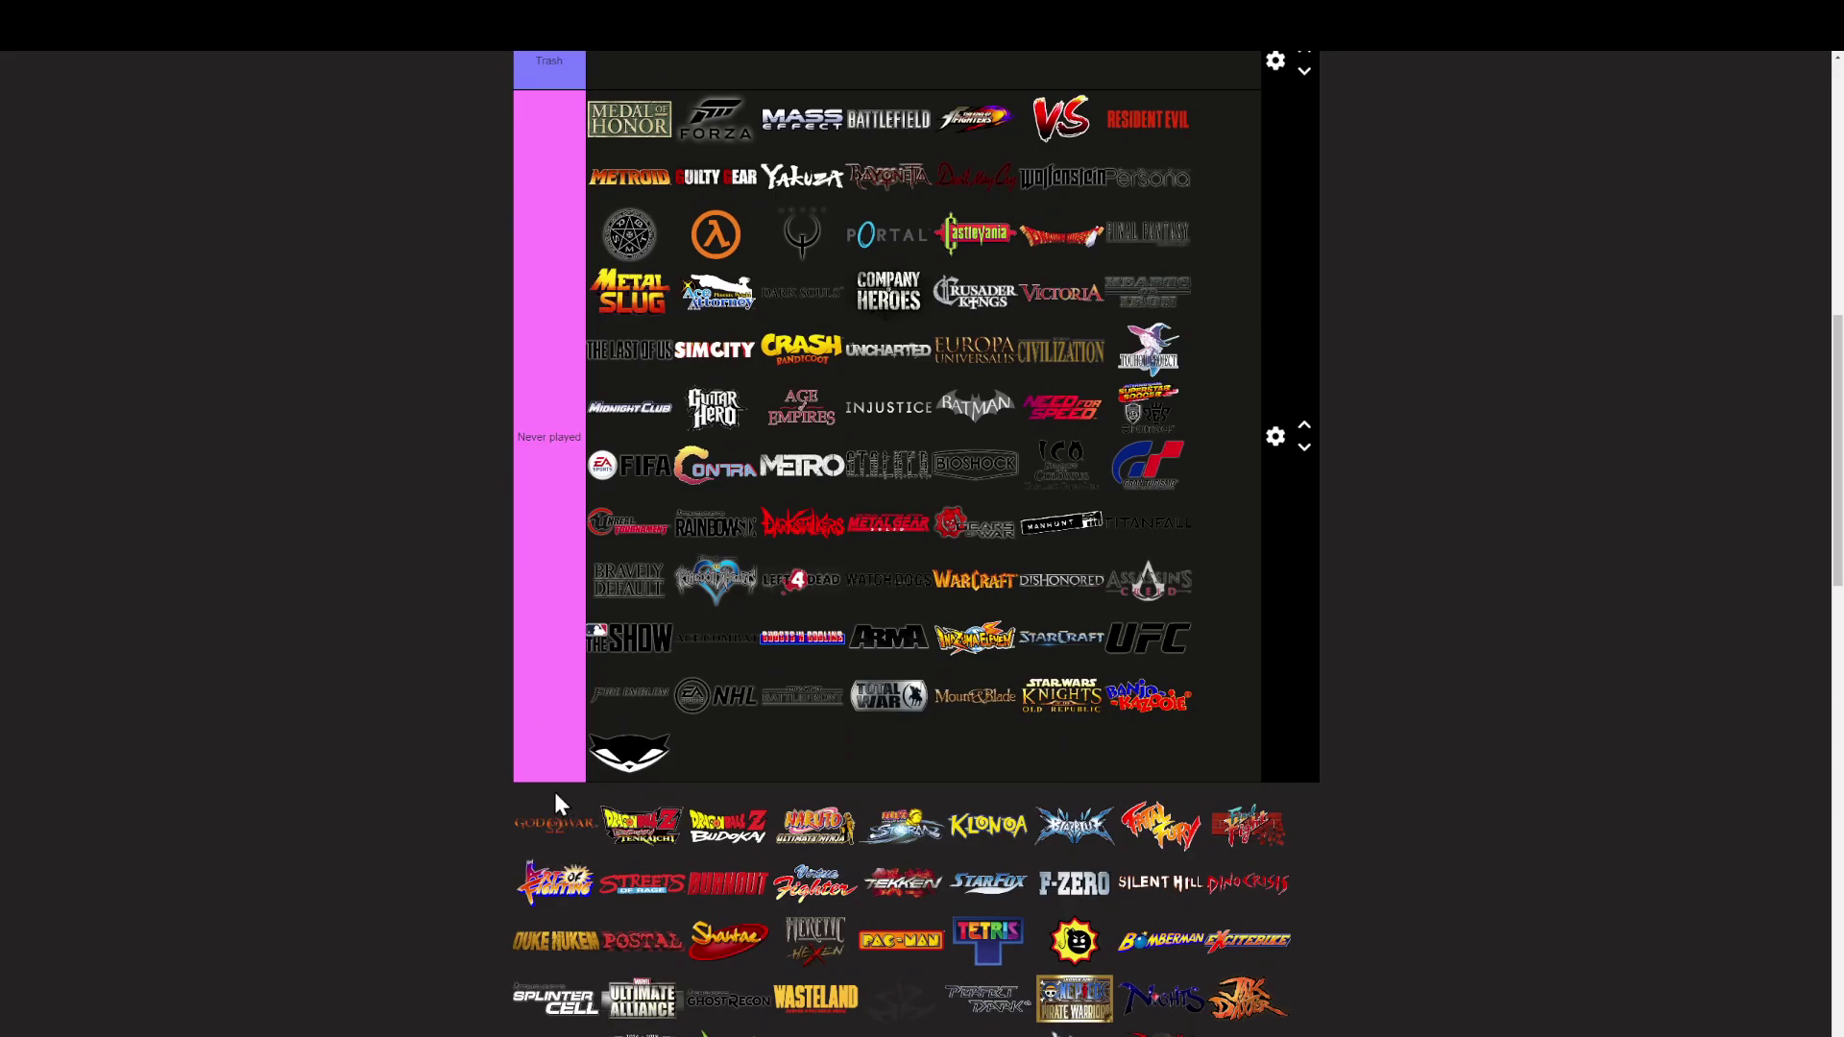
{"action": "scroll", "coordinate": [567, 753], "scroll_direction": "up", "scroll_amount": 8}
{"action": "left_click_drag", "start_coordinate": [560, 836], "coordinate": [1079, 233]}
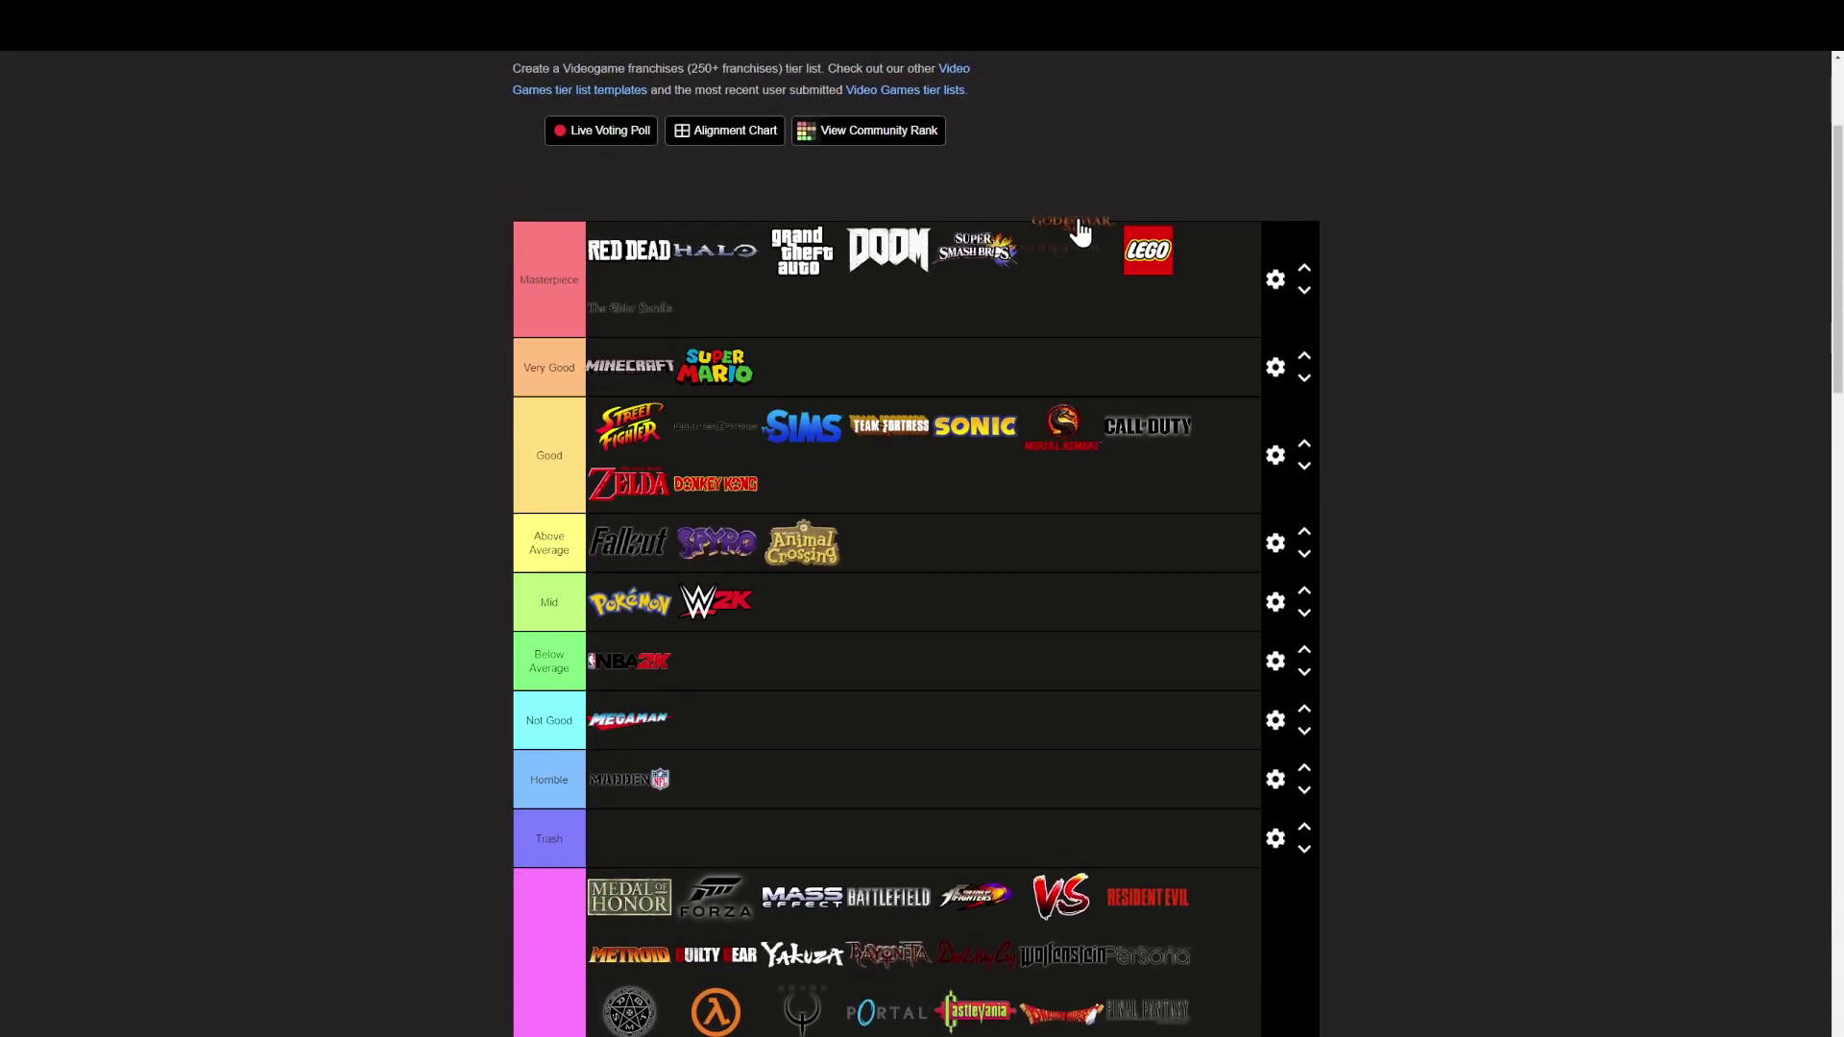
Step: Move the Dragon Ball Z and Naruto series, Klonoa, BlazBlue, Fatal Fury and Final Fight to the Never played tier
{"action": "scroll", "coordinate": [1059, 358], "scroll_direction": "down", "scroll_amount": 8}
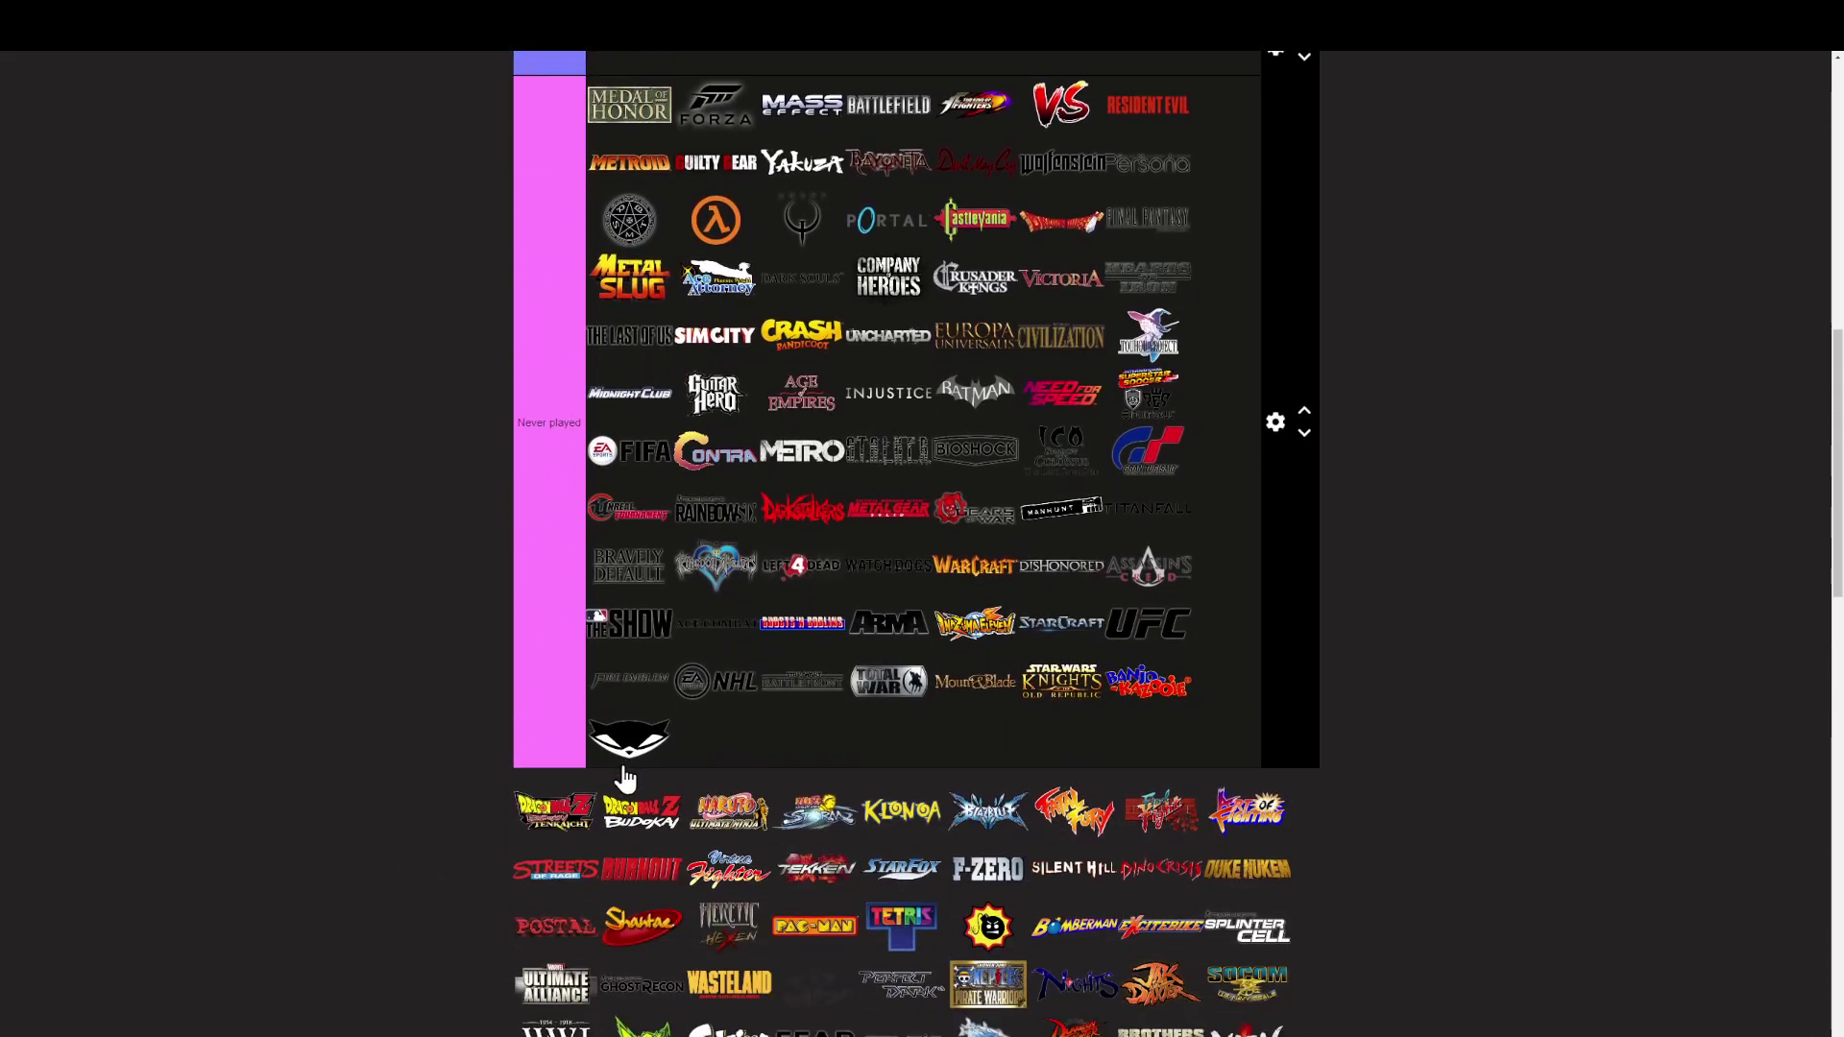
{"action": "left_click_drag", "start_coordinate": [557, 810], "coordinate": [624, 759]}
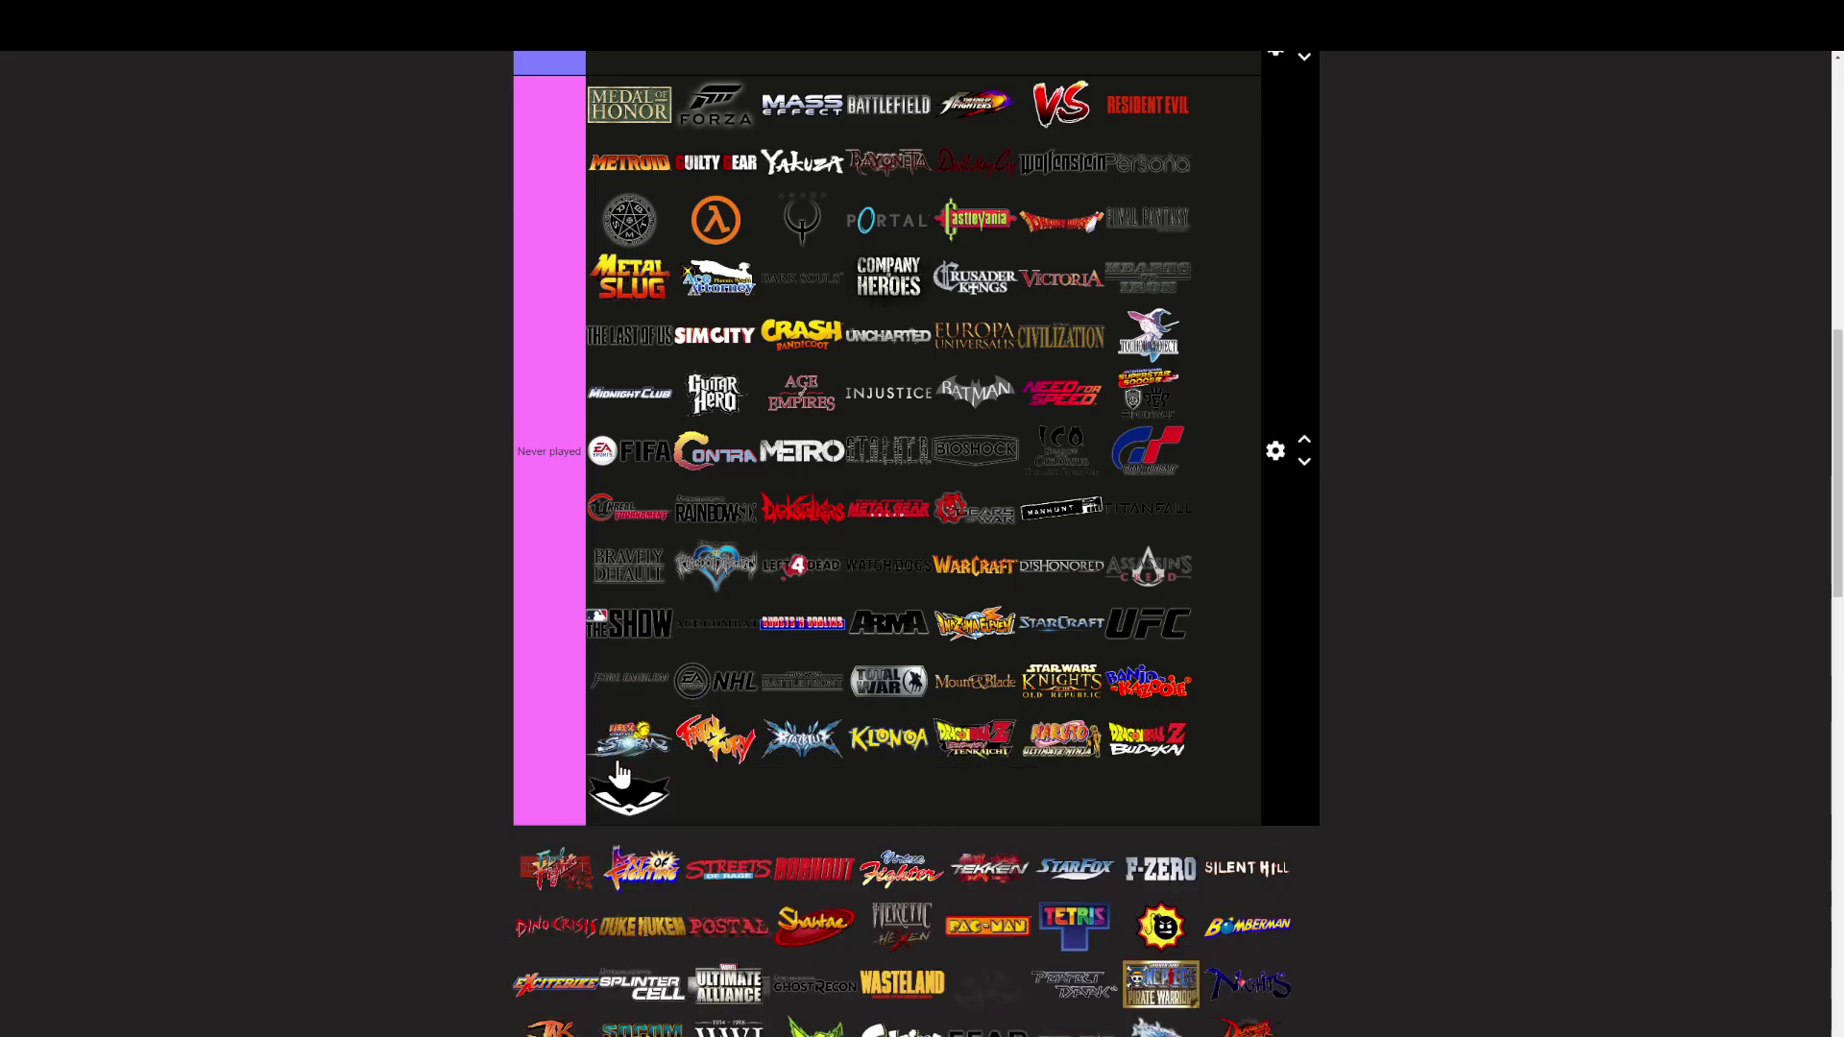
{"action": "left_click_drag", "start_coordinate": [573, 845], "coordinate": [714, 782]}
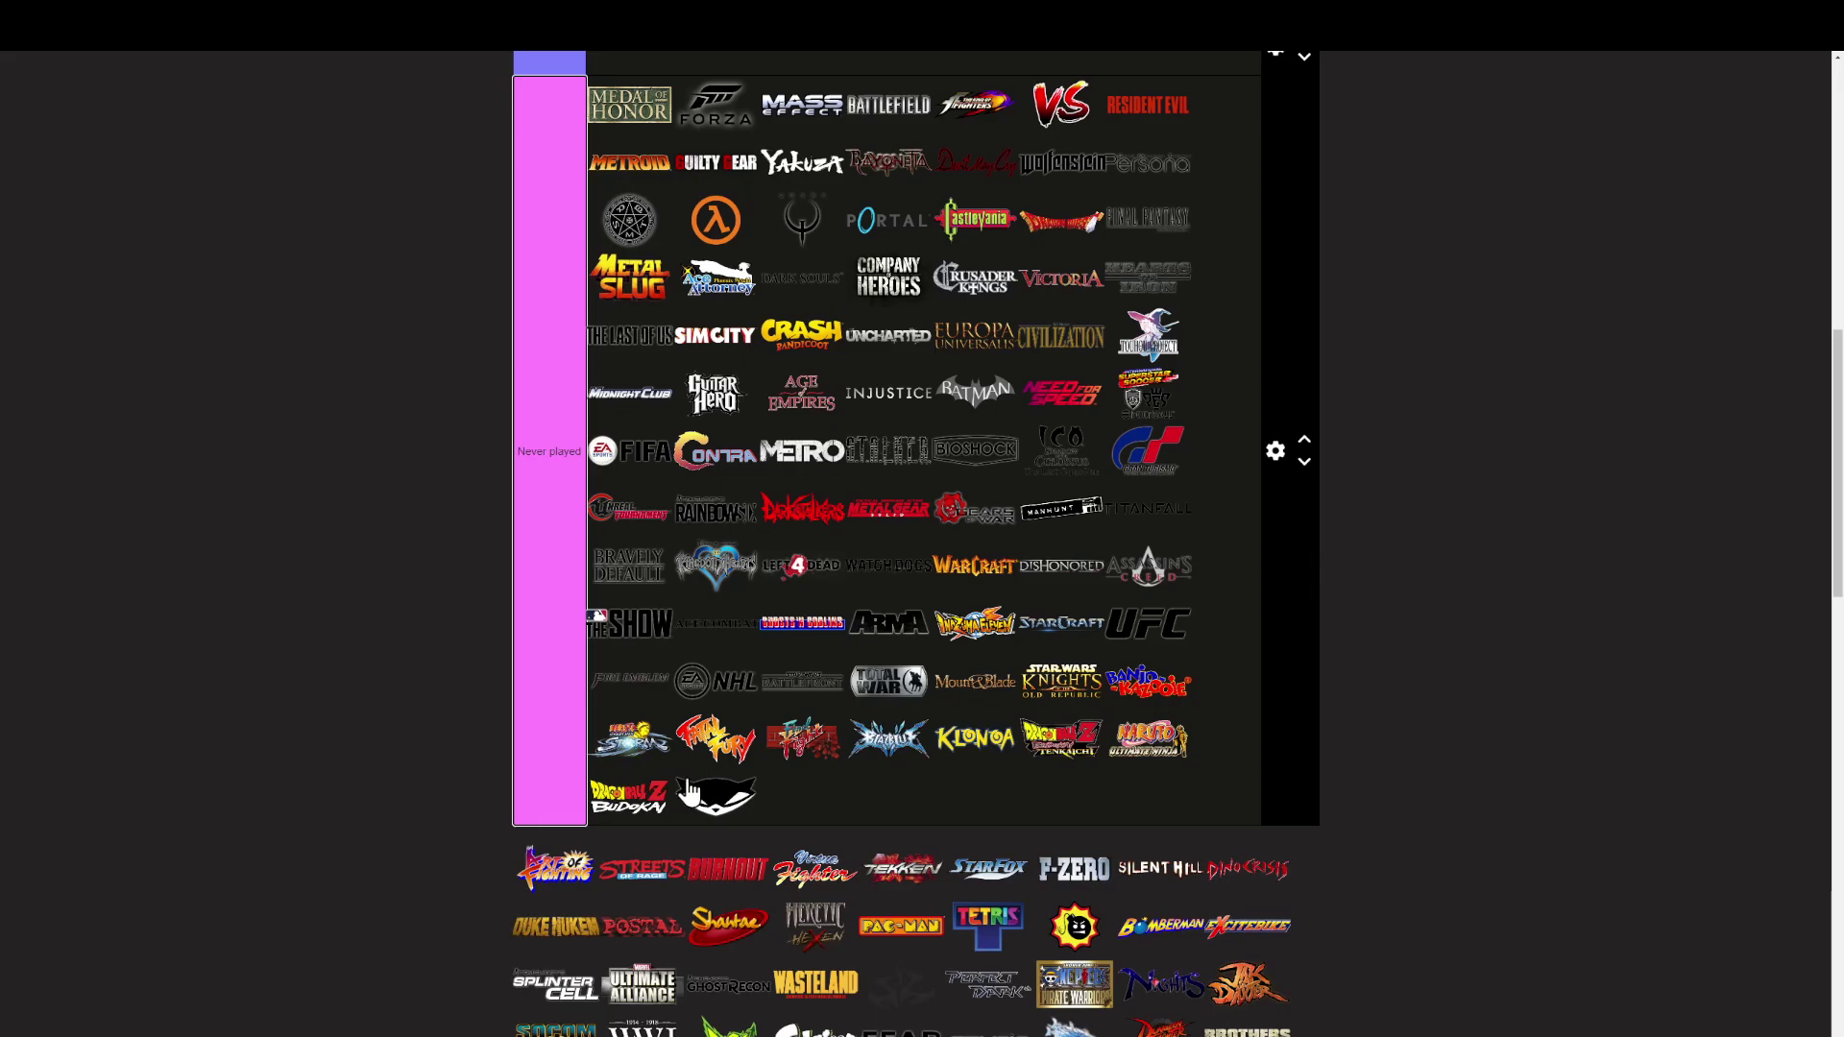
Step: Move the franchises from Art of Fighting through Heretic/Hexen, including Tekken, F-Zero and Silent Hill, to the Never played tier
{"action": "scroll", "coordinate": [442, 850], "scroll_direction": "down", "scroll_amount": 3}
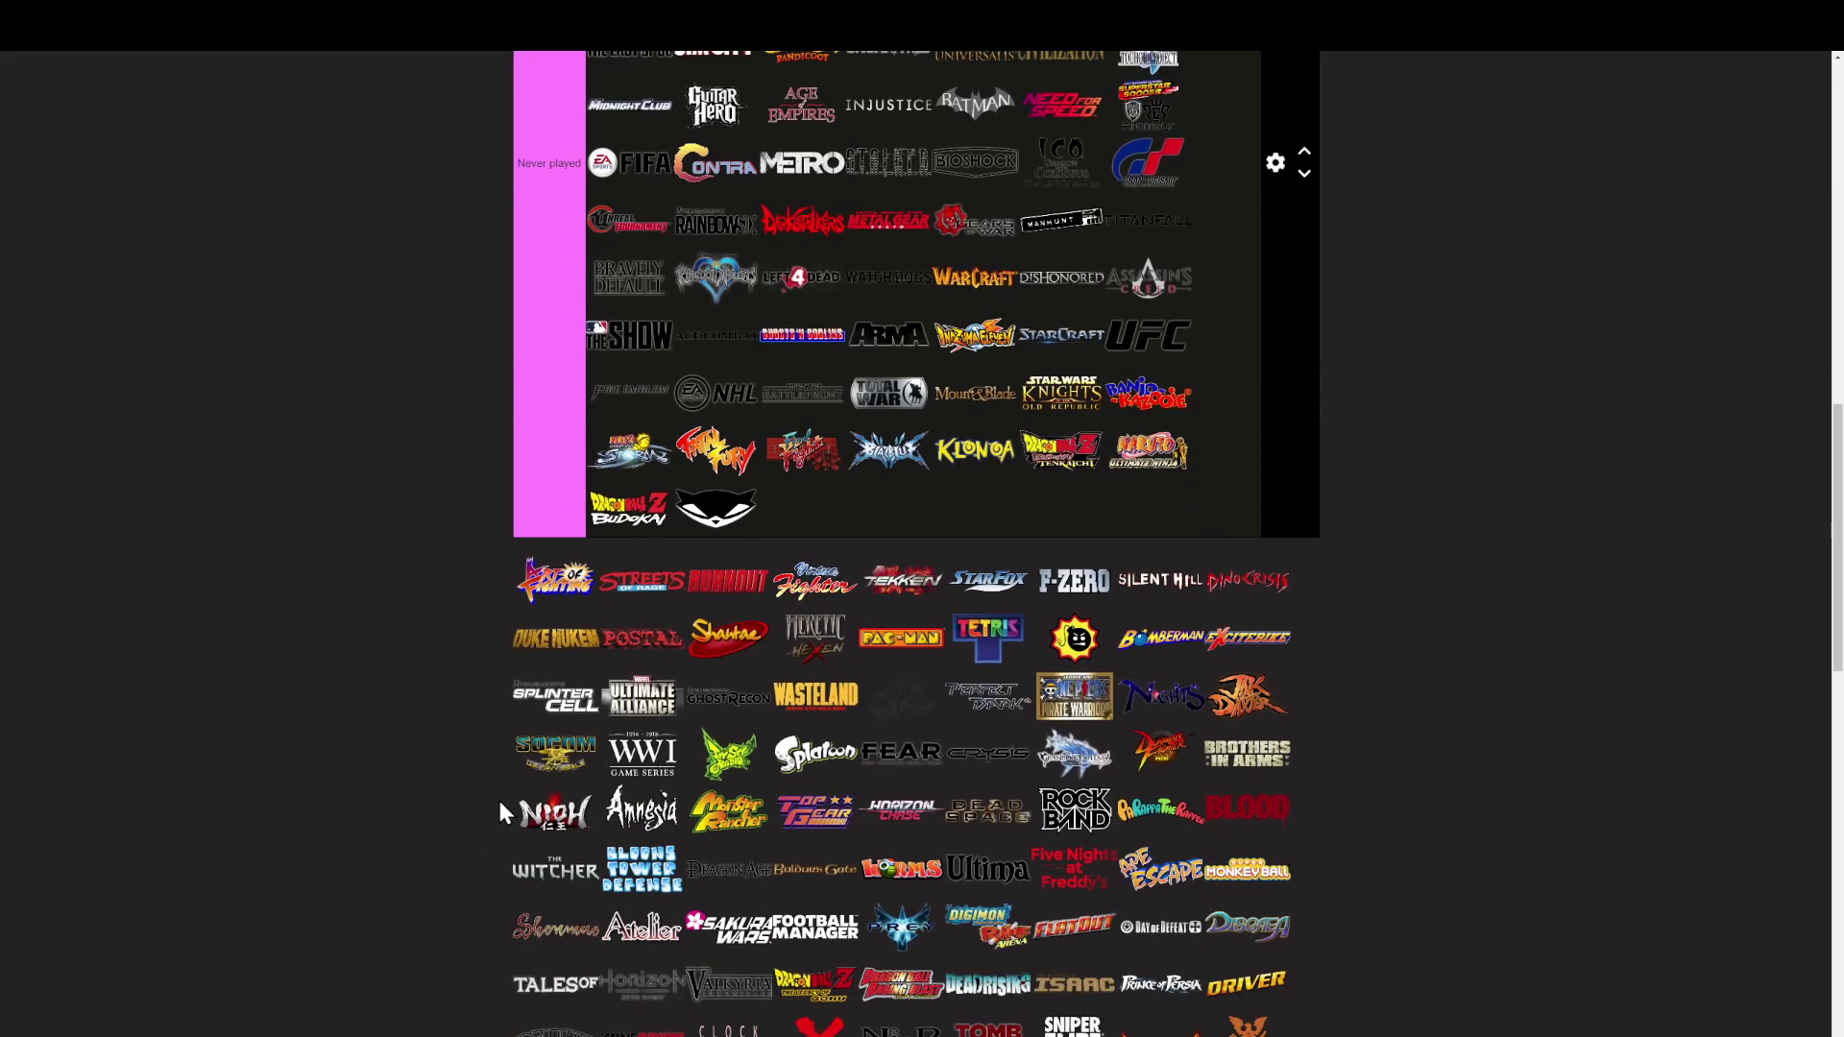
{"action": "left_click_drag", "start_coordinate": [555, 580], "coordinate": [698, 514]}
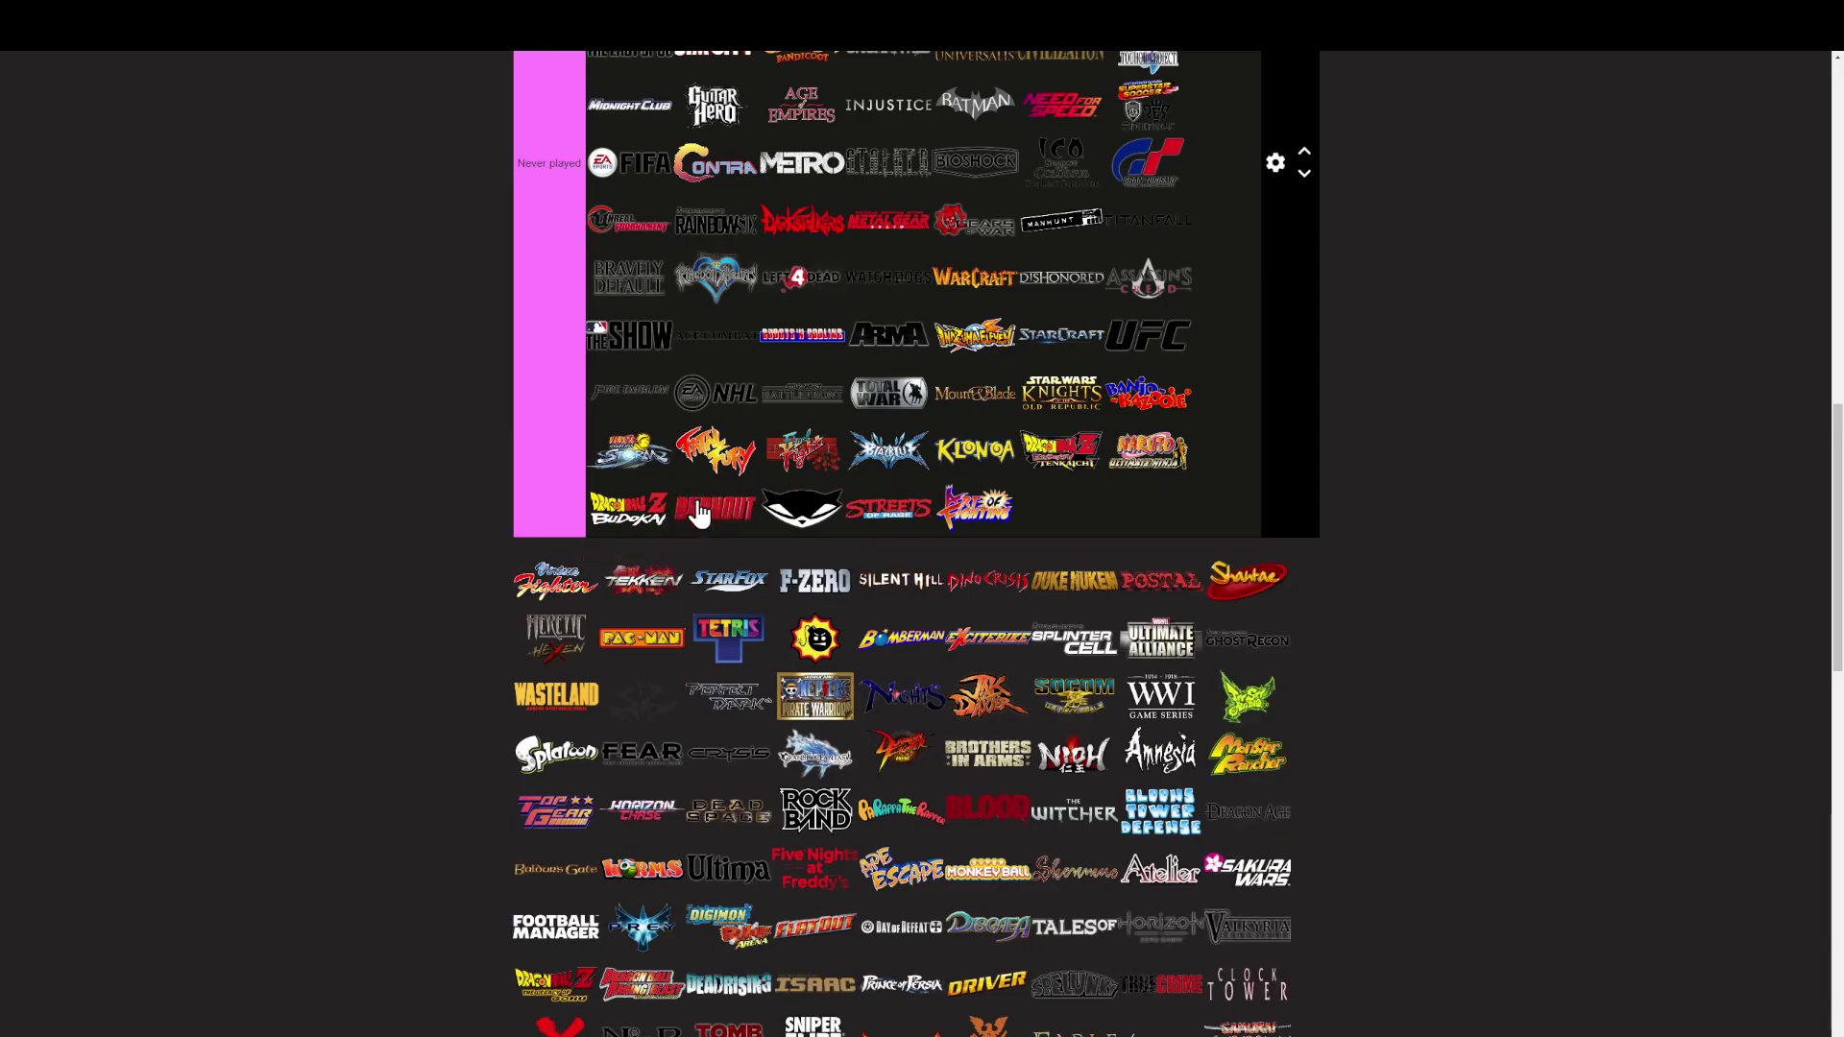
{"action": "left_click_drag", "start_coordinate": [525, 584], "coordinate": [684, 538]}
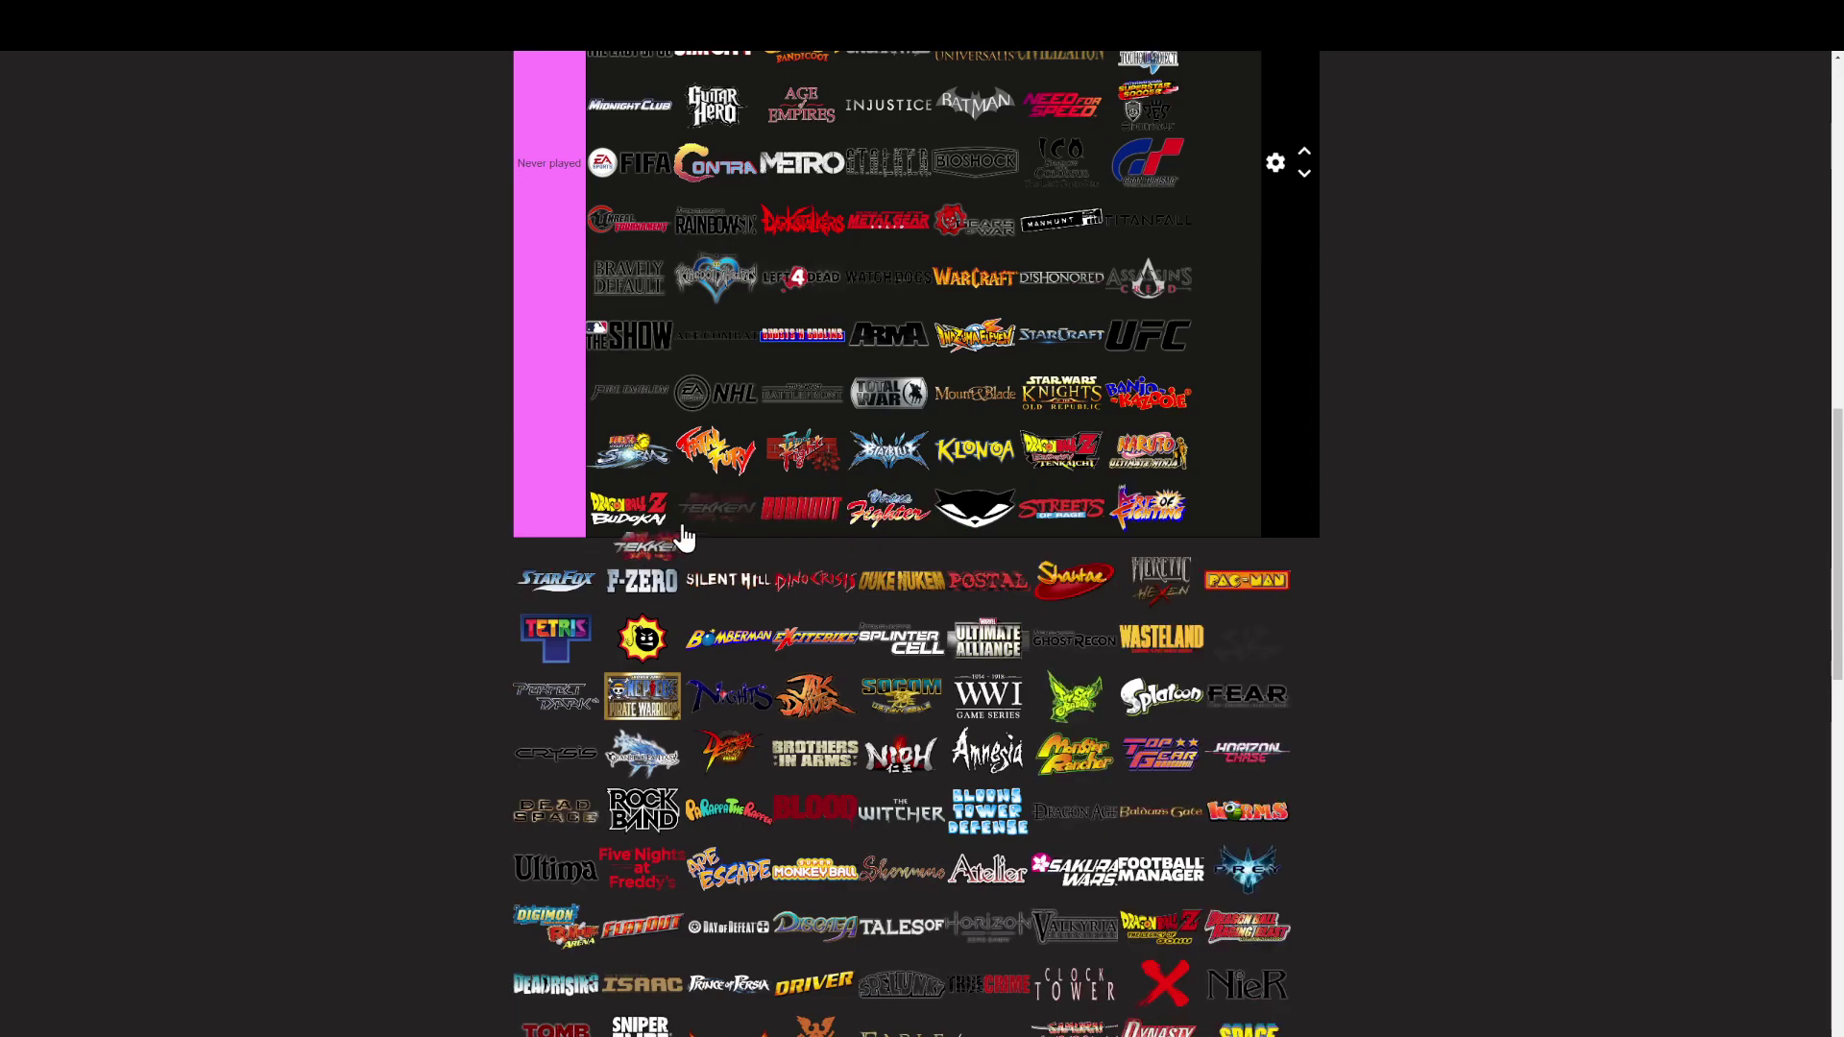
{"action": "left_click_drag", "start_coordinate": [536, 585], "coordinate": [671, 528]}
{"action": "left_click_drag", "start_coordinate": [579, 608], "coordinate": [740, 571]}
Step: Rank Pac-Man as Mid and Tetris as Very Good
{"action": "scroll", "coordinate": [535, 609], "scroll_direction": "up", "scroll_amount": 8}
{"action": "left_click_drag", "start_coordinate": [555, 637], "coordinate": [775, 204]}
{"action": "scroll", "coordinate": [775, 205], "scroll_direction": "down", "scroll_amount": 6}
{"action": "scroll", "coordinate": [566, 404], "scroll_direction": "down", "scroll_amount": 2}
{"action": "left_click_drag", "start_coordinate": [552, 574], "coordinate": [800, 407]}
{"action": "scroll", "coordinate": [560, 574], "scroll_direction": "up", "scroll_amount": 4}
{"action": "scroll", "coordinate": [547, 535], "scroll_direction": "up", "scroll_amount": 9}
{"action": "scroll", "coordinate": [824, 464], "scroll_direction": "down", "scroll_amount": 10}
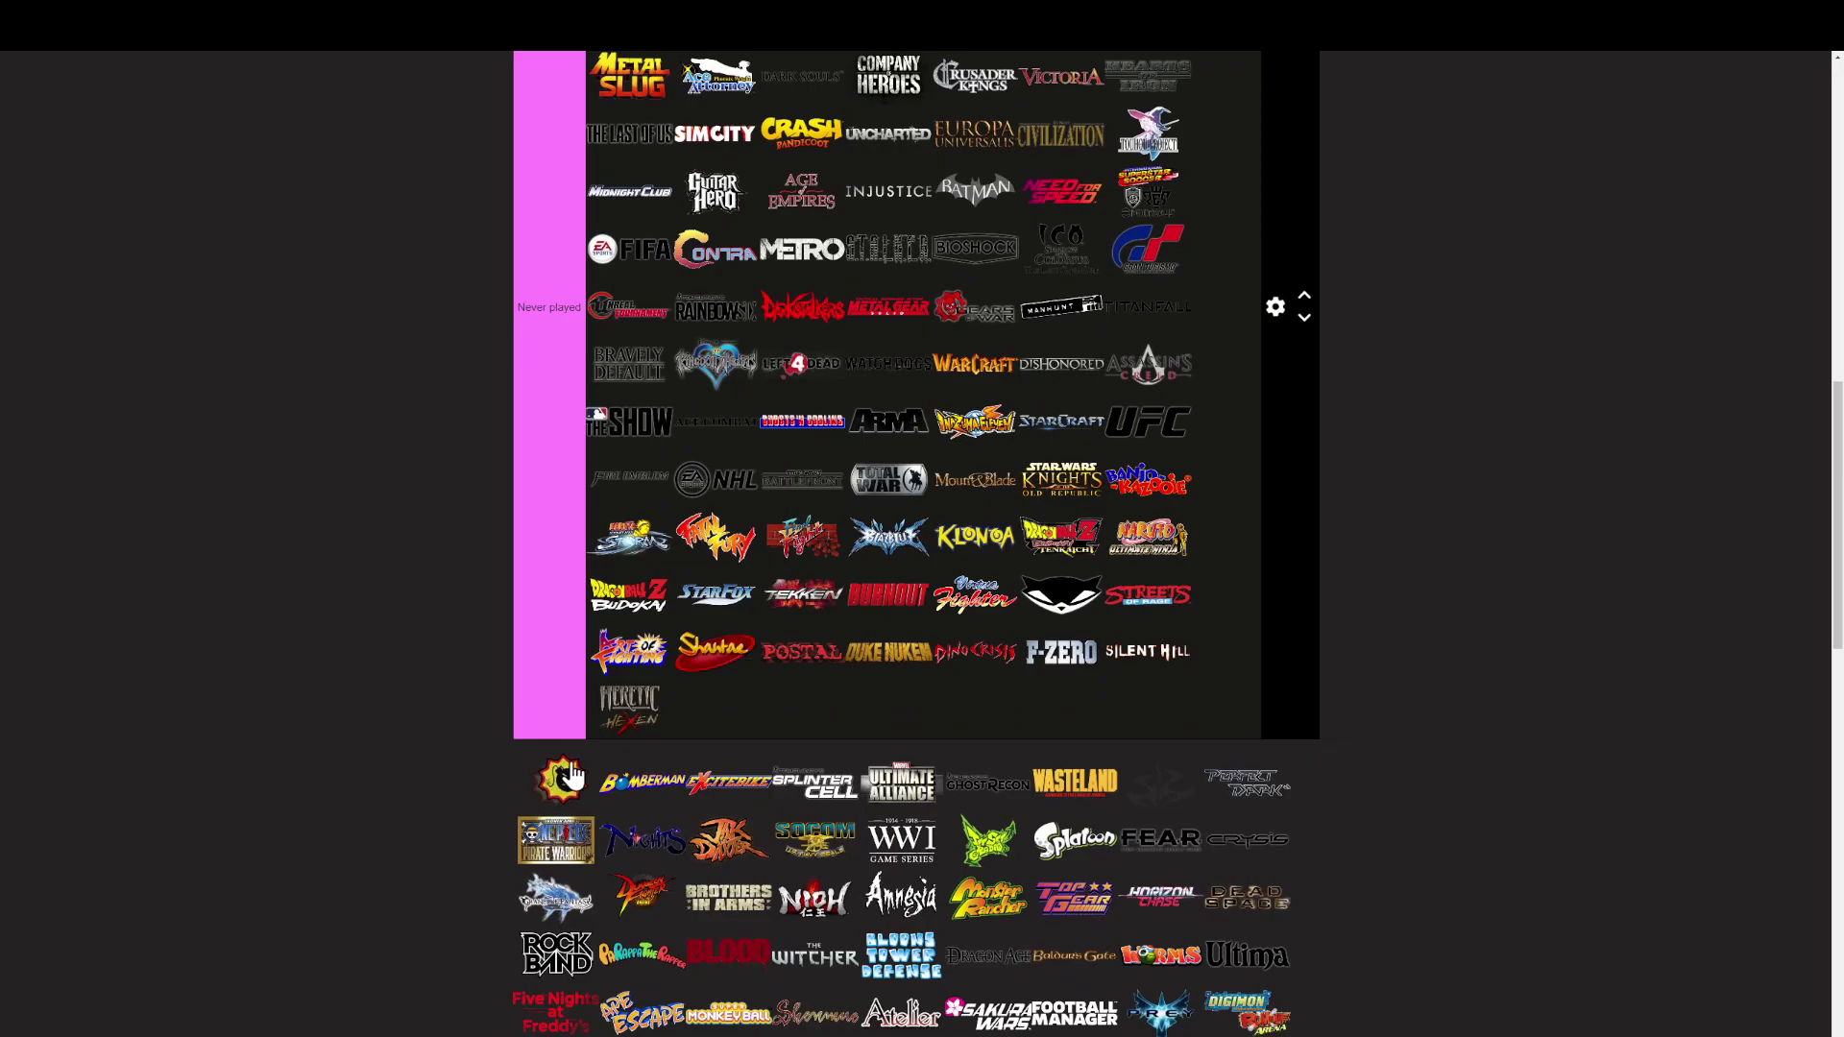
Step: Move Bomberman, Excitebike, Splinter Cell and the franchises through One Piece Pirate Warriors to the Never played tier
{"action": "left_click_drag", "start_coordinate": [571, 764], "coordinate": [684, 666]}
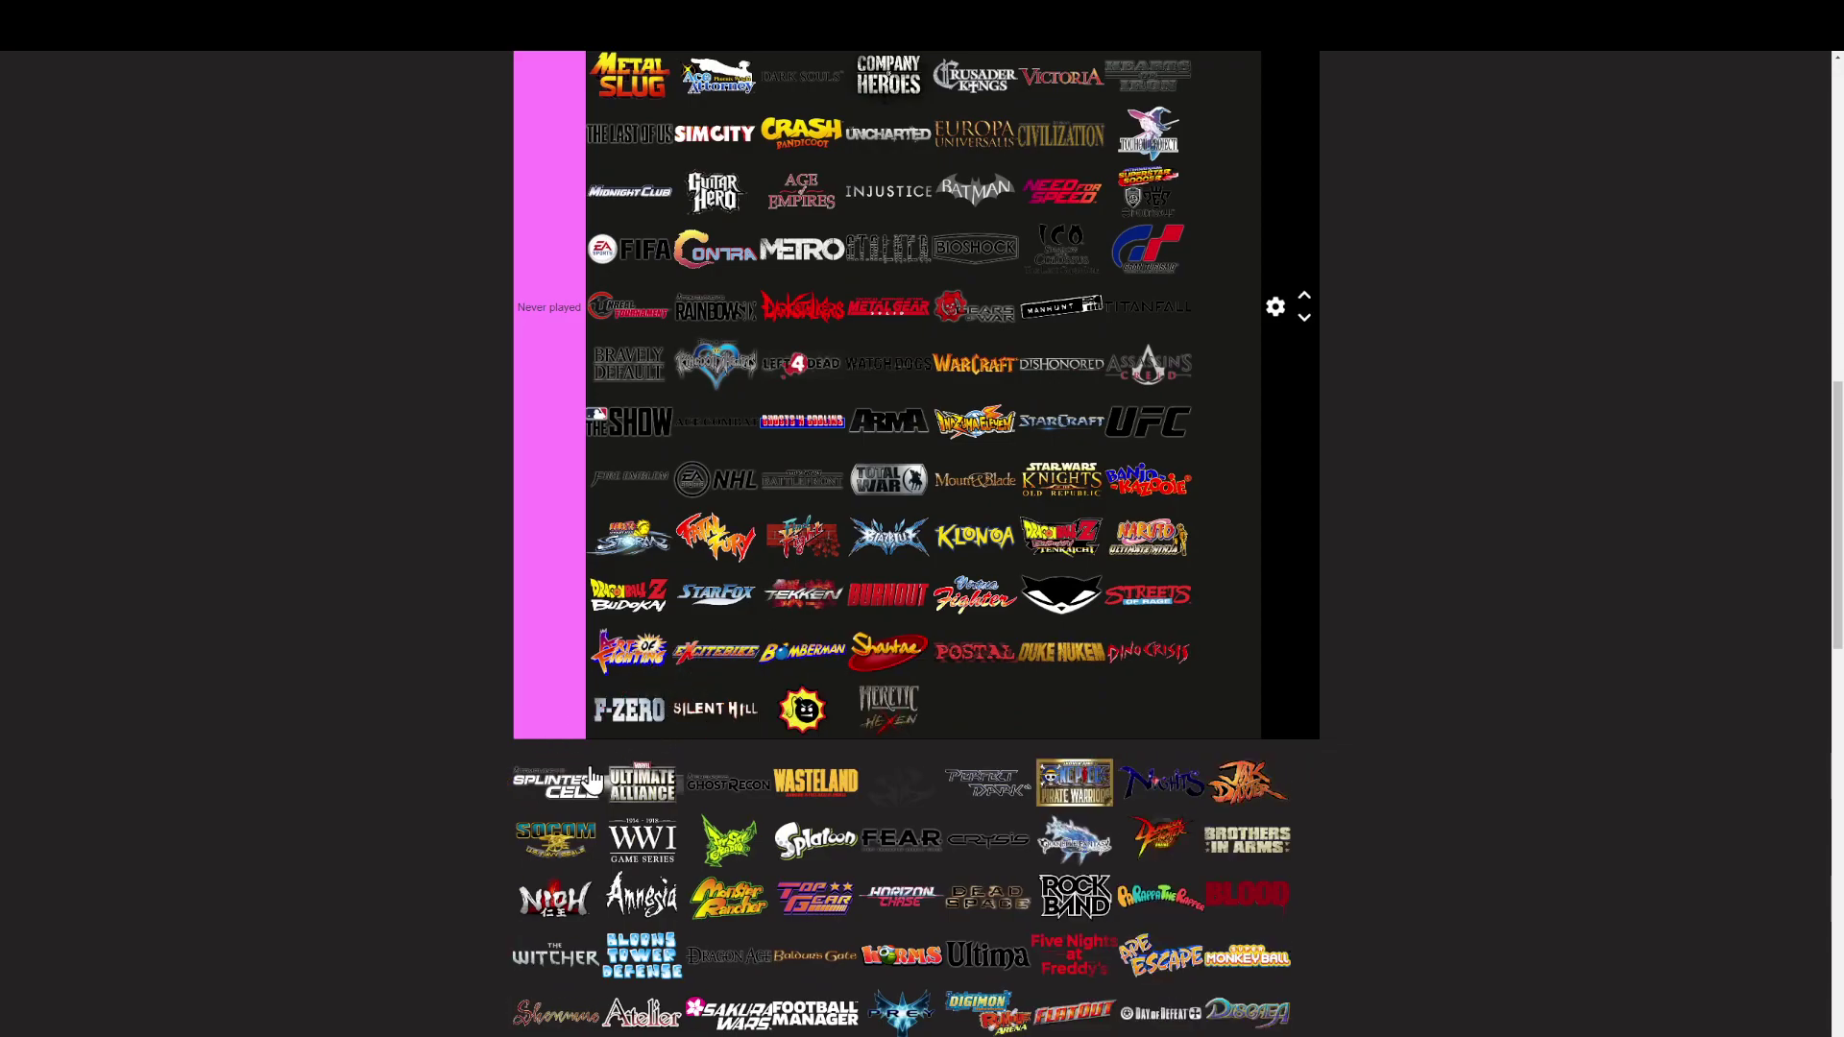
{"action": "left_click_drag", "start_coordinate": [591, 780], "coordinate": [678, 738]}
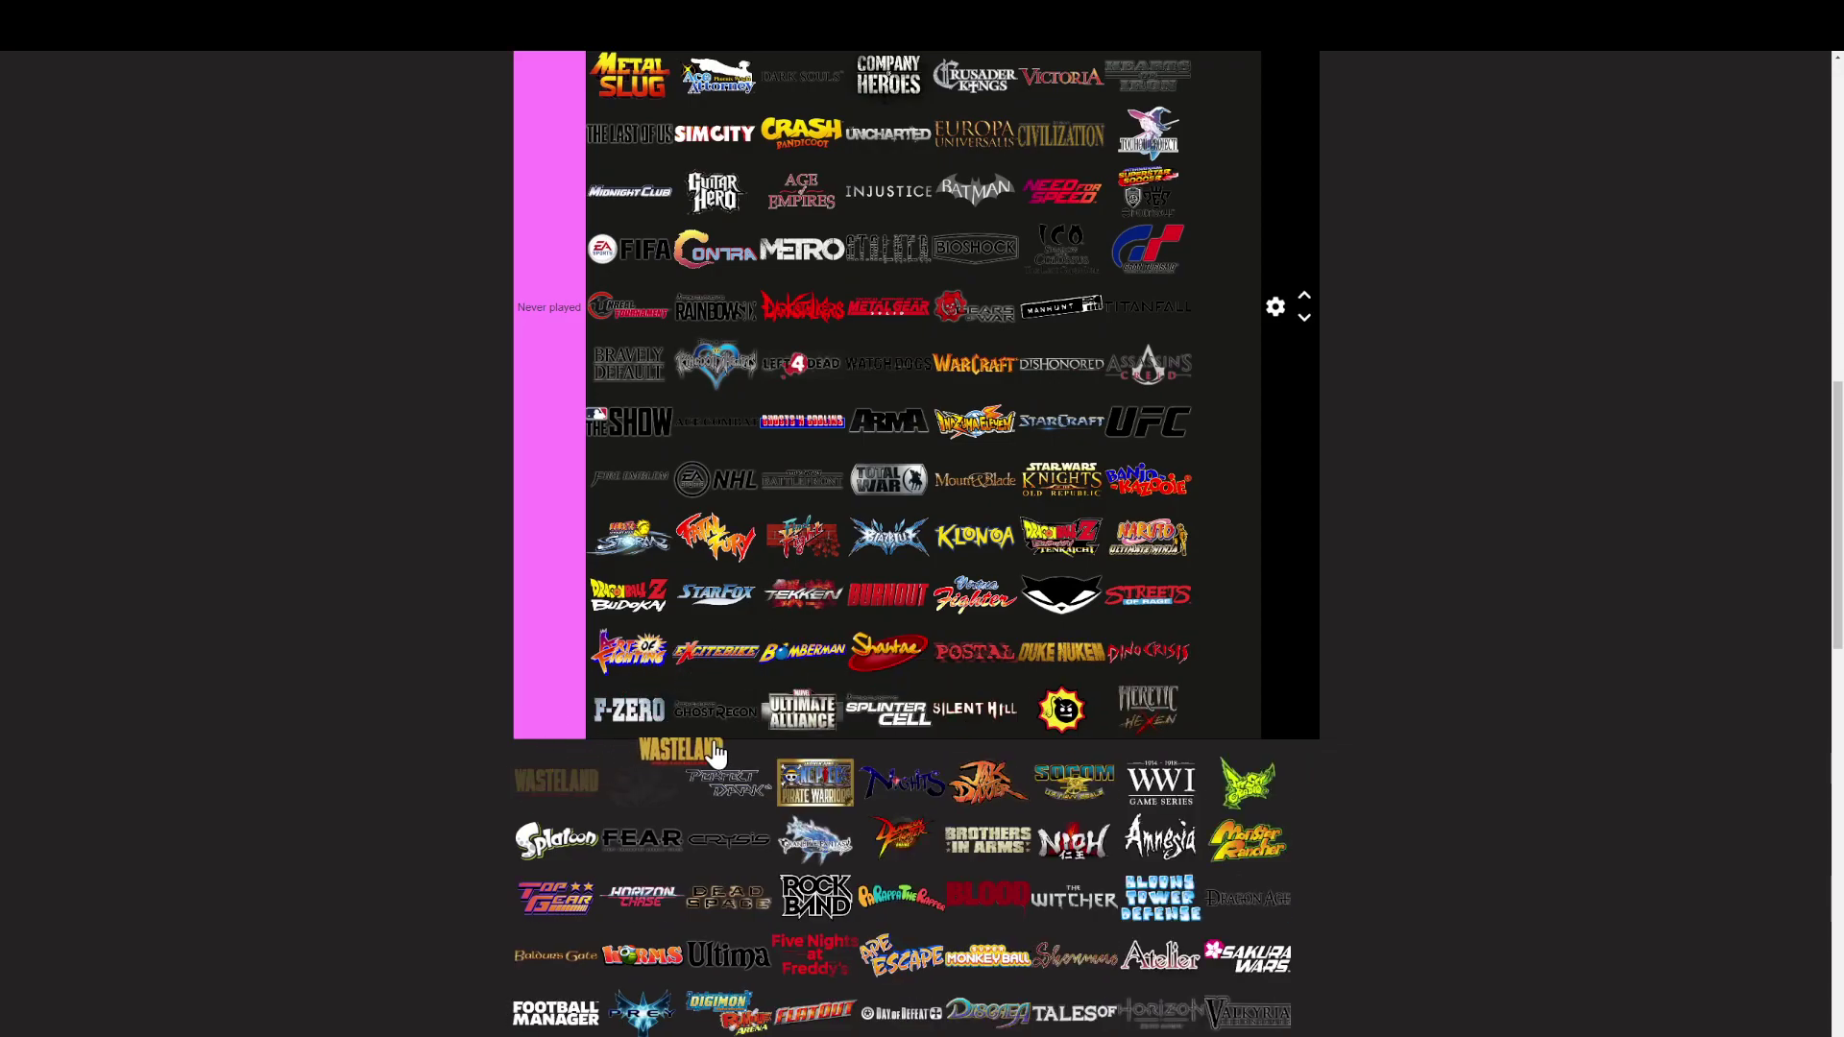
{"action": "left_click_drag", "start_coordinate": [588, 800], "coordinate": [678, 711]}
{"action": "left_click_drag", "start_coordinate": [626, 774], "coordinate": [687, 737]}
{"action": "left_click_drag", "start_coordinate": [563, 803], "coordinate": [720, 697]}
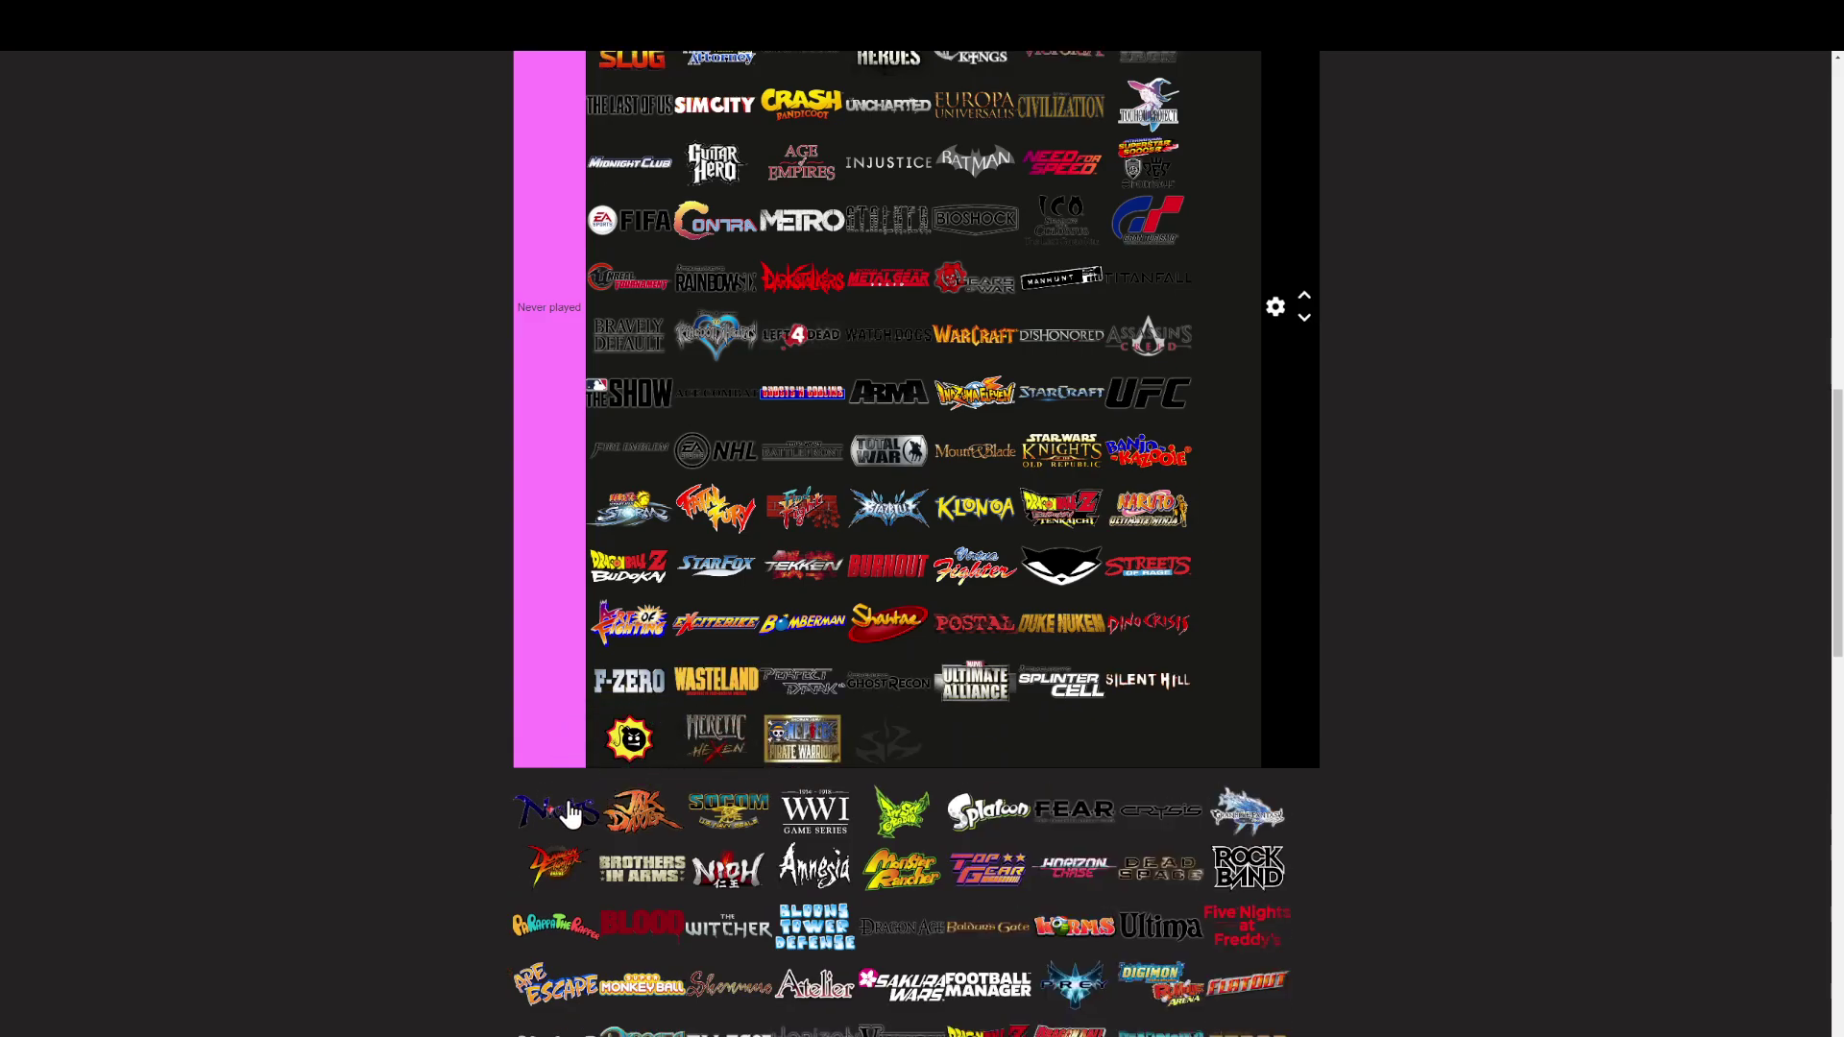
Step: Put NiGHTS, Jak and Daxter, SOCOM and WWI Game Series in the Never played tier and rank Splatoon as Very Good
{"action": "left_click_drag", "start_coordinate": [571, 814], "coordinate": [879, 403]}
{"action": "scroll", "coordinate": [644, 779], "scroll_direction": "up", "scroll_amount": 9}
{"action": "scroll", "coordinate": [685, 777], "scroll_direction": "up", "scroll_amount": 2}
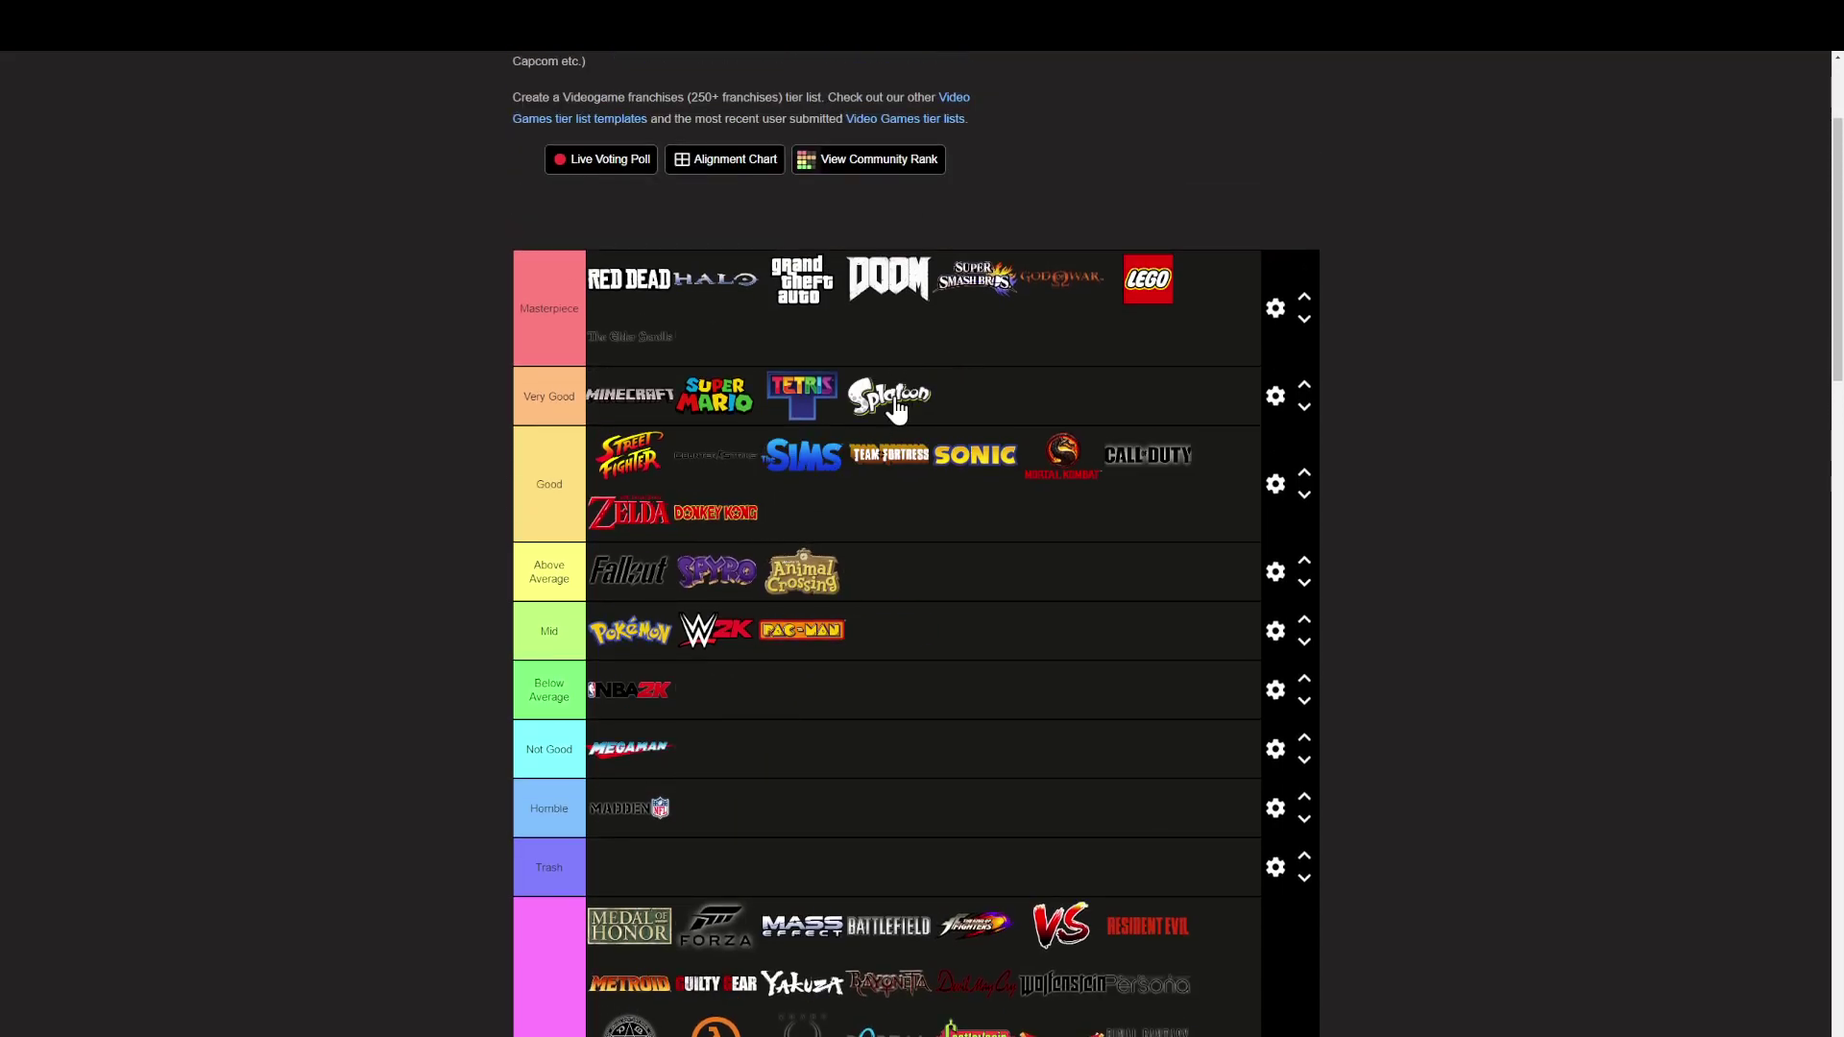
Step: Move the franchises from F.E.A.R. through Rock Band, including Nioh, Amnesia and Dead Space, to the Never played tier
{"action": "scroll", "coordinate": [673, 769], "scroll_direction": "down", "scroll_amount": 5}
{"action": "scroll", "coordinate": [536, 973], "scroll_direction": "down", "scroll_amount": 8}
{"action": "left_click_drag", "start_coordinate": [533, 715], "coordinate": [620, 646]}
{"action": "left_click_drag", "start_coordinate": [557, 697], "coordinate": [625, 629]}
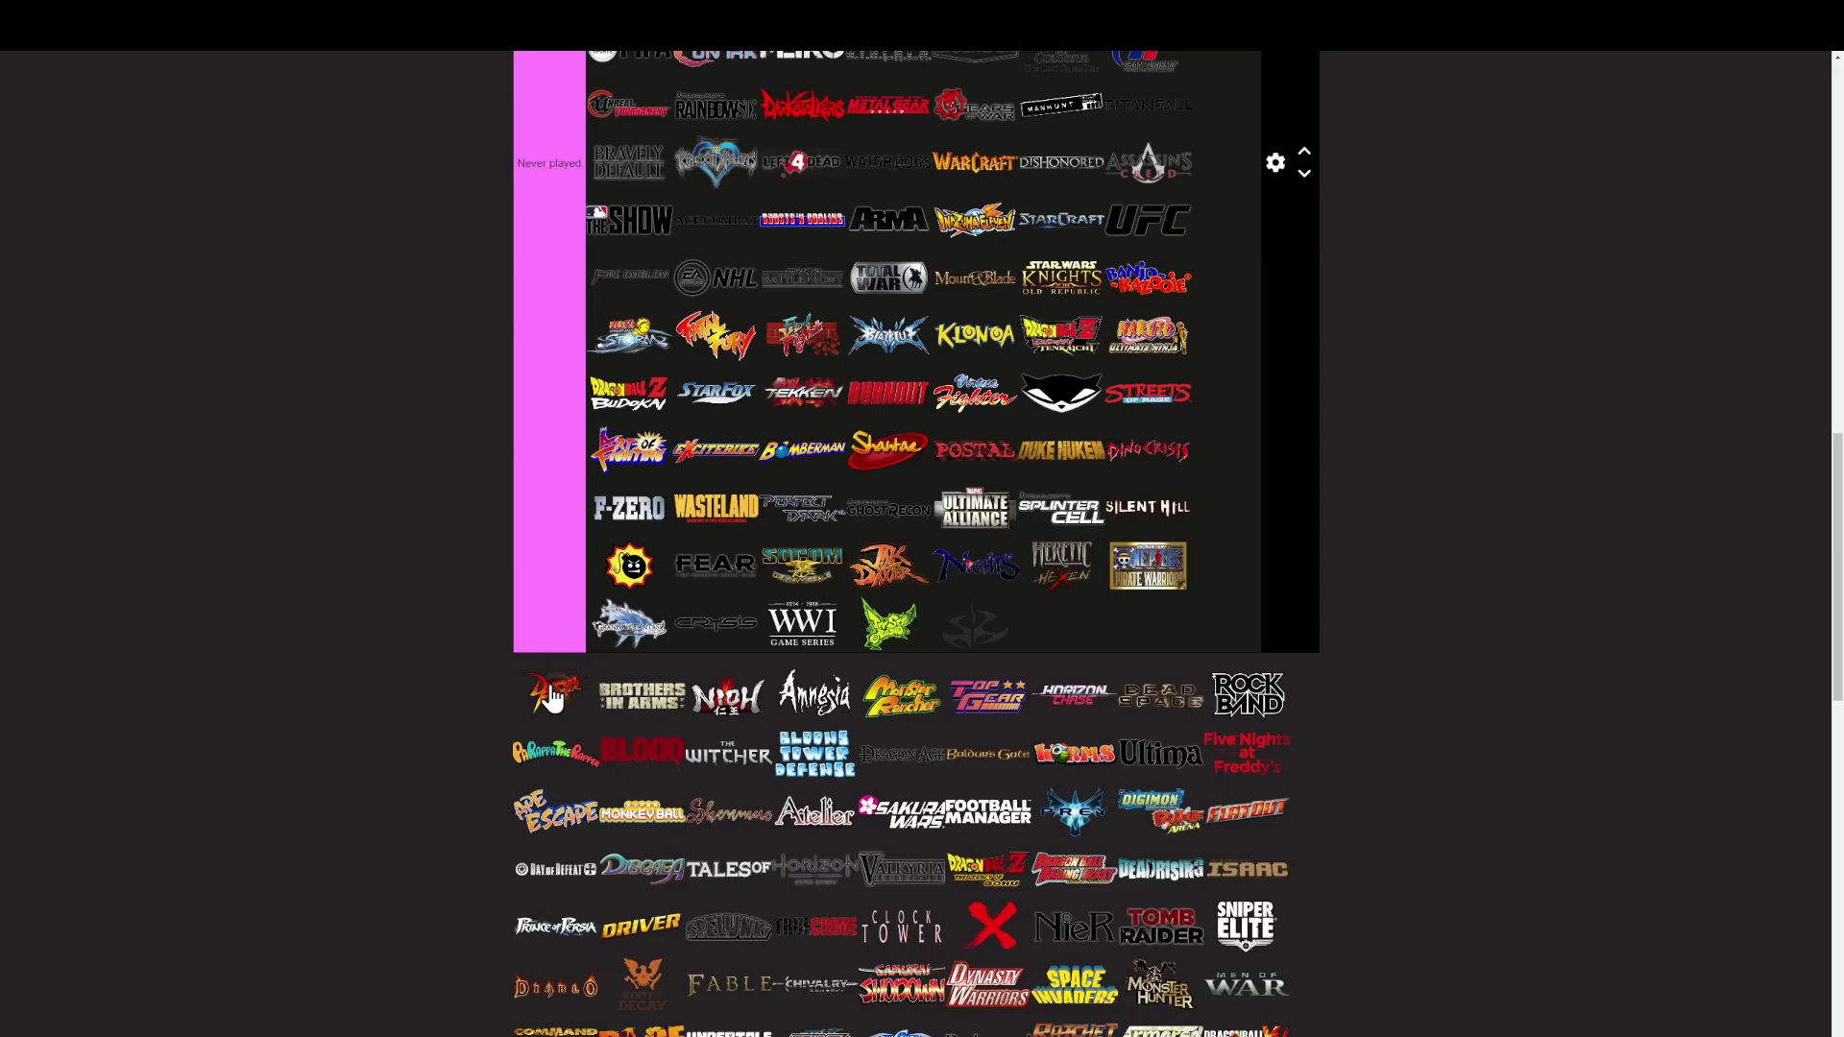
{"action": "left_click_drag", "start_coordinate": [552, 700], "coordinate": [721, 615]}
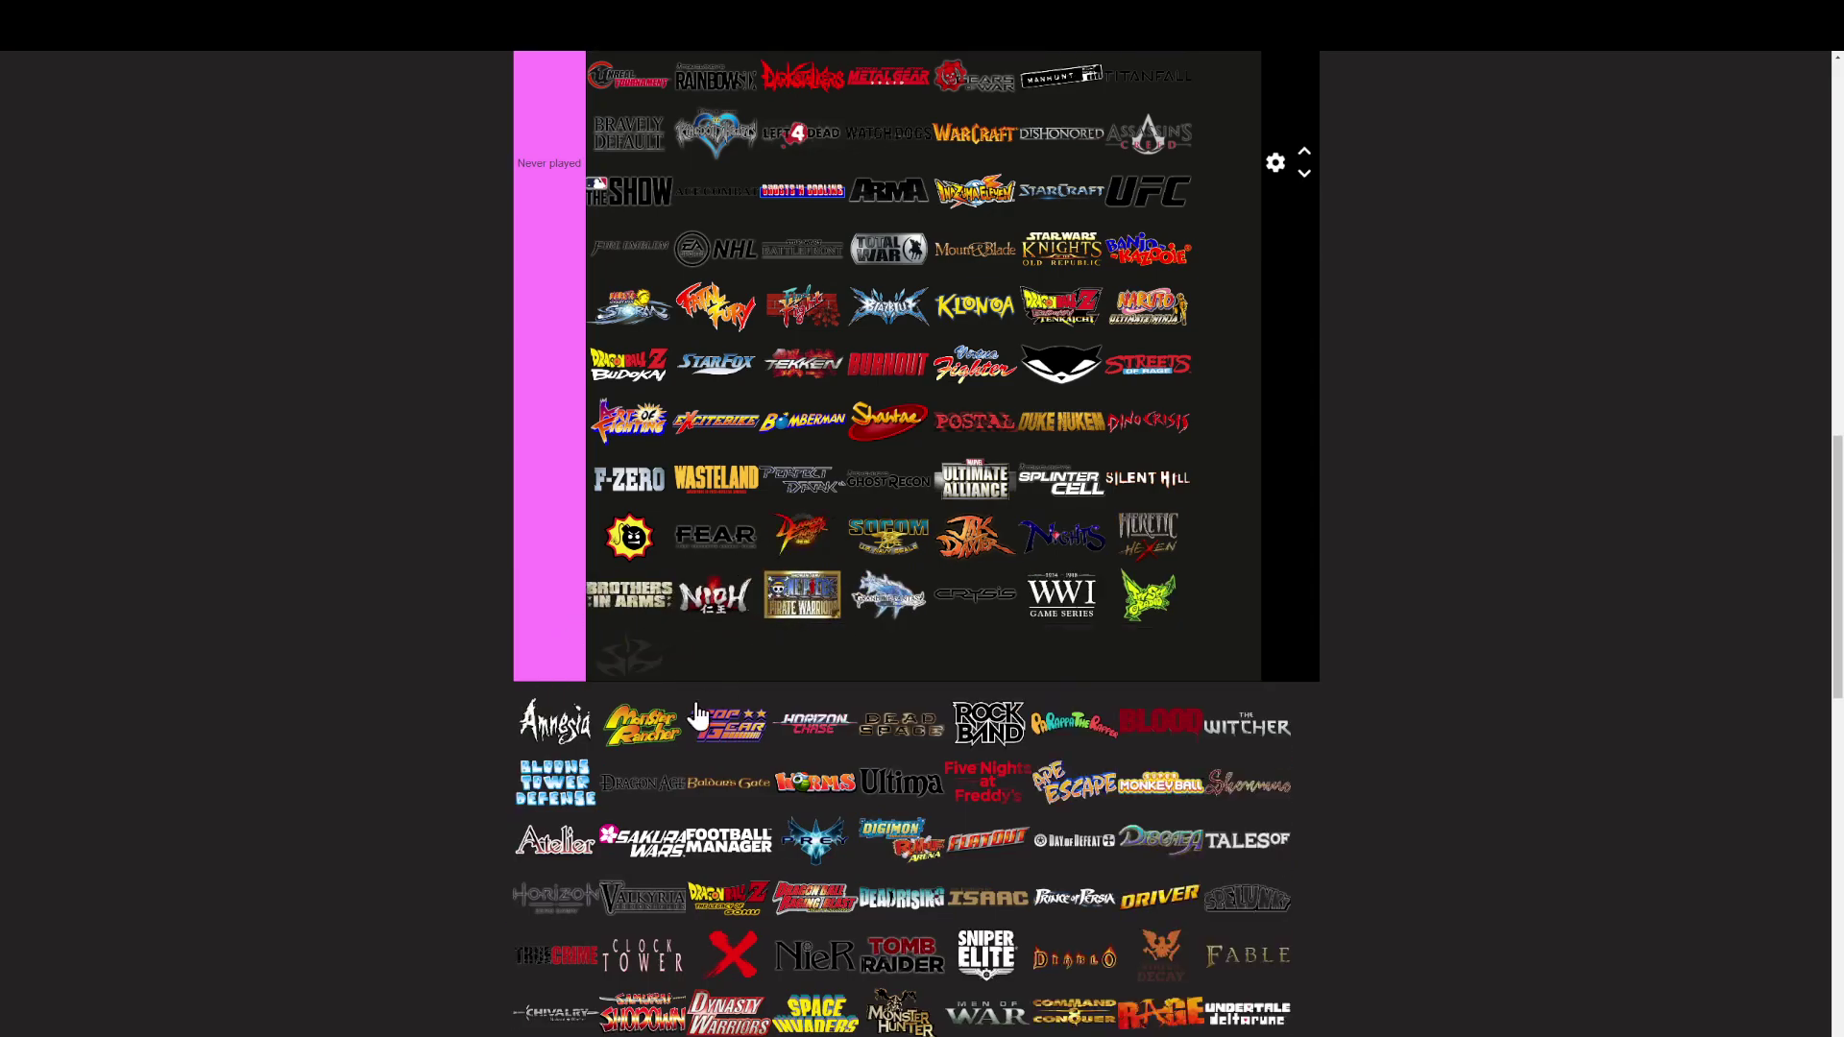
{"action": "left_click_drag", "start_coordinate": [565, 740], "coordinate": [679, 665]}
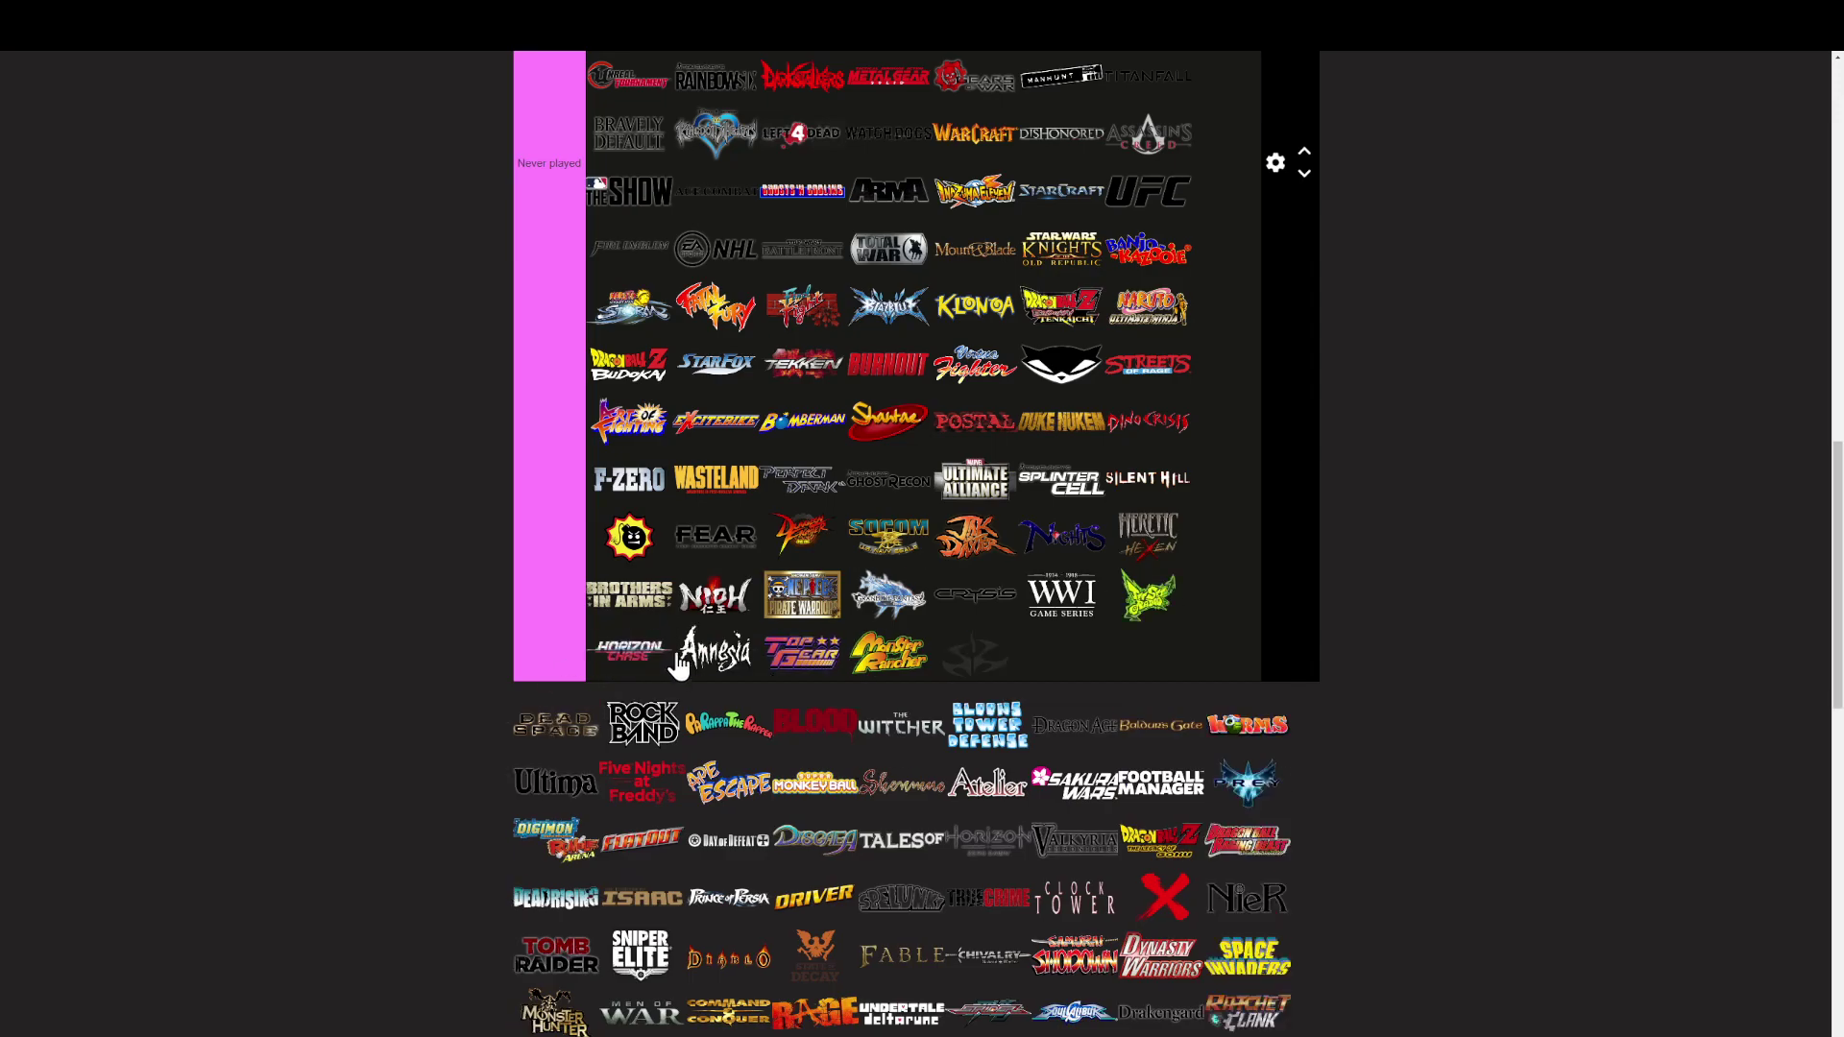
{"action": "left_click_drag", "start_coordinate": [528, 727], "coordinate": [629, 657]}
{"action": "left_click_drag", "start_coordinate": [555, 725], "coordinate": [624, 688]}
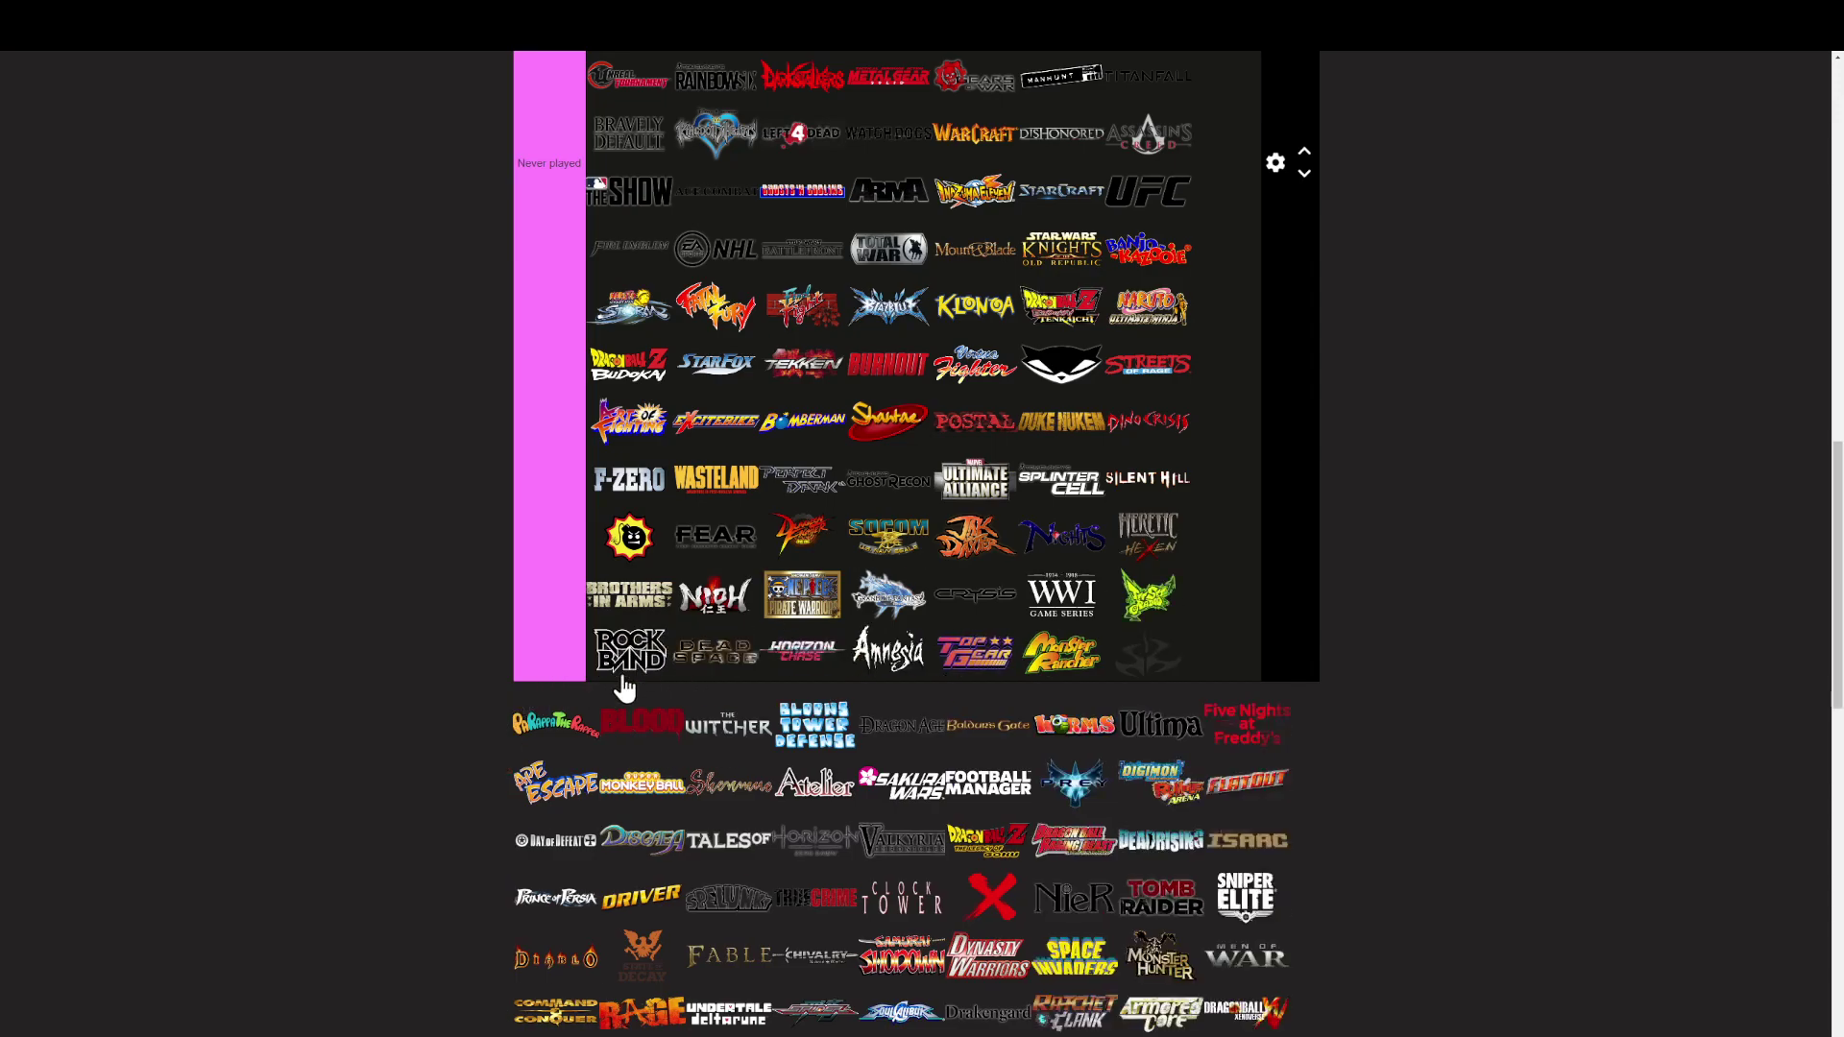
Step: Rank PaRappa the Rapper as Mid
{"action": "scroll", "coordinate": [588, 609], "scroll_direction": "up", "scroll_amount": 10}
{"action": "left_click_drag", "start_coordinate": [543, 735], "coordinate": [770, 438]}
{"action": "left_click_drag", "start_coordinate": [882, 363], "coordinate": [874, 377]}
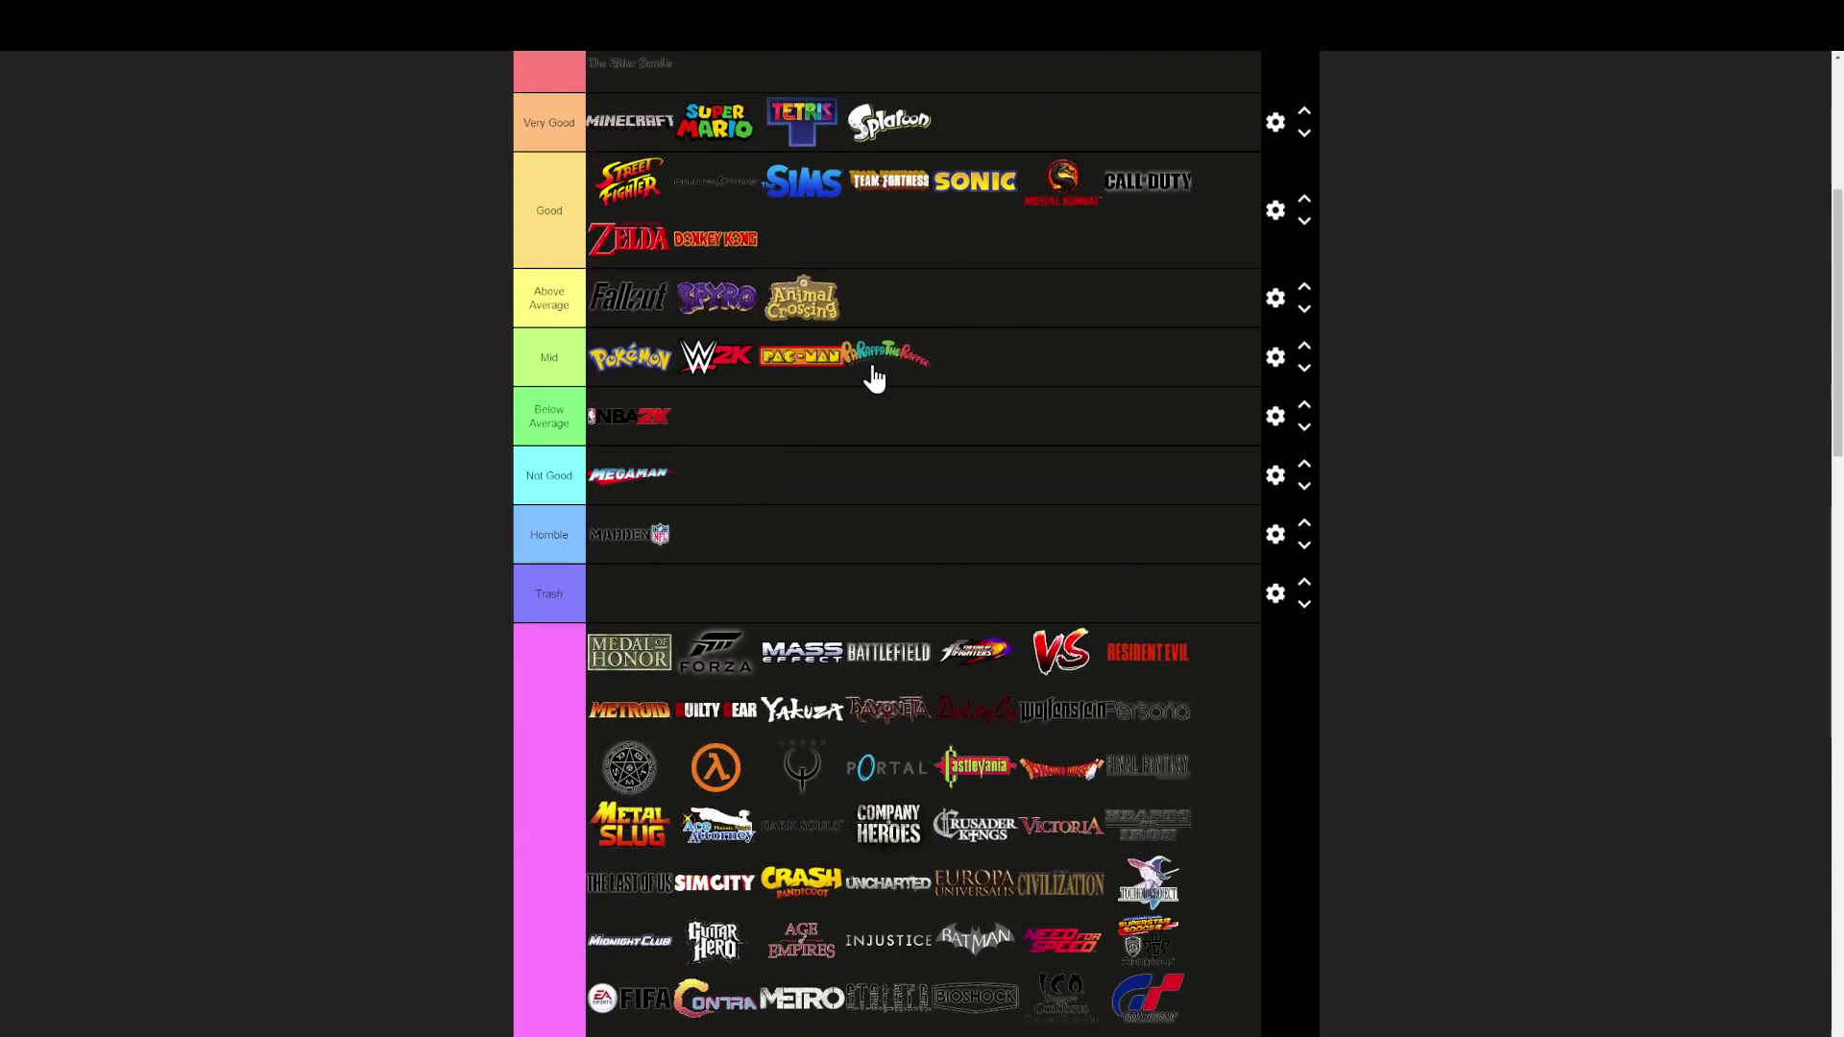
Step: Put Blood and The Witcher in the Never played tier and rank Bloons Tower Defense as Masterpiece
{"action": "scroll", "coordinate": [589, 676], "scroll_direction": "down", "scroll_amount": 10}
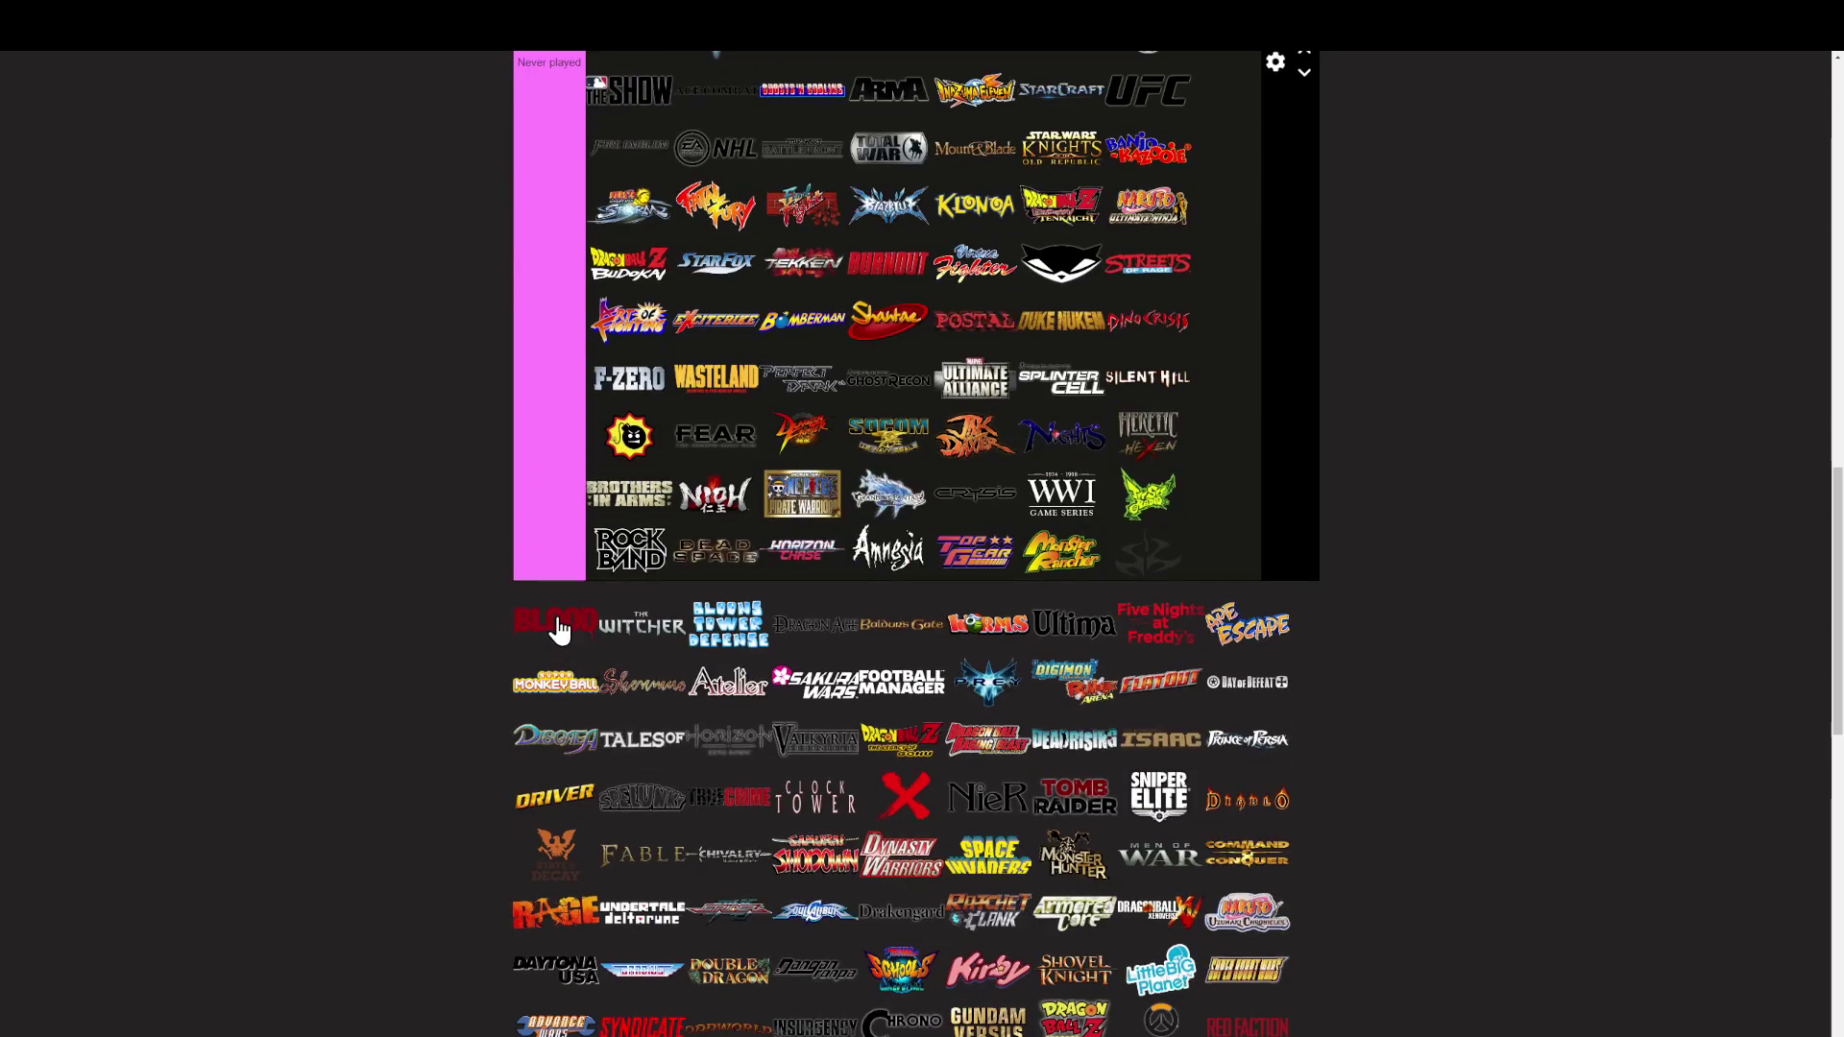
{"action": "left_click_drag", "start_coordinate": [555, 620], "coordinate": [1104, 265]}
{"action": "scroll", "coordinate": [604, 554], "scroll_direction": "up", "scroll_amount": 4}
{"action": "scroll", "coordinate": [611, 553], "scroll_direction": "up", "scroll_amount": 10}
{"action": "scroll", "coordinate": [605, 589], "scroll_direction": "down", "scroll_amount": 10}
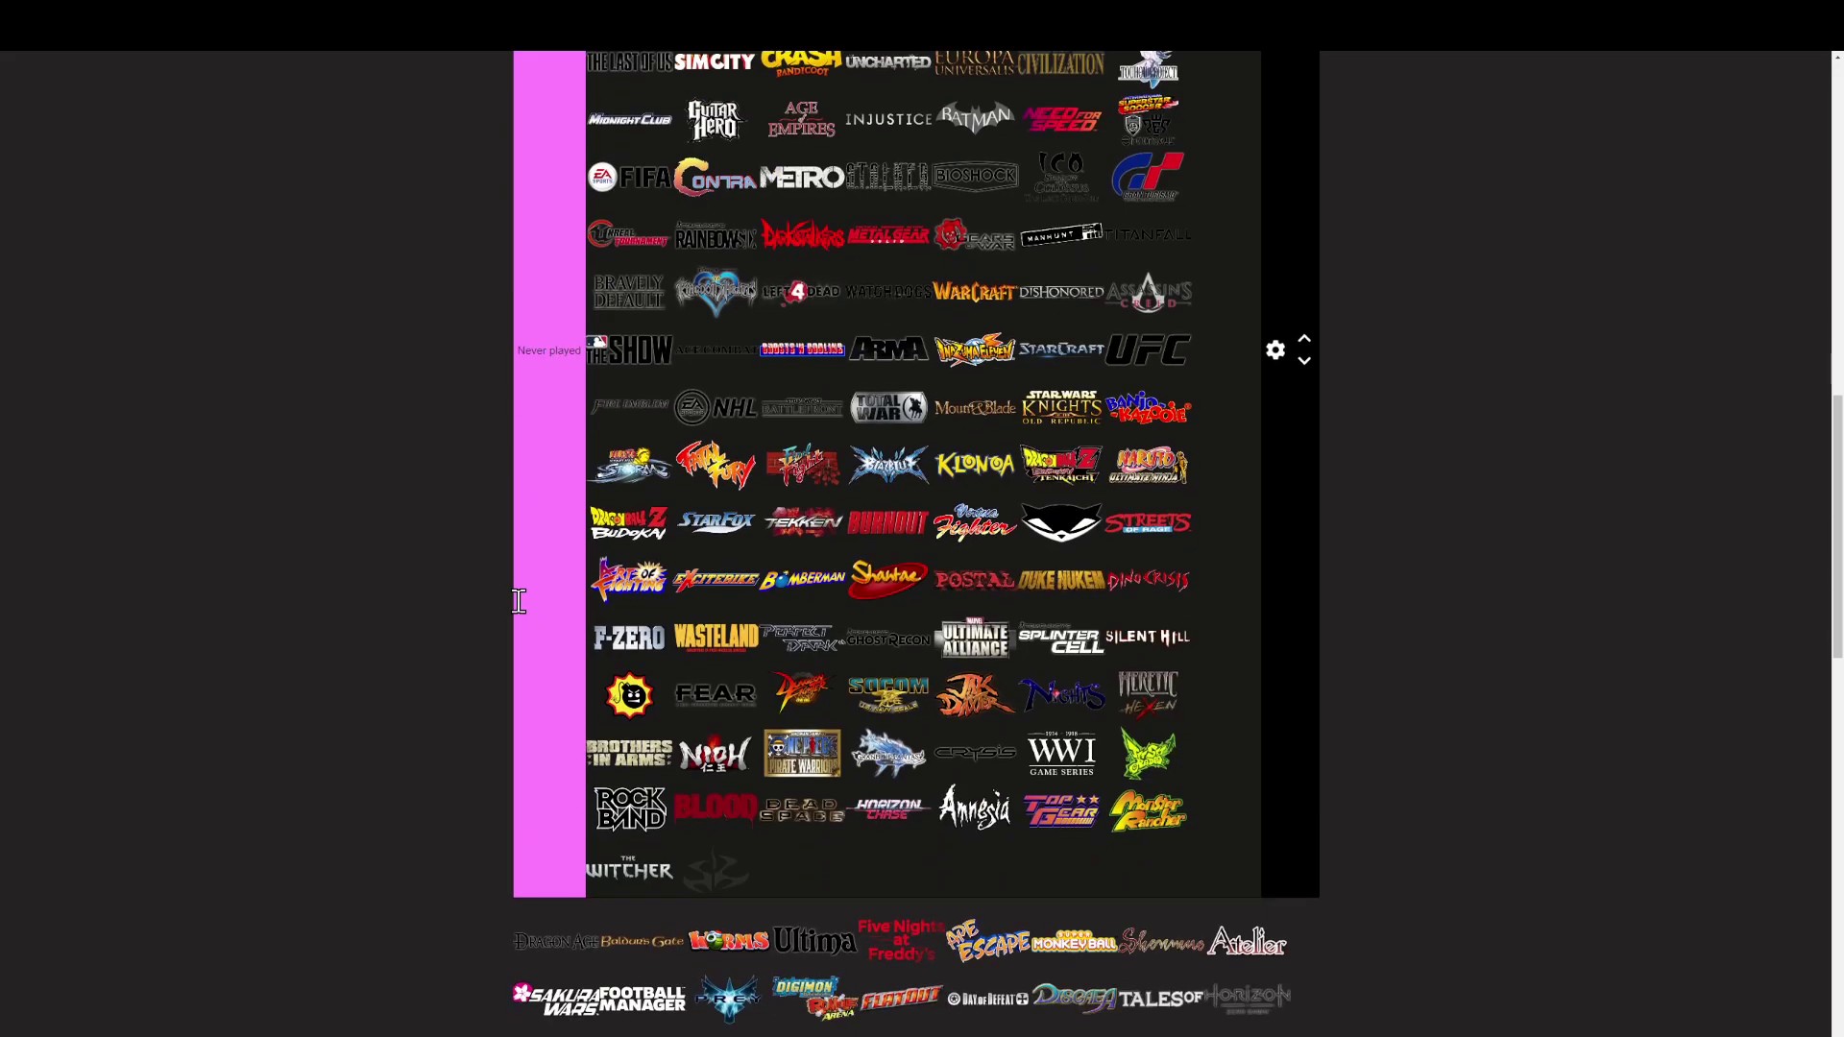
Step: Put Dragon Age, Baldur's Gate, Worms and Ultima in the Never played tier and rank Five Nights at Freddy's as Above Average
{"action": "scroll", "coordinate": [519, 601], "scroll_direction": "down", "scroll_amount": 4}
{"action": "left_click_drag", "start_coordinate": [586, 499], "coordinate": [965, 248]}
{"action": "scroll", "coordinate": [779, 359], "scroll_direction": "up", "scroll_amount": 5}
{"action": "scroll", "coordinate": [823, 399], "scroll_direction": "up", "scroll_amount": 5}
{"action": "scroll", "coordinate": [877, 362], "scroll_direction": "up", "scroll_amount": 5}
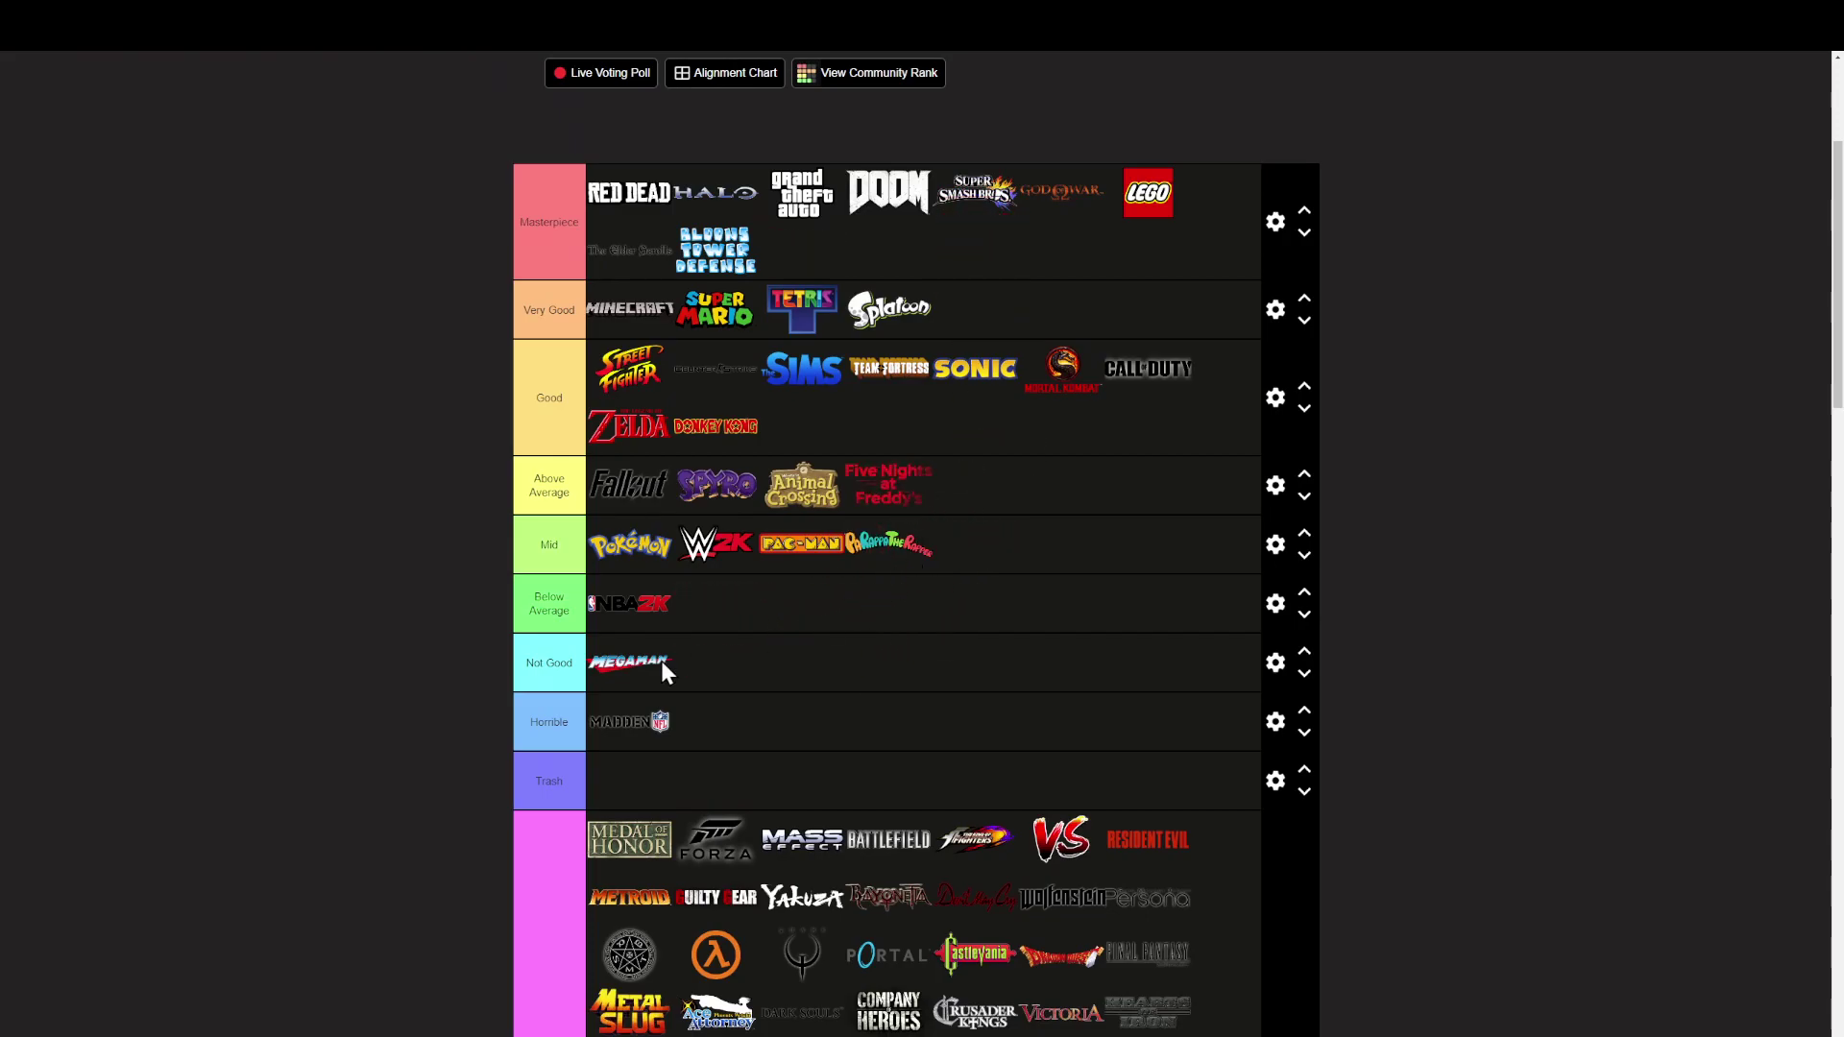
Step: Move the franchises from Ape Escape through FlatOut, including Super Monkey Ball, Sakura Wars and Football Manager, to the Never played tier
{"action": "scroll", "coordinate": [662, 669], "scroll_direction": "down", "scroll_amount": 15}
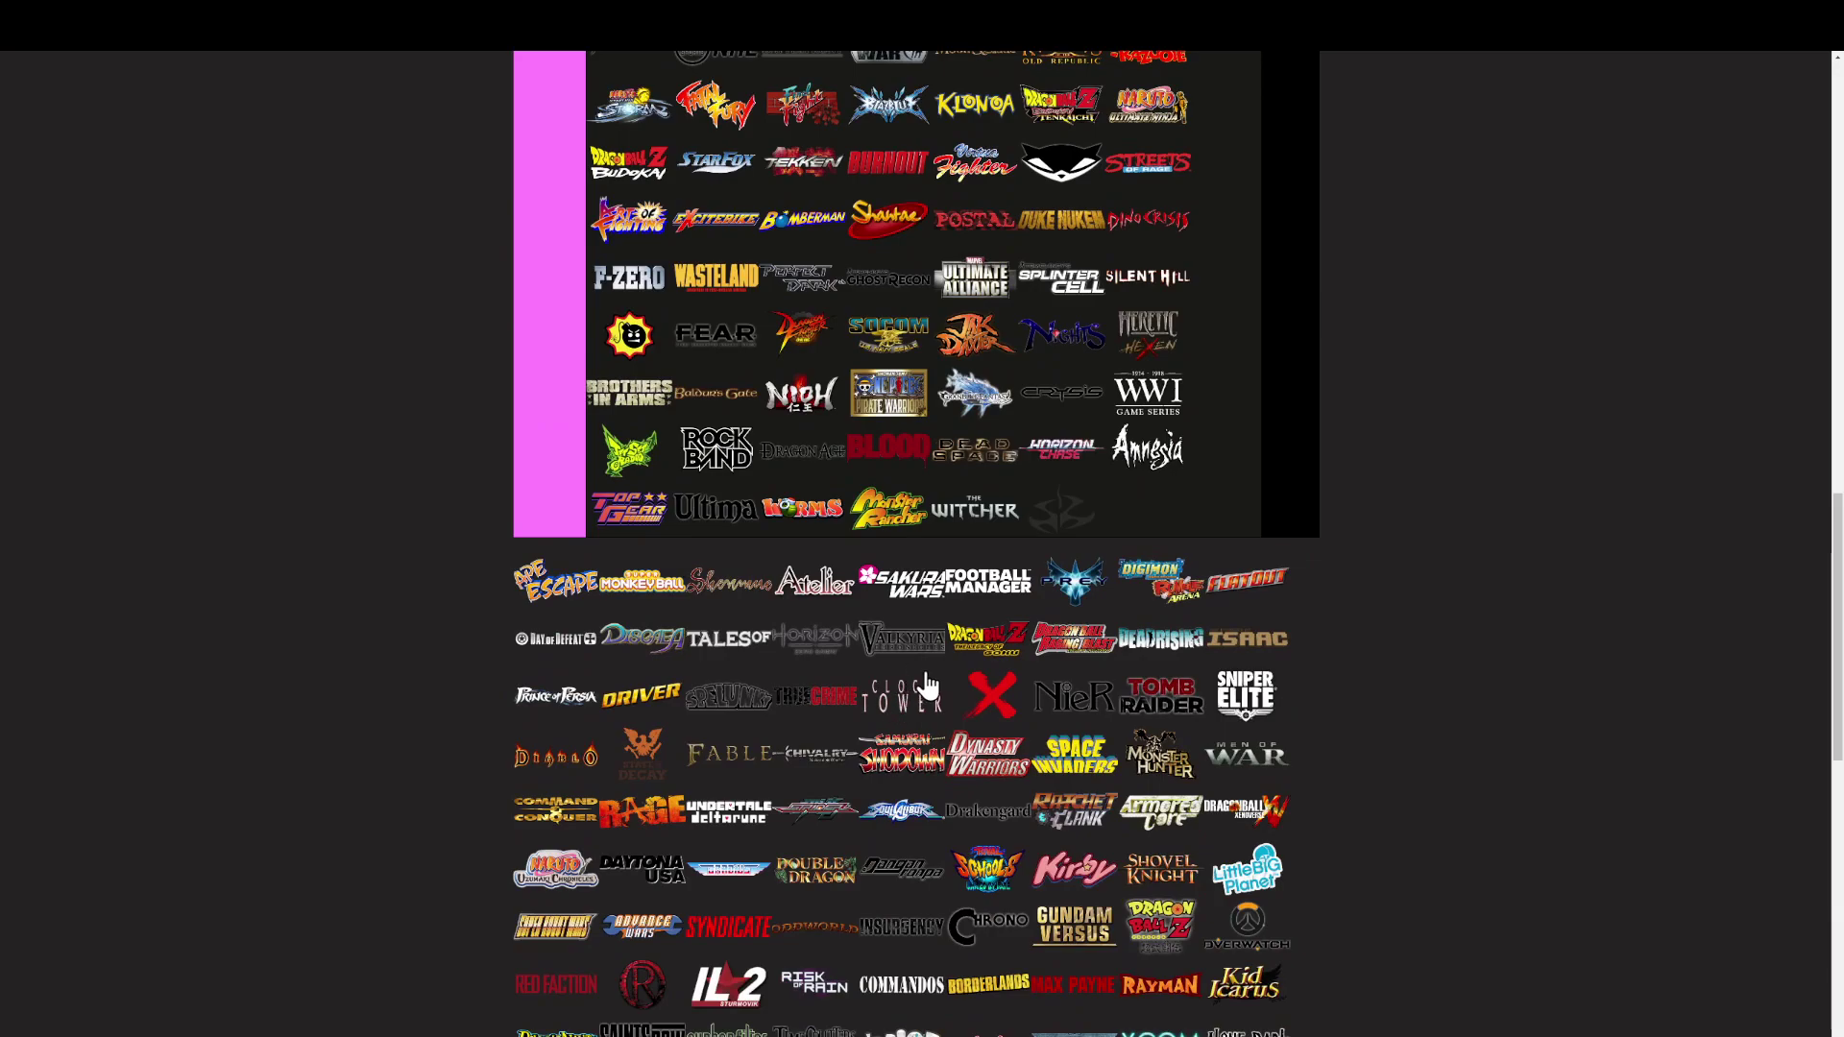
{"action": "left_click_drag", "start_coordinate": [536, 586], "coordinate": [797, 456]}
{"action": "left_click_drag", "start_coordinate": [557, 581], "coordinate": [716, 456]}
{"action": "left_click_drag", "start_coordinate": [561, 634], "coordinate": [716, 506]}
{"action": "left_click_drag", "start_coordinate": [555, 639], "coordinate": [676, 594]}
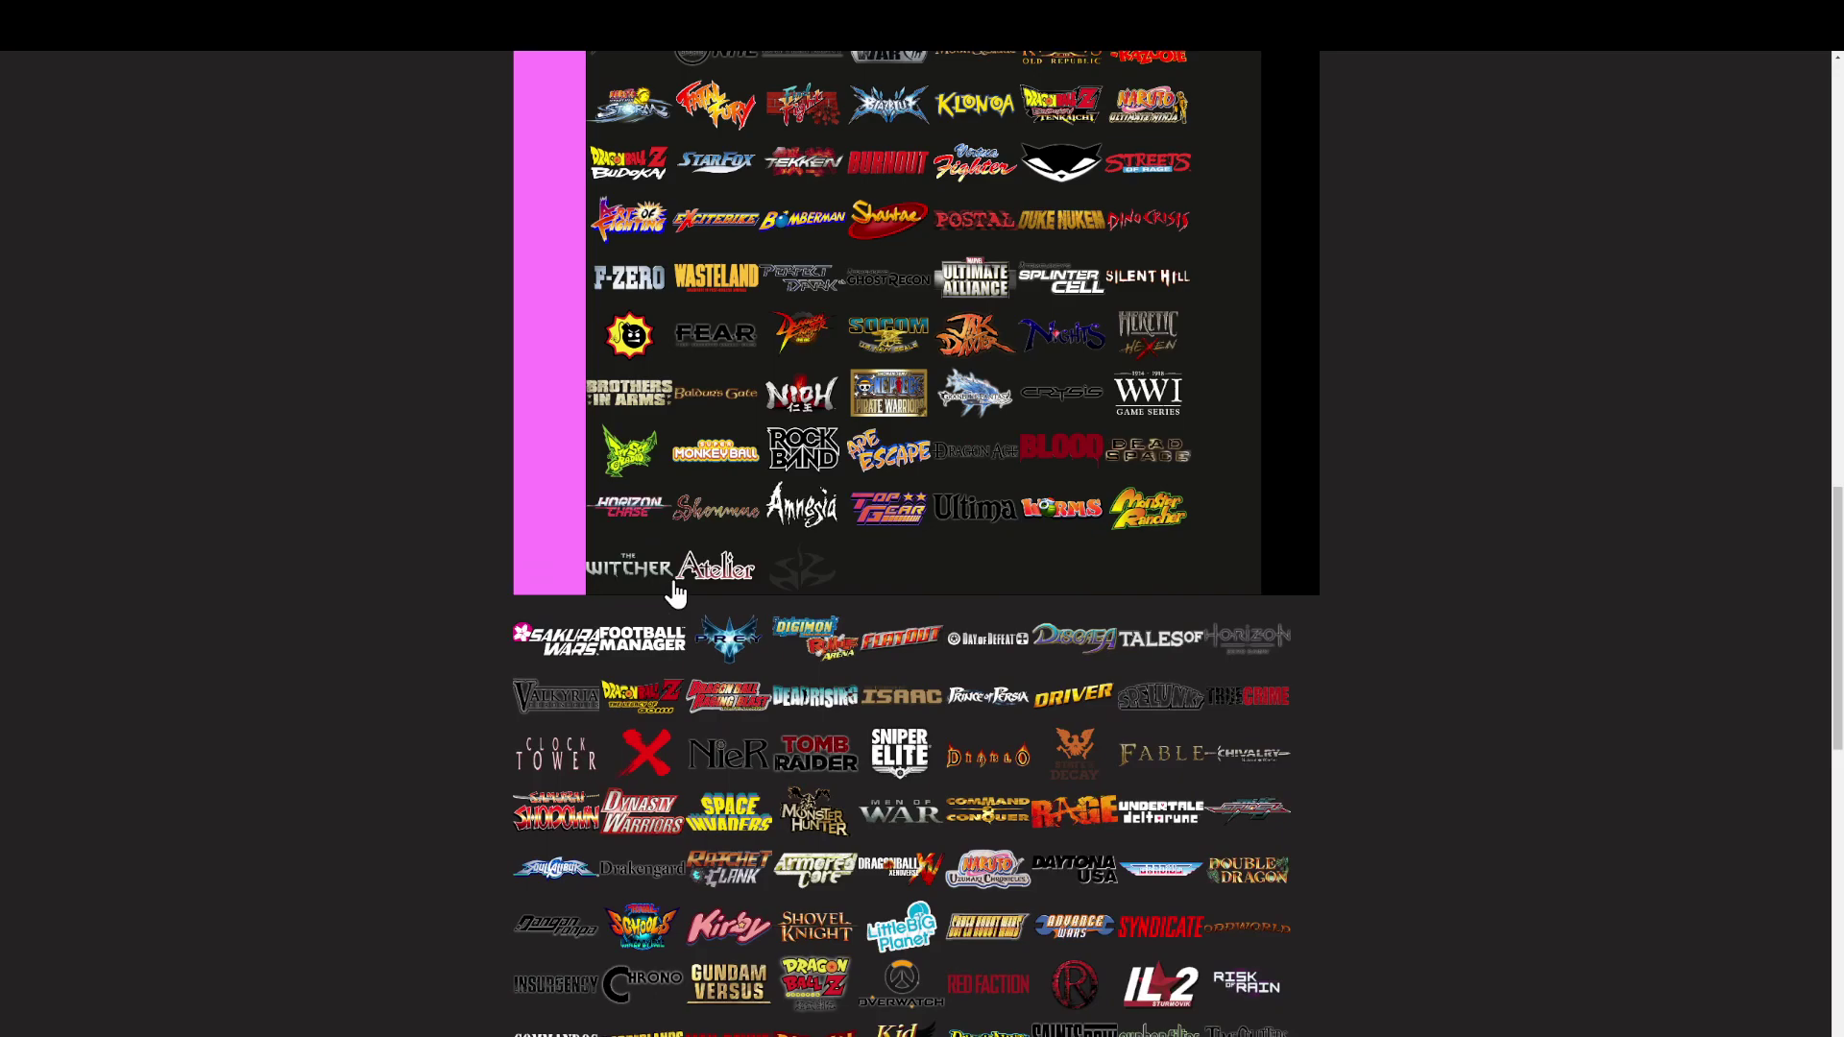
{"action": "left_click_drag", "start_coordinate": [557, 639], "coordinate": [672, 576]}
{"action": "left_click_drag", "start_coordinate": [642, 639], "coordinate": [692, 581]}
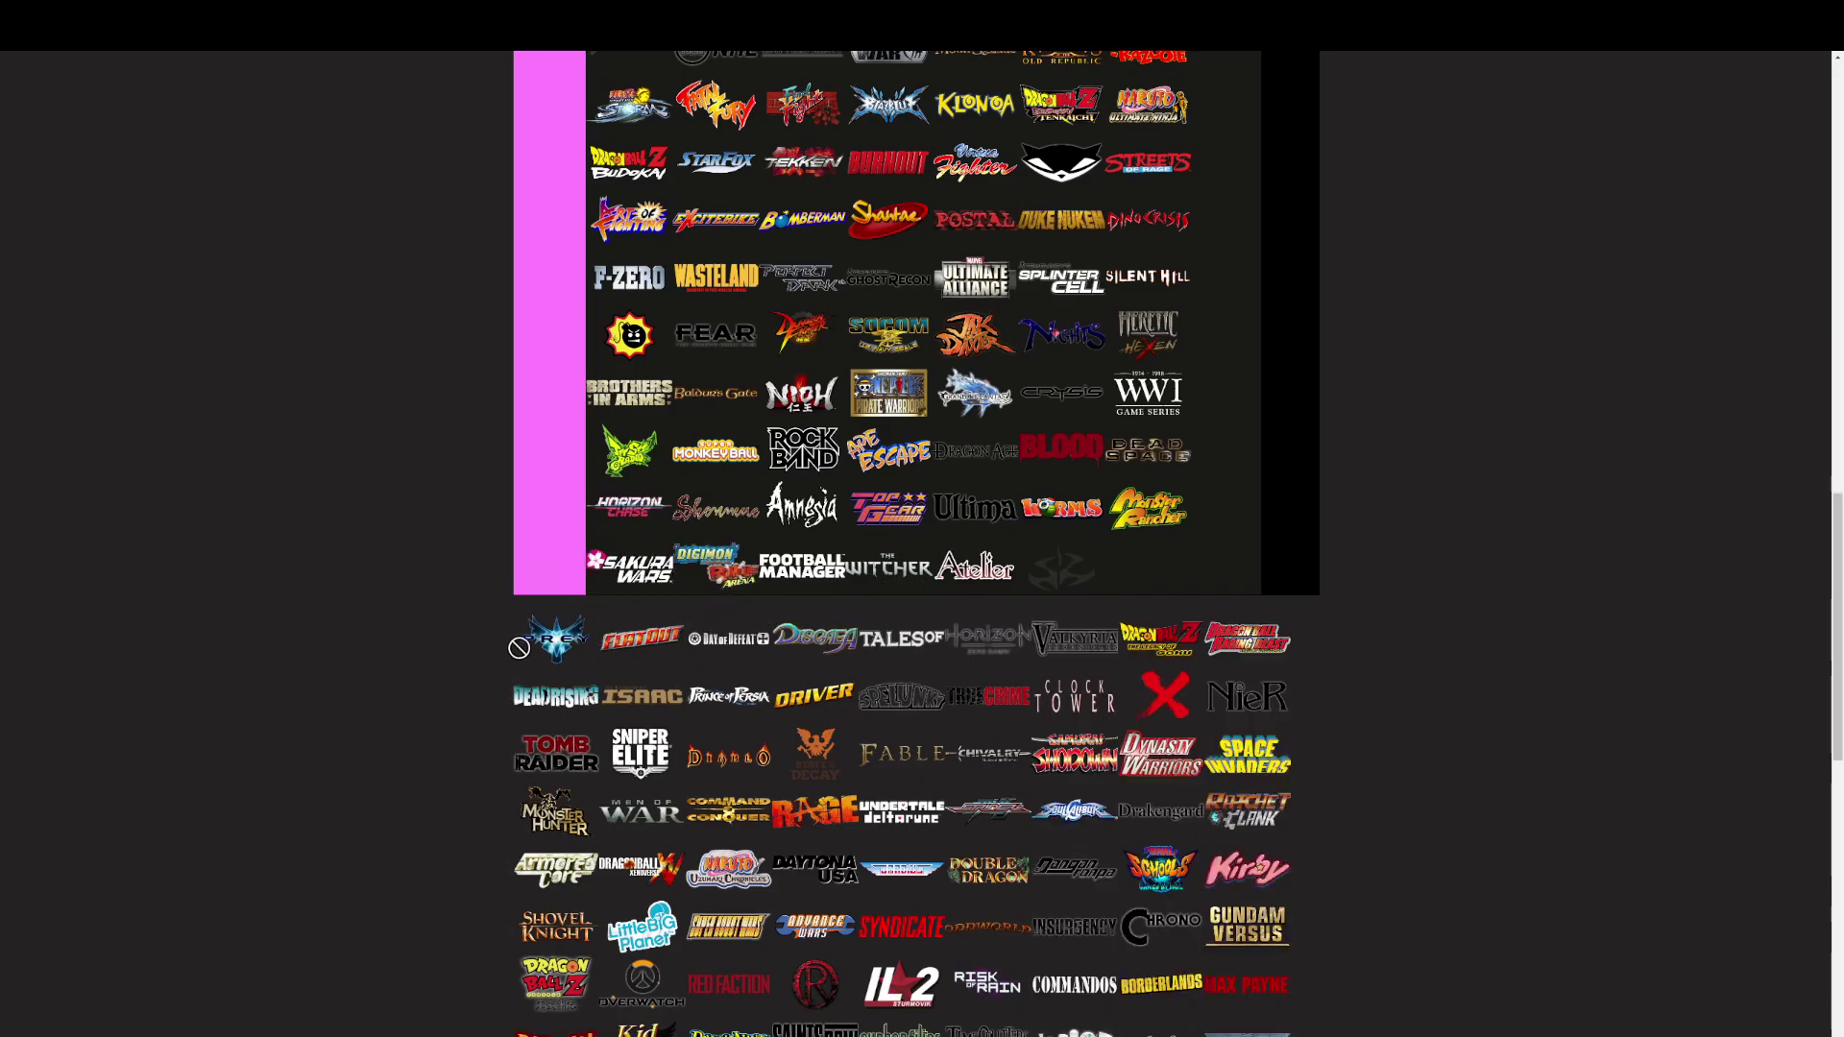
{"action": "left_click_drag", "start_coordinate": [581, 626], "coordinate": [639, 541]}
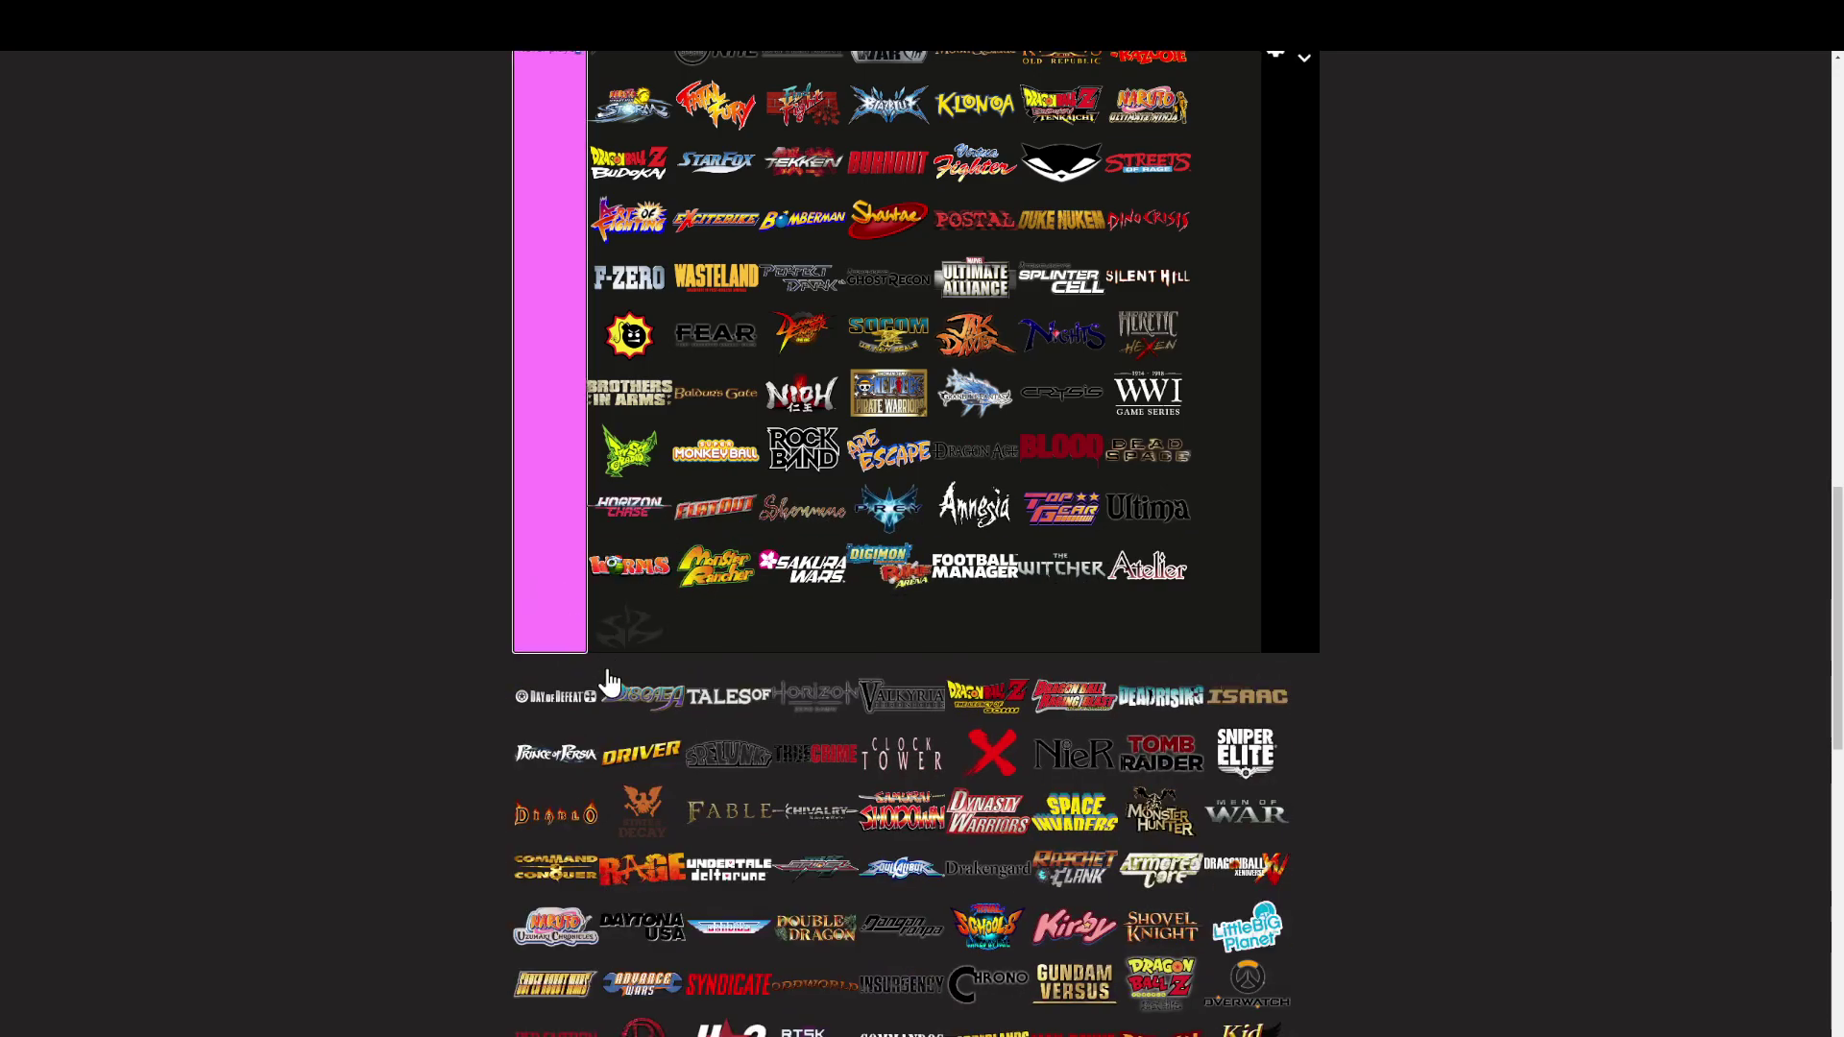
Step: Move Day of Defeat, Disgaea, Tales of, Valkyria Chronicles, the next two Dragon Ball series and Horizon to the Never played tier
{"action": "left_click_drag", "start_coordinate": [585, 701], "coordinate": [710, 637]}
{"action": "left_click_drag", "start_coordinate": [509, 711], "coordinate": [715, 624]}
{"action": "left_click_drag", "start_coordinate": [589, 715], "coordinate": [716, 624]}
{"action": "left_click_drag", "start_coordinate": [641, 695], "coordinate": [758, 624]}
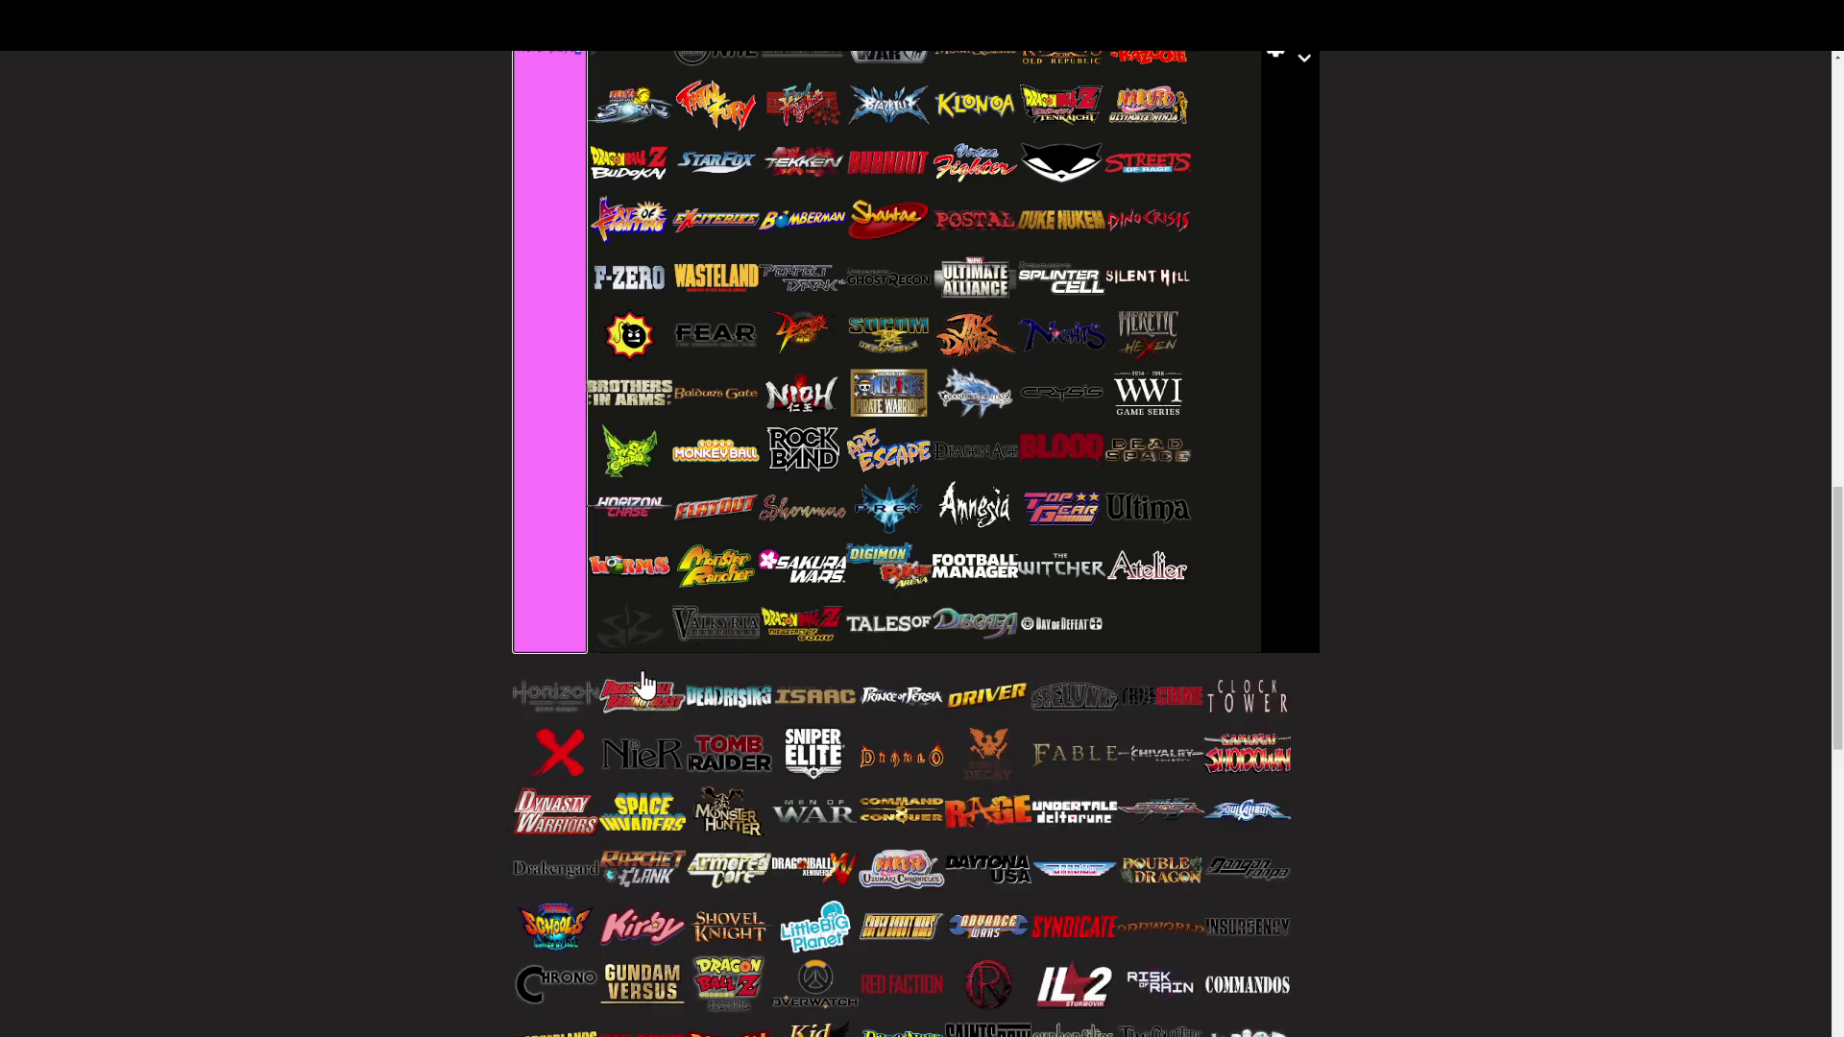
{"action": "left_click_drag", "start_coordinate": [621, 701], "coordinate": [802, 625]}
{"action": "left_click_drag", "start_coordinate": [576, 693], "coordinate": [684, 633]}
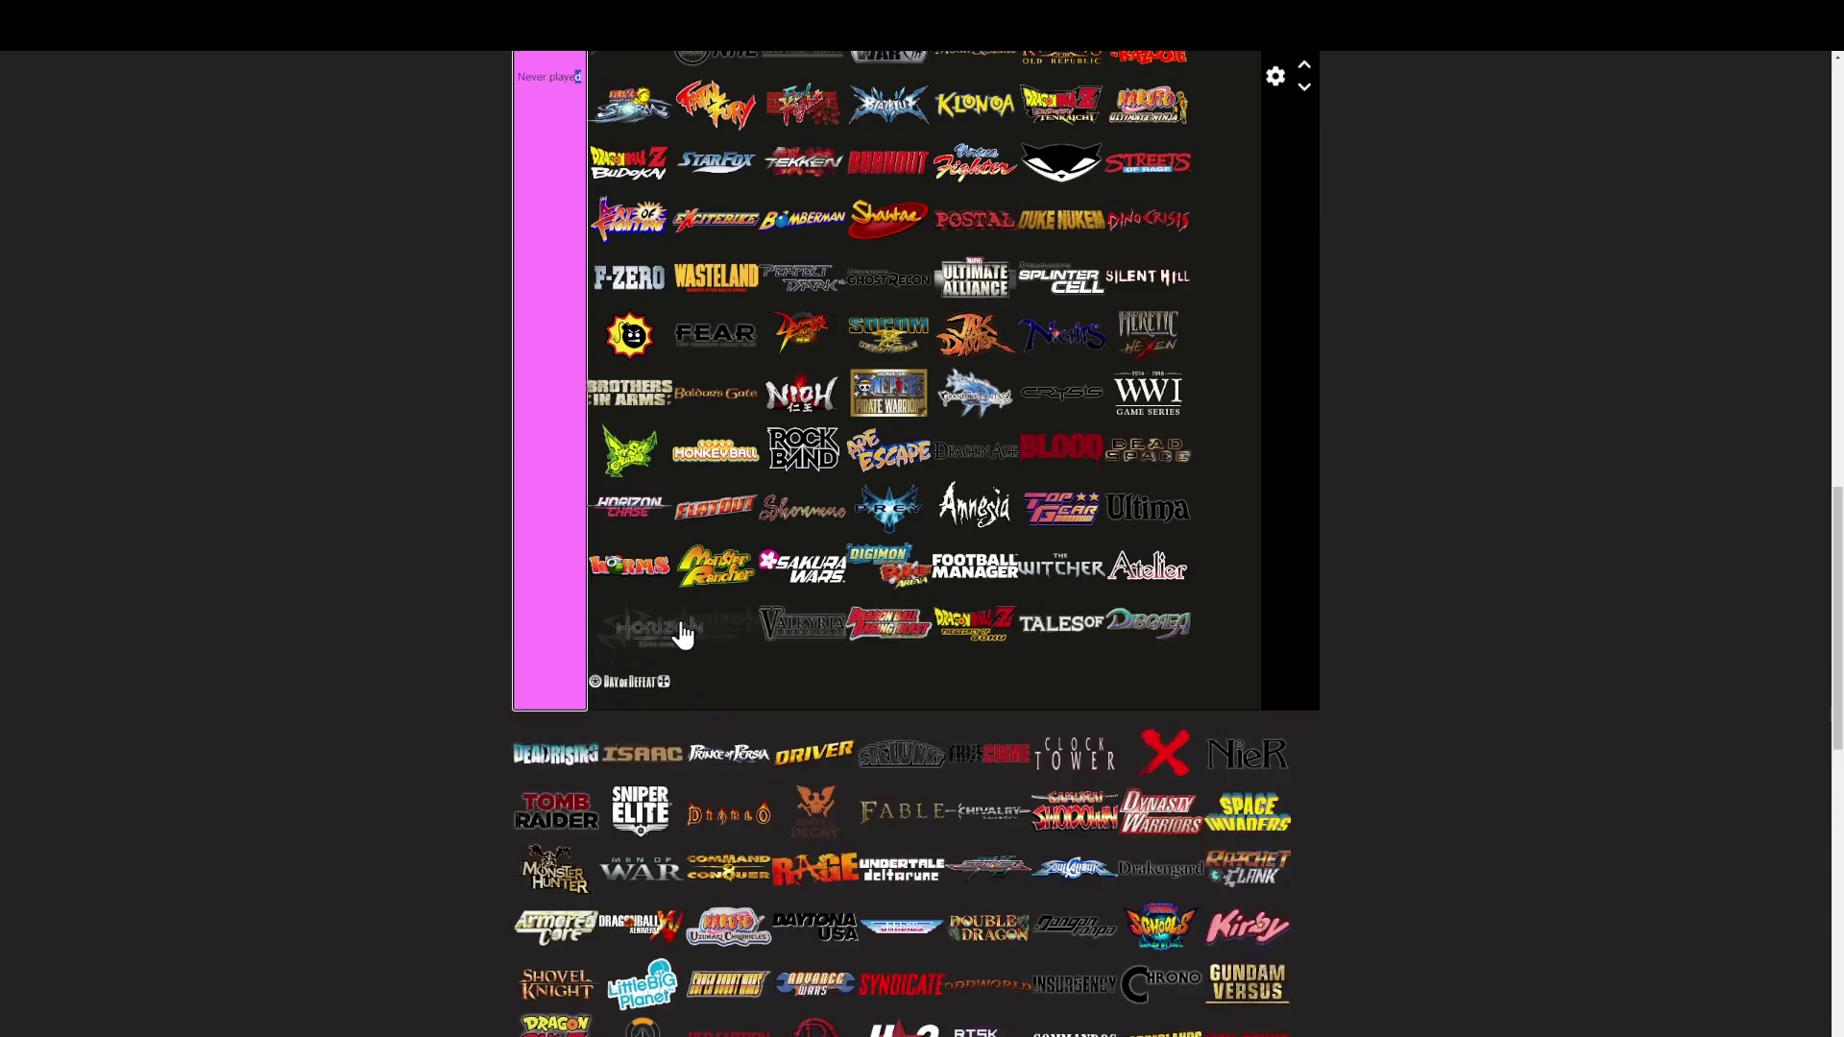
Step: Put Dead Rising in the Never played tier and rank Isaac as Good
{"action": "left_click_drag", "start_coordinate": [576, 754], "coordinate": [699, 687]}
{"action": "scroll", "coordinate": [589, 729], "scroll_direction": "up", "scroll_amount": 6}
{"action": "left_click_drag", "start_coordinate": [590, 743], "coordinate": [625, 715]}
{"action": "scroll", "coordinate": [615, 722], "scroll_direction": "up", "scroll_amount": 3}
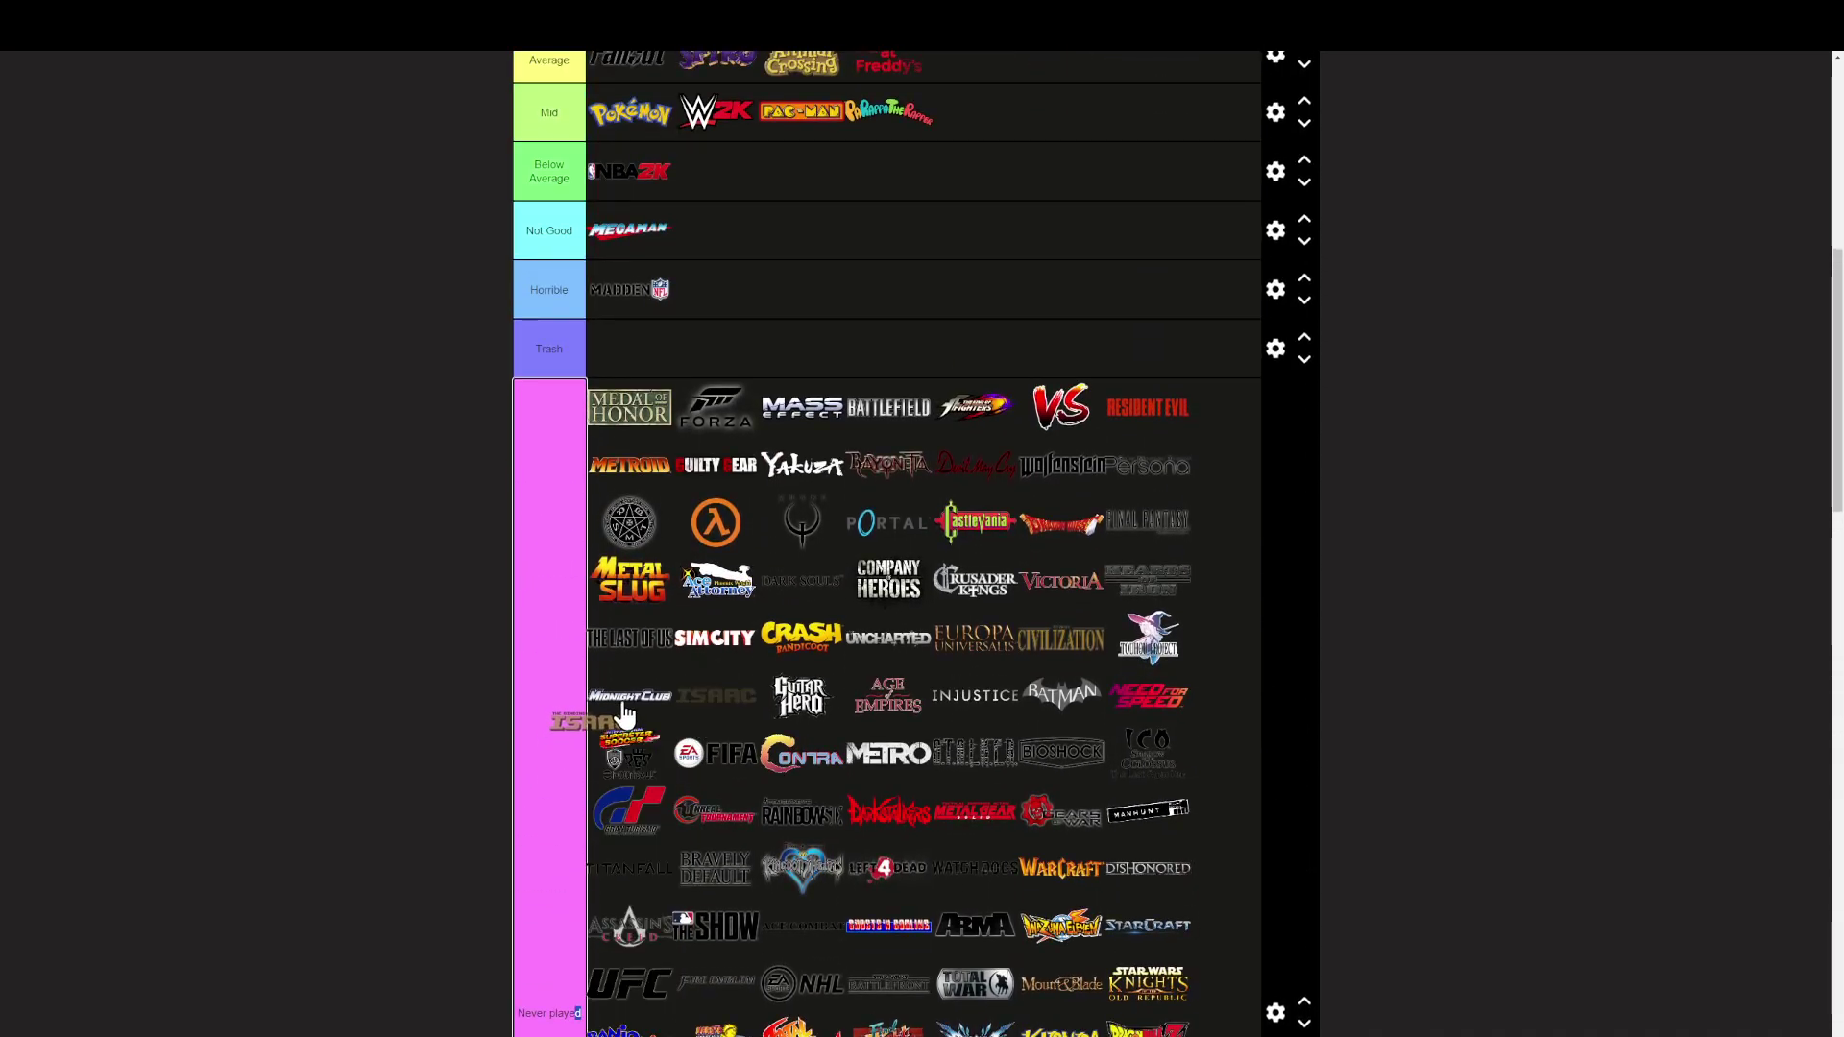
{"action": "scroll", "coordinate": [625, 694], "scroll_direction": "up", "scroll_amount": 1}
{"action": "scroll", "coordinate": [712, 831], "scroll_direction": "down", "scroll_amount": 7}
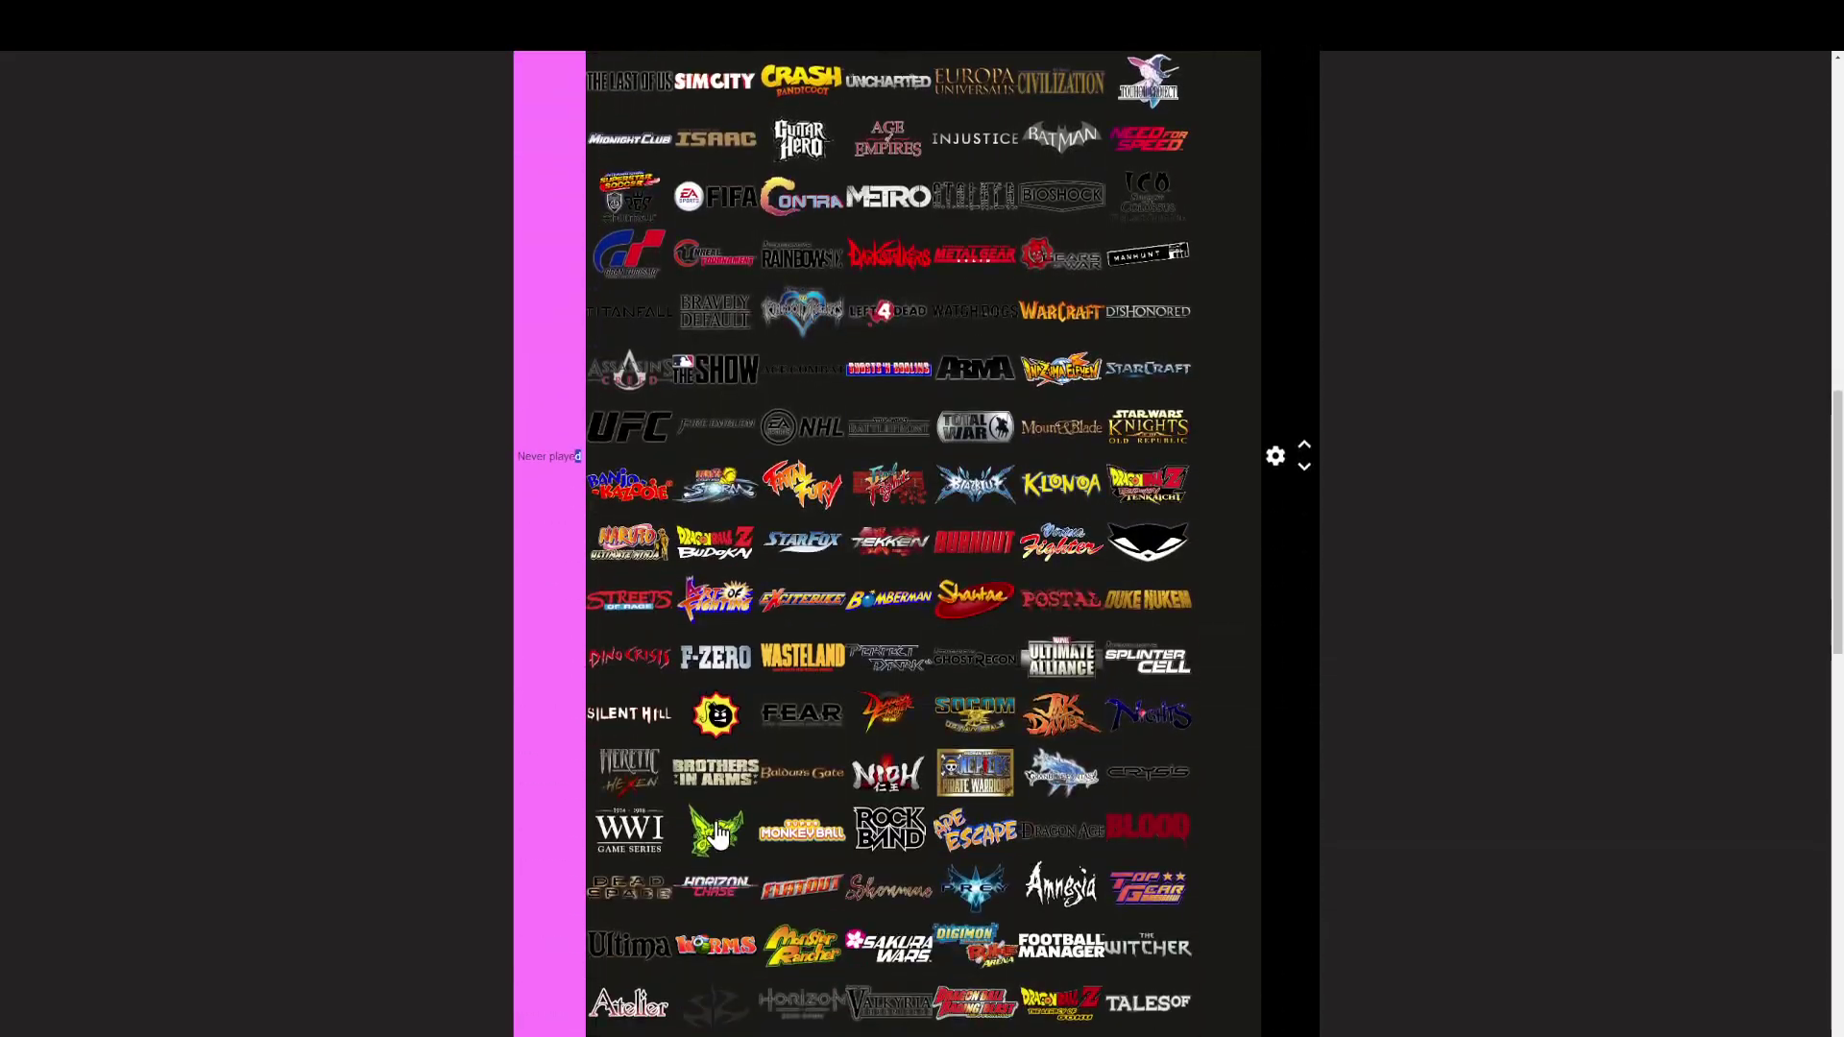
{"action": "scroll", "coordinate": [714, 831], "scroll_direction": "up", "scroll_amount": 3}
{"action": "scroll", "coordinate": [714, 829], "scroll_direction": "up", "scroll_amount": 1}
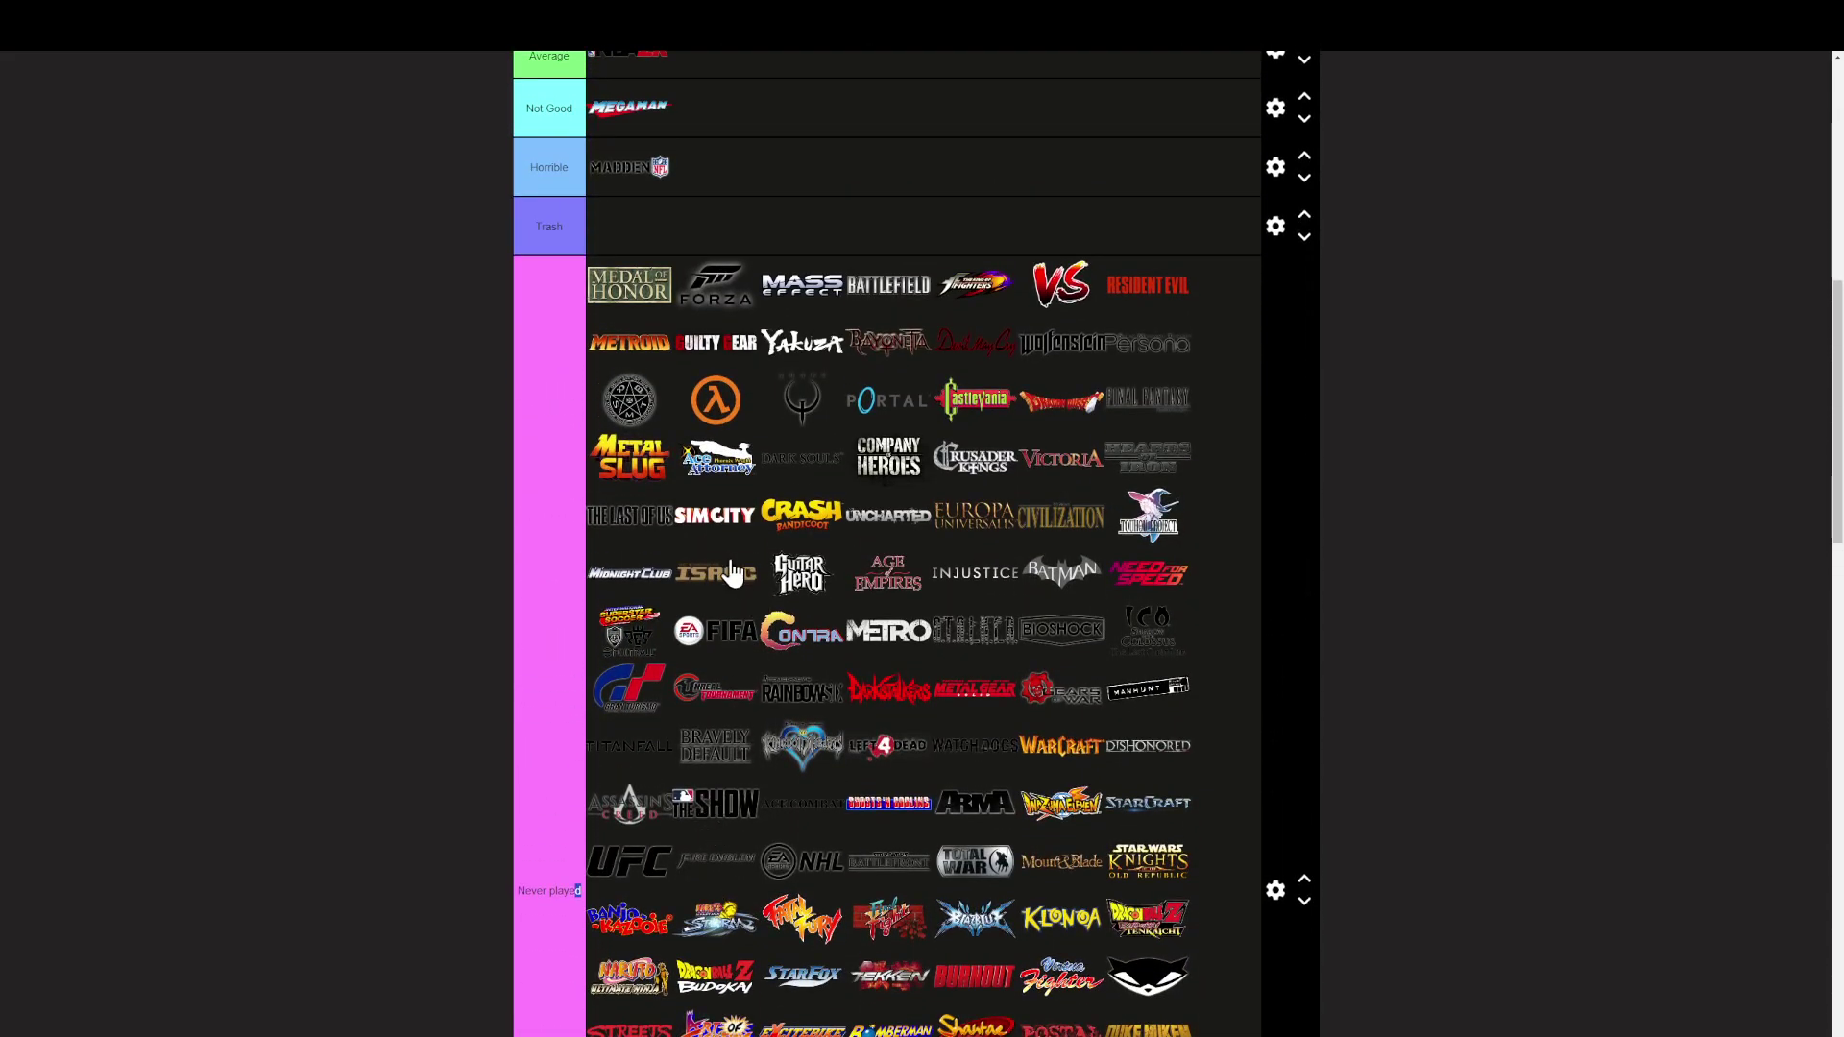
{"action": "left_click_drag", "start_coordinate": [732, 574], "coordinate": [741, 490]}
{"action": "scroll", "coordinate": [741, 490], "scroll_direction": "up", "scroll_amount": 2}
{"action": "middle_click", "coordinate": [744, 636]}
{"action": "scroll", "coordinate": [735, 647], "scroll_direction": "down", "scroll_amount": 15}
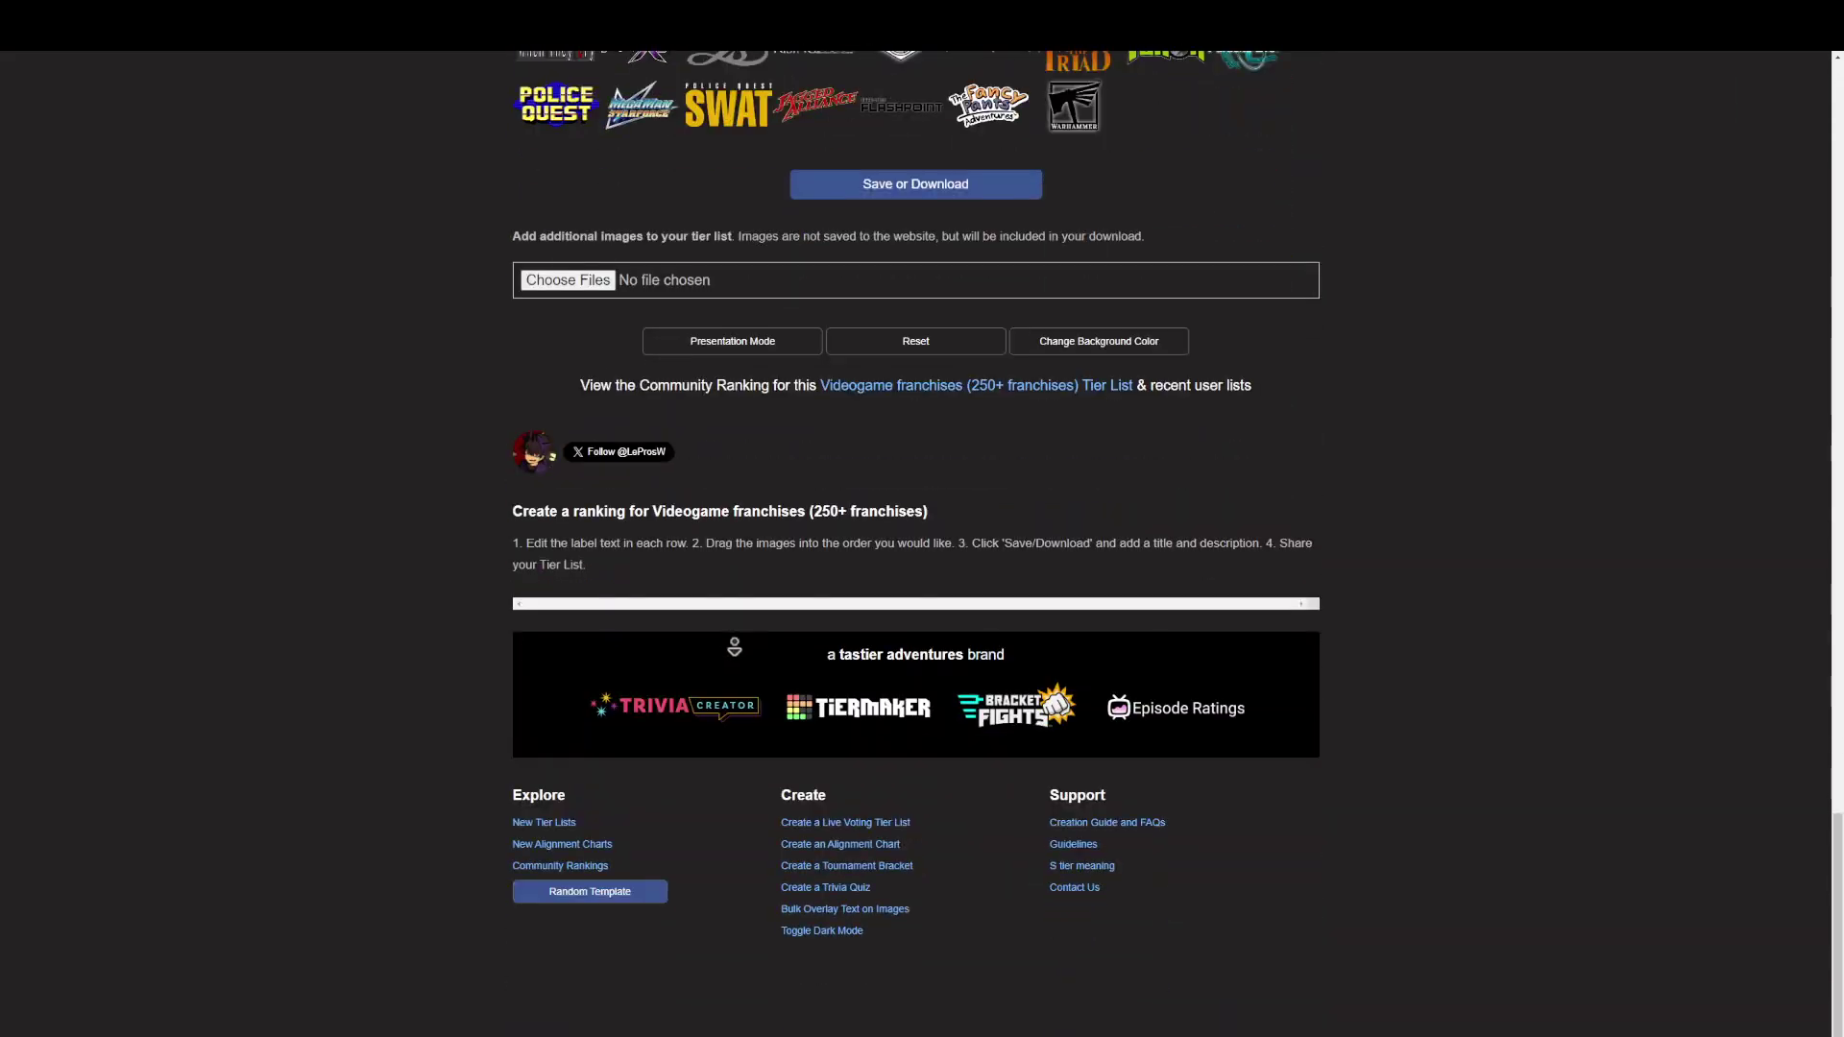
{"action": "scroll", "coordinate": [740, 670], "scroll_direction": "up", "scroll_amount": 15}
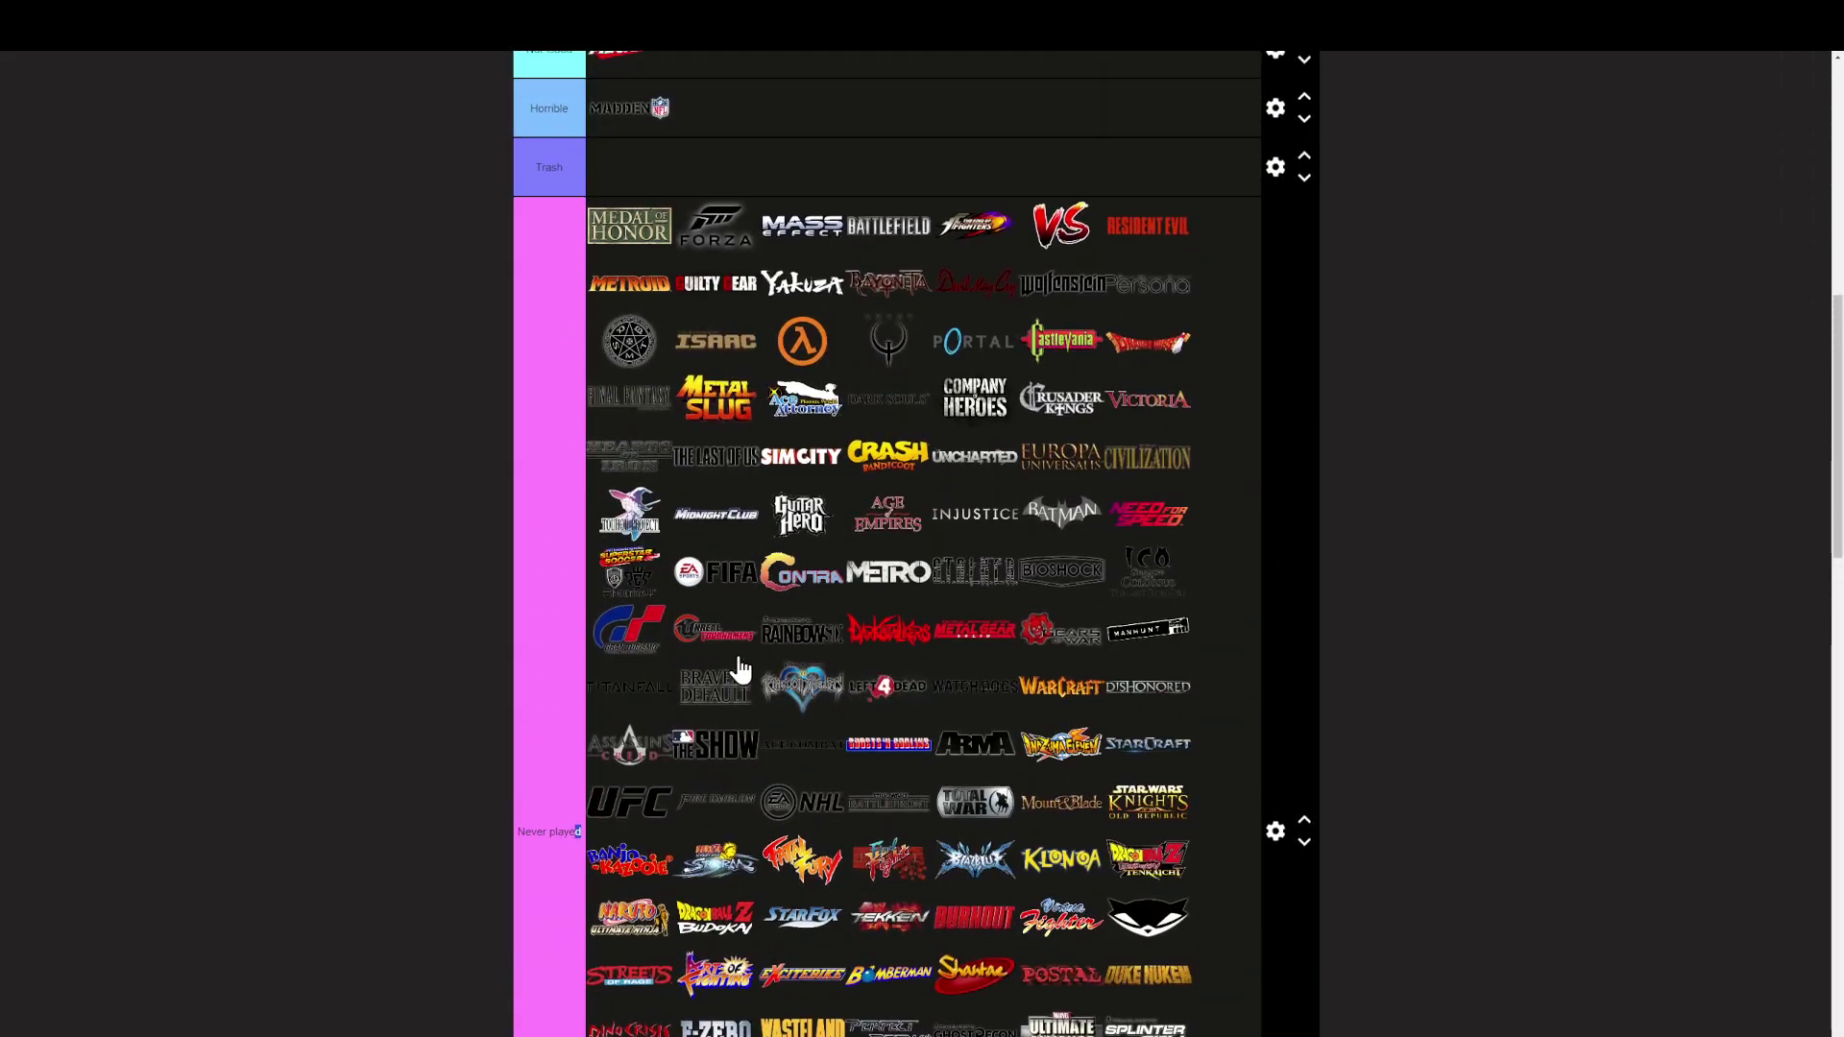
{"action": "scroll", "coordinate": [740, 669], "scroll_direction": "up", "scroll_amount": 1}
{"action": "left_click_drag", "start_coordinate": [695, 430], "coordinate": [811, 351]}
Step: Move the unranked franchises from Prince of Persia through the red X logo, including Driver and Clock Tower, to the Never played tier
{"action": "scroll", "coordinate": [794, 486], "scroll_direction": "down", "scroll_amount": 8}
{"action": "scroll", "coordinate": [786, 552], "scroll_direction": "down", "scroll_amount": 9}
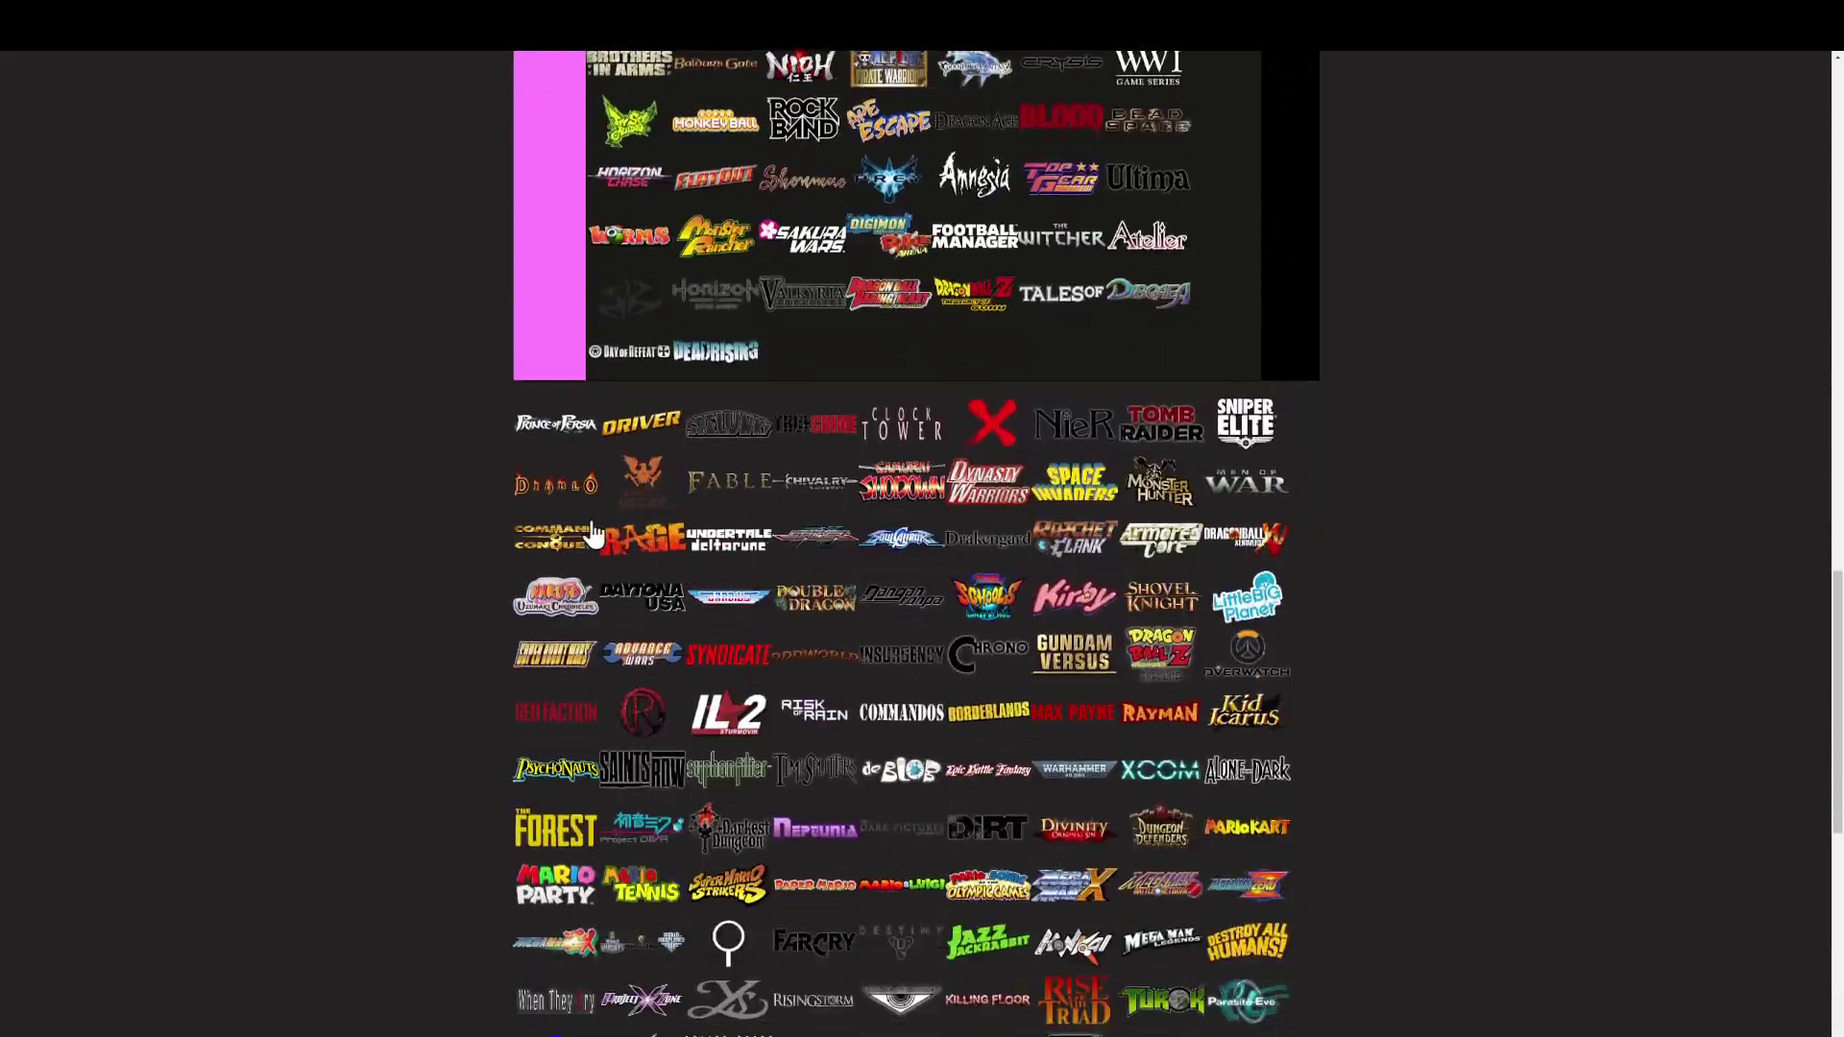
{"action": "left_click_drag", "start_coordinate": [555, 352], "coordinate": [706, 283]}
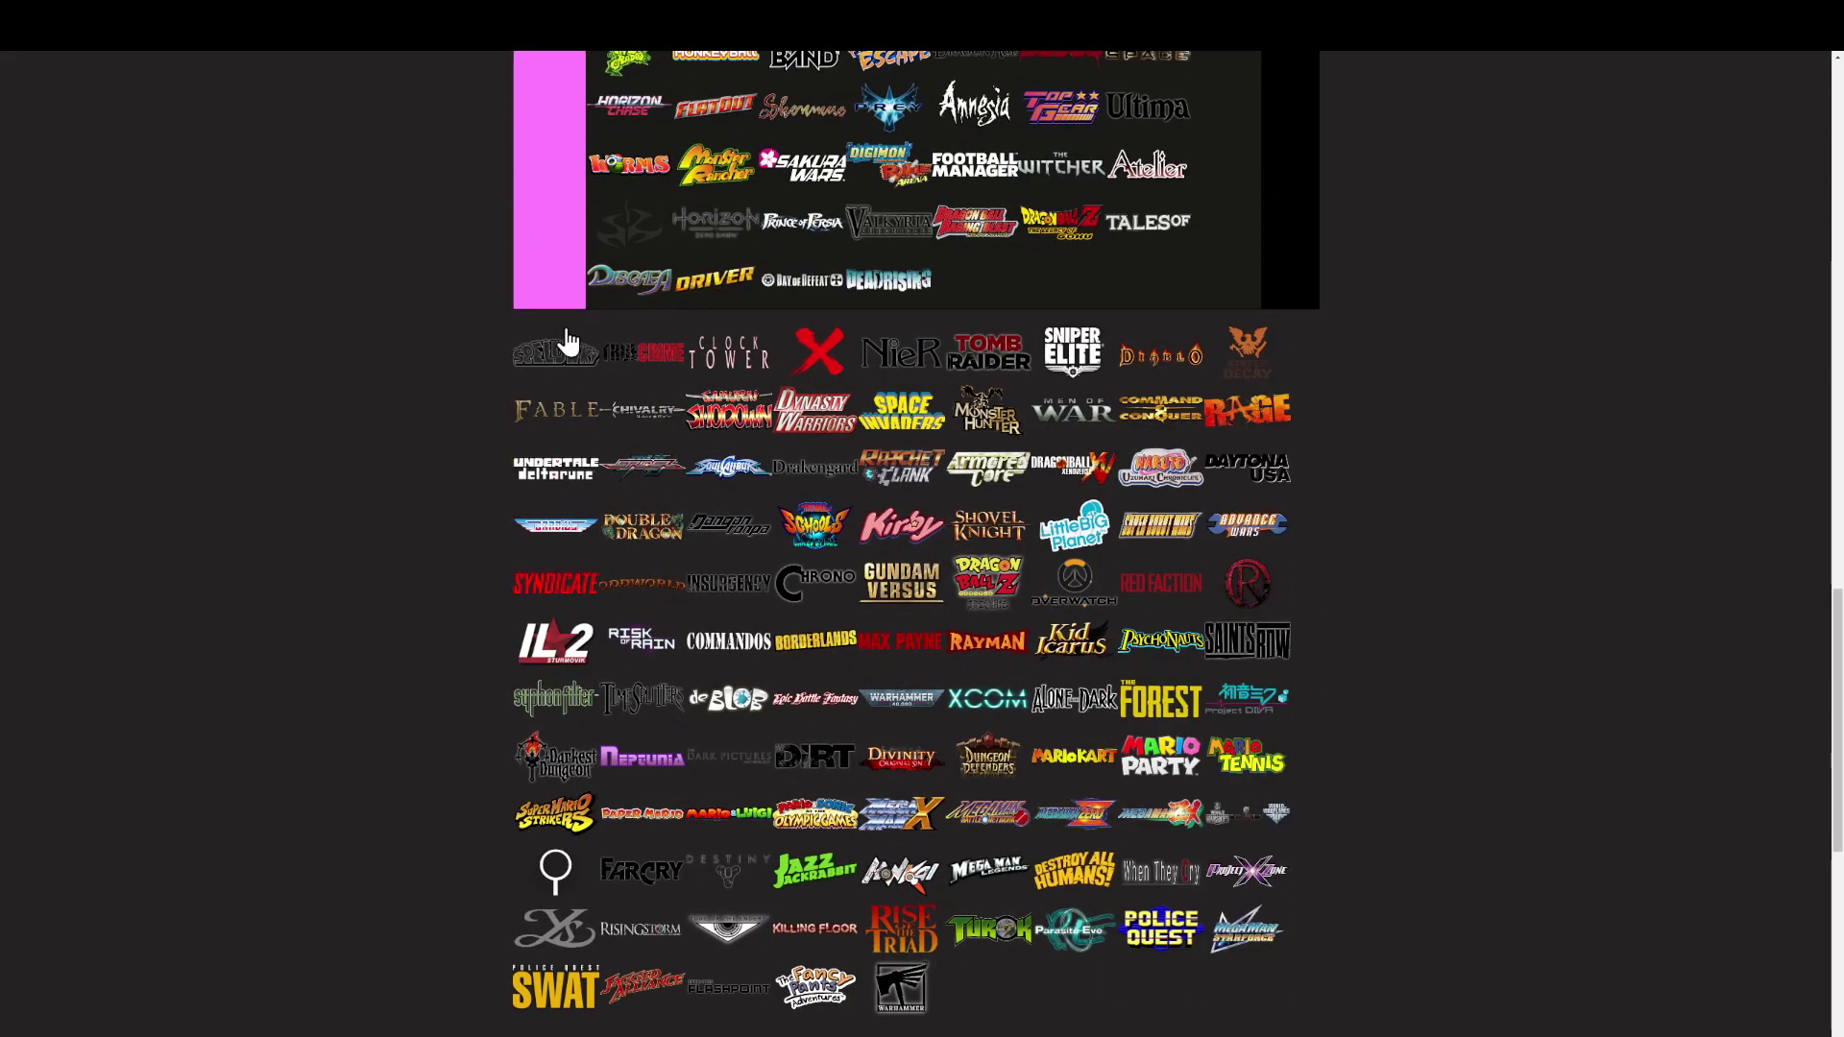
{"action": "left_click_drag", "start_coordinate": [556, 353], "coordinate": [713, 276]}
{"action": "left_click_drag", "start_coordinate": [567, 346], "coordinate": [635, 281]}
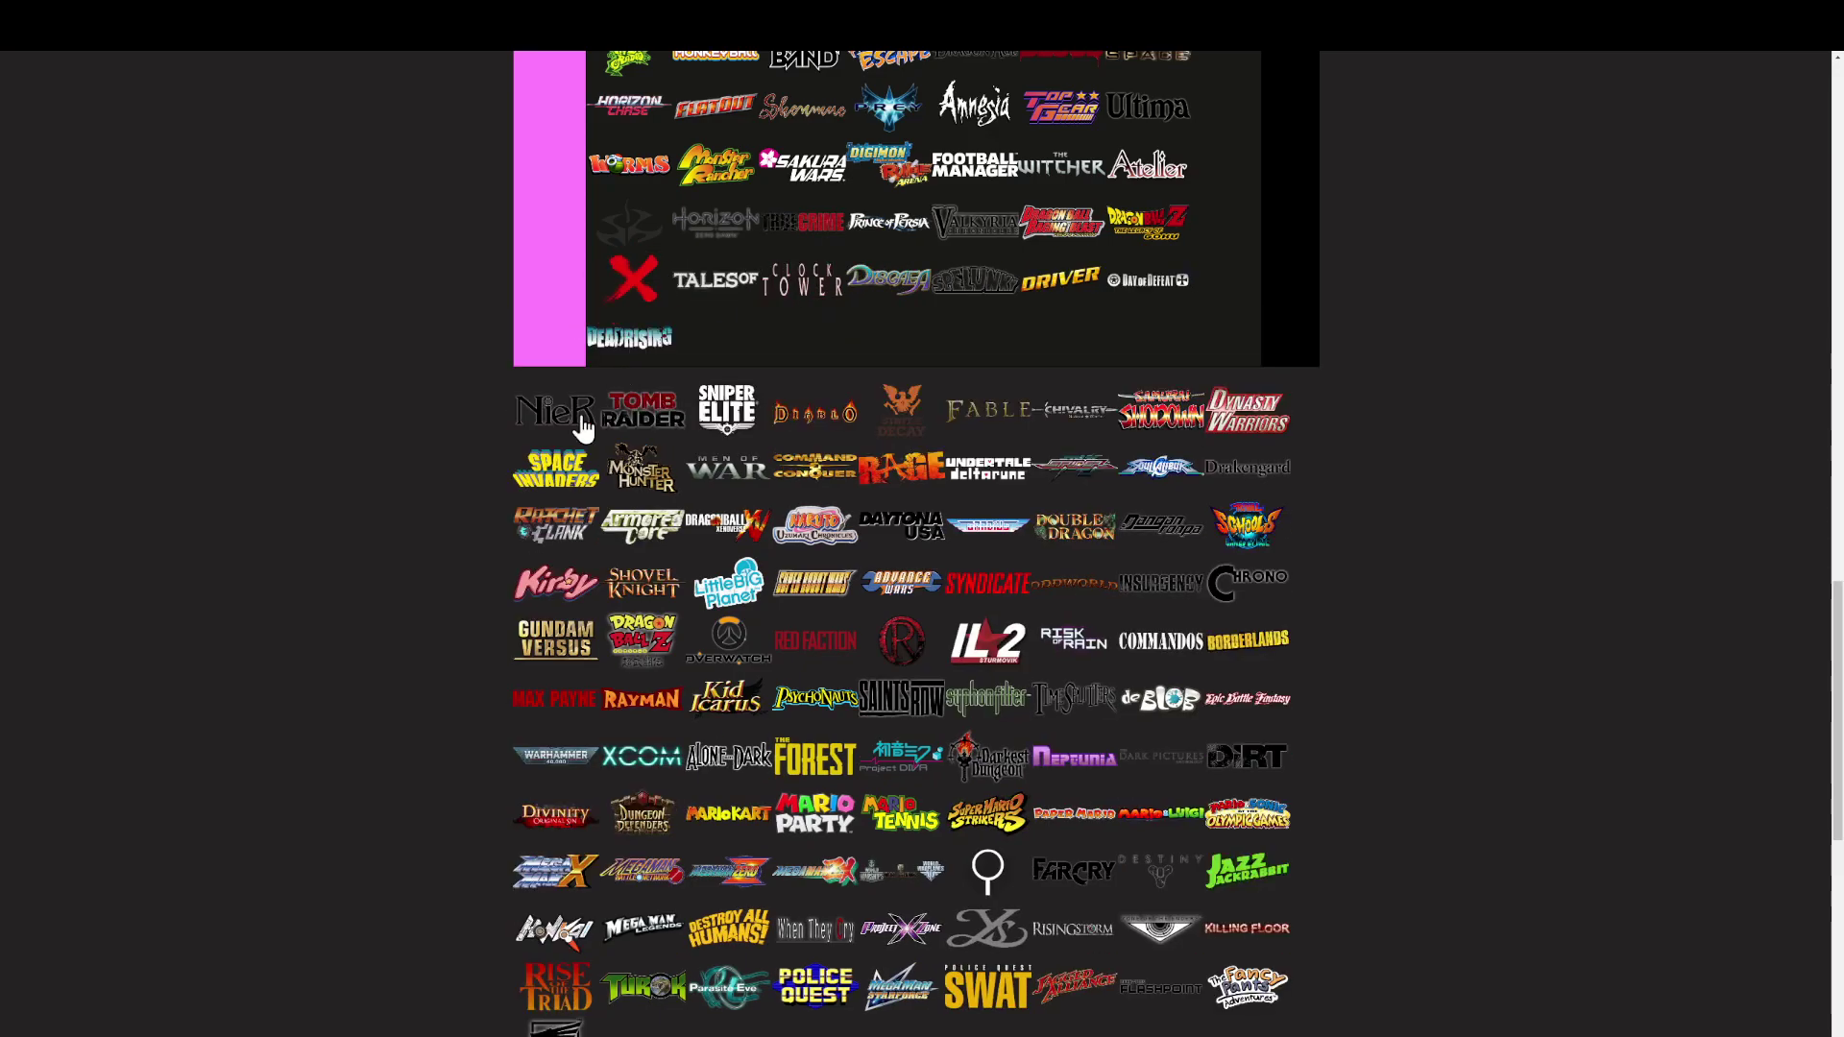
Step: Move NieR, Tomb Raider, Sniper Elite, Diablo, State of Decay, Fable, Chivalry, Samurai Shodown and Dynasty Warriors to the Never played tier
{"action": "left_click_drag", "start_coordinate": [648, 390], "coordinate": [670, 345]}
{"action": "left_click_drag", "start_coordinate": [567, 401], "coordinate": [675, 354]}
{"action": "left_click_drag", "start_coordinate": [571, 404], "coordinate": [687, 341]}
{"action": "left_click_drag", "start_coordinate": [564, 416], "coordinate": [761, 360]}
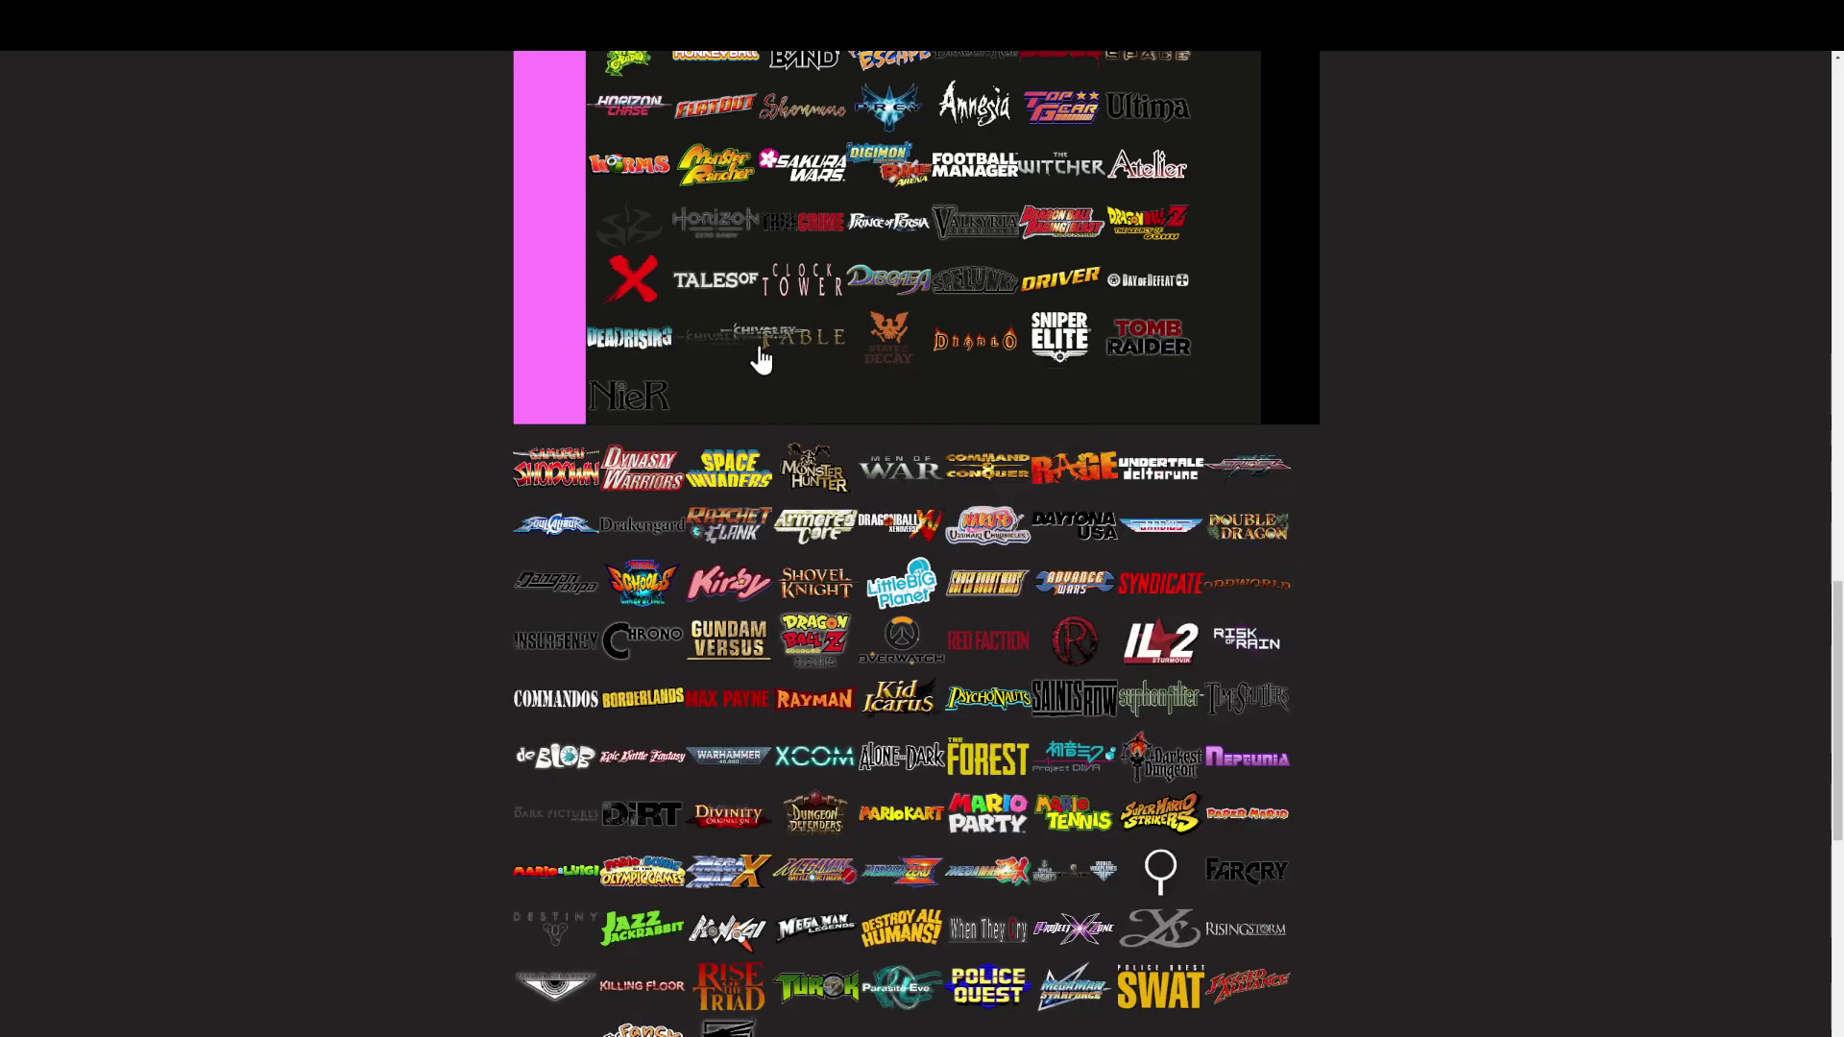
{"action": "left_click_drag", "start_coordinate": [569, 472], "coordinate": [688, 411]}
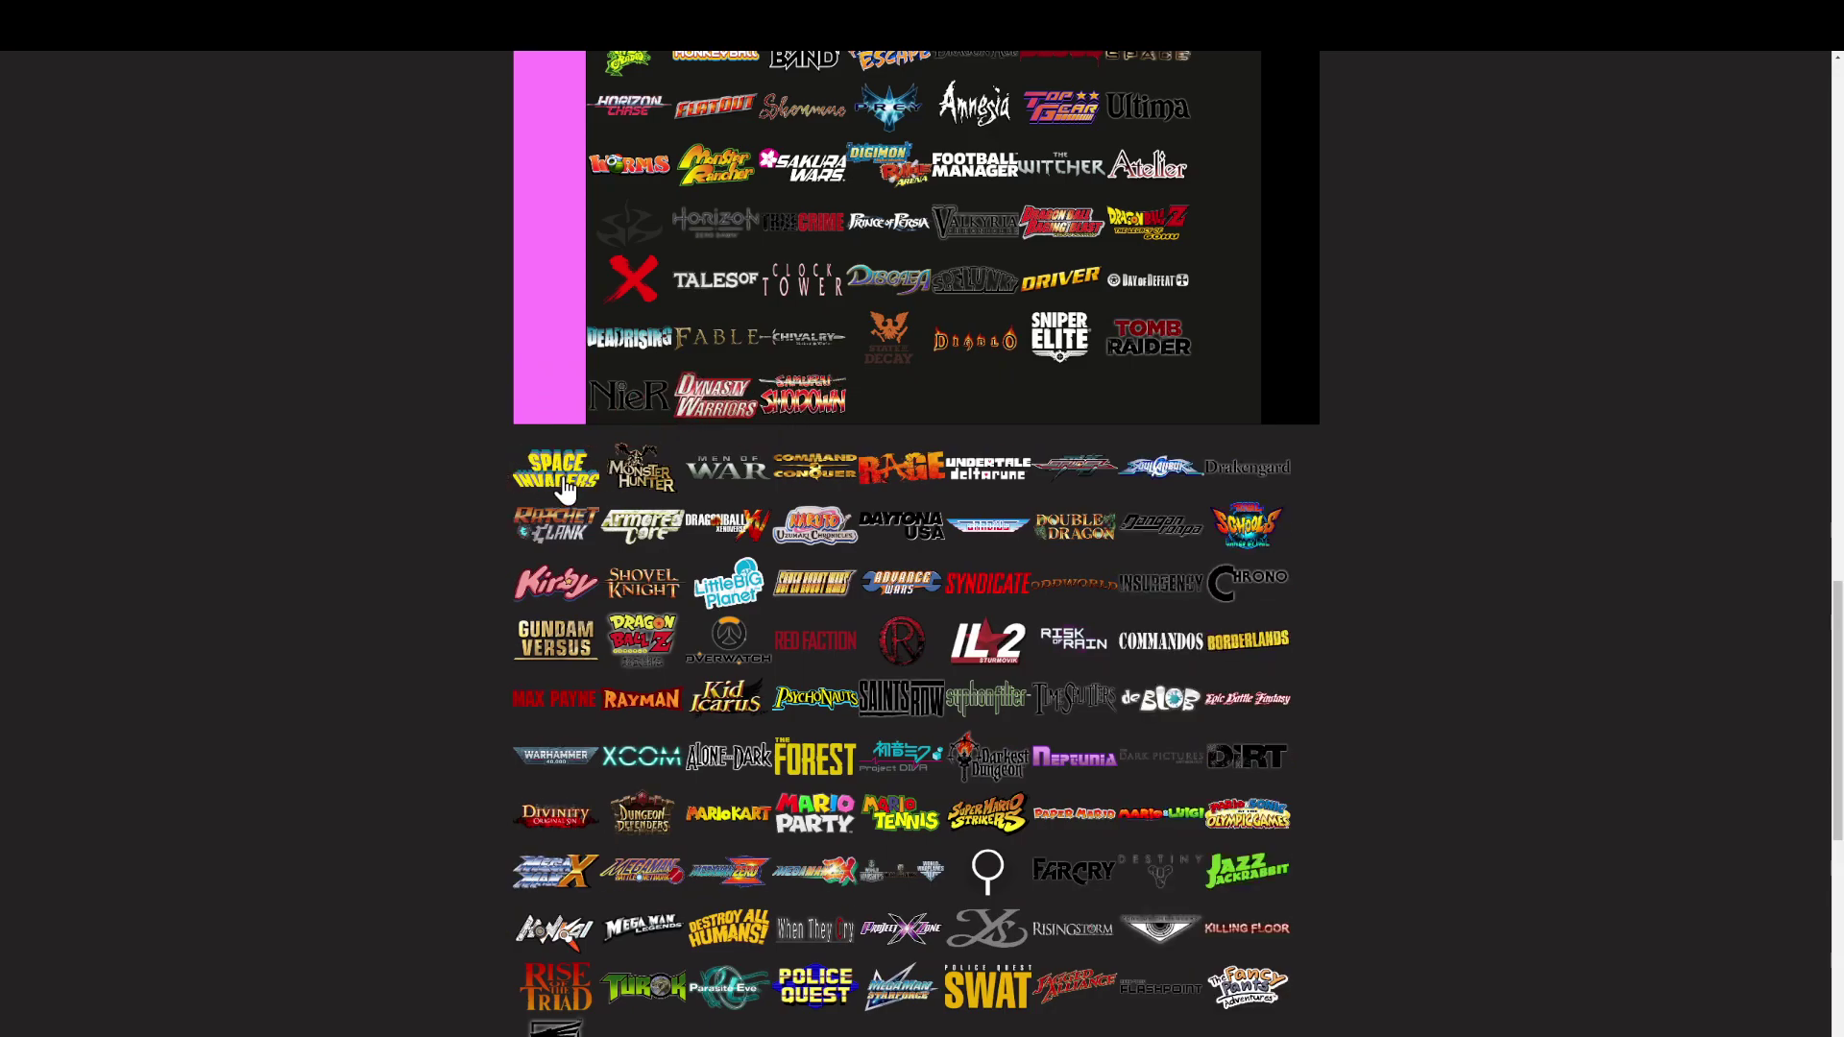
Step: Rank Space Invaders as Above Average
{"action": "scroll", "coordinate": [569, 472], "scroll_direction": "up", "scroll_amount": 8}
{"action": "left_click_drag", "start_coordinate": [574, 479], "coordinate": [951, 519]}
{"action": "scroll", "coordinate": [503, 523], "scroll_direction": "up", "scroll_amount": 10}
Step: Move Monster Hunter, Men of War, Command & Conquer and Rage to the Never played tier
{"action": "scroll", "coordinate": [947, 480], "scroll_direction": "down", "scroll_amount": 2}
{"action": "scroll", "coordinate": [947, 481], "scroll_direction": "down", "scroll_amount": 12}
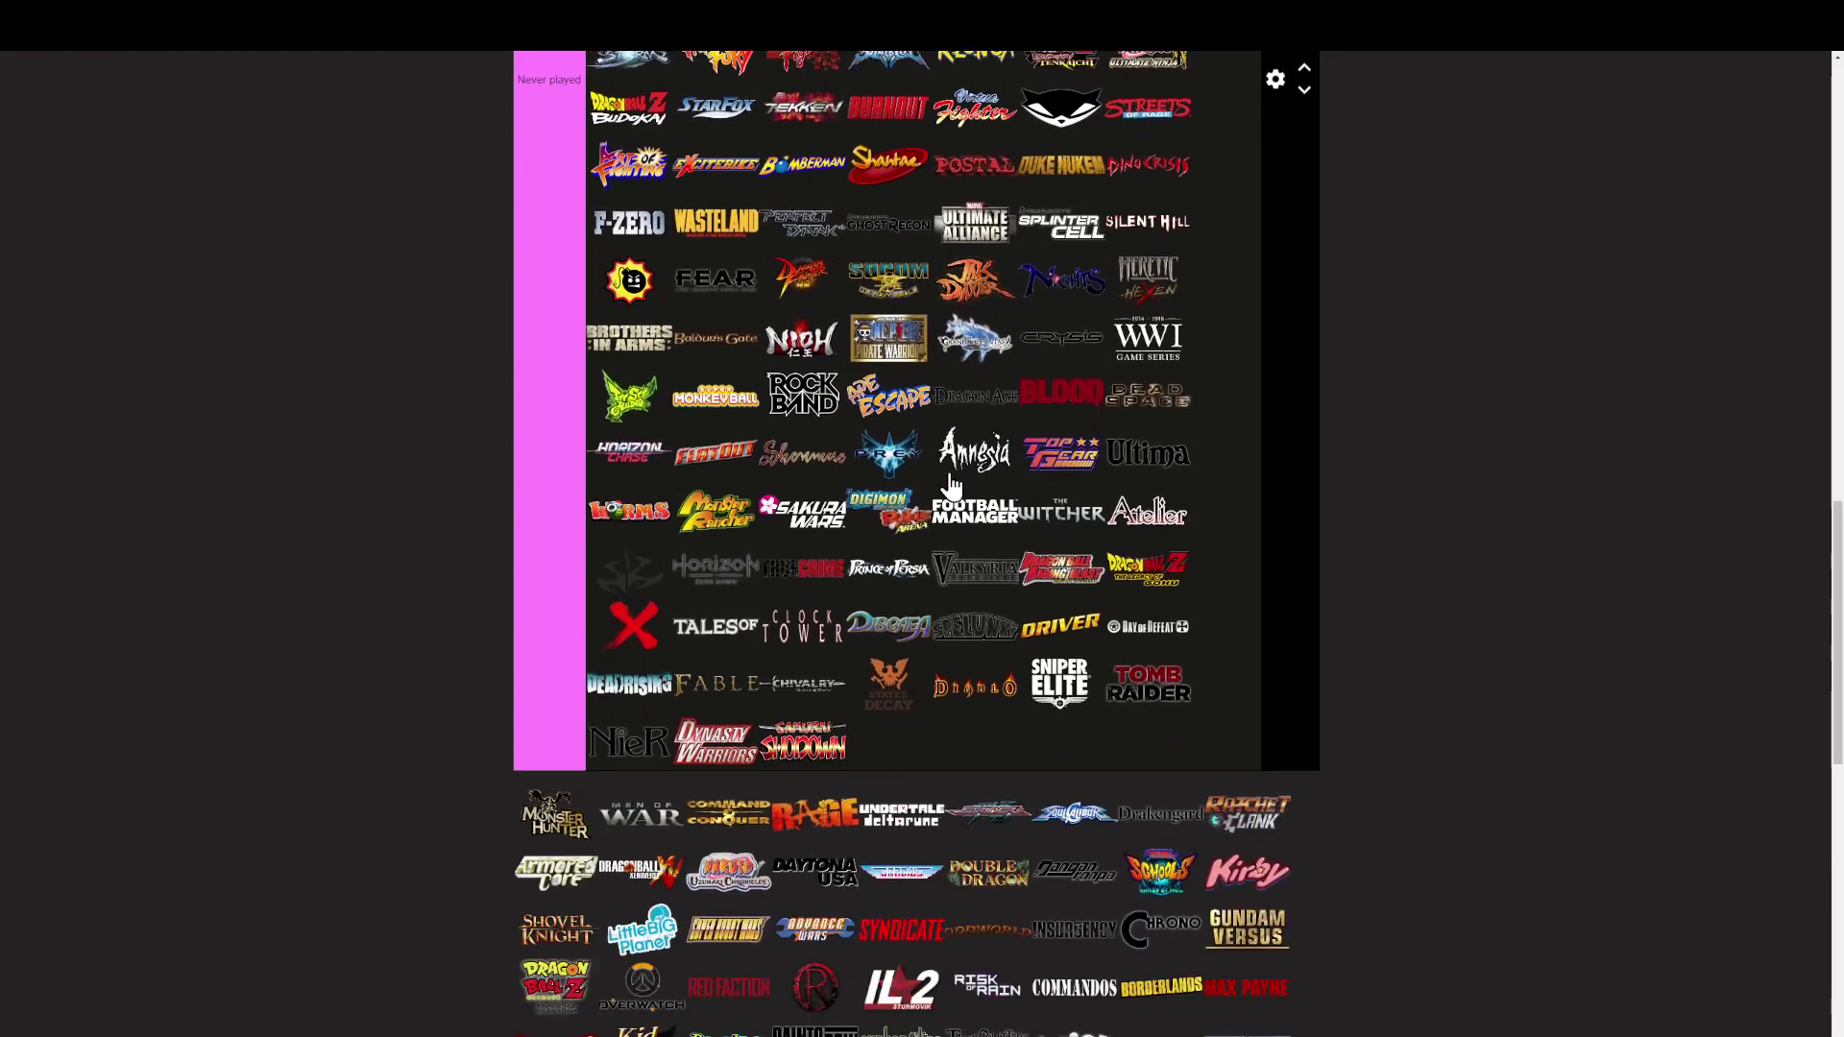
{"action": "scroll", "coordinate": [730, 658], "scroll_direction": "down", "scroll_amount": 2}
{"action": "left_click_drag", "start_coordinate": [553, 612], "coordinate": [643, 560]}
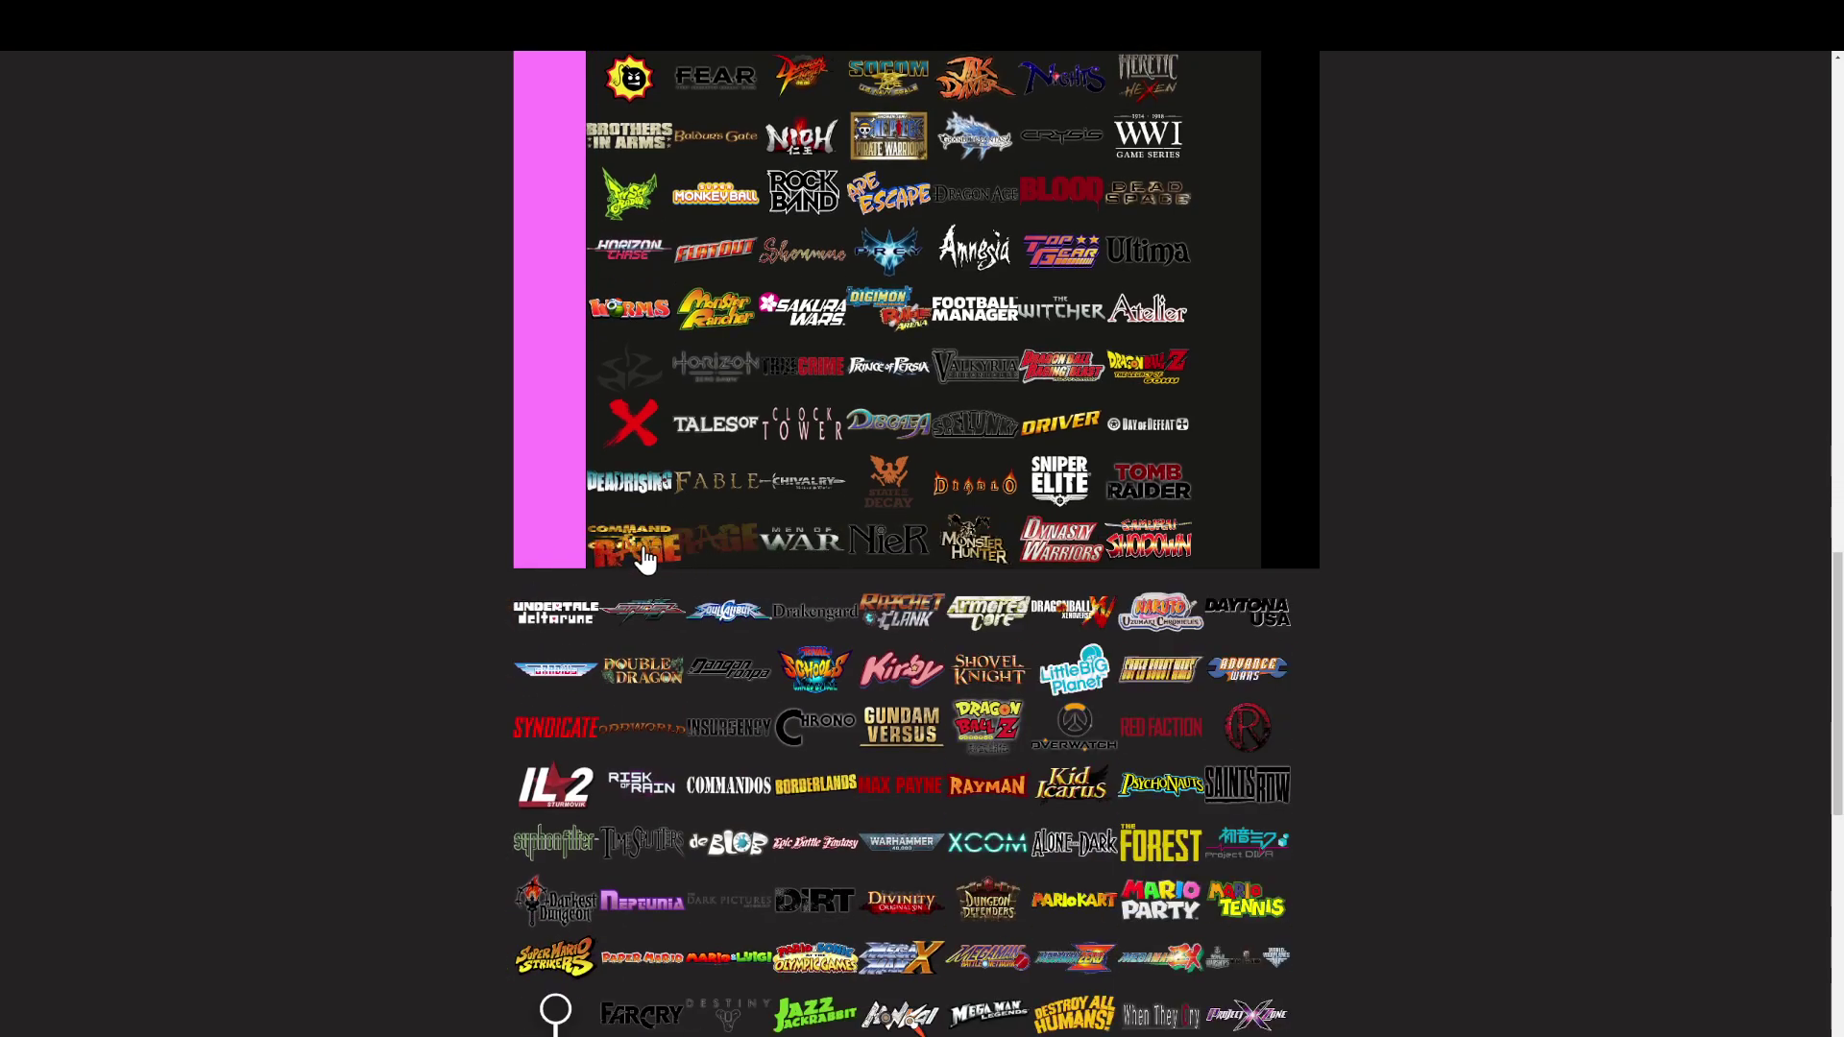
Step: Rank Undertale/Deltarune as Good
{"action": "left_click_drag", "start_coordinate": [573, 611], "coordinate": [1095, 263]}
{"action": "scroll", "coordinate": [638, 605], "scroll_direction": "up", "scroll_amount": 8}
{"action": "scroll", "coordinate": [615, 605], "scroll_direction": "up", "scroll_amount": 7}
Step: Move Drakengard, the two franchises before it, Ratchet & Clank, Armored Core, Dragon Ball Xenoverse and the Naruto series to the Never played tier
{"action": "scroll", "coordinate": [1120, 528], "scroll_direction": "down", "scroll_amount": 11}
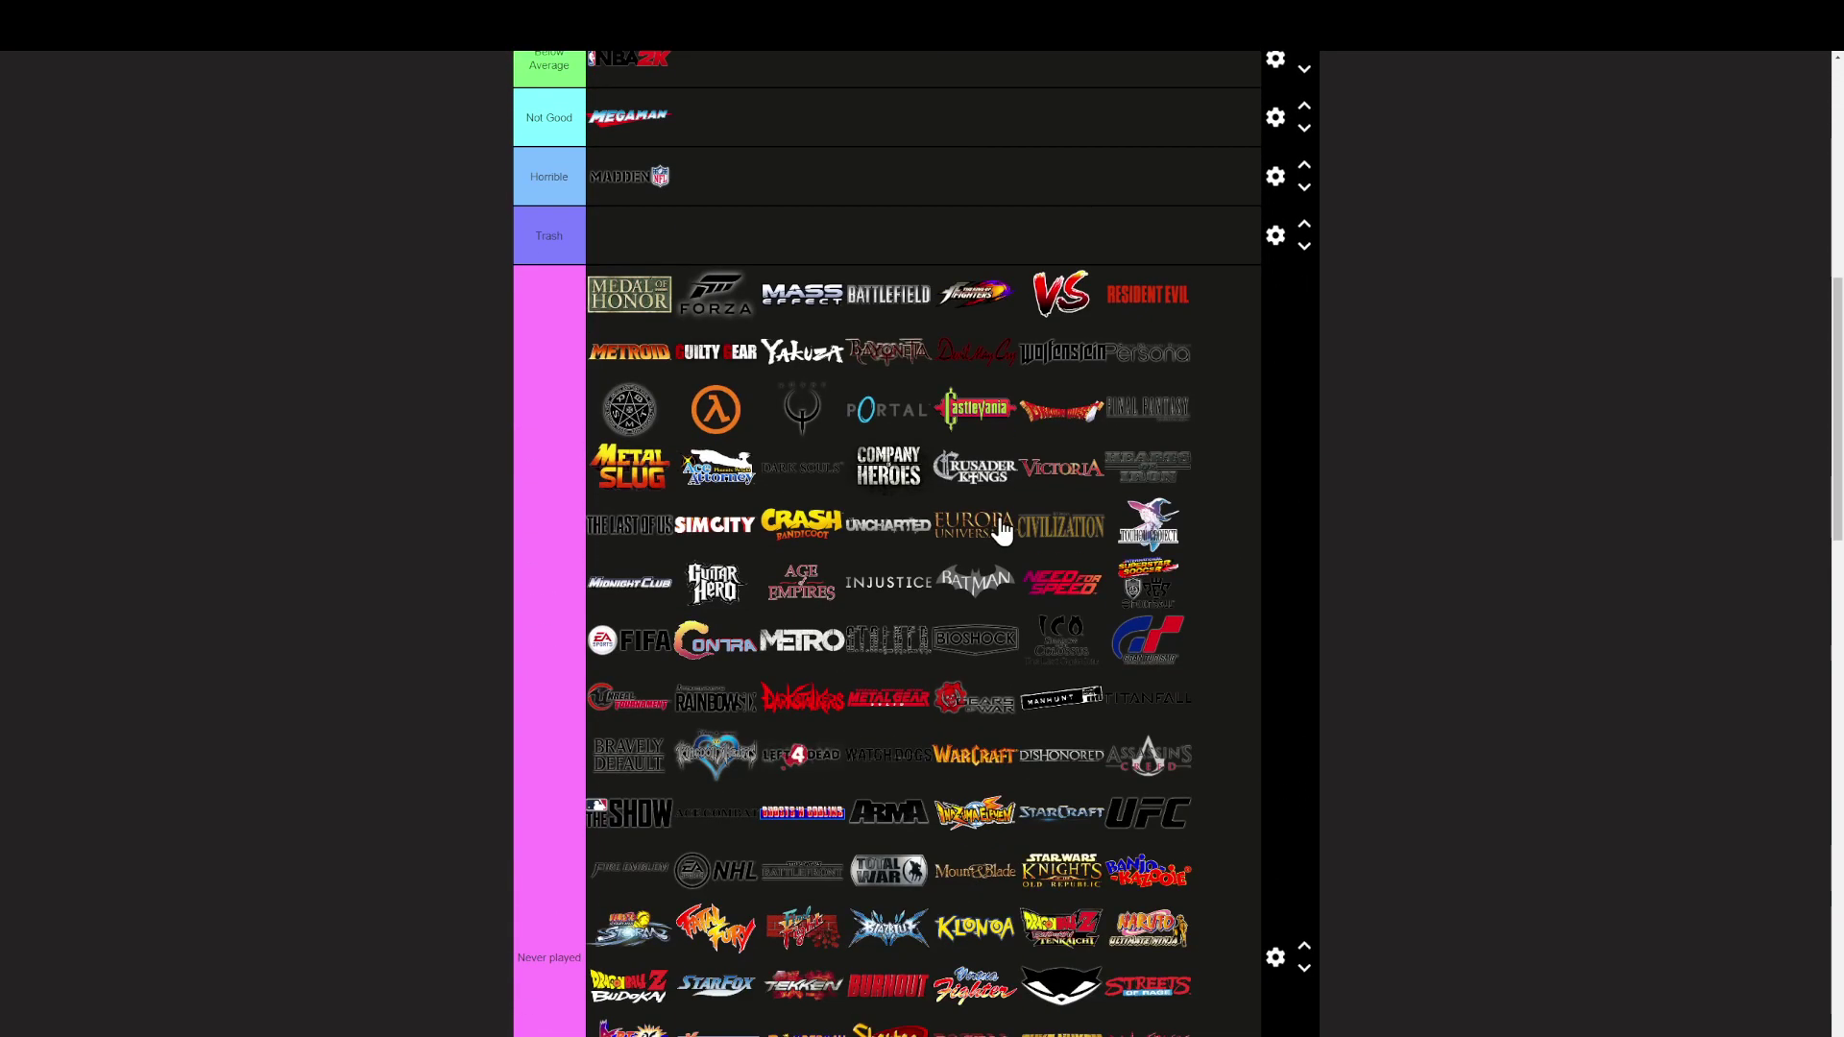
{"action": "scroll", "coordinate": [1163, 593], "scroll_direction": "down", "scroll_amount": 5}
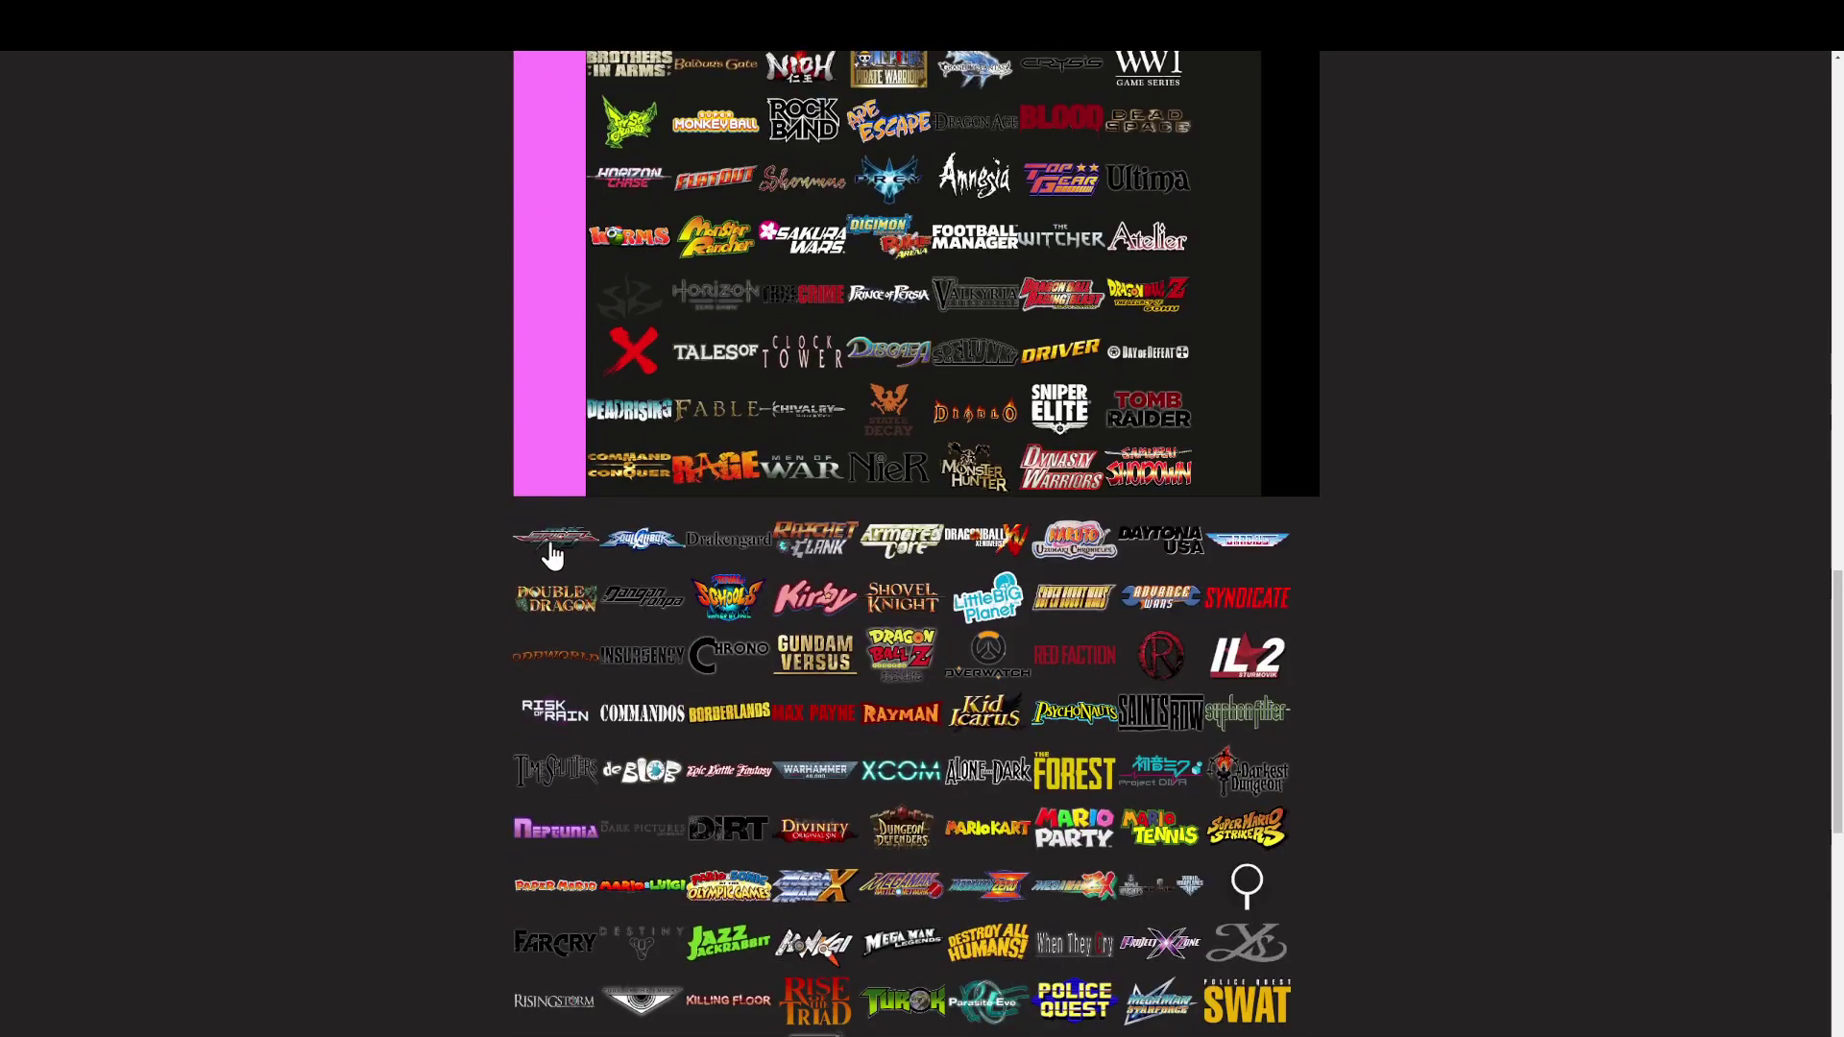
{"action": "left_click_drag", "start_coordinate": [552, 555], "coordinate": [545, 506]}
{"action": "left_click_drag", "start_coordinate": [543, 595], "coordinate": [716, 526]}
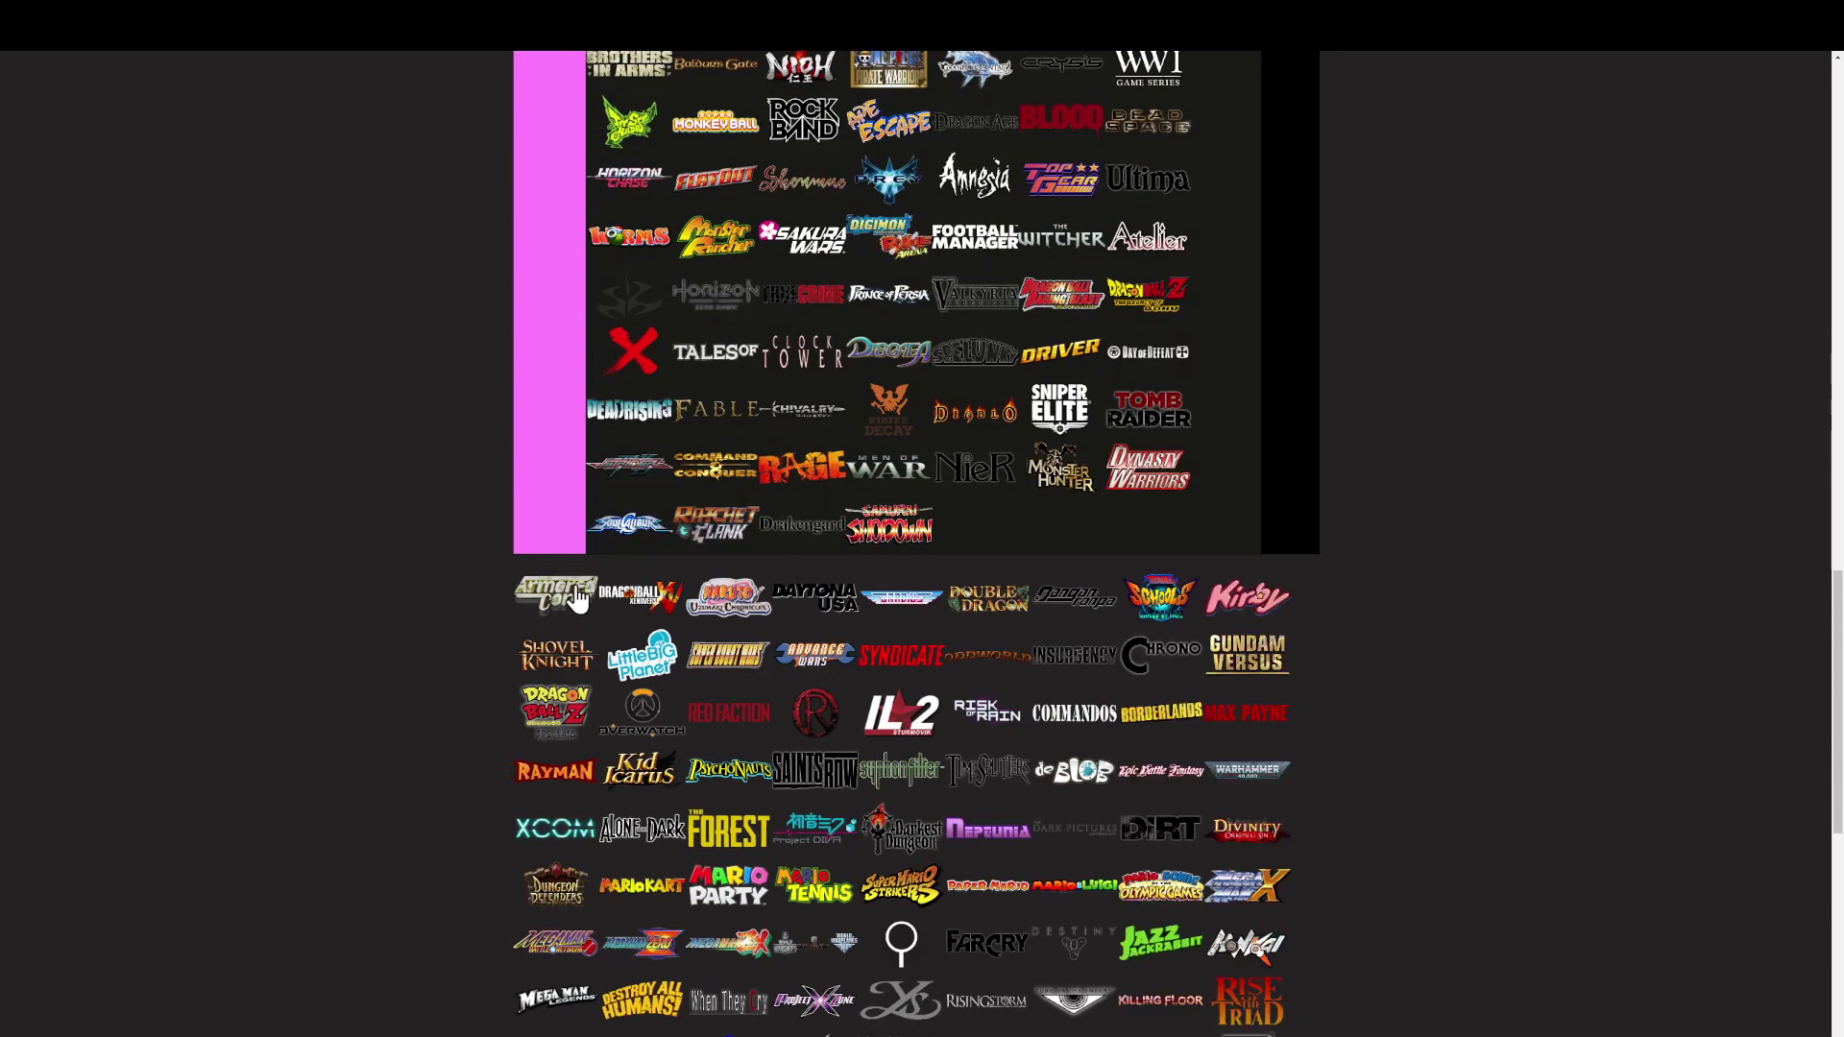
{"action": "left_click_drag", "start_coordinate": [557, 600], "coordinate": [802, 527]}
{"action": "left_click_drag", "start_coordinate": [555, 595], "coordinate": [747, 527]}
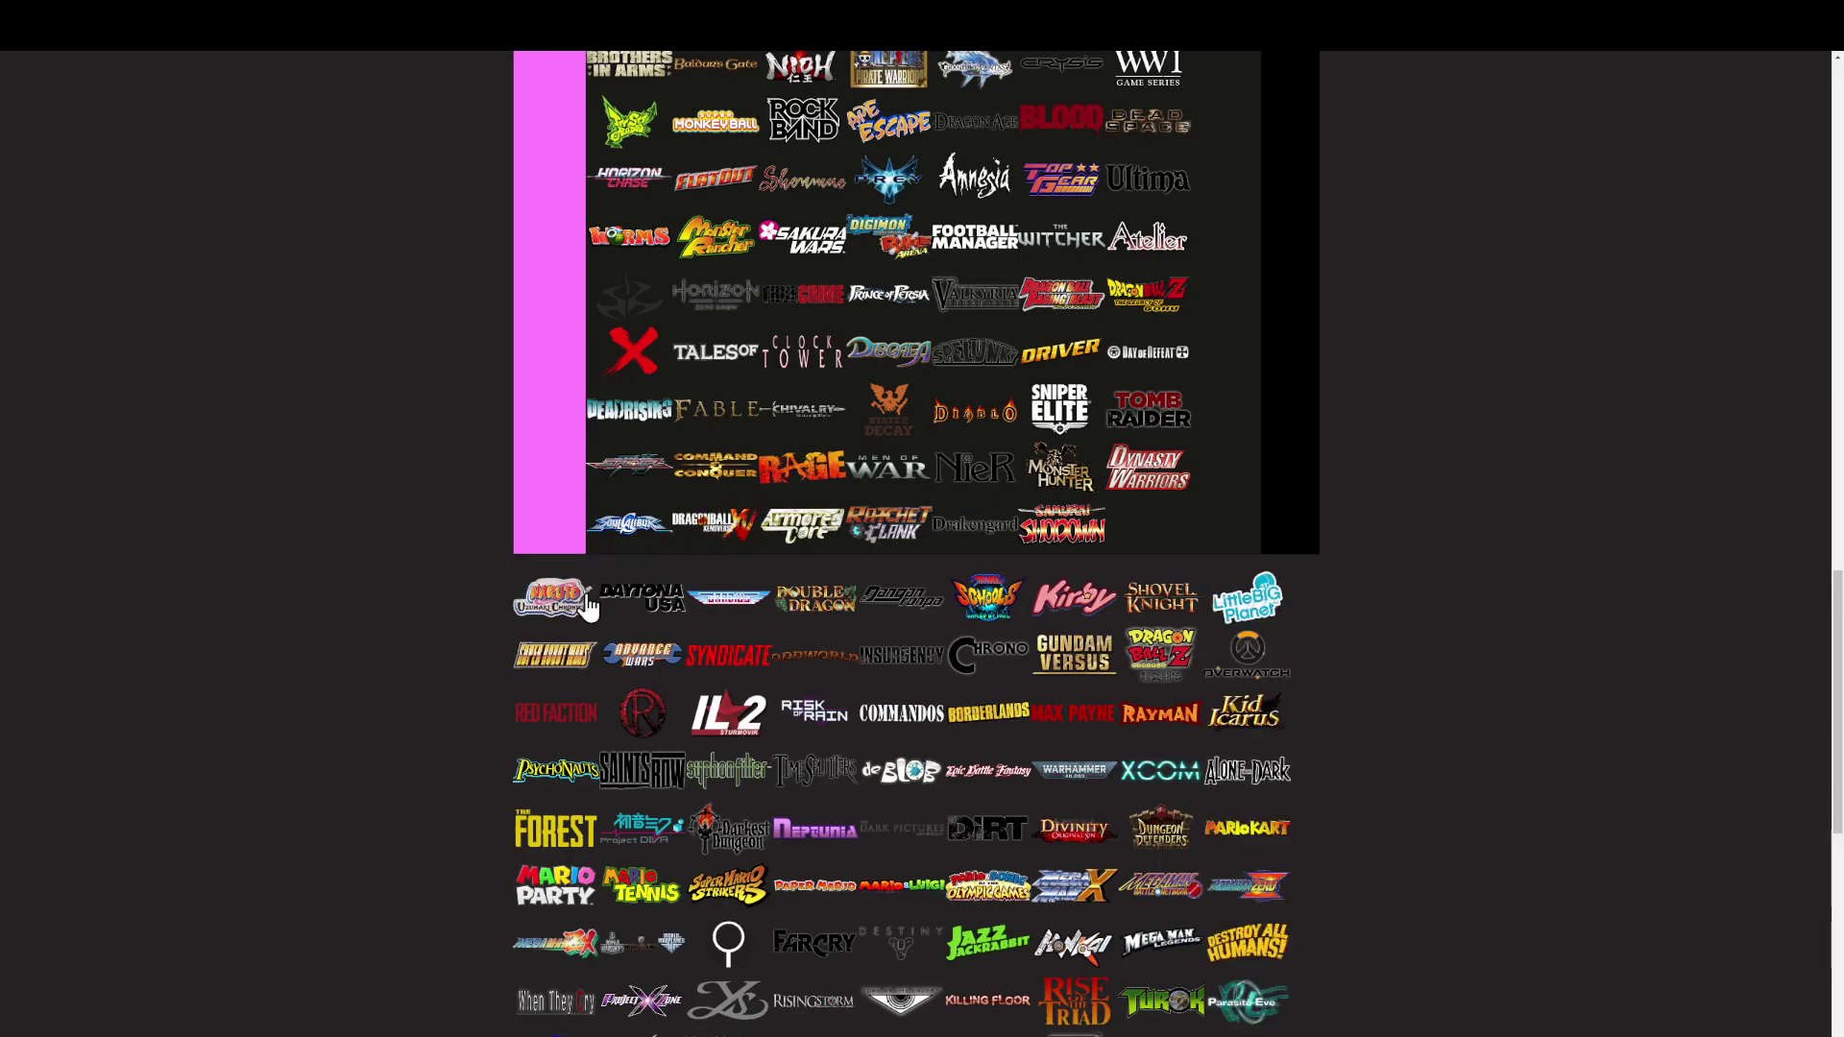
{"action": "left_click_drag", "start_coordinate": [605, 607], "coordinate": [716, 543]}
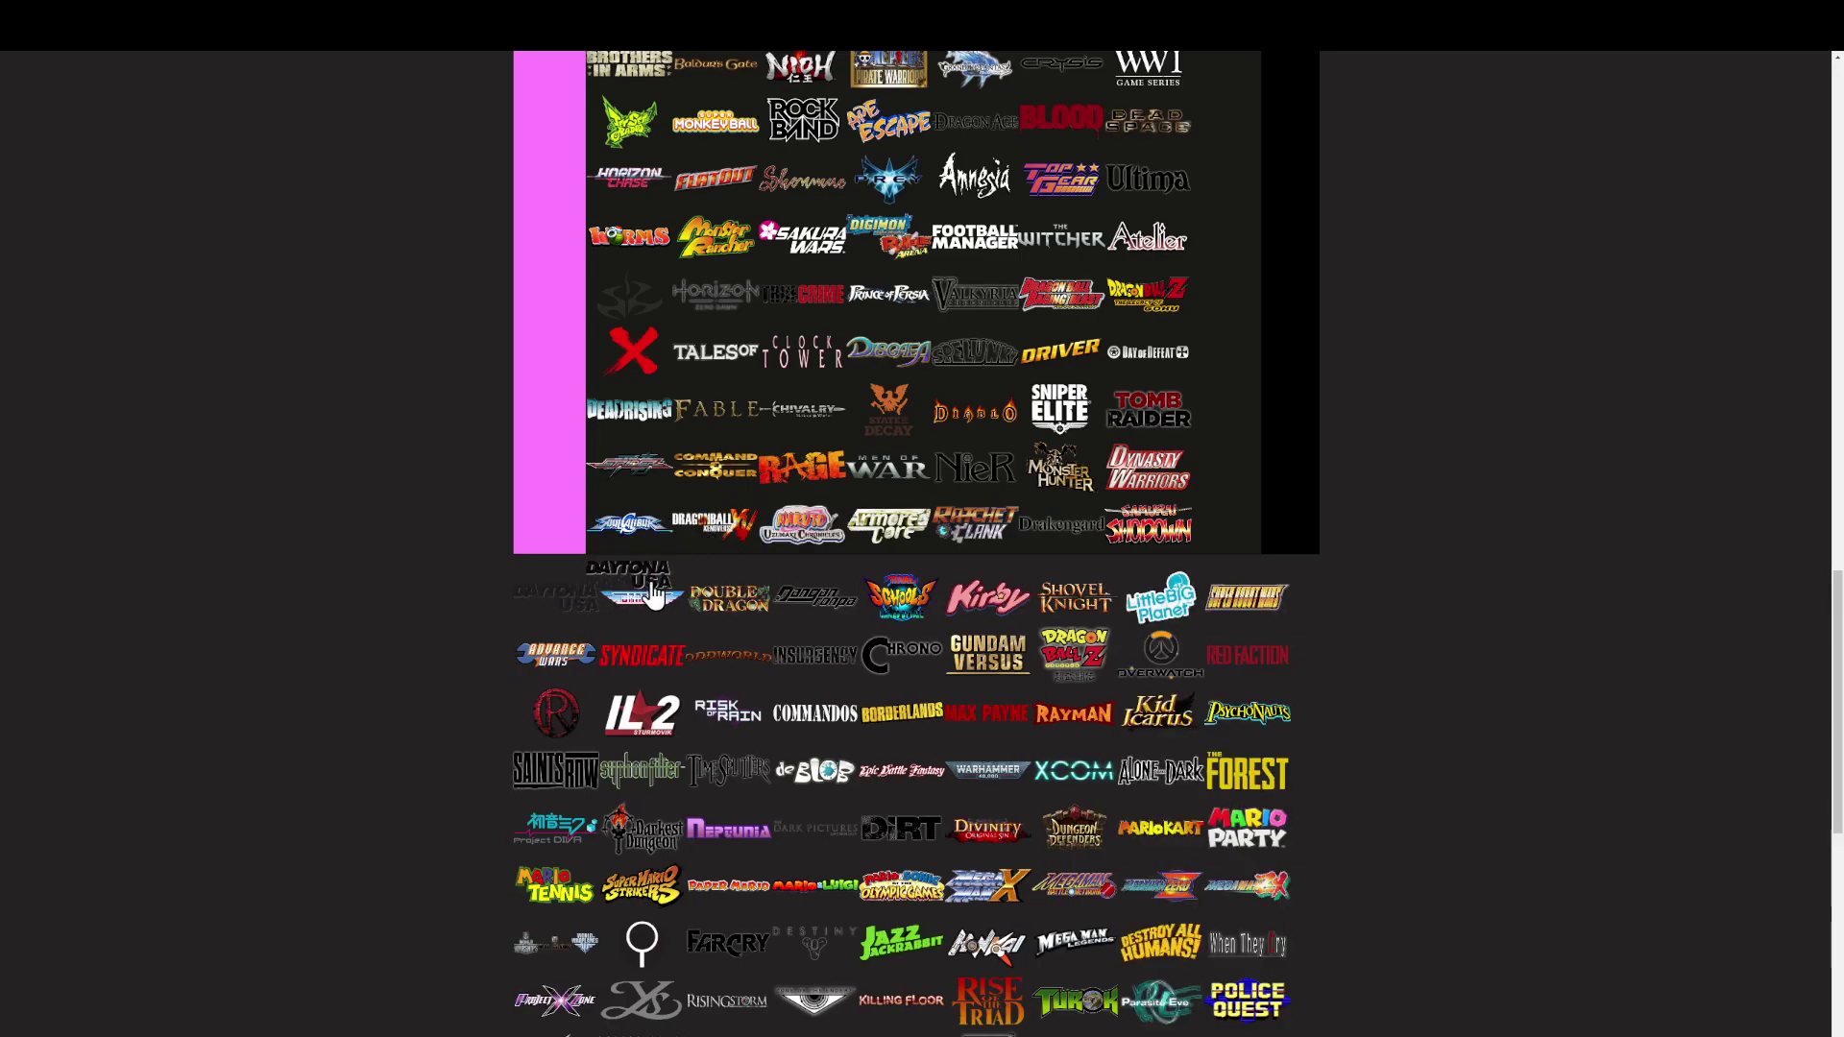
Step: Move the unranked franchises from Daytona USA through Rival Schools, including Double Dragon, to the Never played tier
{"action": "left_click_drag", "start_coordinate": [653, 595], "coordinate": [715, 543]}
{"action": "left_click_drag", "start_coordinate": [607, 651], "coordinate": [678, 626]}
{"action": "left_click_drag", "start_coordinate": [591, 668], "coordinate": [823, 605]}
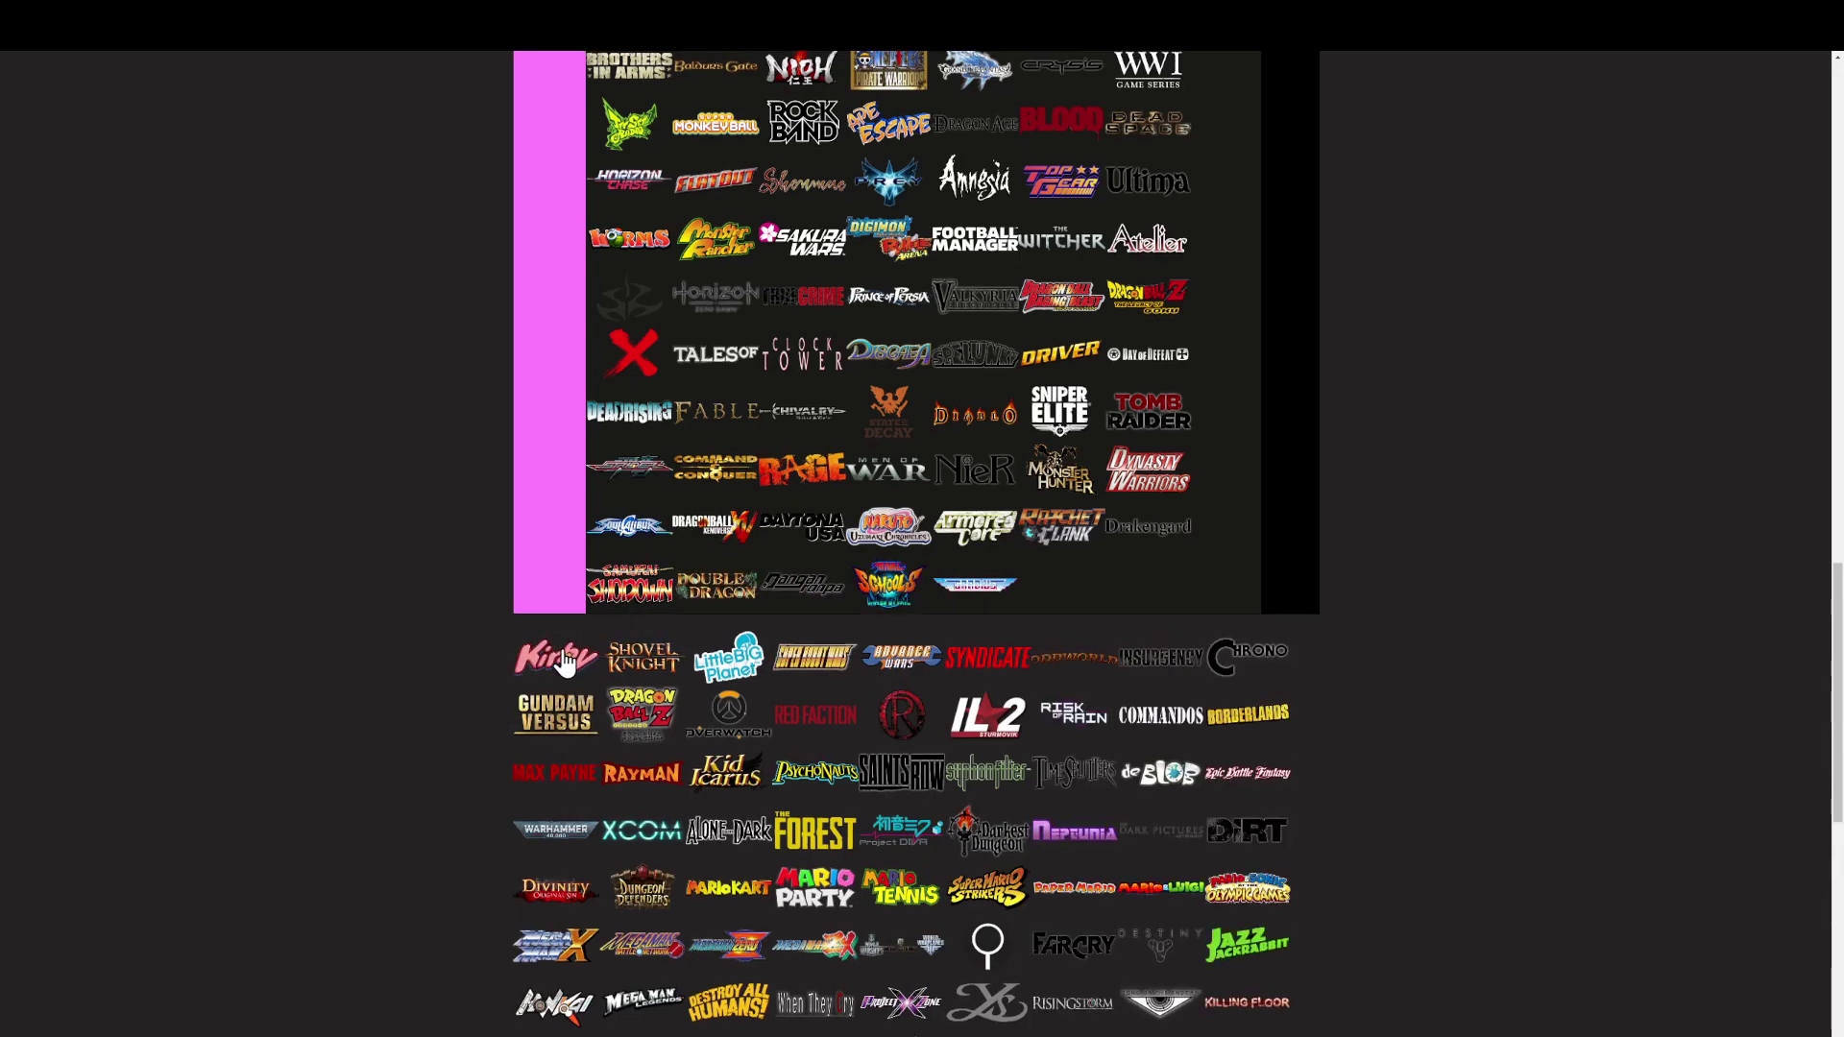
Step: Rank Kirby as Above Average
{"action": "scroll", "coordinate": [570, 736], "scroll_direction": "up", "scroll_amount": 1}
{"action": "left_click_drag", "start_coordinate": [562, 730], "coordinate": [967, 166]}
{"action": "scroll", "coordinate": [581, 711], "scroll_direction": "up", "scroll_amount": 10}
{"action": "scroll", "coordinate": [675, 708], "scroll_direction": "up", "scroll_amount": 4}
Step: Rank LittleBigPlanet as Good
{"action": "scroll", "coordinate": [947, 326], "scroll_direction": "down", "scroll_amount": 18}
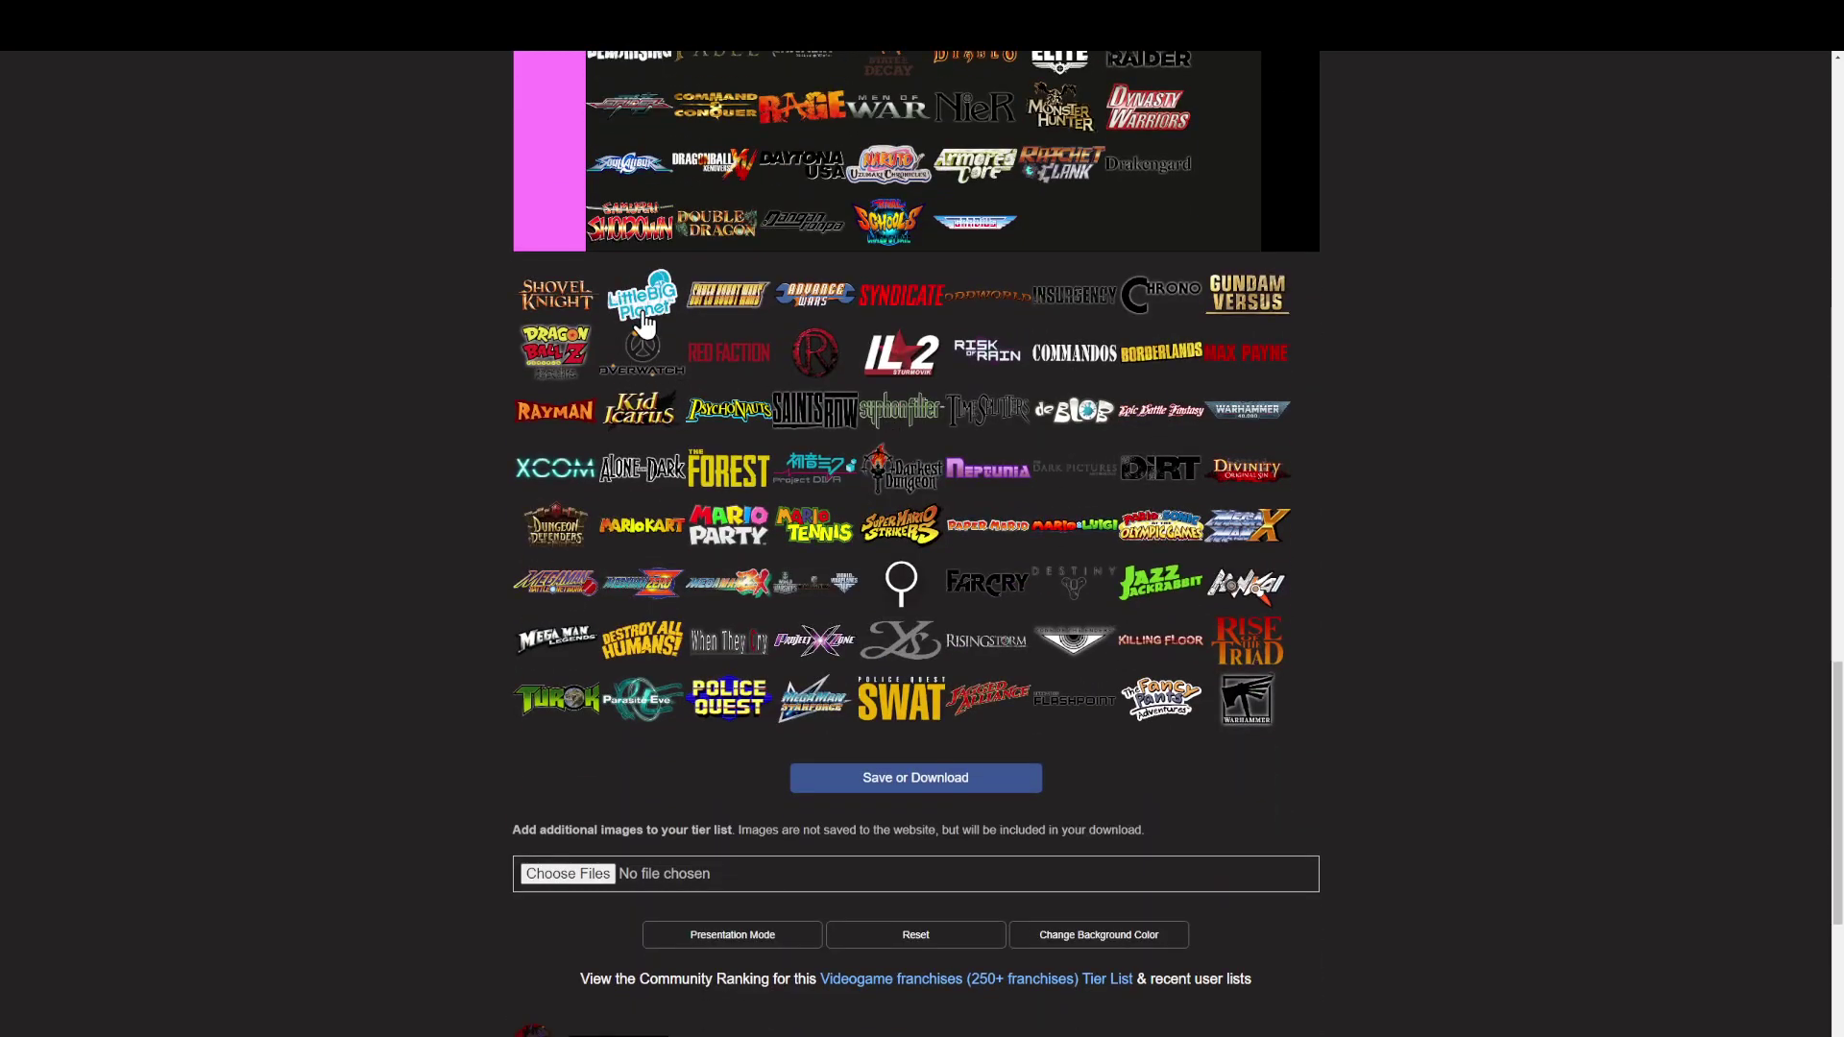
{"action": "scroll", "coordinate": [653, 365], "scroll_direction": "up", "scroll_amount": 11}
{"action": "left_click_drag", "start_coordinate": [619, 312], "coordinate": [1141, 414]}
{"action": "scroll", "coordinate": [710, 484], "scroll_direction": "up", "scroll_amount": 10}
Step: Move the unranked franchises from Shovel Knight through Dragon Ball Z, including Advance Wars, Syndicate, Oddworld, Insurgency, Chrono and Gundam Versus, to the Never played tier
{"action": "scroll", "coordinate": [1105, 404], "scroll_direction": "down", "scroll_amount": 19}
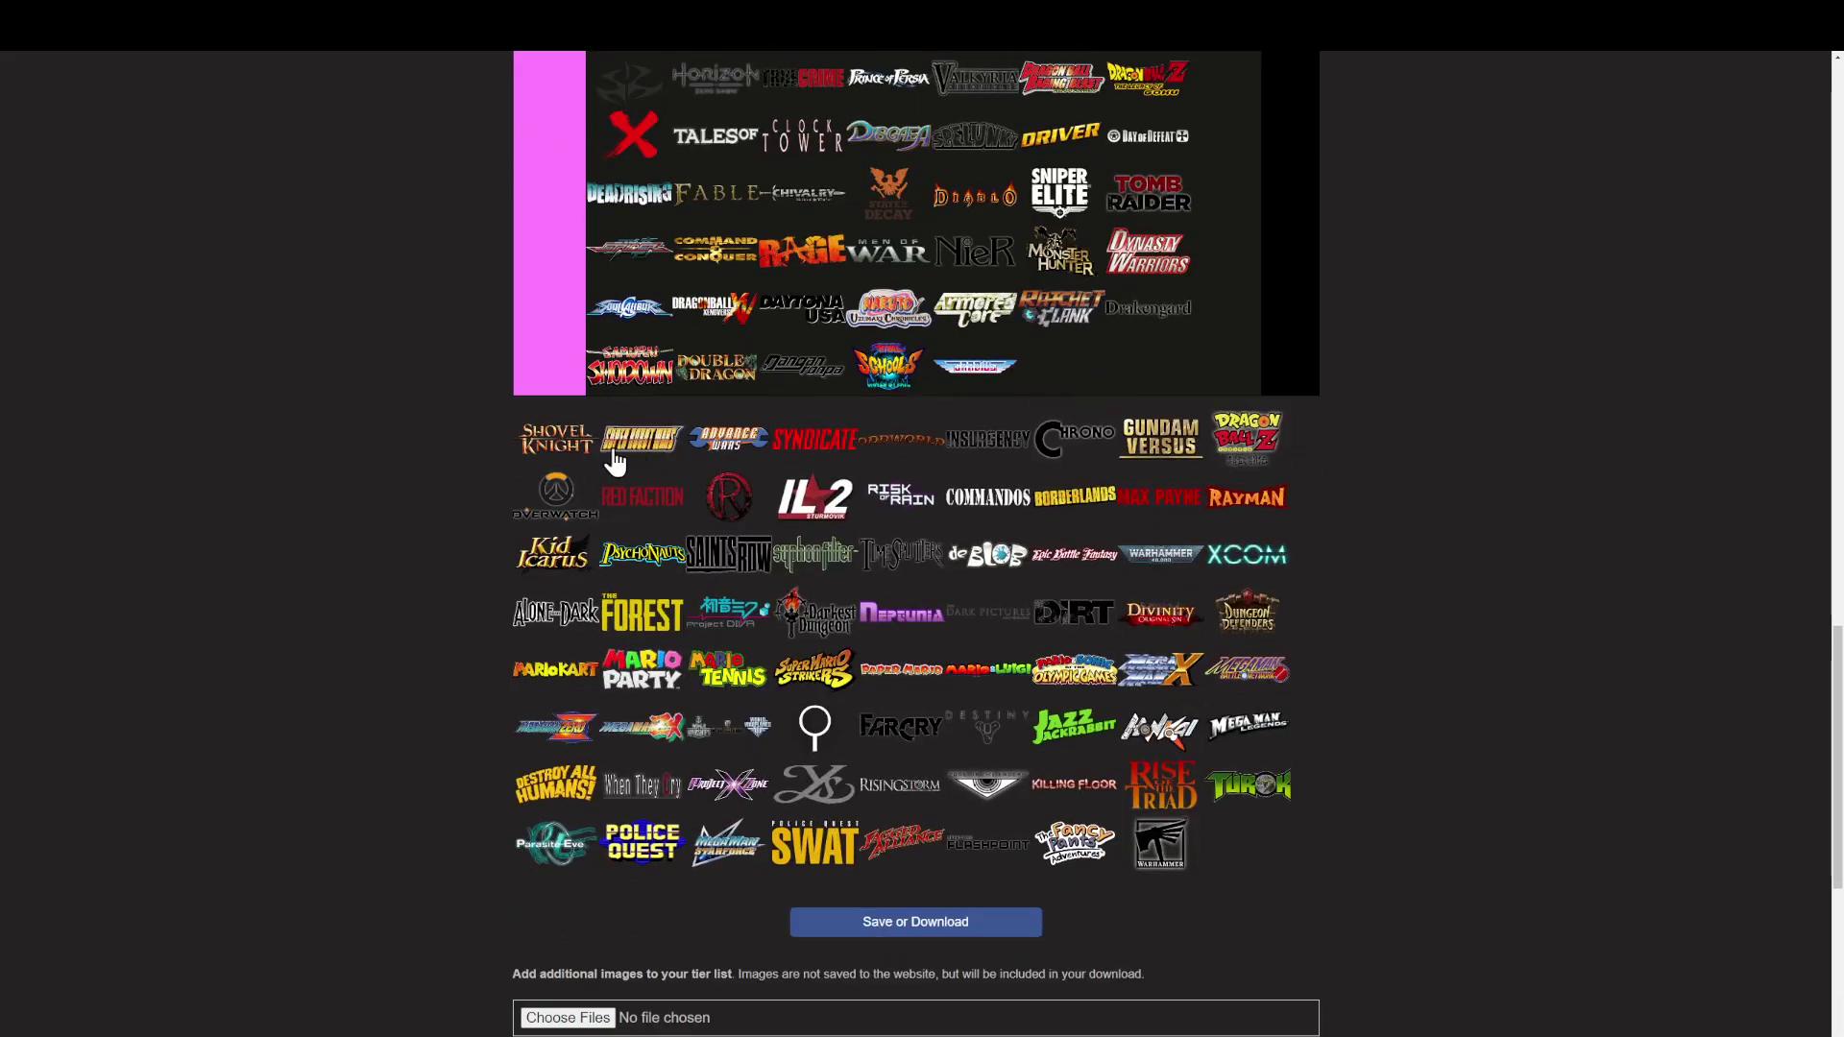
{"action": "left_click_drag", "start_coordinate": [605, 428], "coordinate": [704, 373]}
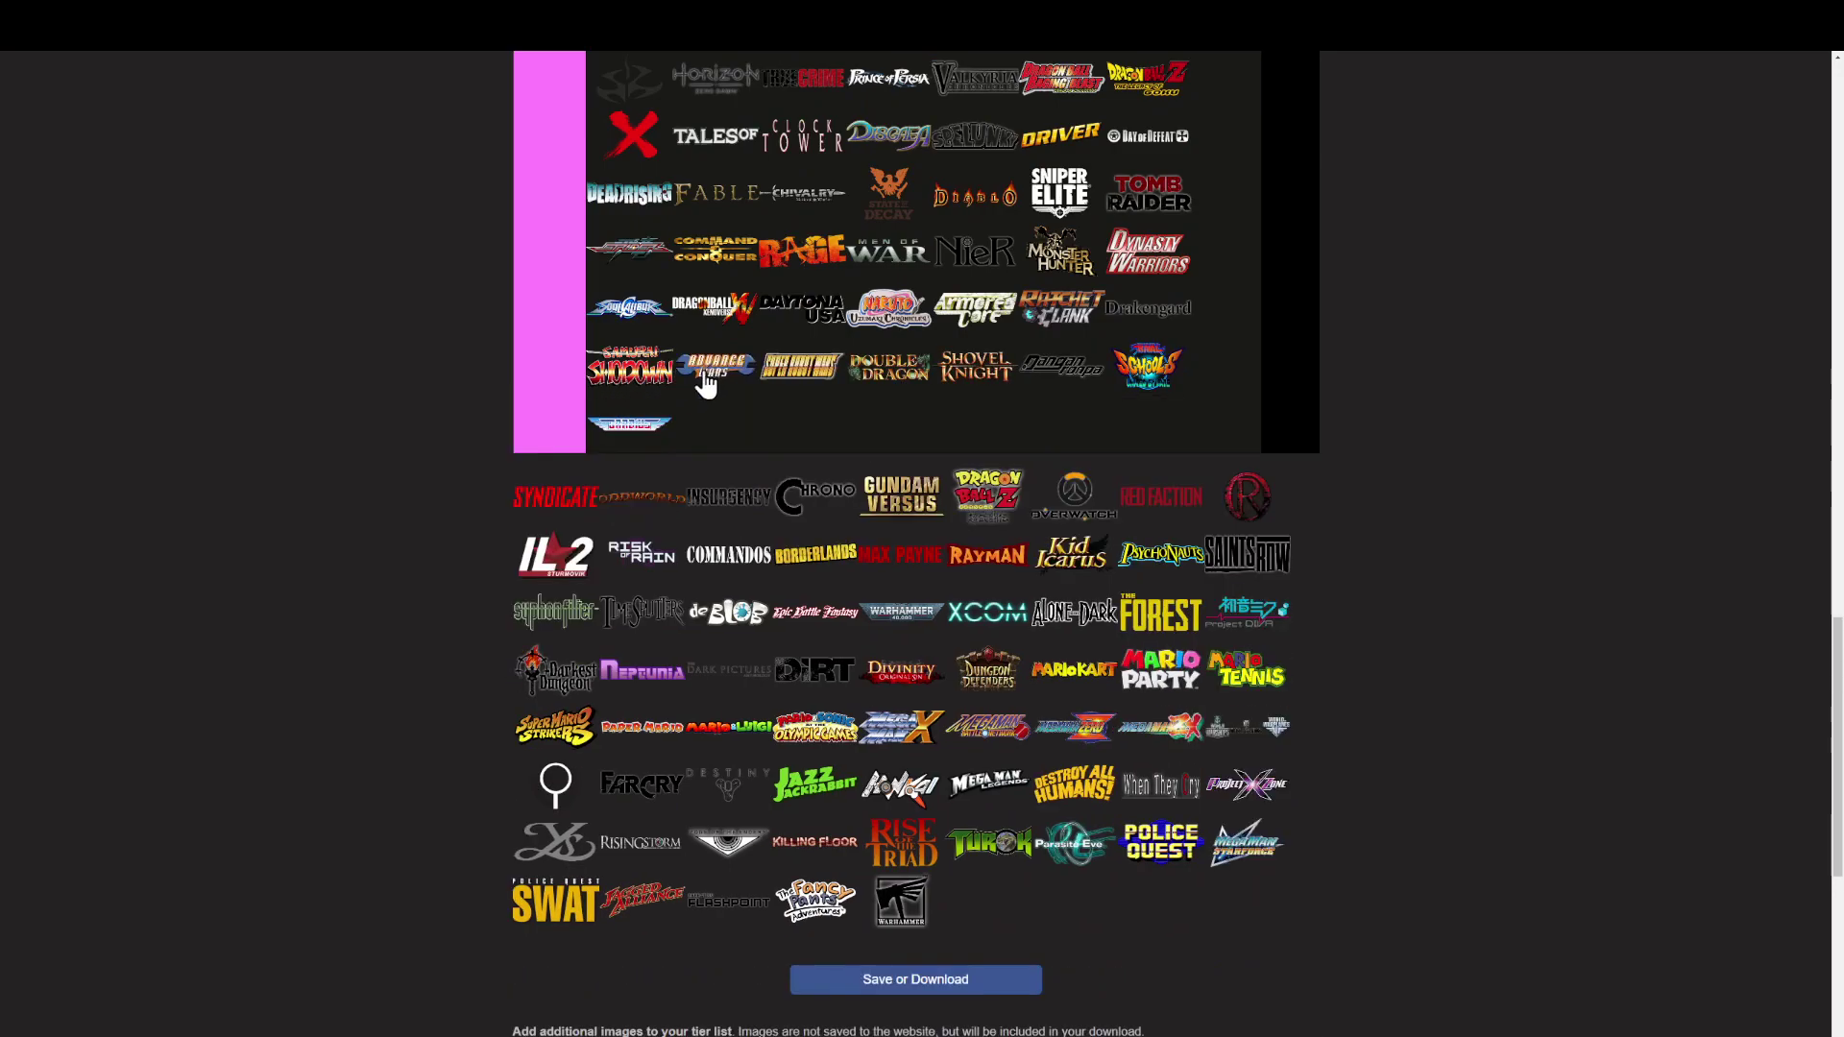
{"action": "left_click_drag", "start_coordinate": [565, 488], "coordinate": [741, 436]}
{"action": "left_click_drag", "start_coordinate": [611, 510], "coordinate": [703, 459]}
{"action": "left_click_drag", "start_coordinate": [561, 488], "coordinate": [768, 432]}
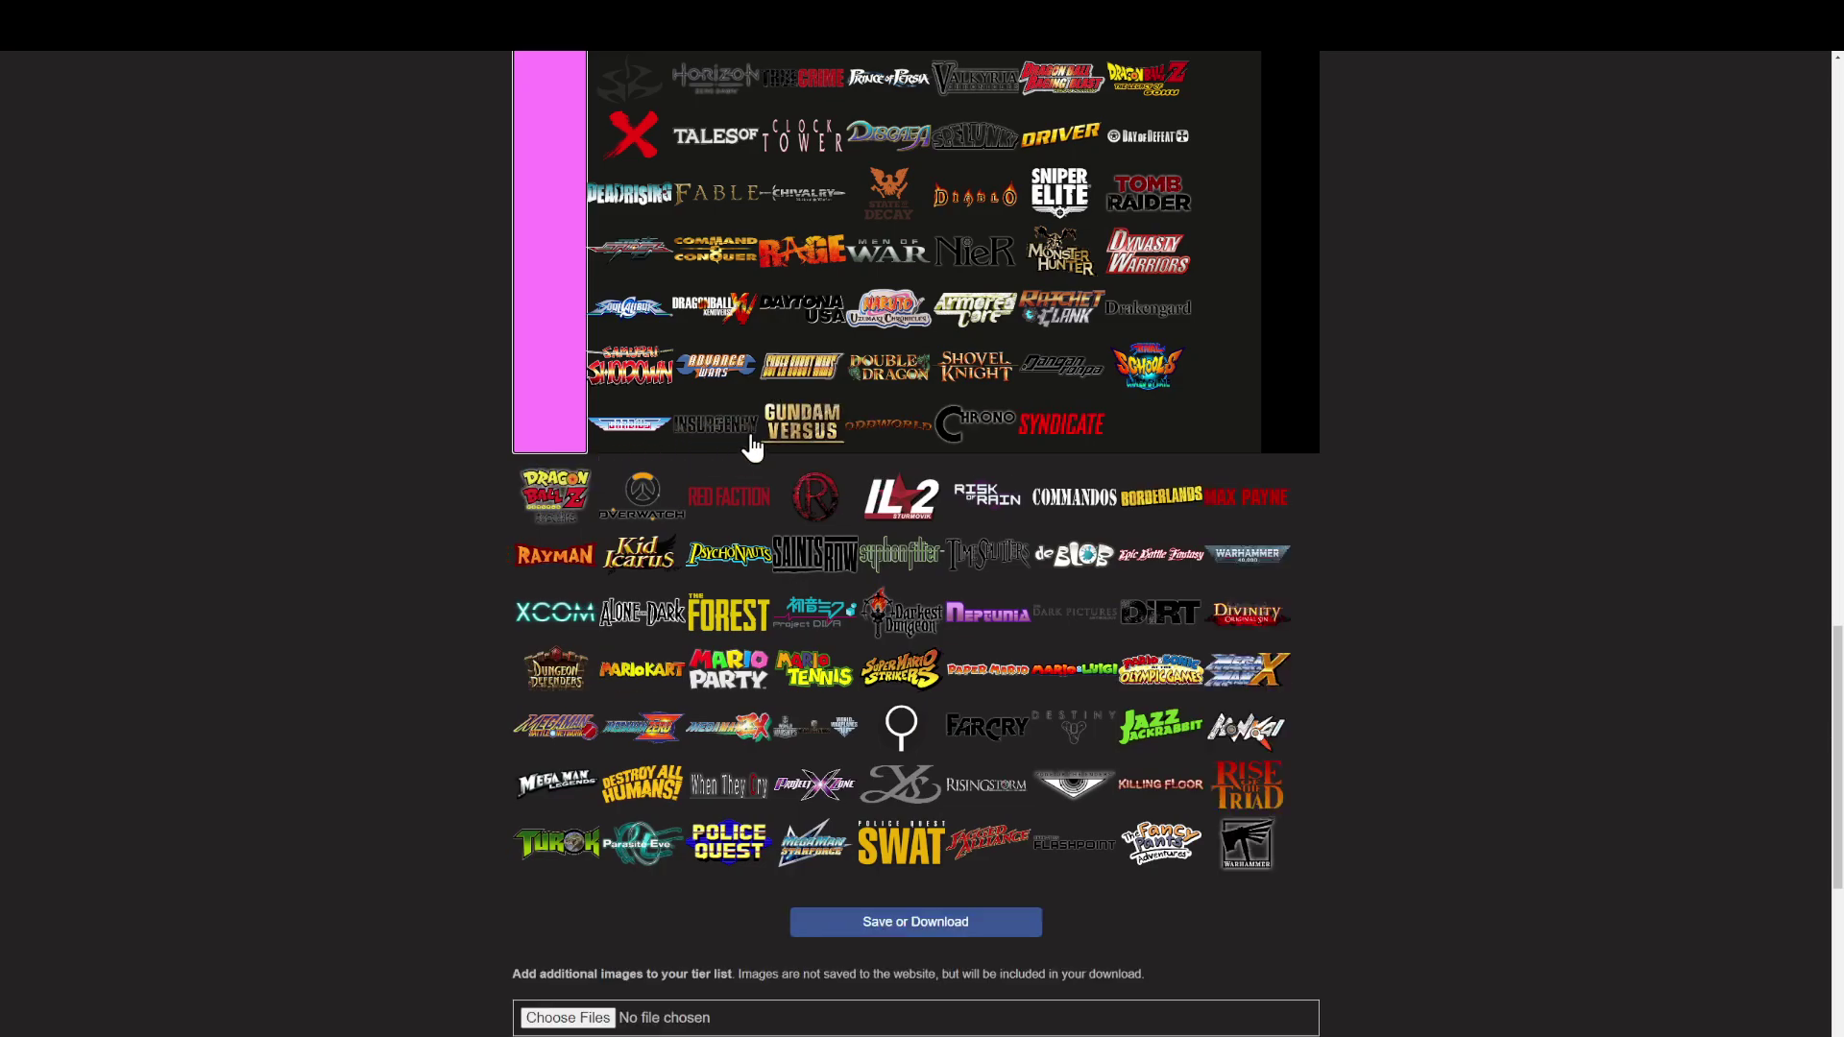
{"action": "left_click_drag", "start_coordinate": [573, 499], "coordinate": [716, 428]}
Step: Rank Overwatch as Trash
{"action": "scroll", "coordinate": [580, 487], "scroll_direction": "up", "scroll_amount": 5}
{"action": "left_click_drag", "start_coordinate": [596, 492], "coordinate": [660, 472]}
{"action": "scroll", "coordinate": [762, 470], "scroll_direction": "up", "scroll_amount": 12}
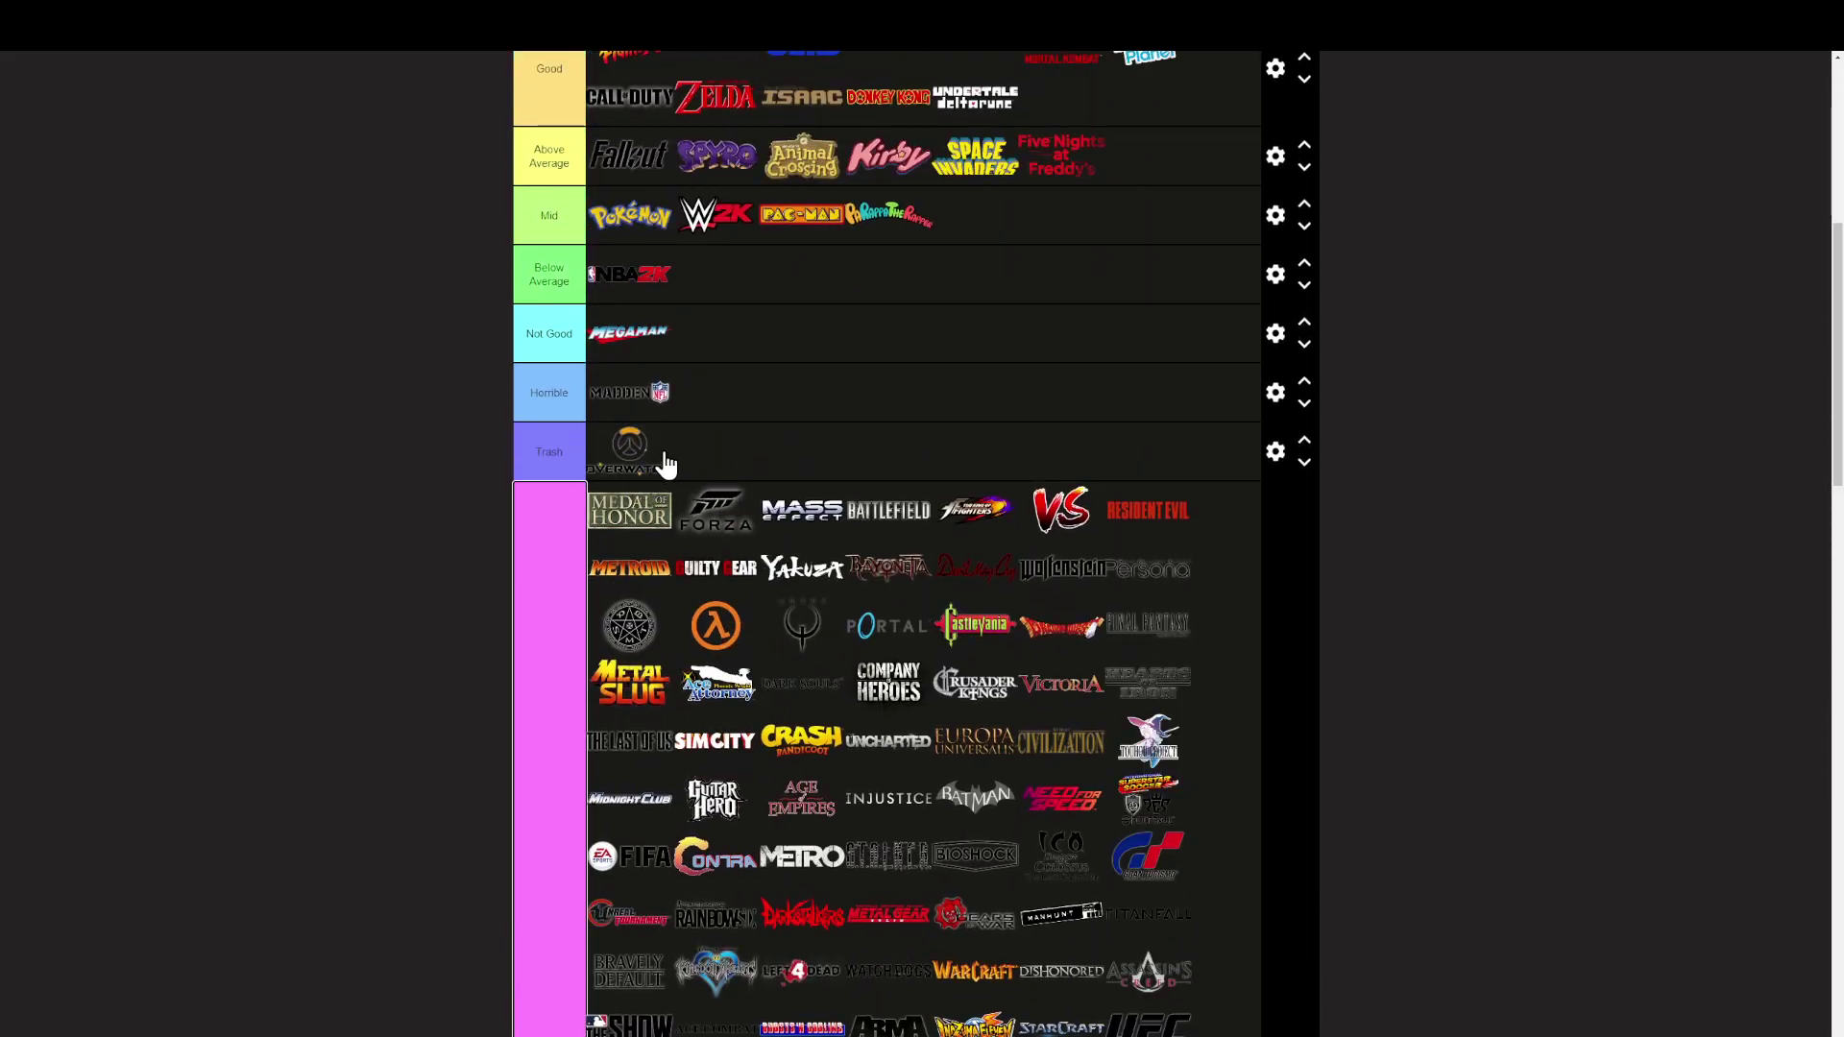
Step: Move Red Faction, the red R logo, IL-2, Risk of Rain, Commandos, Borderlands, Max Payne and Rayman to the Never played tier
{"action": "scroll", "coordinate": [665, 465], "scroll_direction": "down", "scroll_amount": 13}
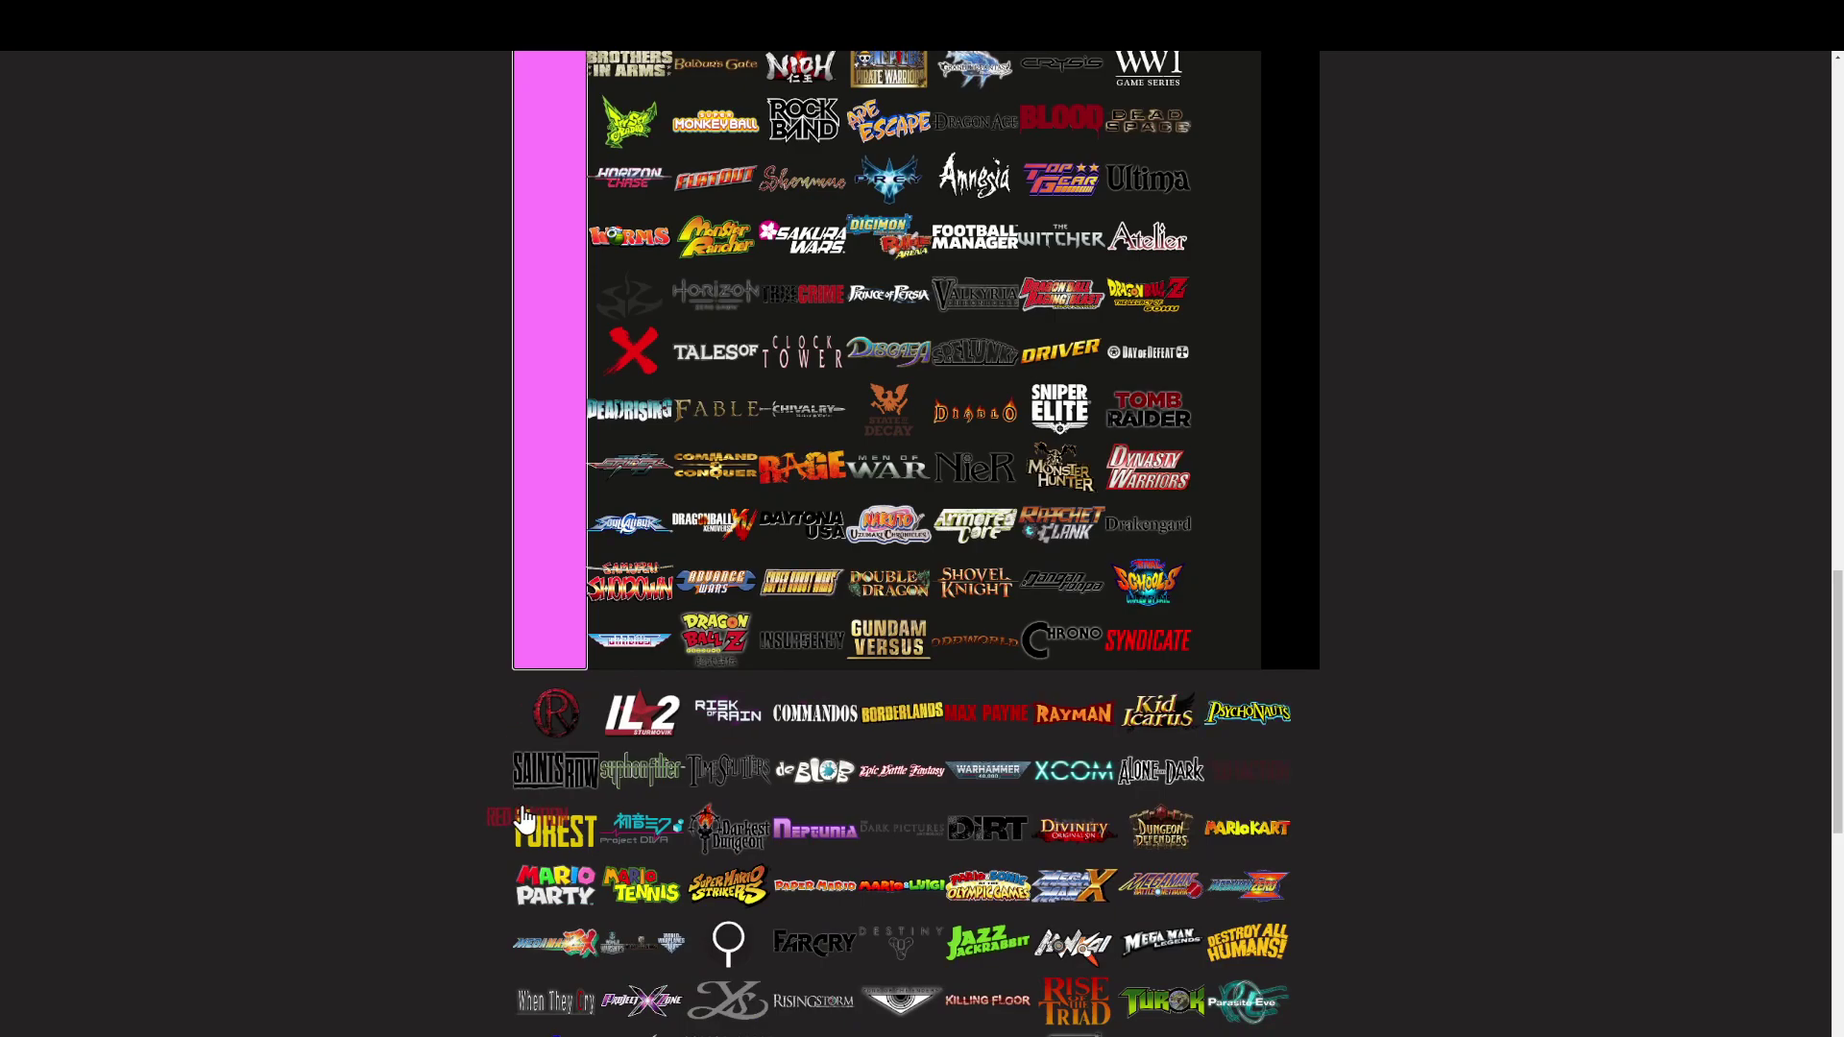
{"action": "scroll", "coordinate": [527, 823], "scroll_direction": "up", "scroll_amount": 4}
{"action": "left_click_drag", "start_coordinate": [525, 821], "coordinate": [691, 856]}
{"action": "scroll", "coordinate": [642, 811], "scroll_direction": "down", "scroll_amount": 6}
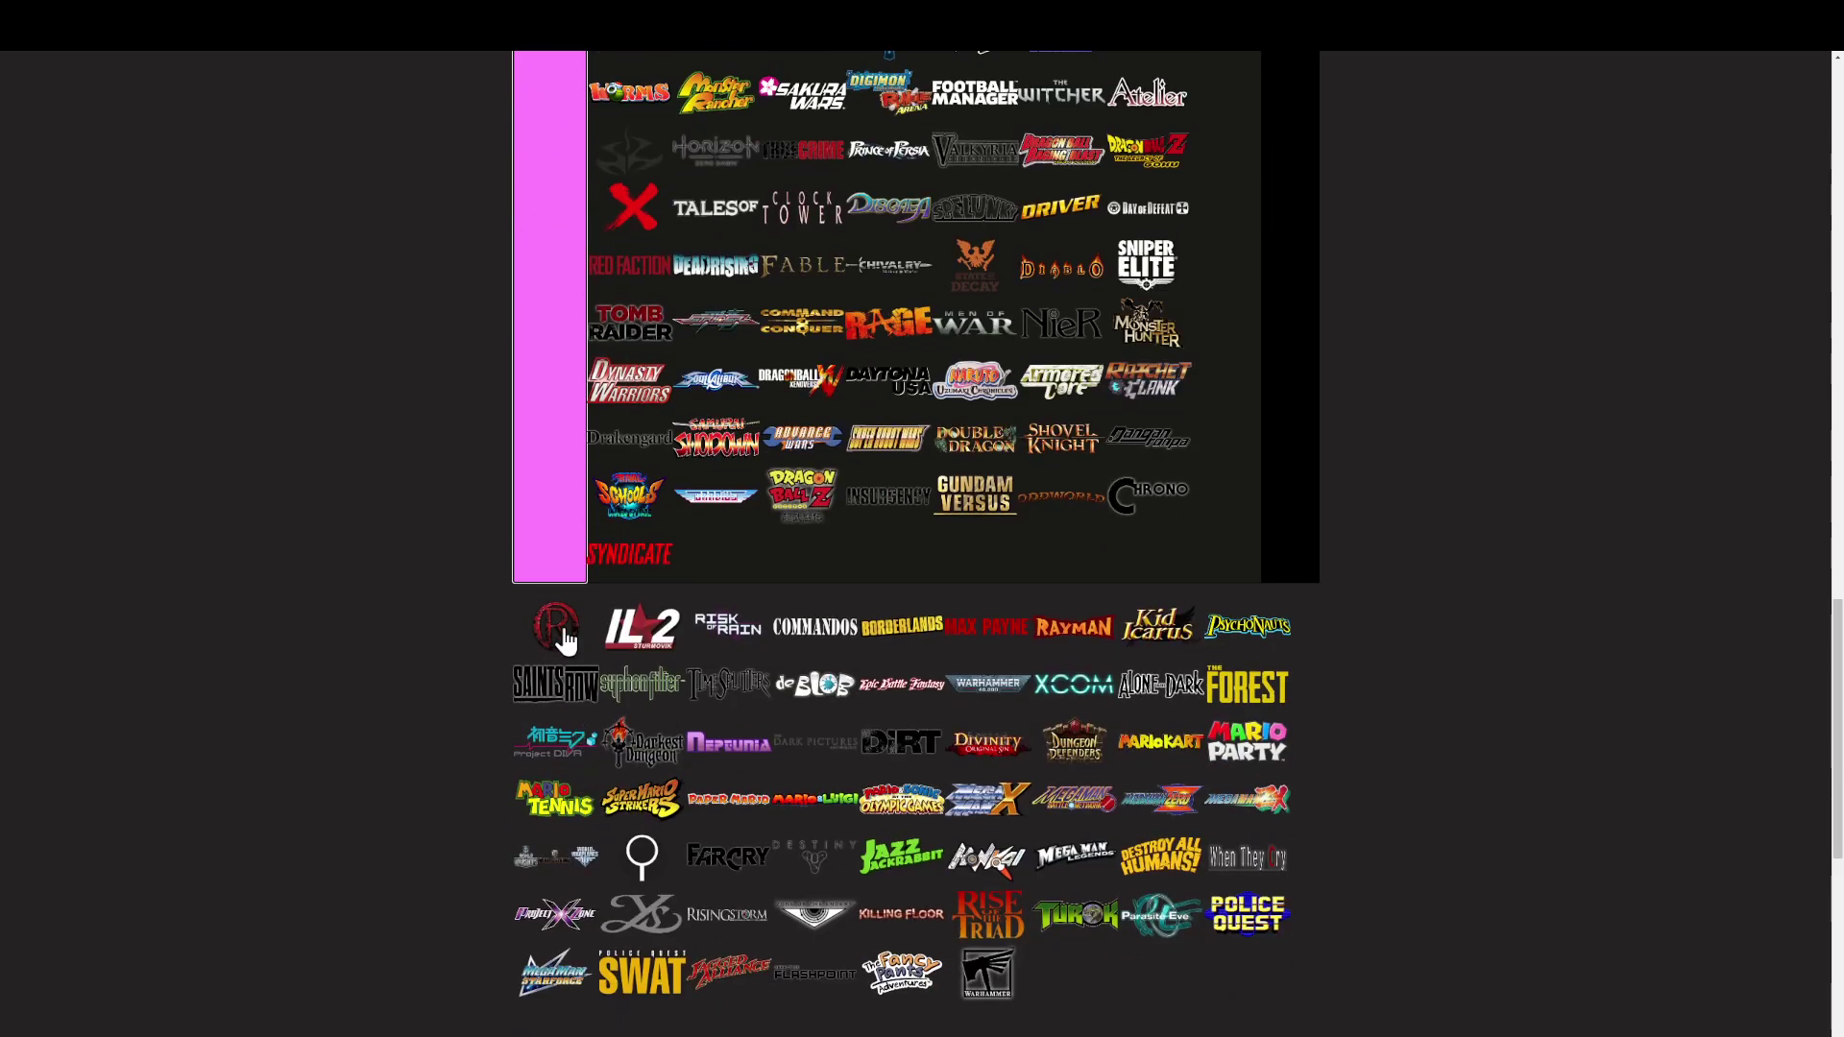
{"action": "left_click_drag", "start_coordinate": [562, 631], "coordinate": [644, 552]}
{"action": "left_click_drag", "start_coordinate": [558, 645], "coordinate": [684, 568]}
{"action": "left_click_drag", "start_coordinate": [592, 641], "coordinate": [747, 551]}
Step: Move Rayman from the Never played tier to the Good tier
{"action": "scroll", "coordinate": [749, 556], "scroll_direction": "up", "scroll_amount": 1}
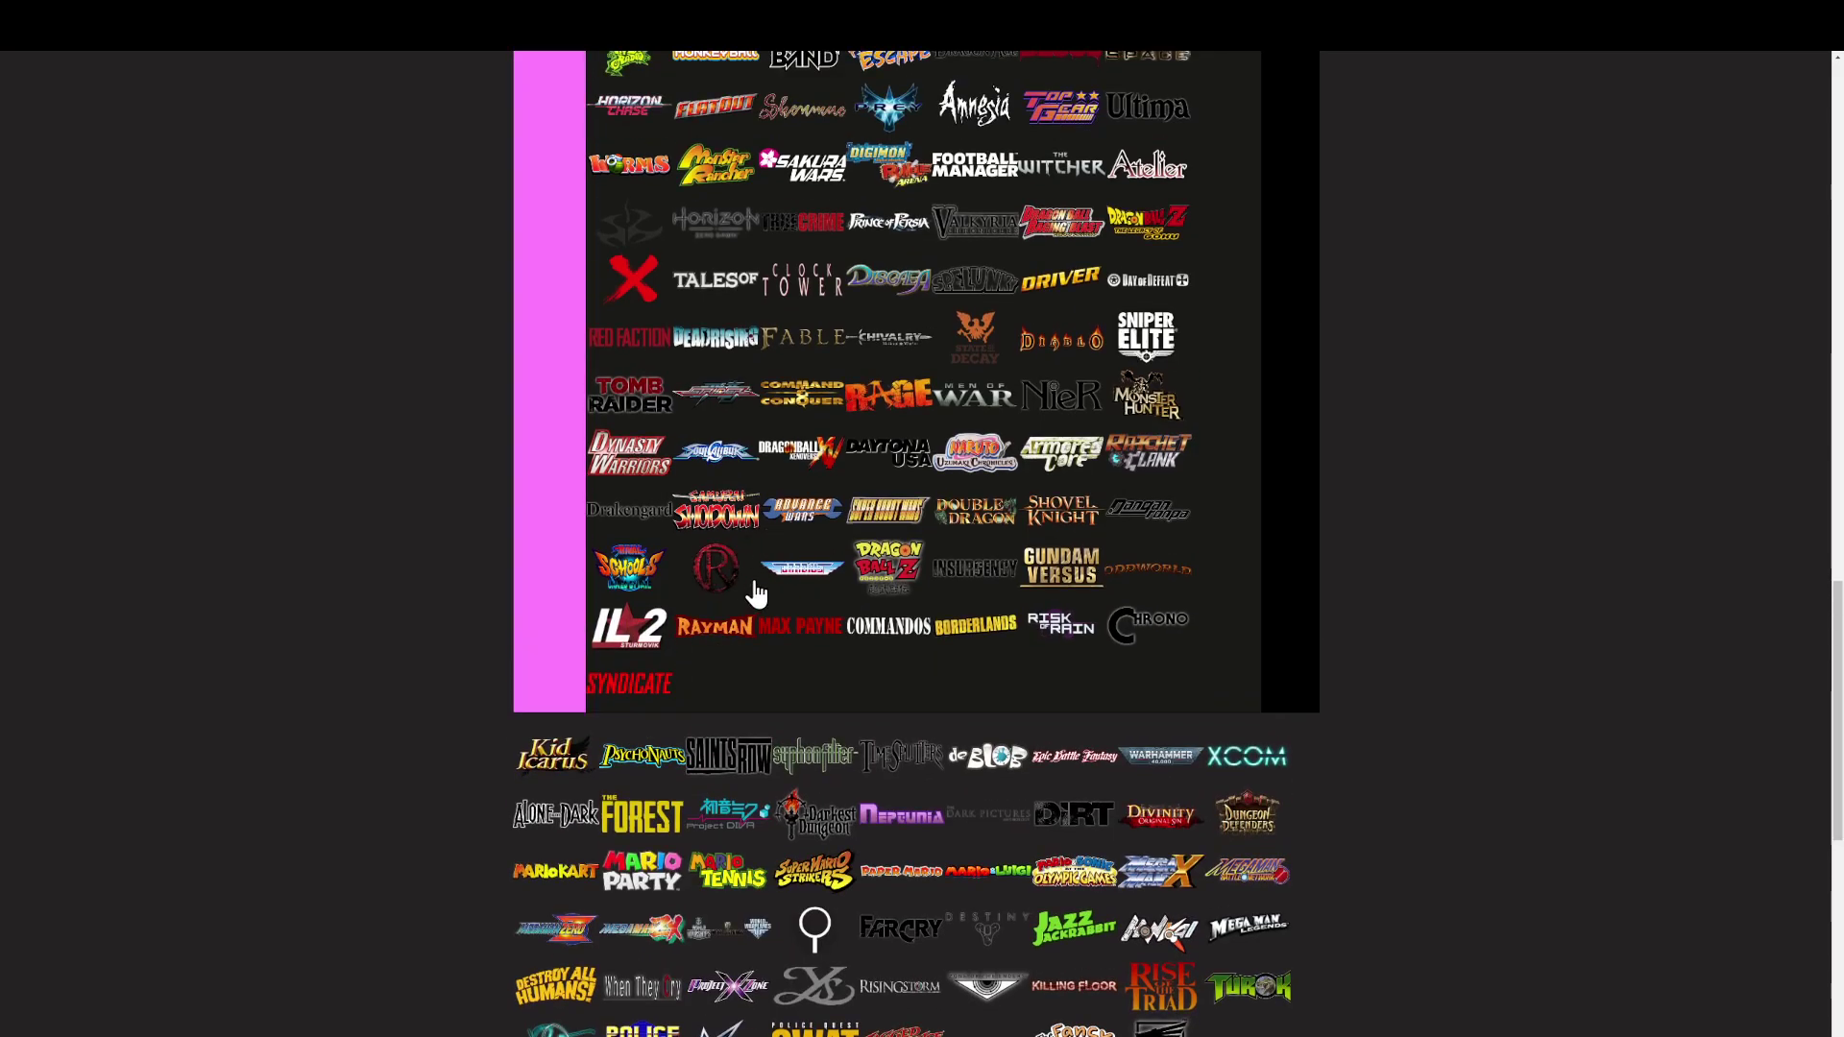
{"action": "scroll", "coordinate": [725, 624], "scroll_direction": "up", "scroll_amount": 15}
{"action": "left_click_drag", "start_coordinate": [720, 630], "coordinate": [939, 555]}
{"action": "scroll", "coordinate": [730, 620], "scroll_direction": "up", "scroll_amount": 5}
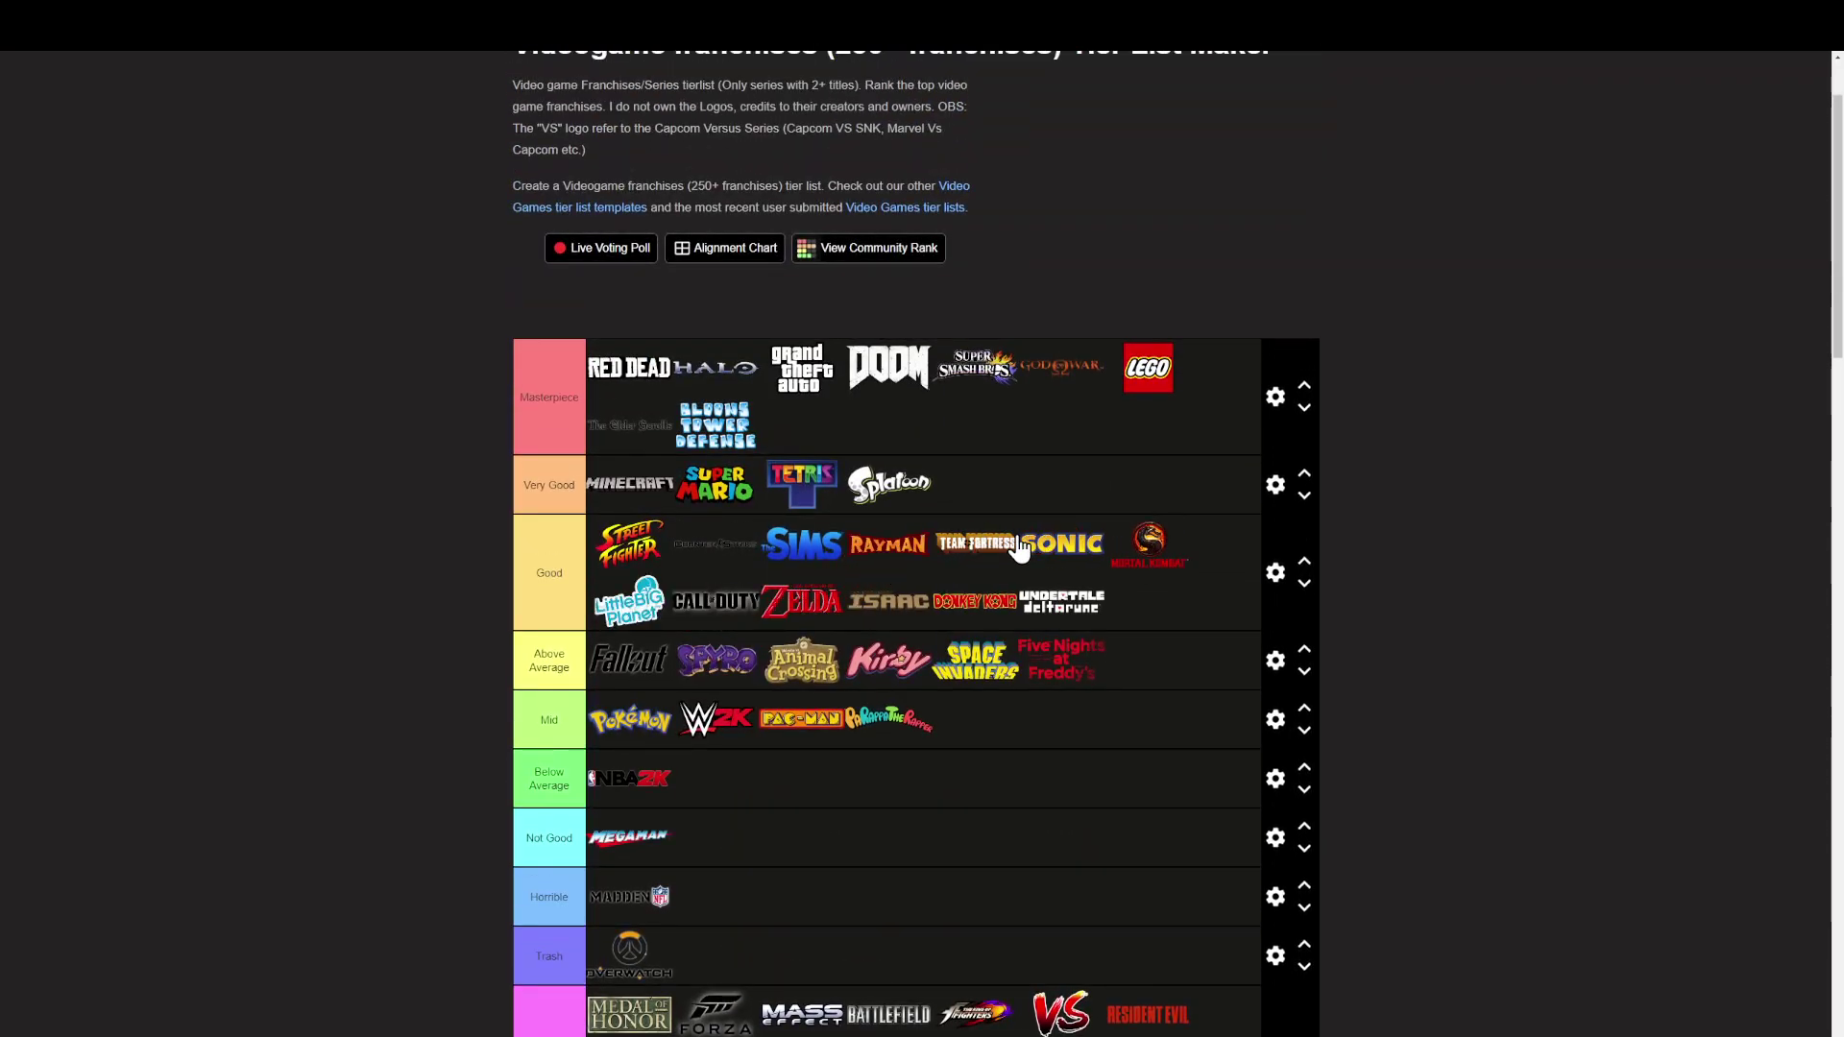
Step: Move the franchises from Kid Icarus through Warhammer, including Psychonauts, Saints Row and de Blob, plus Super Mario Strikers, to the Never played tier
{"action": "scroll", "coordinate": [1020, 548], "scroll_direction": "down", "scroll_amount": 20}
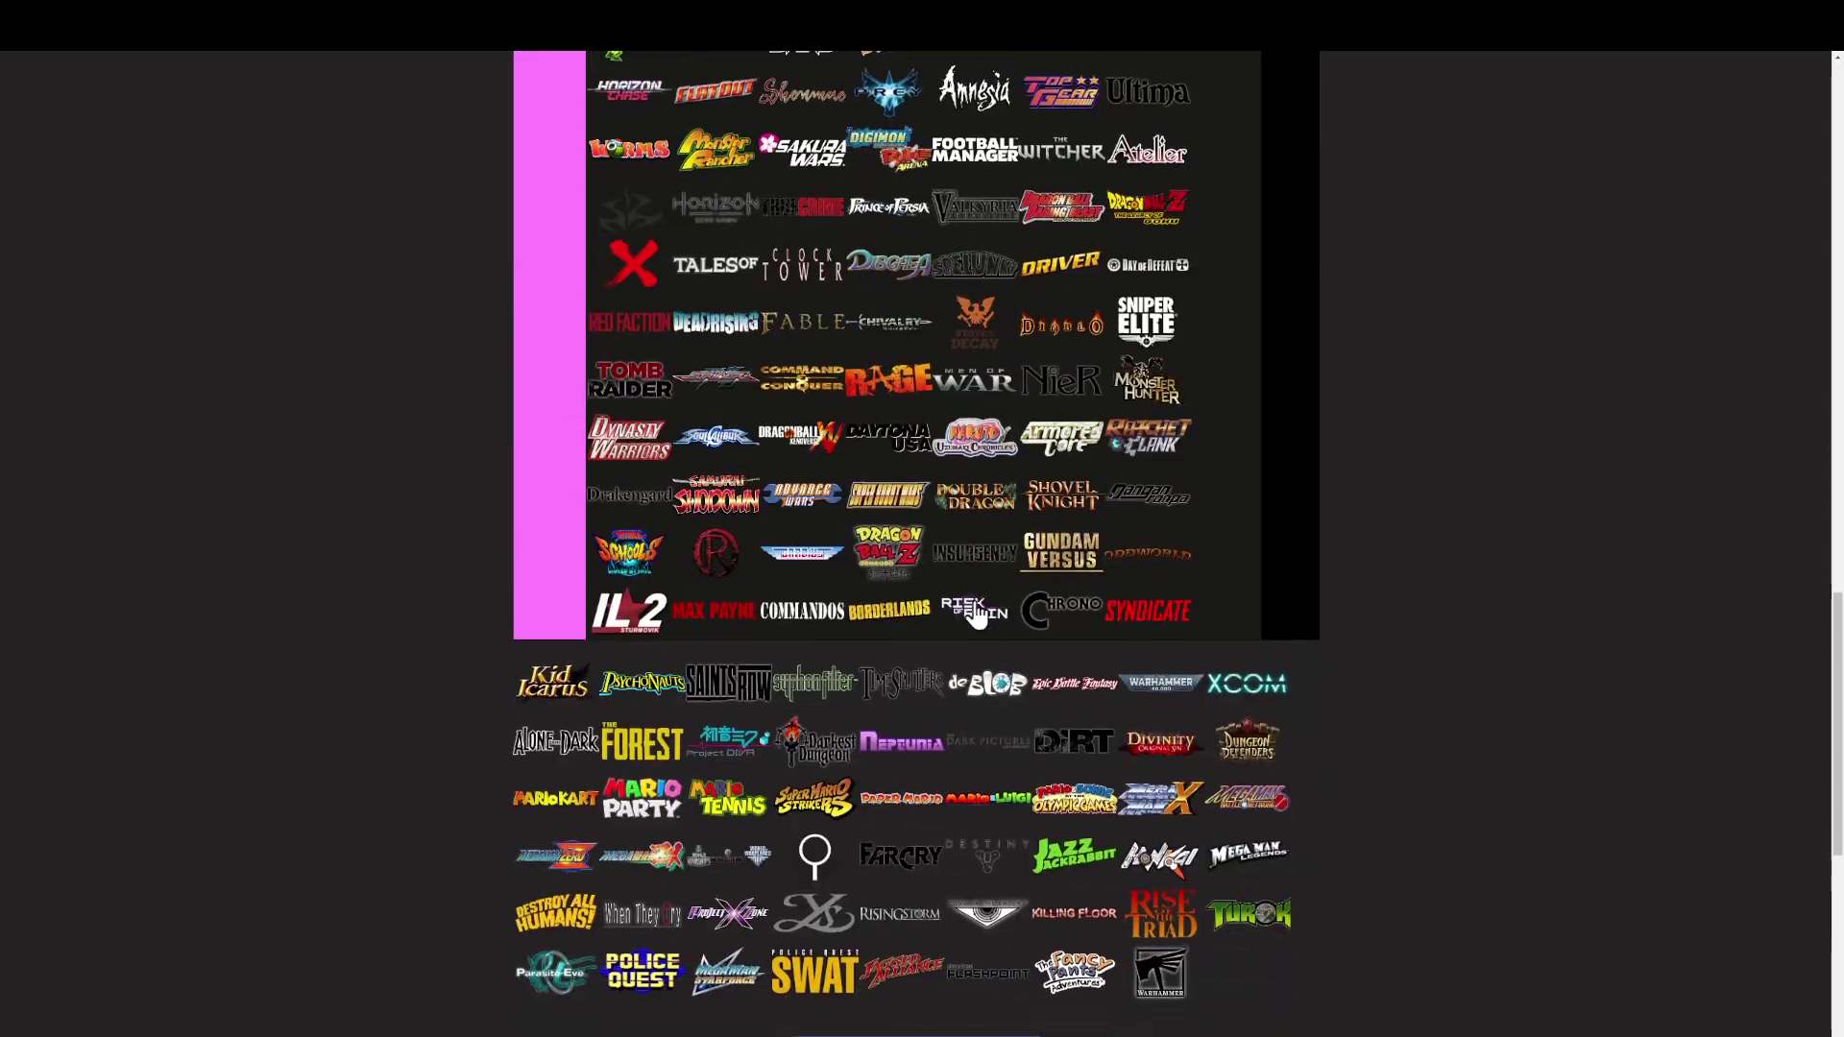
{"action": "scroll", "coordinate": [975, 614], "scroll_direction": "down", "scroll_amount": 4}
{"action": "left_click_drag", "start_coordinate": [541, 377], "coordinate": [675, 301]}
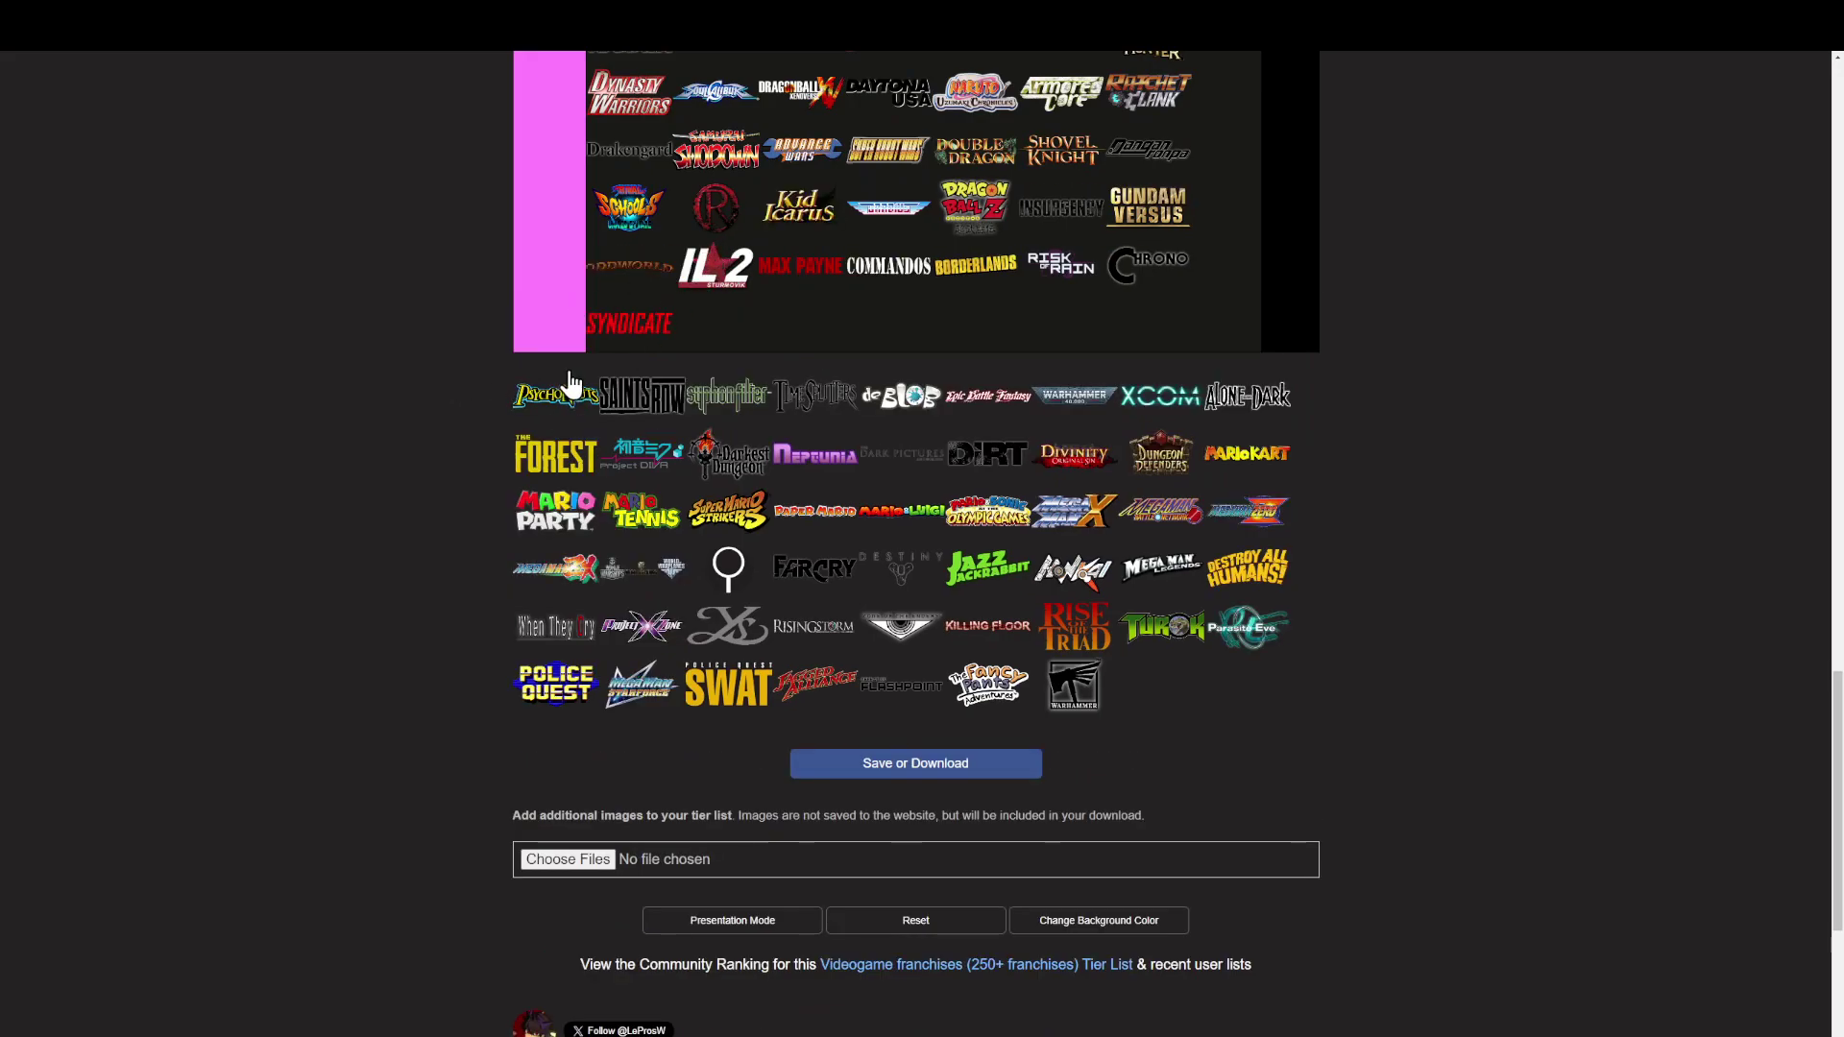
{"action": "left_click_drag", "start_coordinate": [573, 382], "coordinate": [730, 324]}
{"action": "left_click_drag", "start_coordinate": [579, 395], "coordinate": [708, 356]}
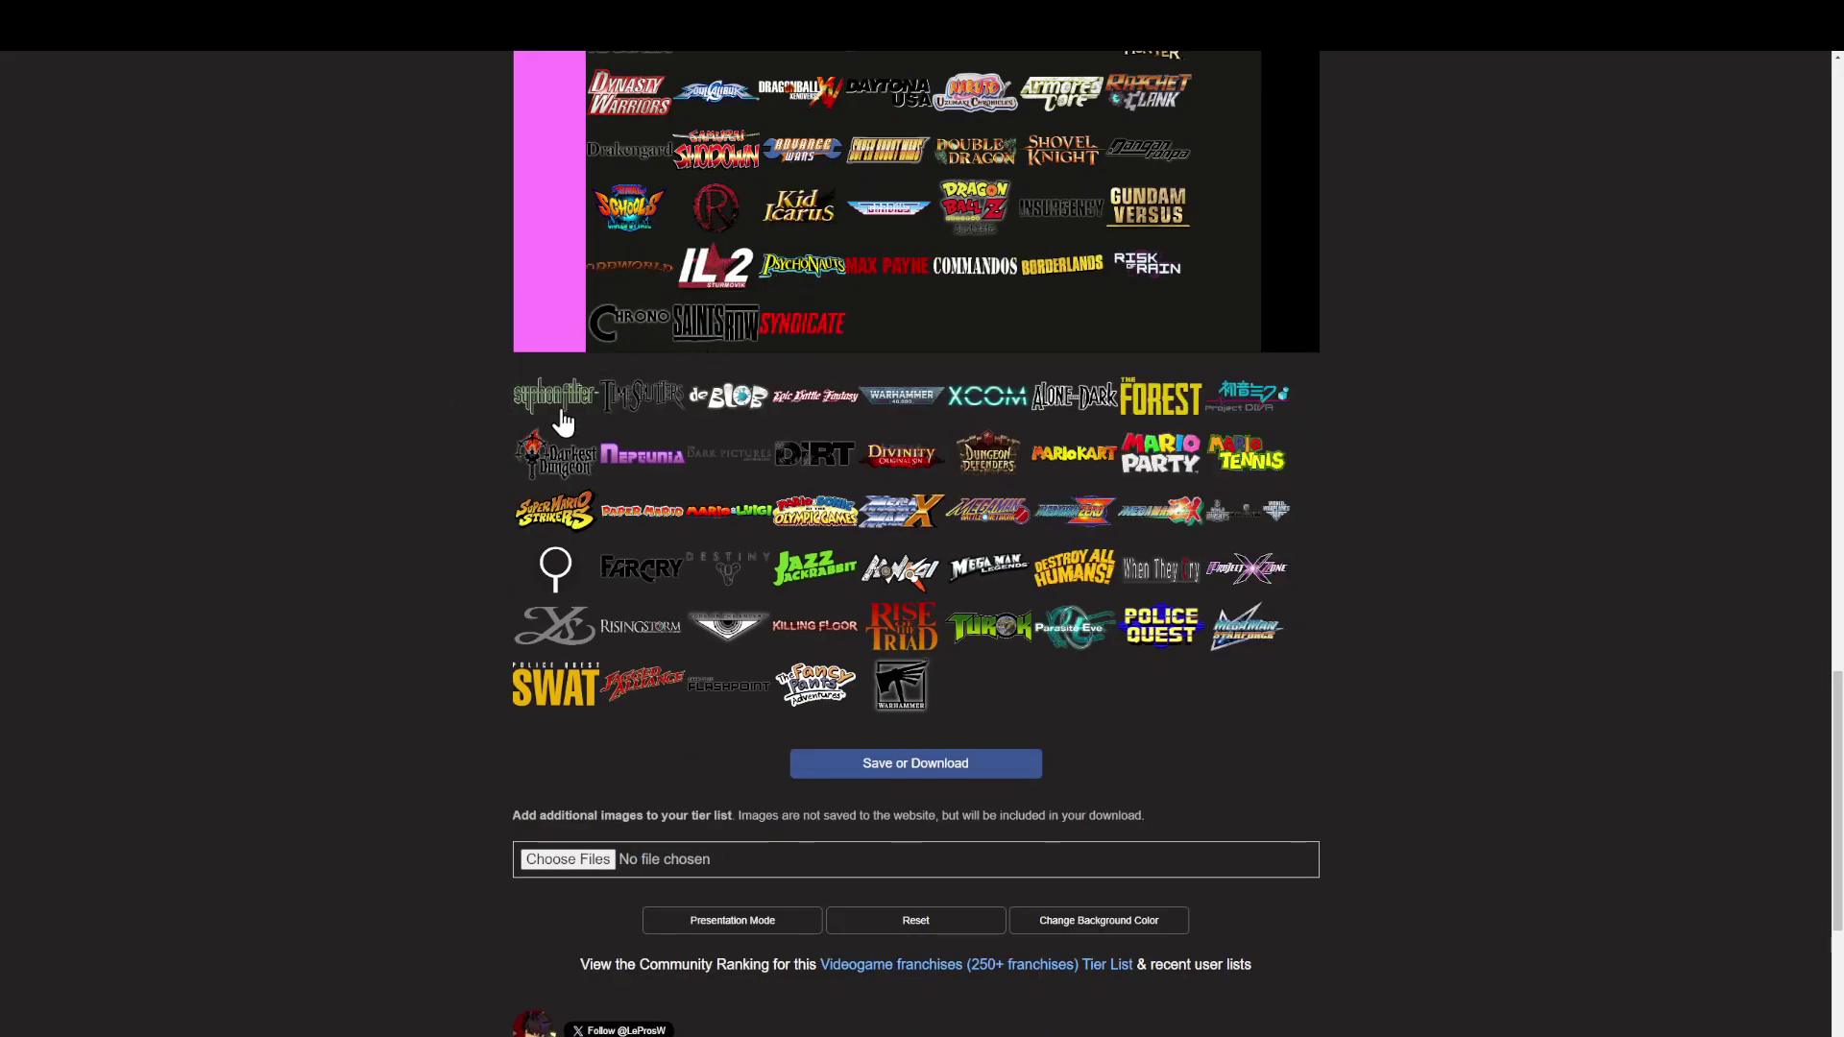
{"action": "left_click_drag", "start_coordinate": [564, 422], "coordinate": [674, 322]}
{"action": "left_click_drag", "start_coordinate": [581, 402], "coordinate": [678, 323]}
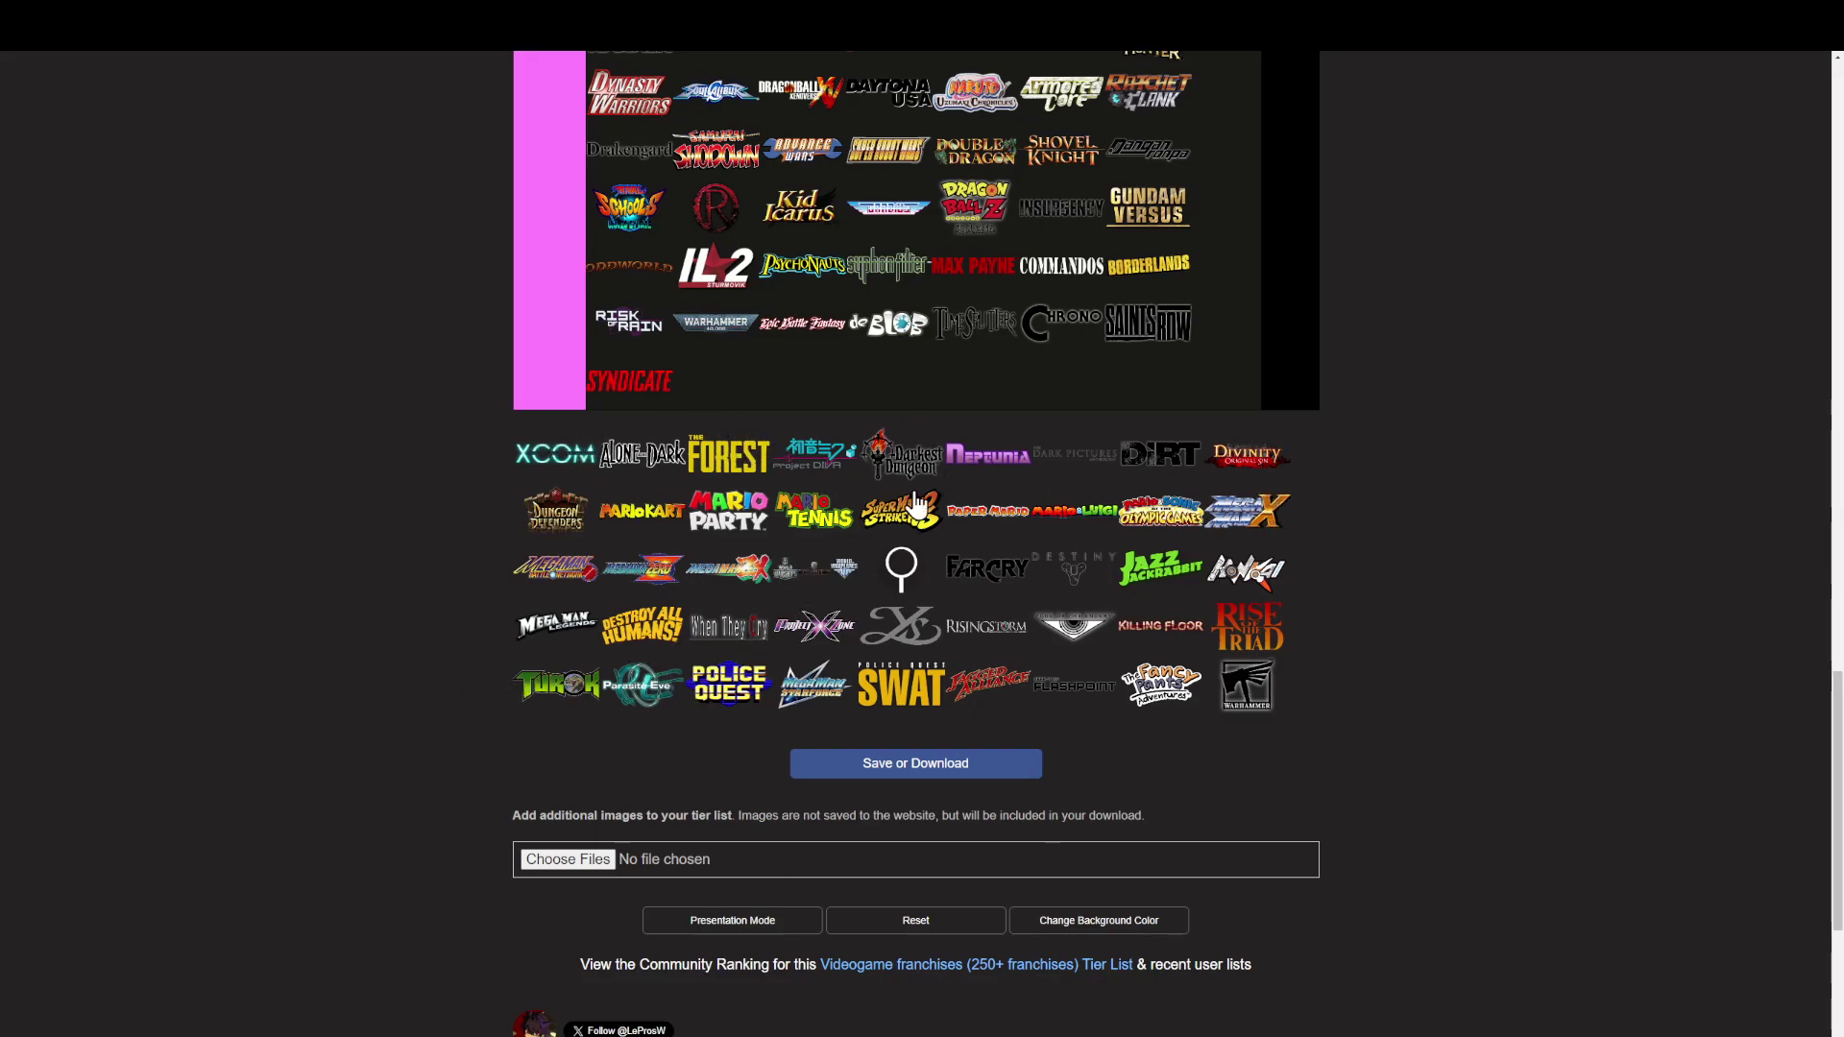
{"action": "left_click_drag", "start_coordinate": [930, 523], "coordinate": [715, 381]}
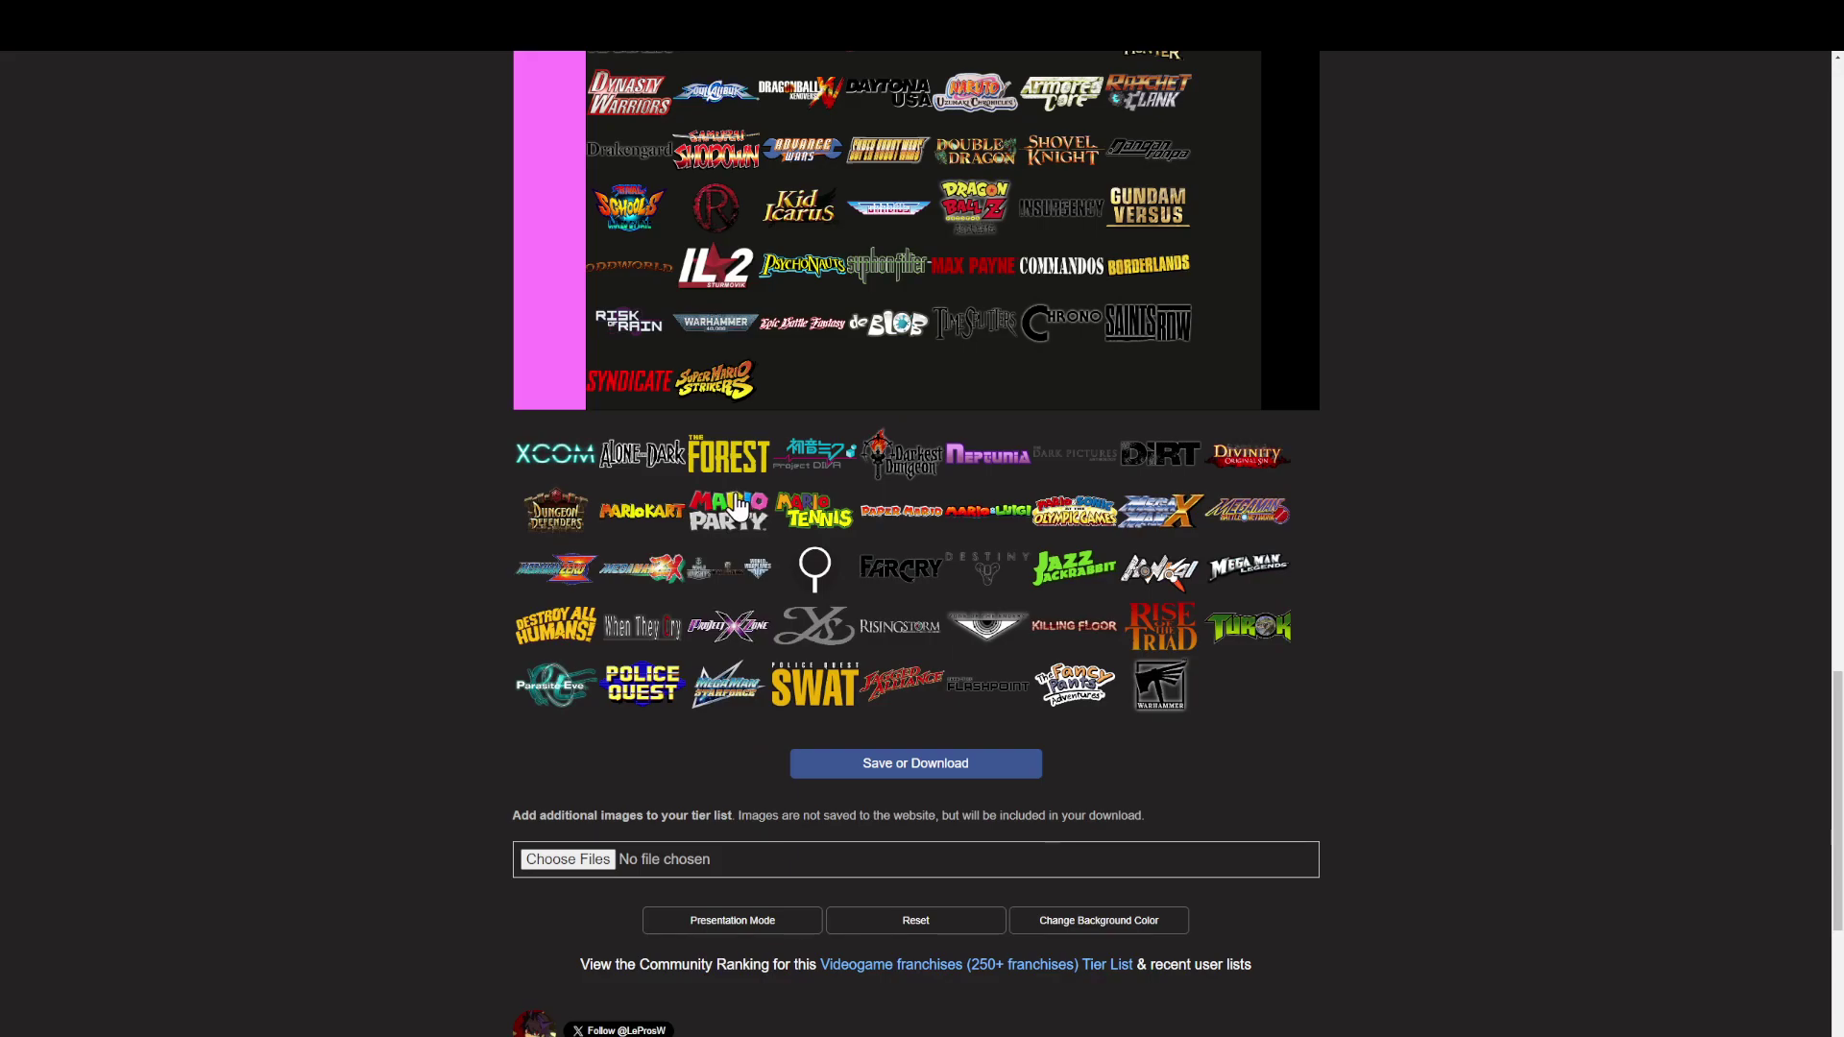
Step: Place Mario Party in one of the tiers above Never played
{"action": "scroll", "coordinate": [740, 519], "scroll_direction": "up", "scroll_amount": 12}
{"action": "left_click_drag", "start_coordinate": [736, 510], "coordinate": [1089, 248]}
{"action": "scroll", "coordinate": [807, 550], "scroll_direction": "up", "scroll_amount": 10}
{"action": "scroll", "coordinate": [1089, 247], "scroll_direction": "down", "scroll_amount": 12}
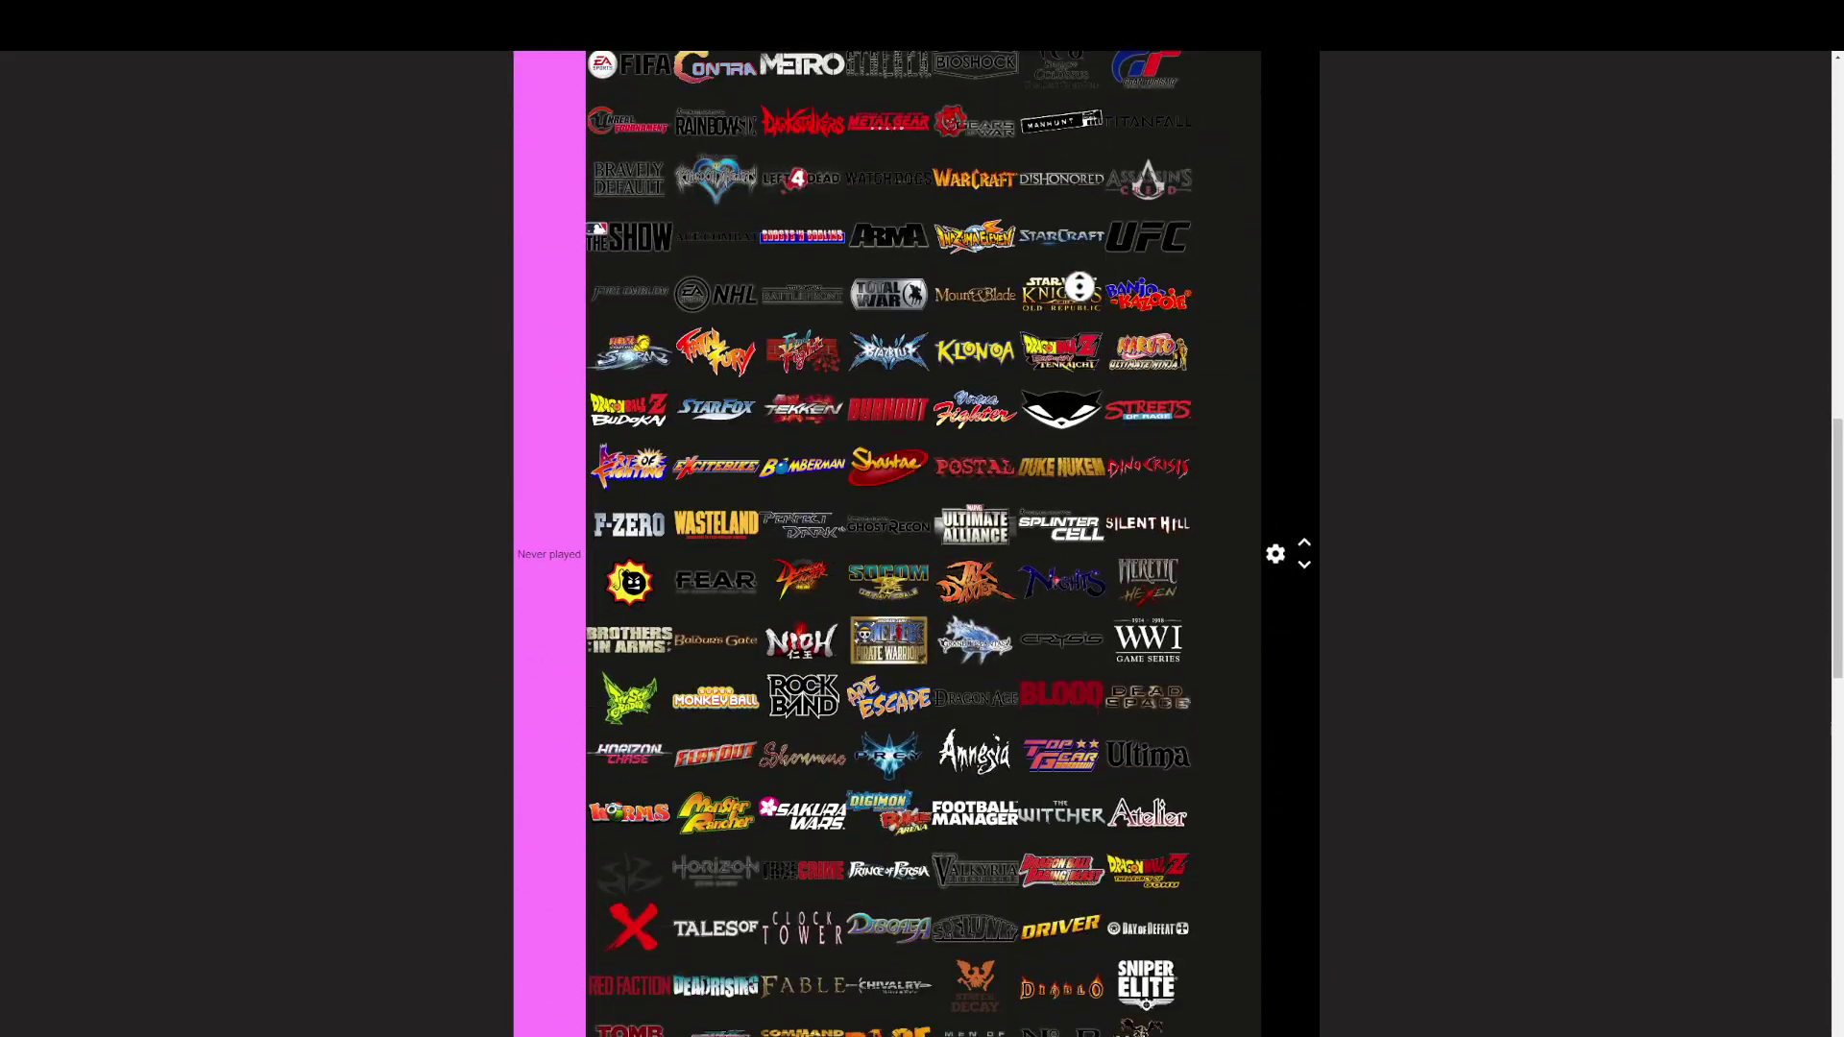
{"action": "scroll", "coordinate": [1079, 286], "scroll_direction": "down", "scroll_amount": 15}
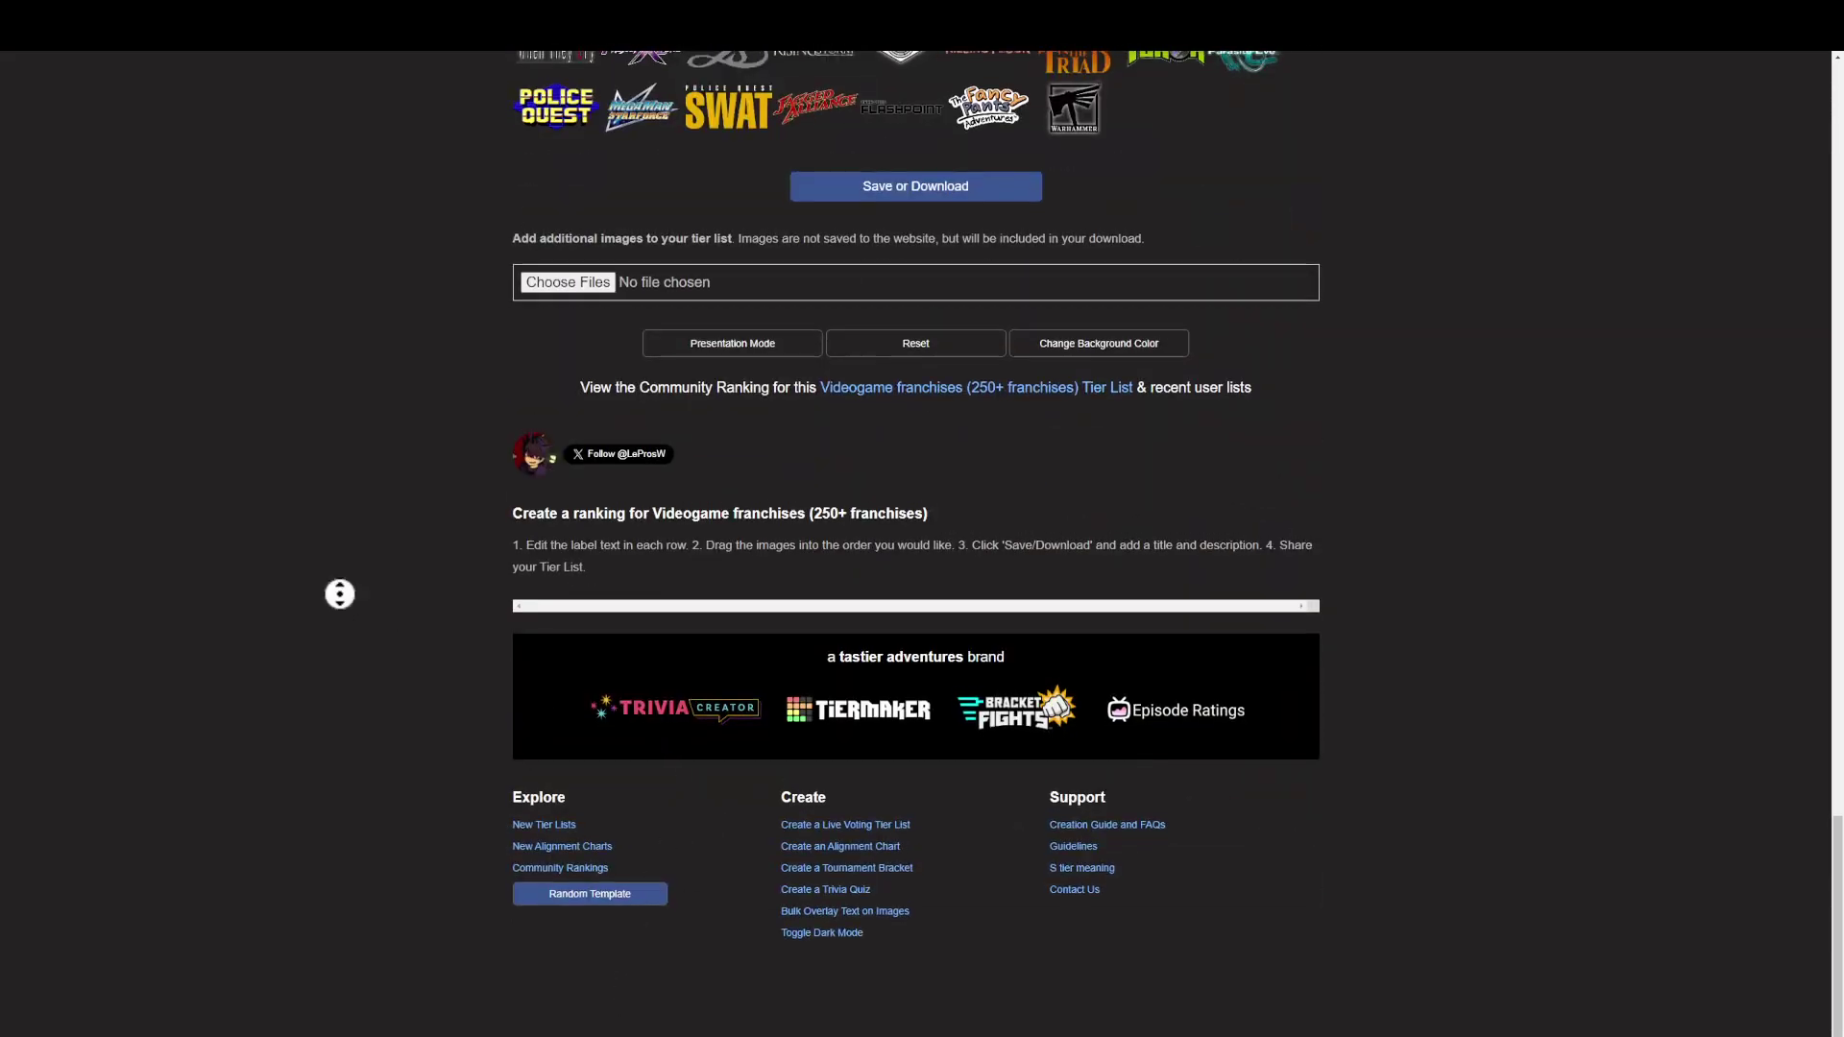
{"action": "scroll", "coordinate": [340, 600], "scroll_direction": "up", "scroll_amount": 5}
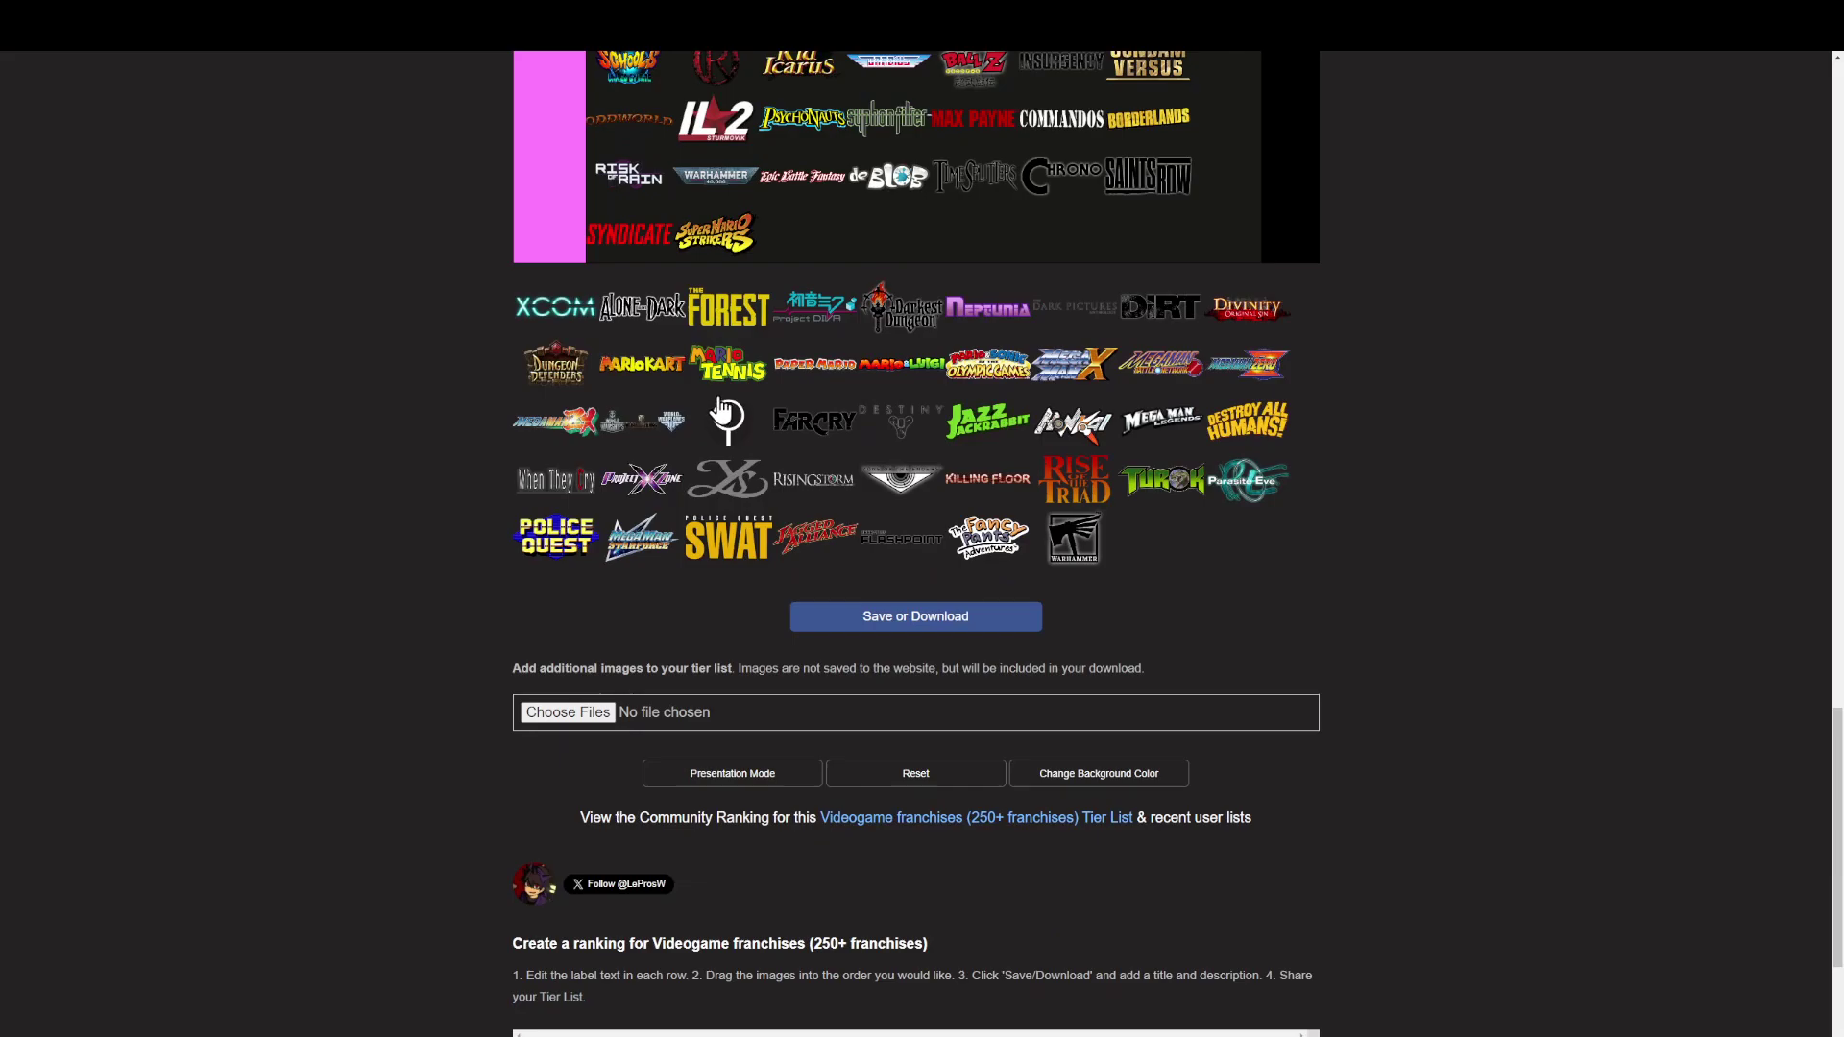
Step: Place Mario Kart in one of the tiers above Very Good
{"action": "scroll", "coordinate": [711, 385], "scroll_direction": "up", "scroll_amount": 10}
{"action": "left_click_drag", "start_coordinate": [679, 368], "coordinate": [890, 416]}
{"action": "scroll", "coordinate": [864, 431], "scroll_direction": "up", "scroll_amount": 8}
{"action": "scroll", "coordinate": [890, 415], "scroll_direction": "up", "scroll_amount": 3}
{"action": "middle_click", "coordinate": [880, 480]}
{"action": "scroll", "coordinate": [880, 491], "scroll_direction": "down", "scroll_amount": 15}
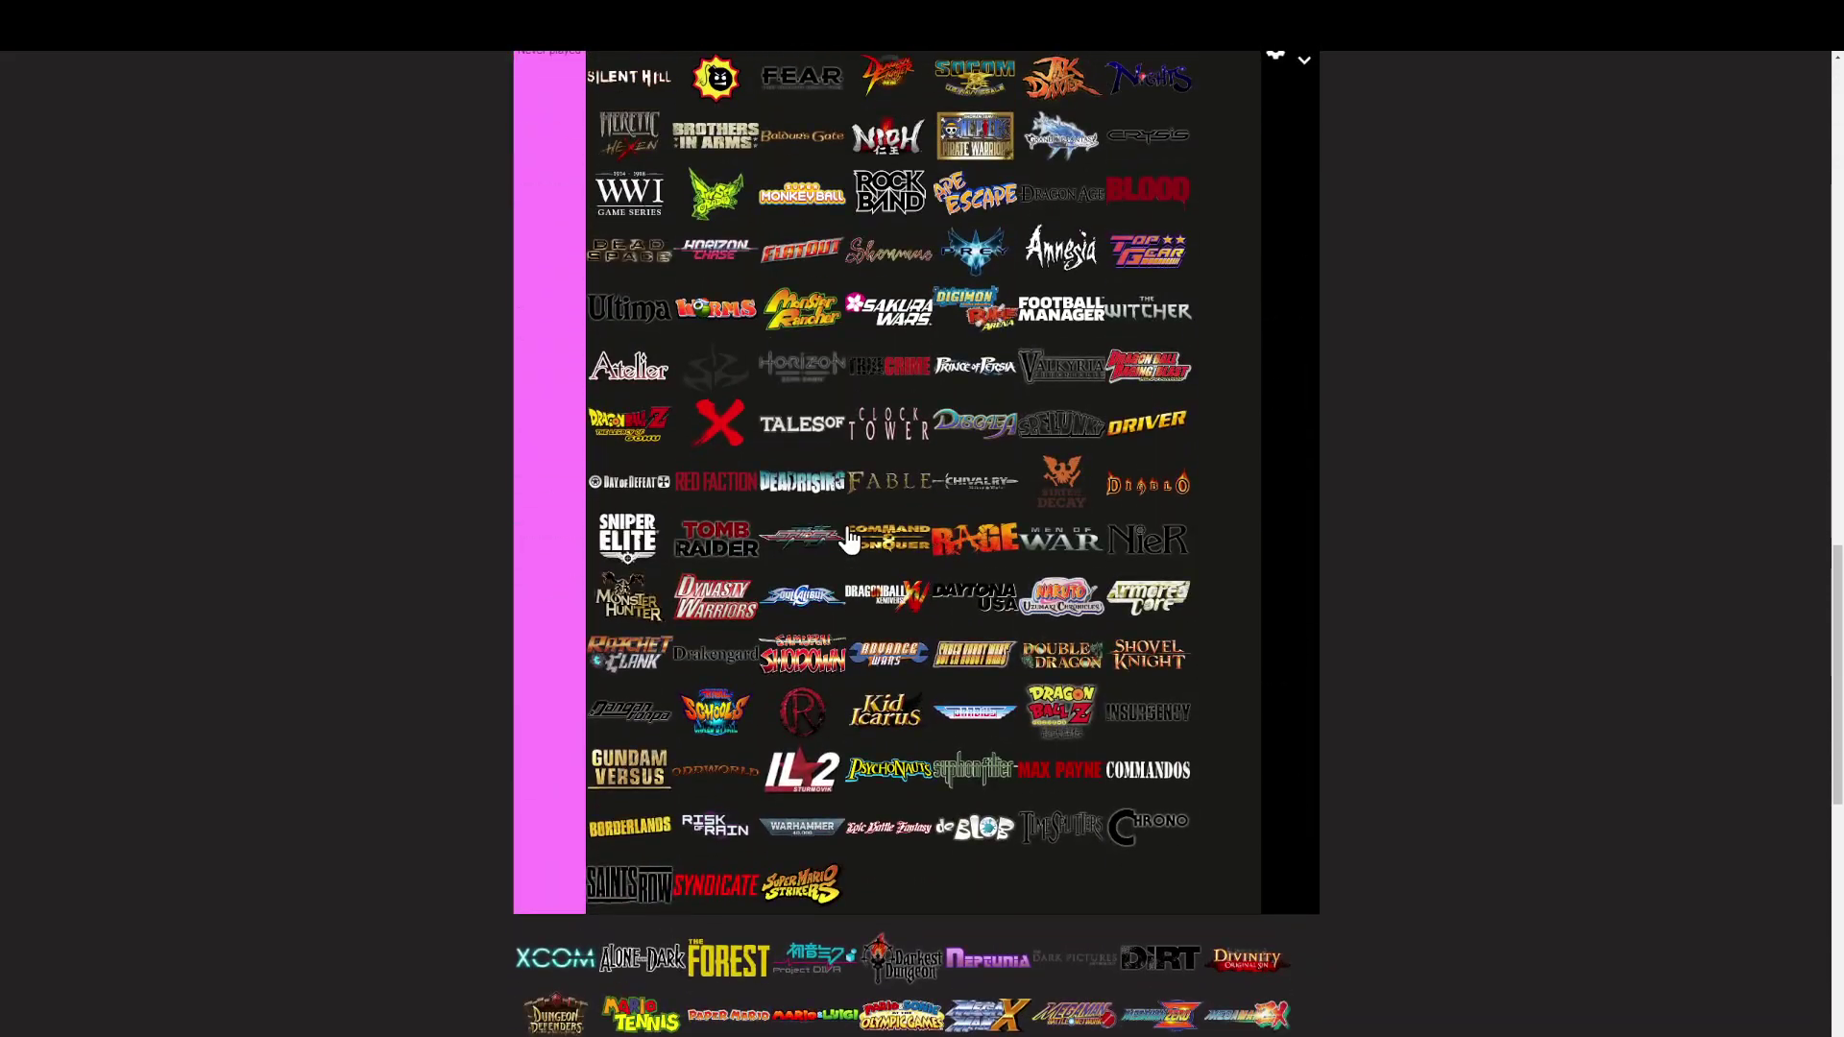
{"action": "middle_click", "coordinate": [840, 508]}
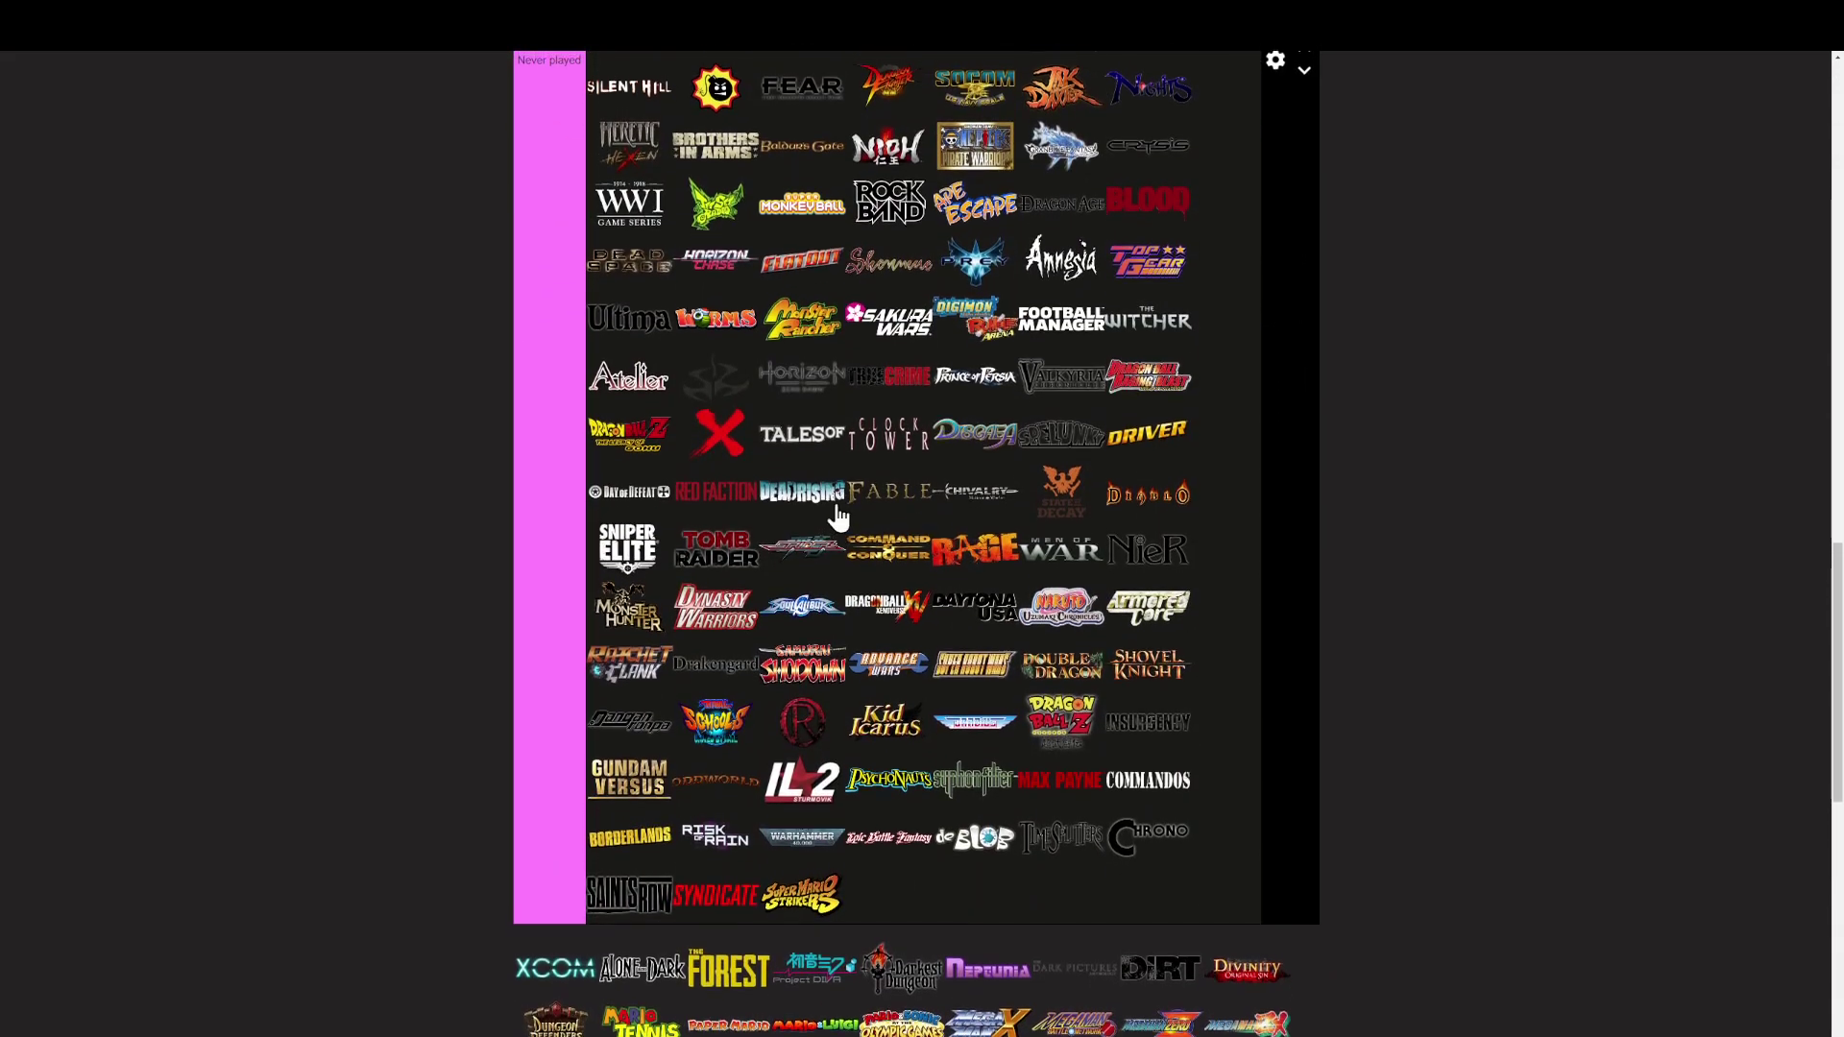
{"action": "scroll", "coordinate": [839, 506], "scroll_direction": "up", "scroll_amount": 10}
{"action": "scroll", "coordinate": [882, 568], "scroll_direction": "up", "scroll_amount": 1}
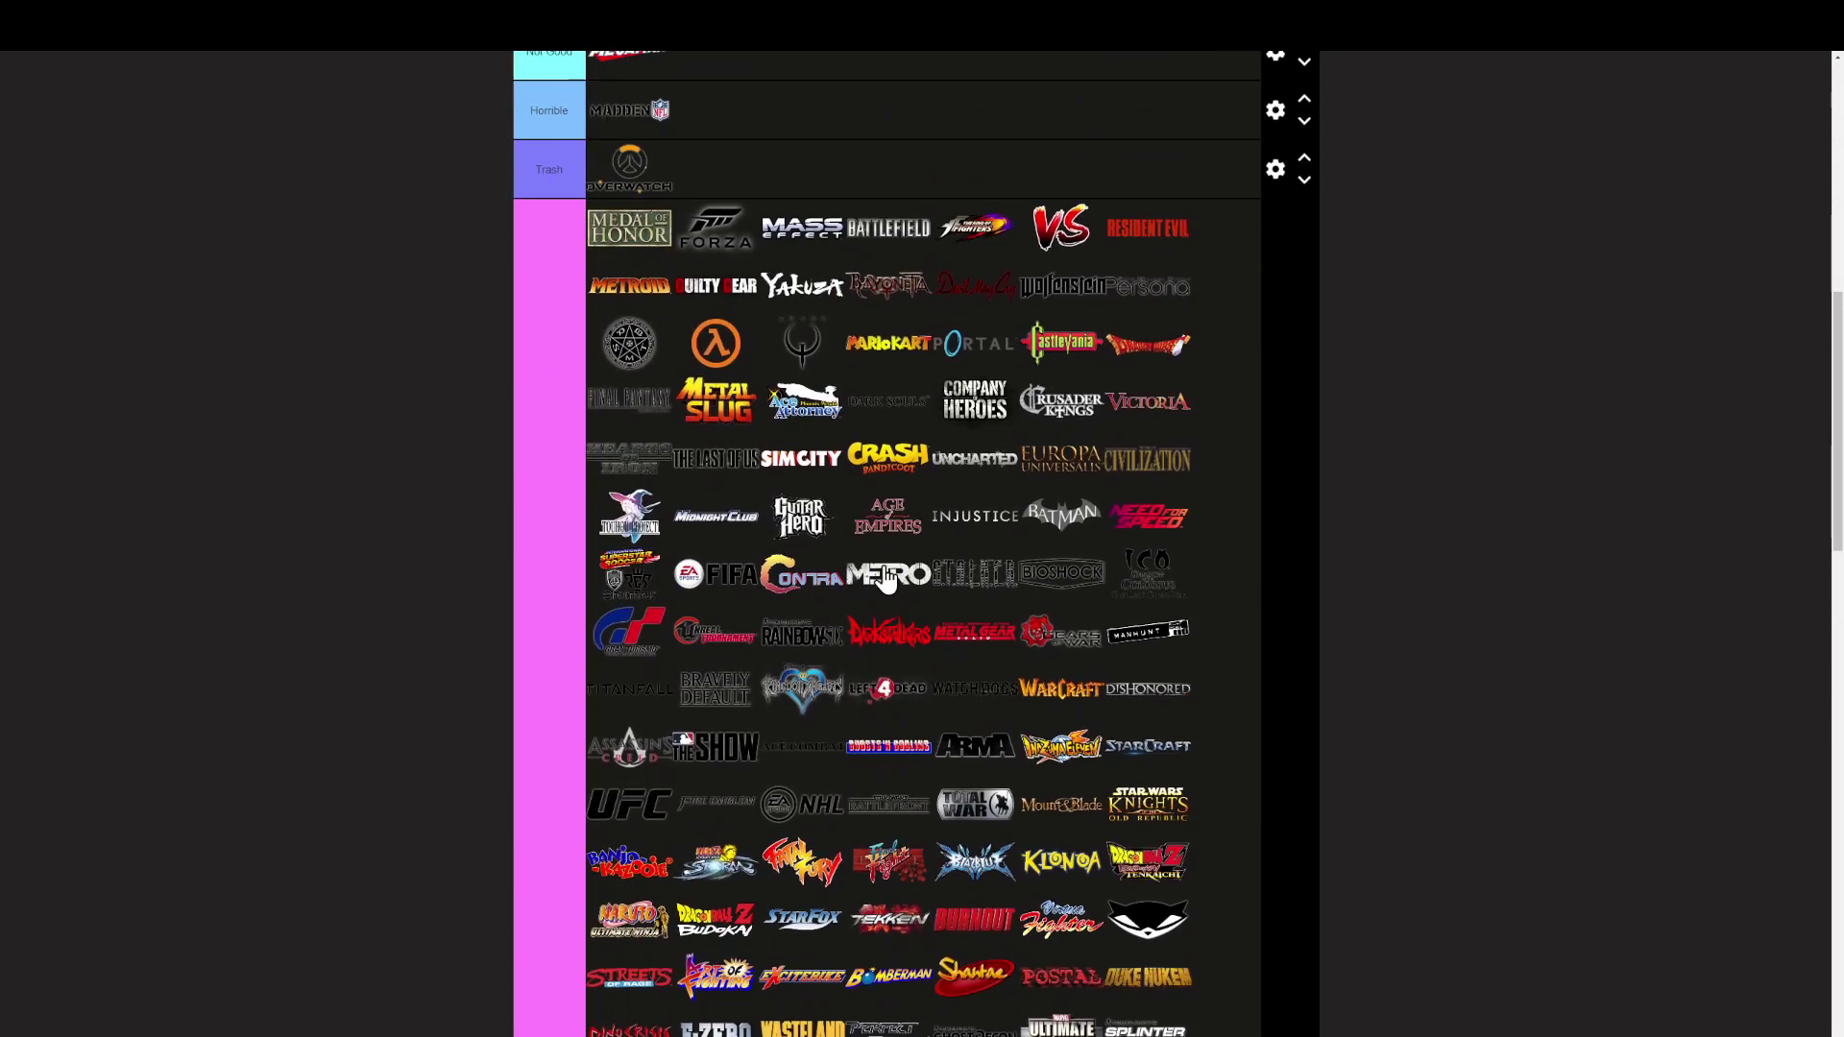
{"action": "mouse_move", "coordinate": [897, 358]}
{"action": "left_mouse_down"}
{"action": "mouse_move", "coordinate": [907, 234]}
{"action": "mouse_move", "coordinate": [939, 400]}
{"action": "mouse_move", "coordinate": [888, 298]}
{"action": "mouse_move", "coordinate": [917, 336]}
{"action": "left_mouse_up"}
{"action": "scroll", "coordinate": [907, 234], "scroll_direction": "up", "scroll_amount": 2}
{"action": "scroll", "coordinate": [908, 245], "scroll_direction": "up", "scroll_amount": 6}
Step: Move the franchises from XCOM through Dungeon Defenders, including The Forest, Neptunia, DiRT and Divinity, to the Never played tier
{"action": "scroll", "coordinate": [917, 337], "scroll_direction": "down", "scroll_amount": 20}
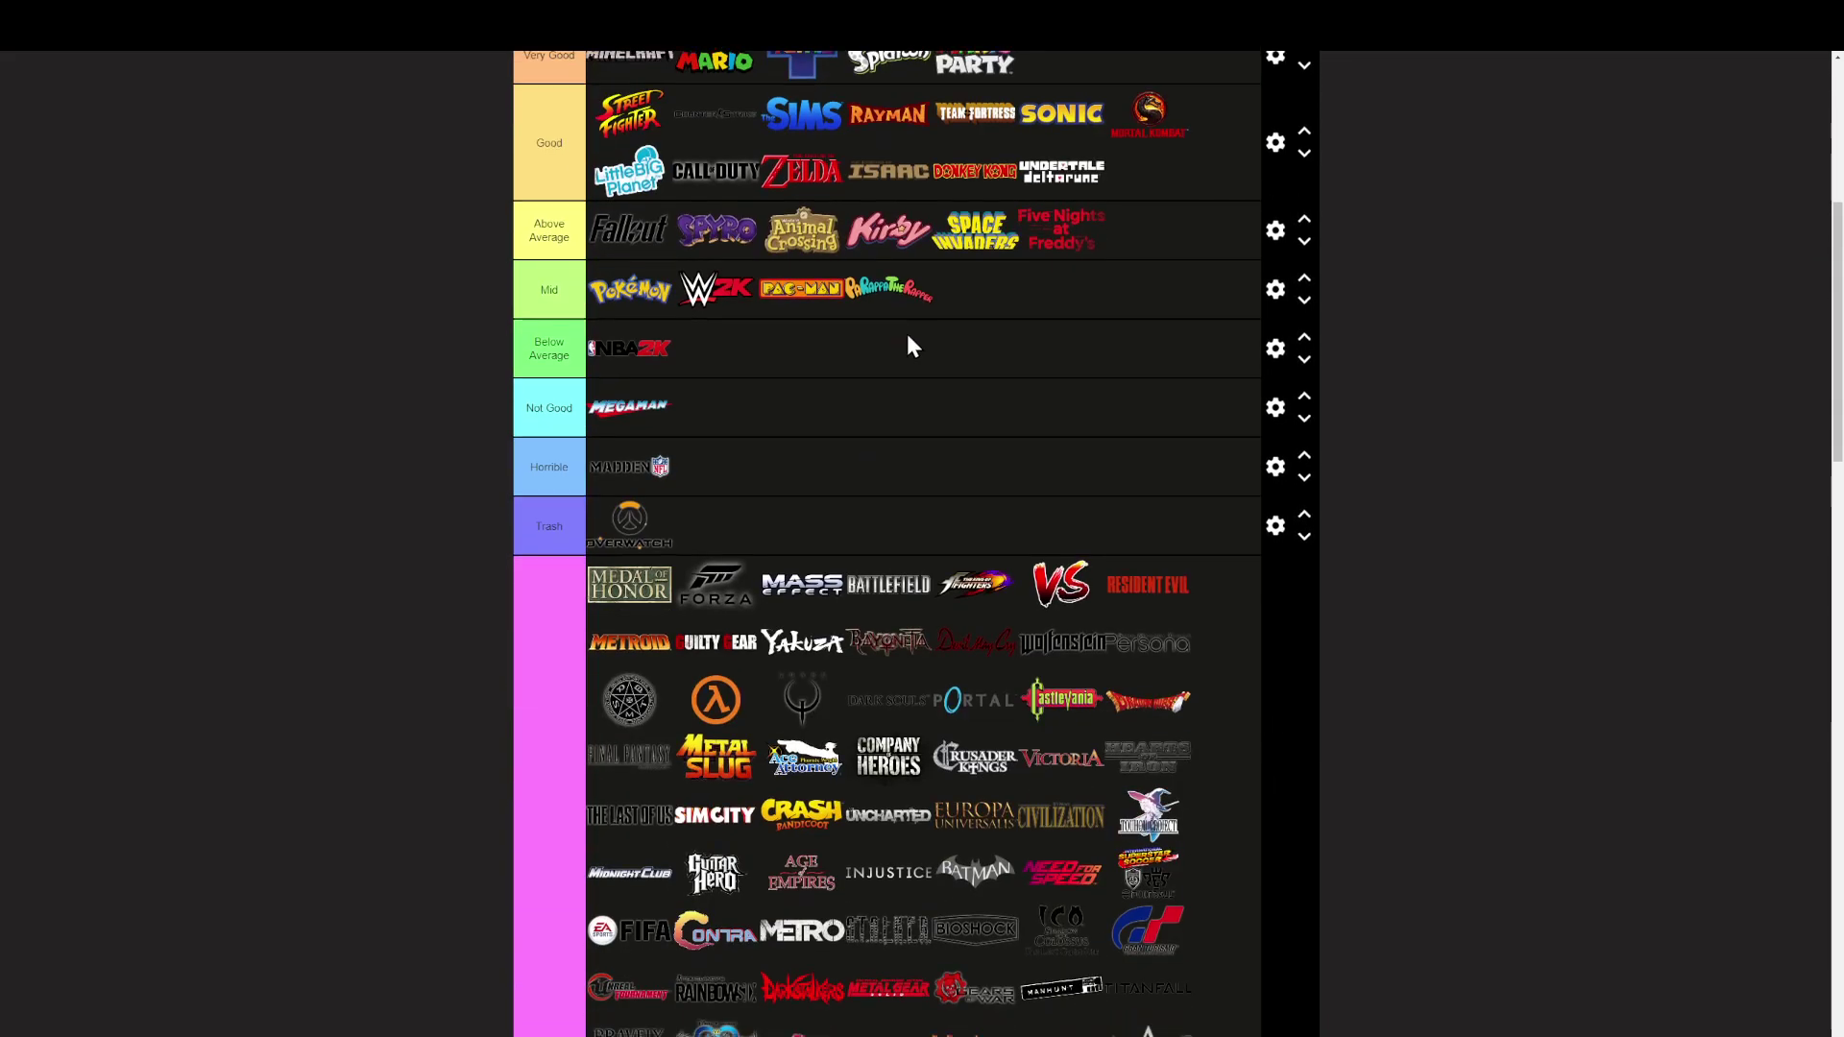
{"action": "scroll", "coordinate": [837, 305], "scroll_direction": "down", "scroll_amount": 2}
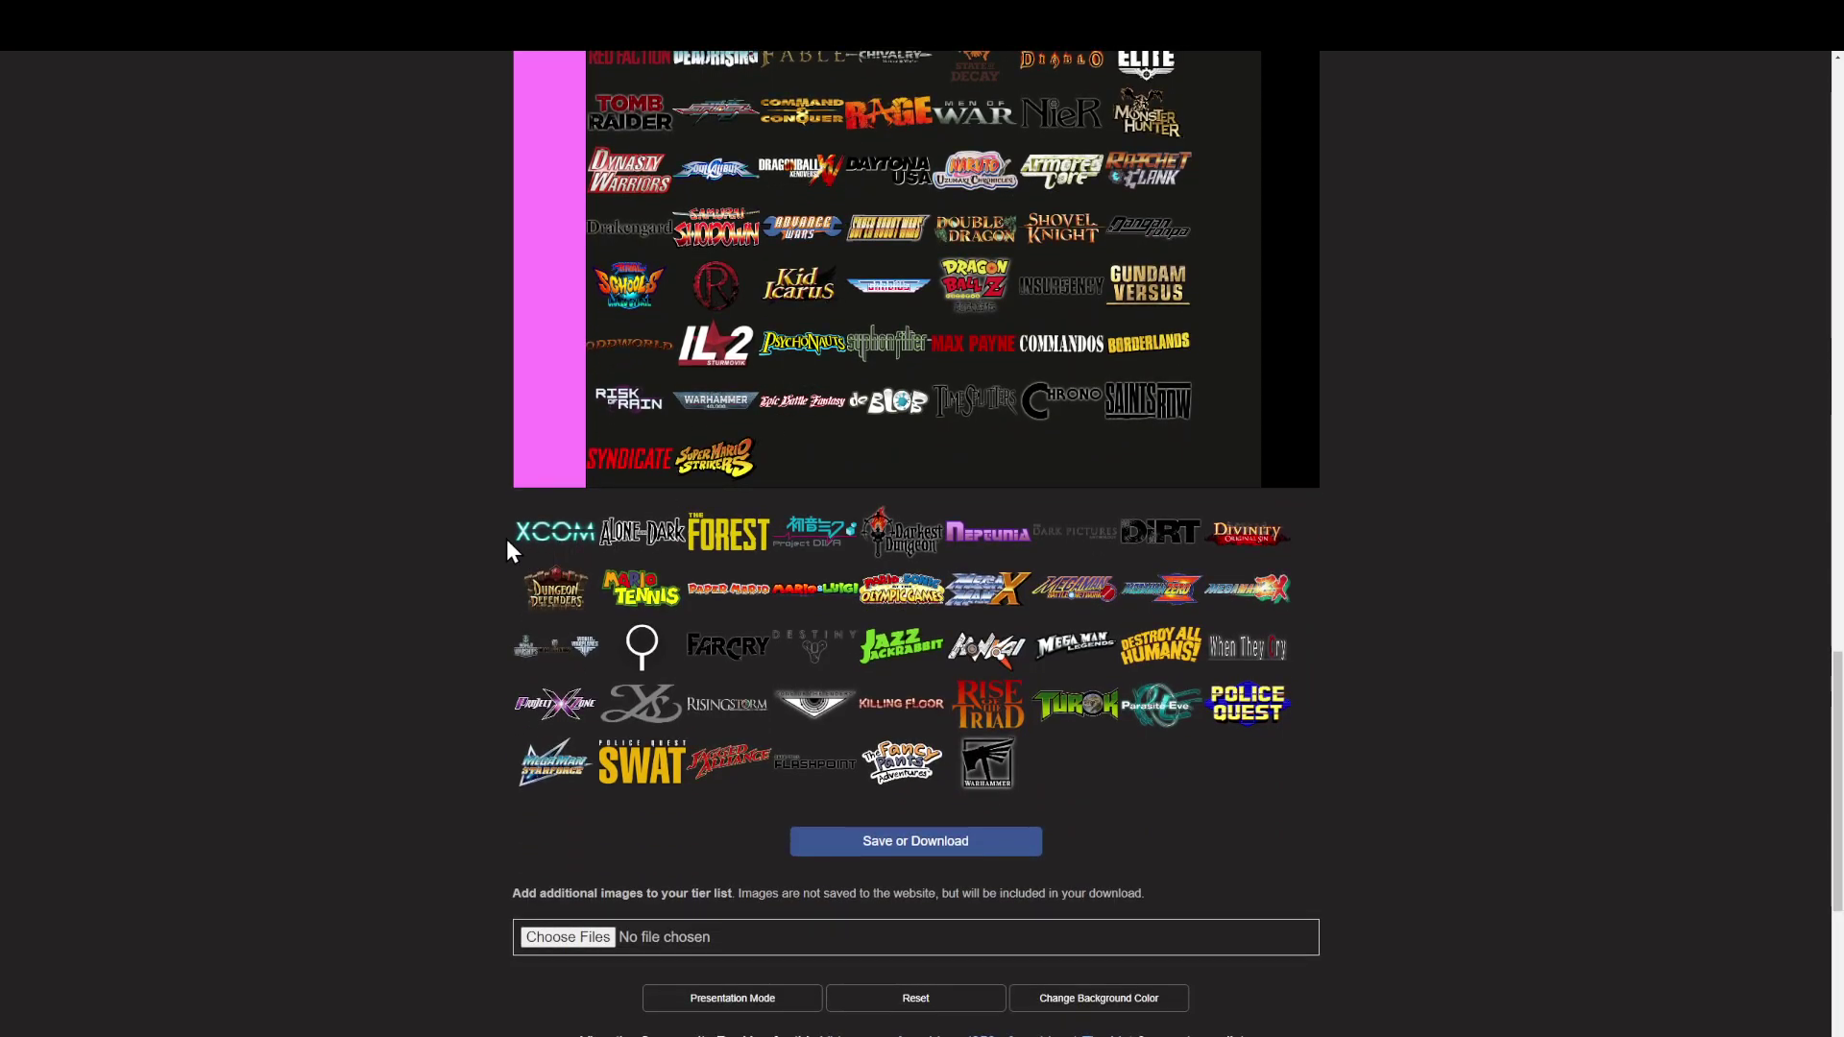
{"action": "left_click_drag", "start_coordinate": [572, 526], "coordinate": [709, 454]}
{"action": "left_click_drag", "start_coordinate": [544, 515], "coordinate": [642, 459]}
{"action": "left_click_drag", "start_coordinate": [566, 519], "coordinate": [686, 460]}
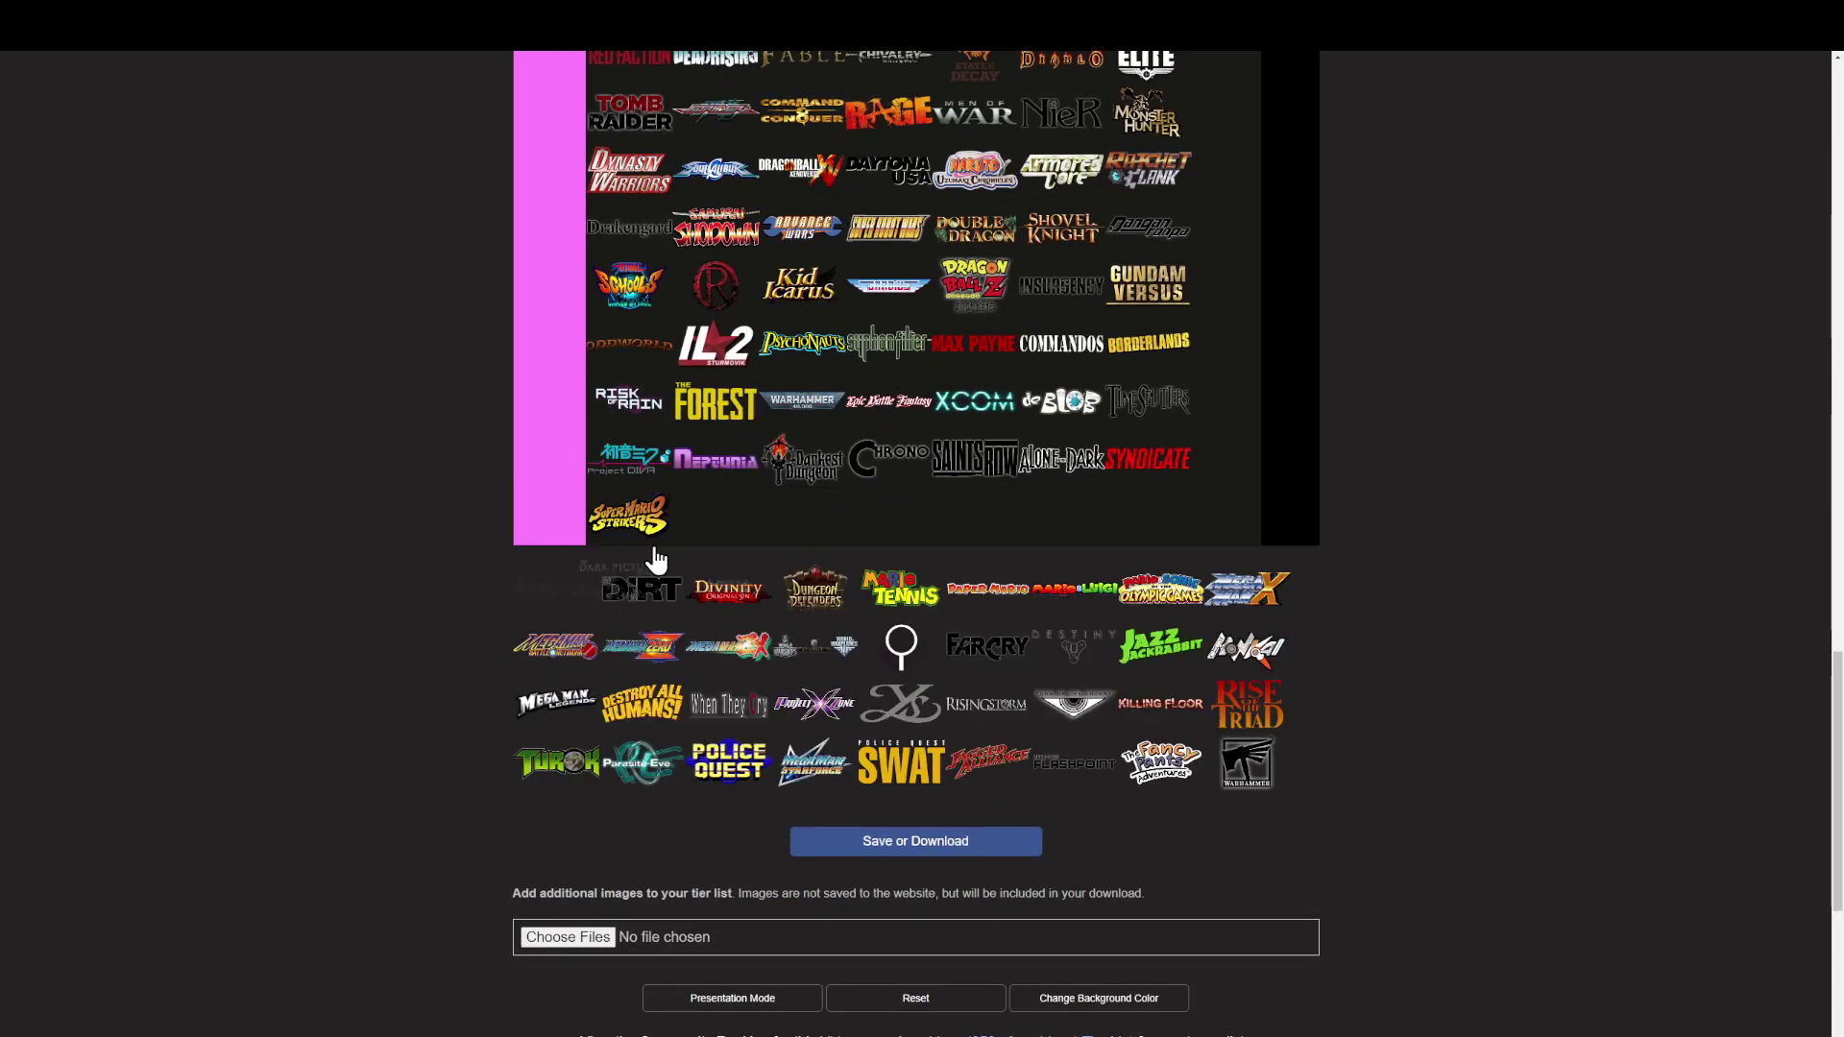
{"action": "left_click_drag", "start_coordinate": [653, 549], "coordinate": [693, 523]}
{"action": "left_click_drag", "start_coordinate": [553, 586], "coordinate": [696, 521]}
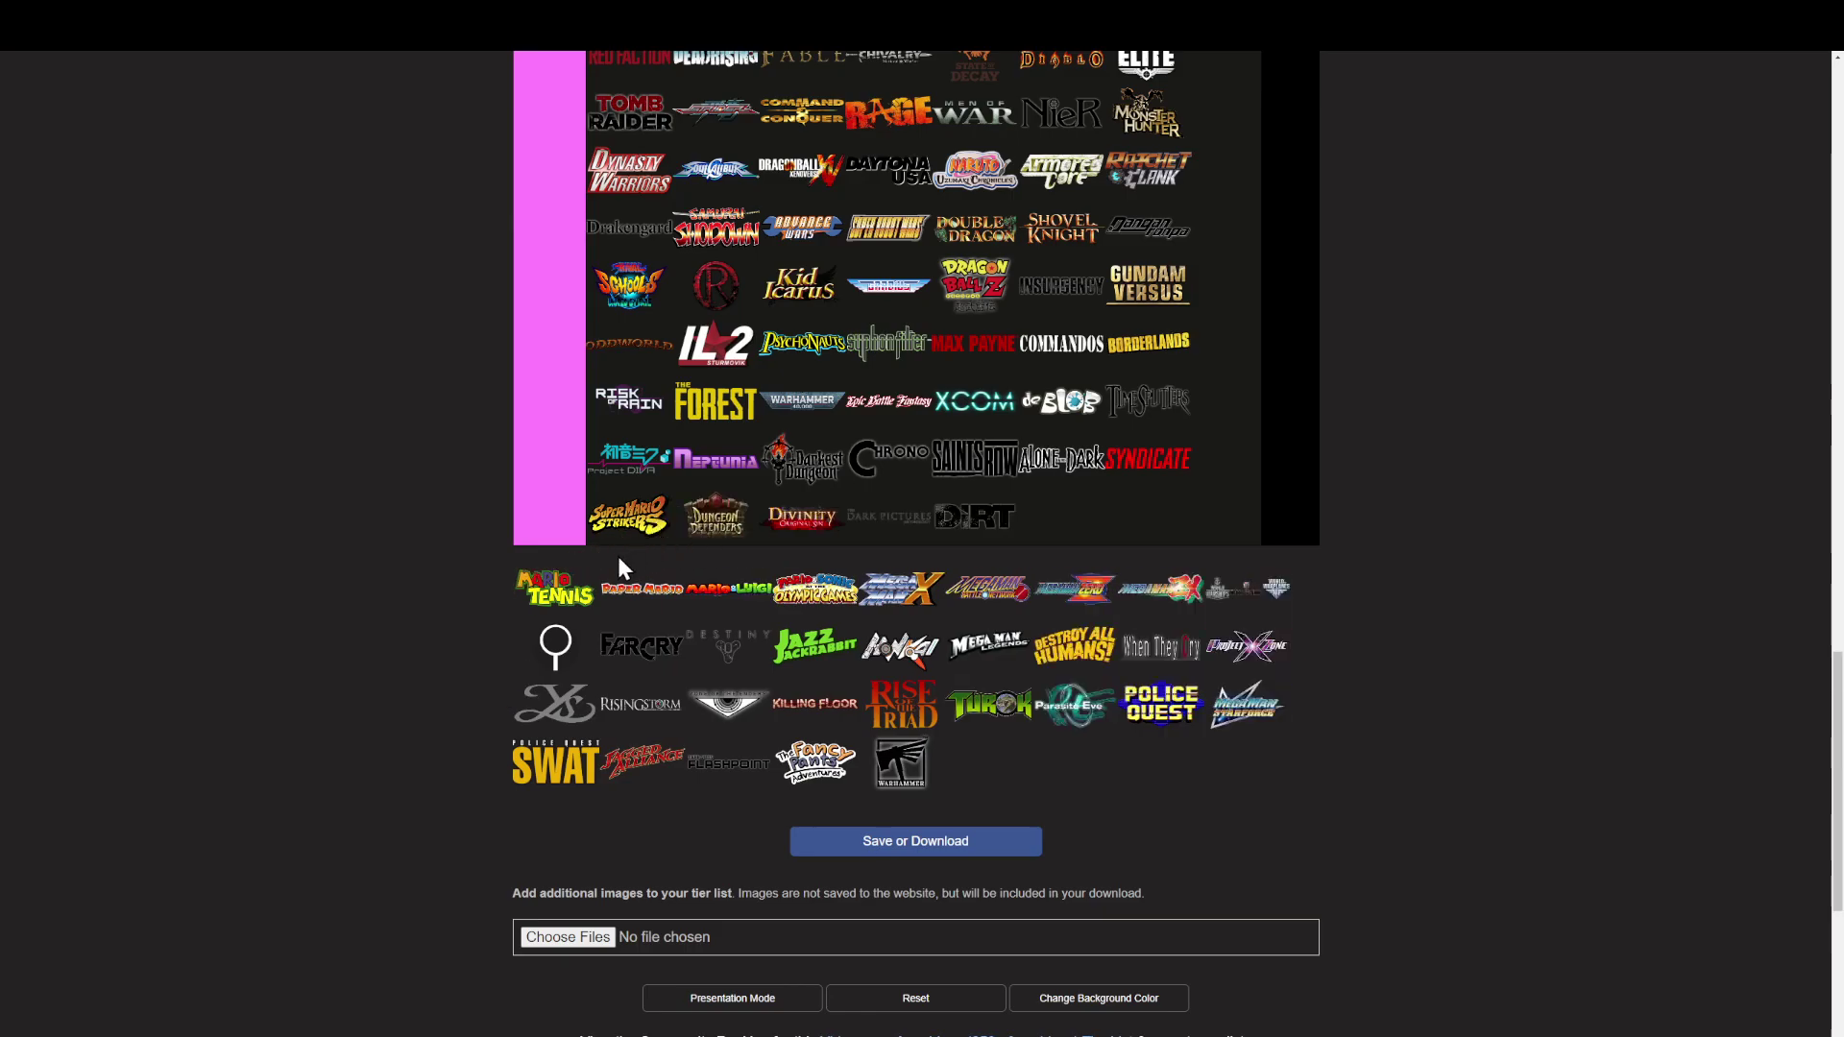
Step: Place Mario Tennis in the Not Good tier, after Mega Man
{"action": "scroll", "coordinate": [565, 525], "scroll_direction": "up", "scroll_amount": 5}
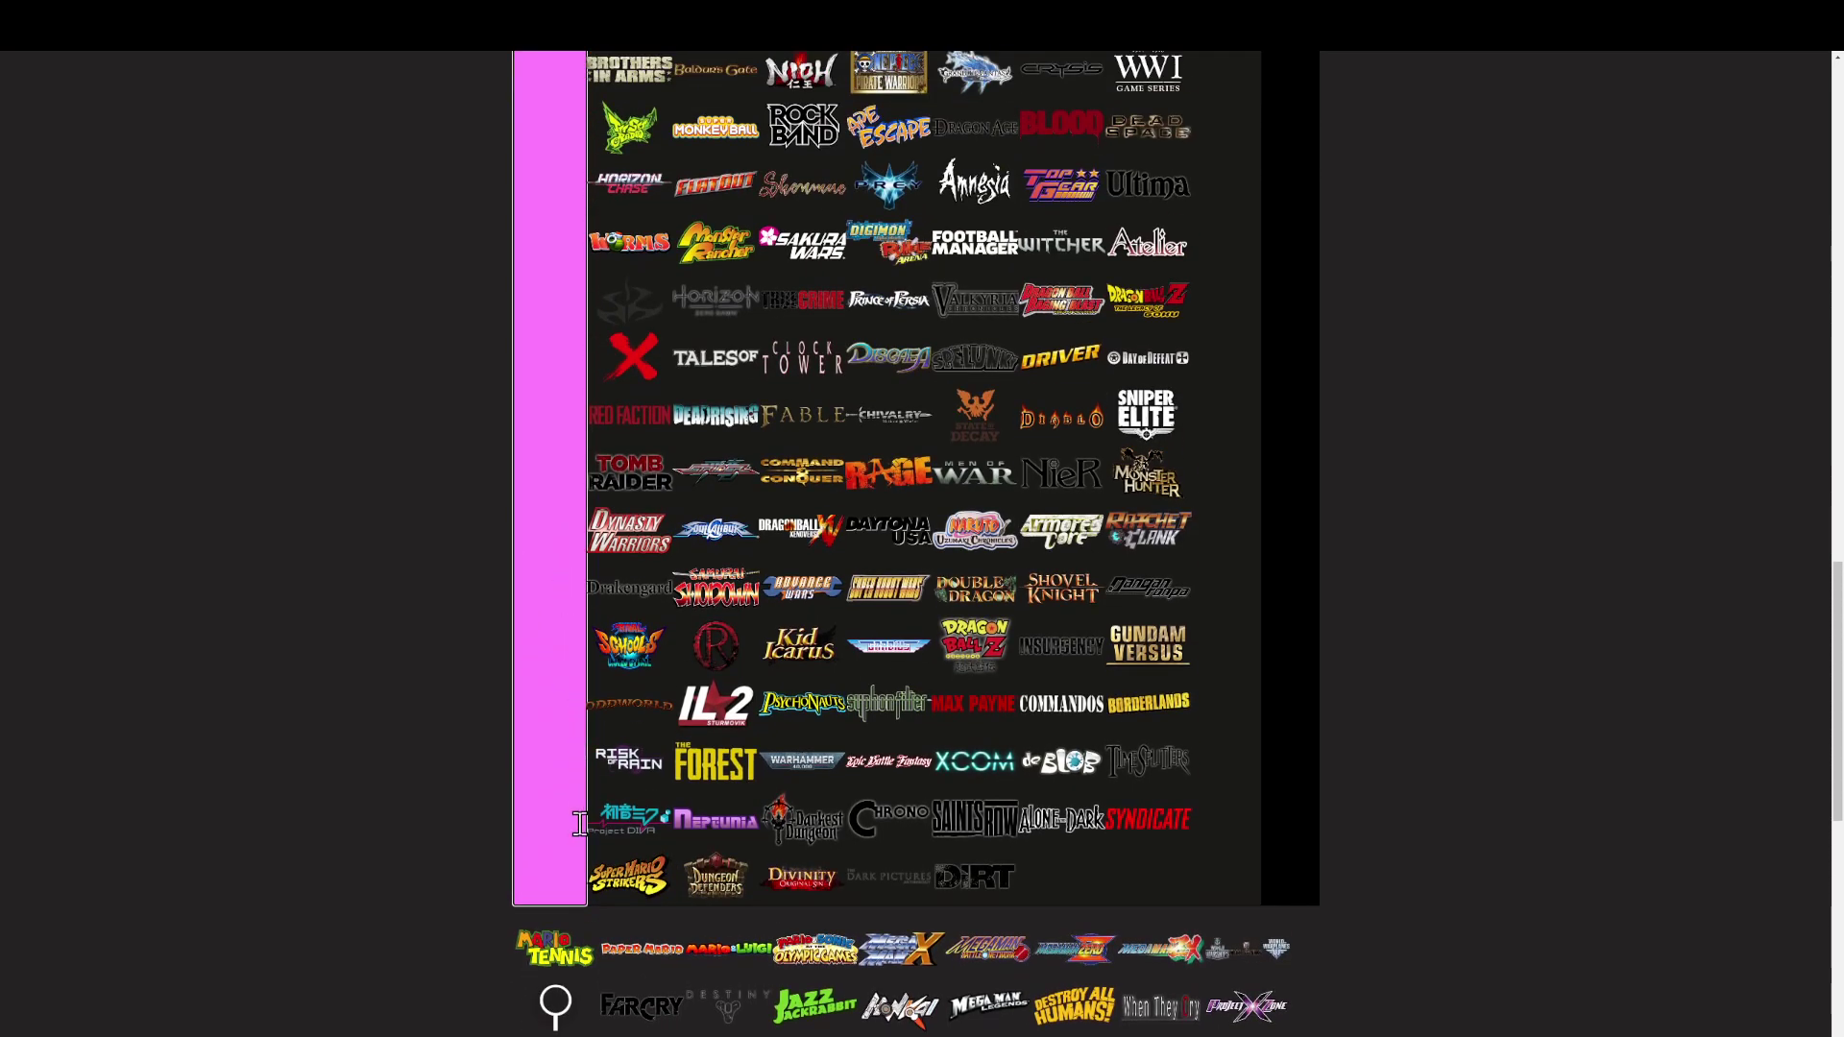
{"action": "scroll", "coordinate": [618, 930], "scroll_direction": "up", "scroll_amount": 12}
{"action": "left_click_drag", "start_coordinate": [567, 956], "coordinate": [732, 303]}
{"action": "scroll", "coordinate": [635, 895], "scroll_direction": "up", "scroll_amount": 1}
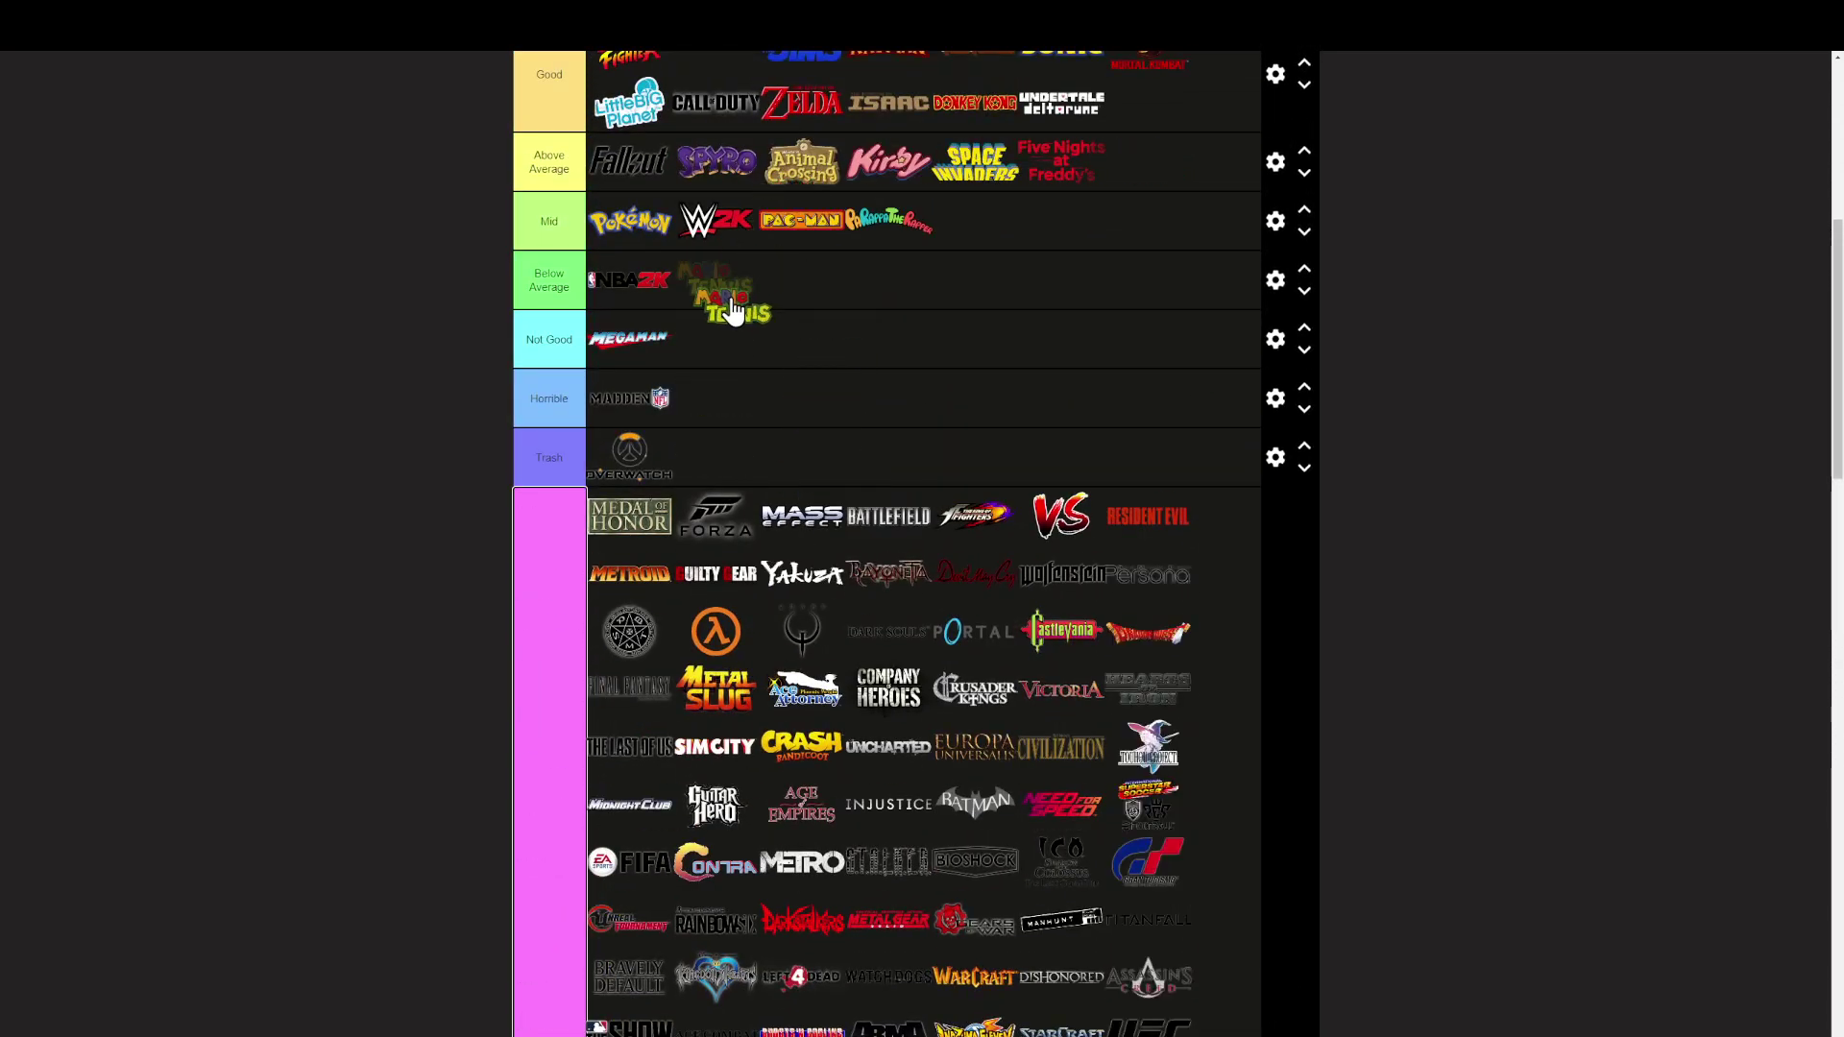
Step: Place Paper Mario in the Above Average tier, after Five Nights at Freddy's
{"action": "scroll", "coordinate": [727, 345], "scroll_direction": "down", "scroll_amount": 20}
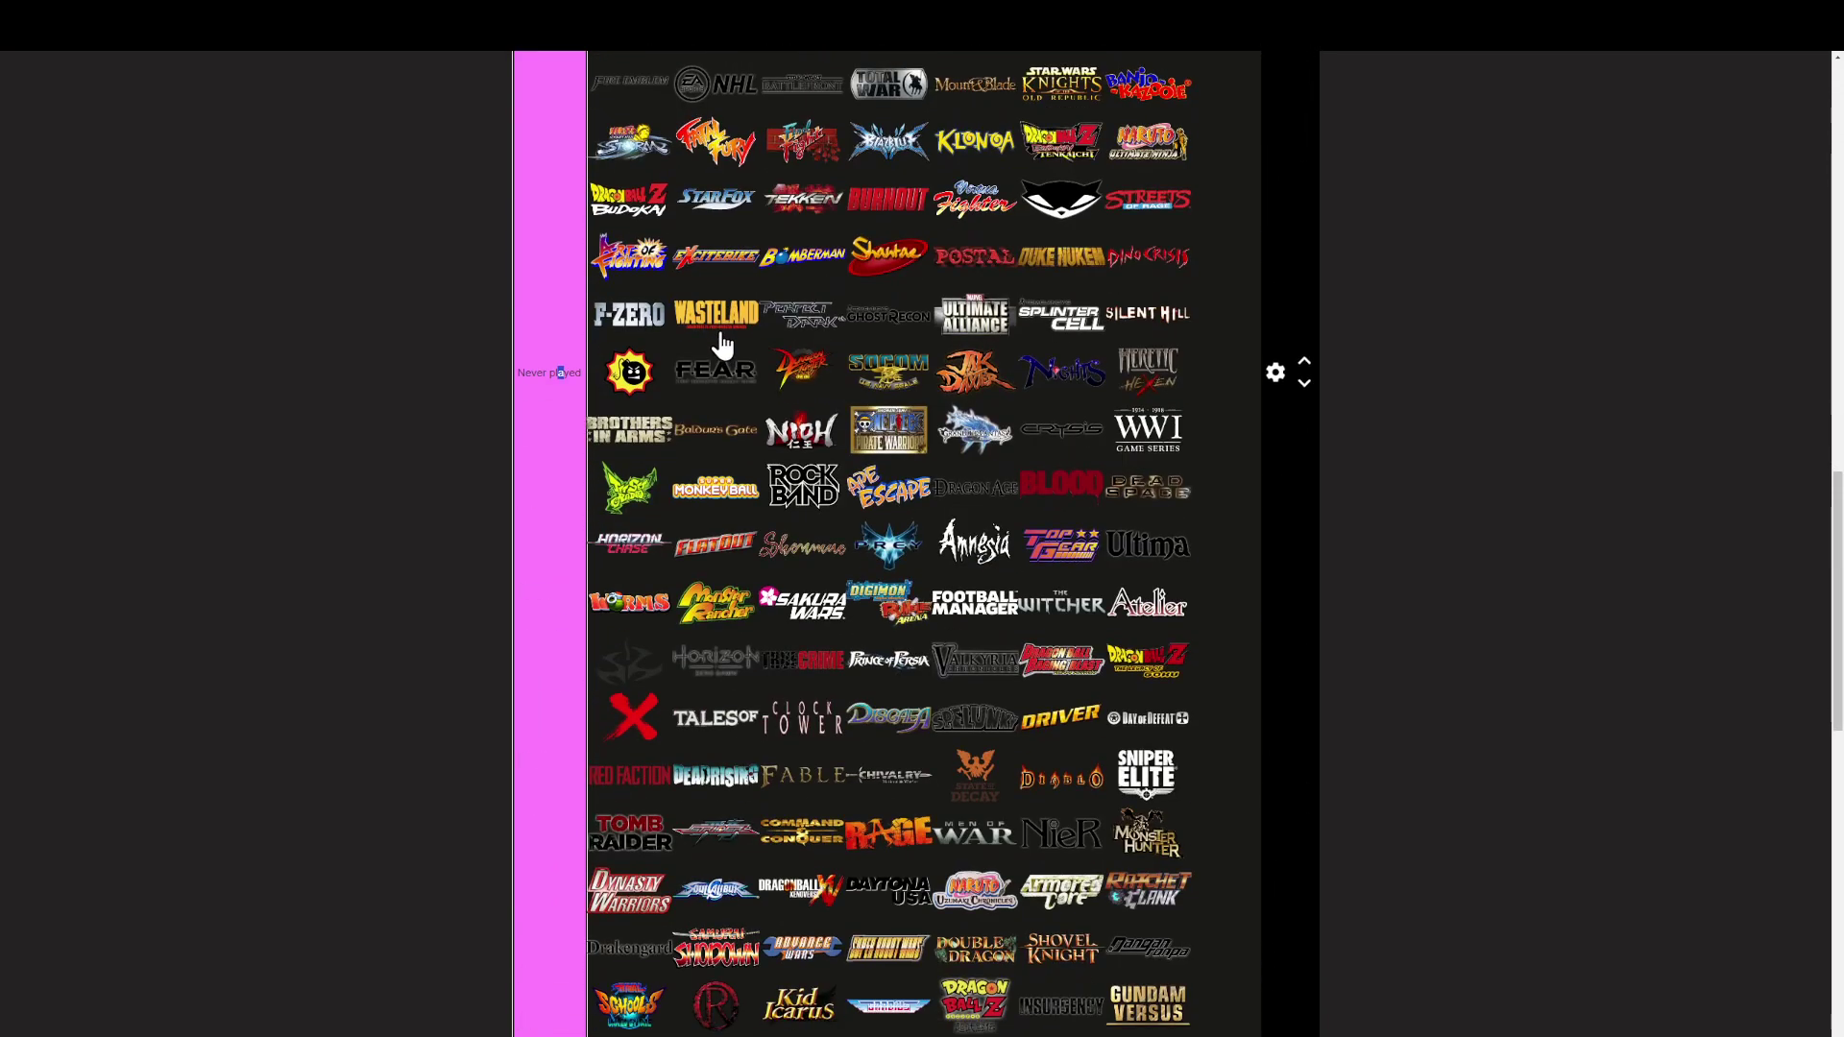
{"action": "scroll", "coordinate": [723, 348], "scroll_direction": "down", "scroll_amount": 1}
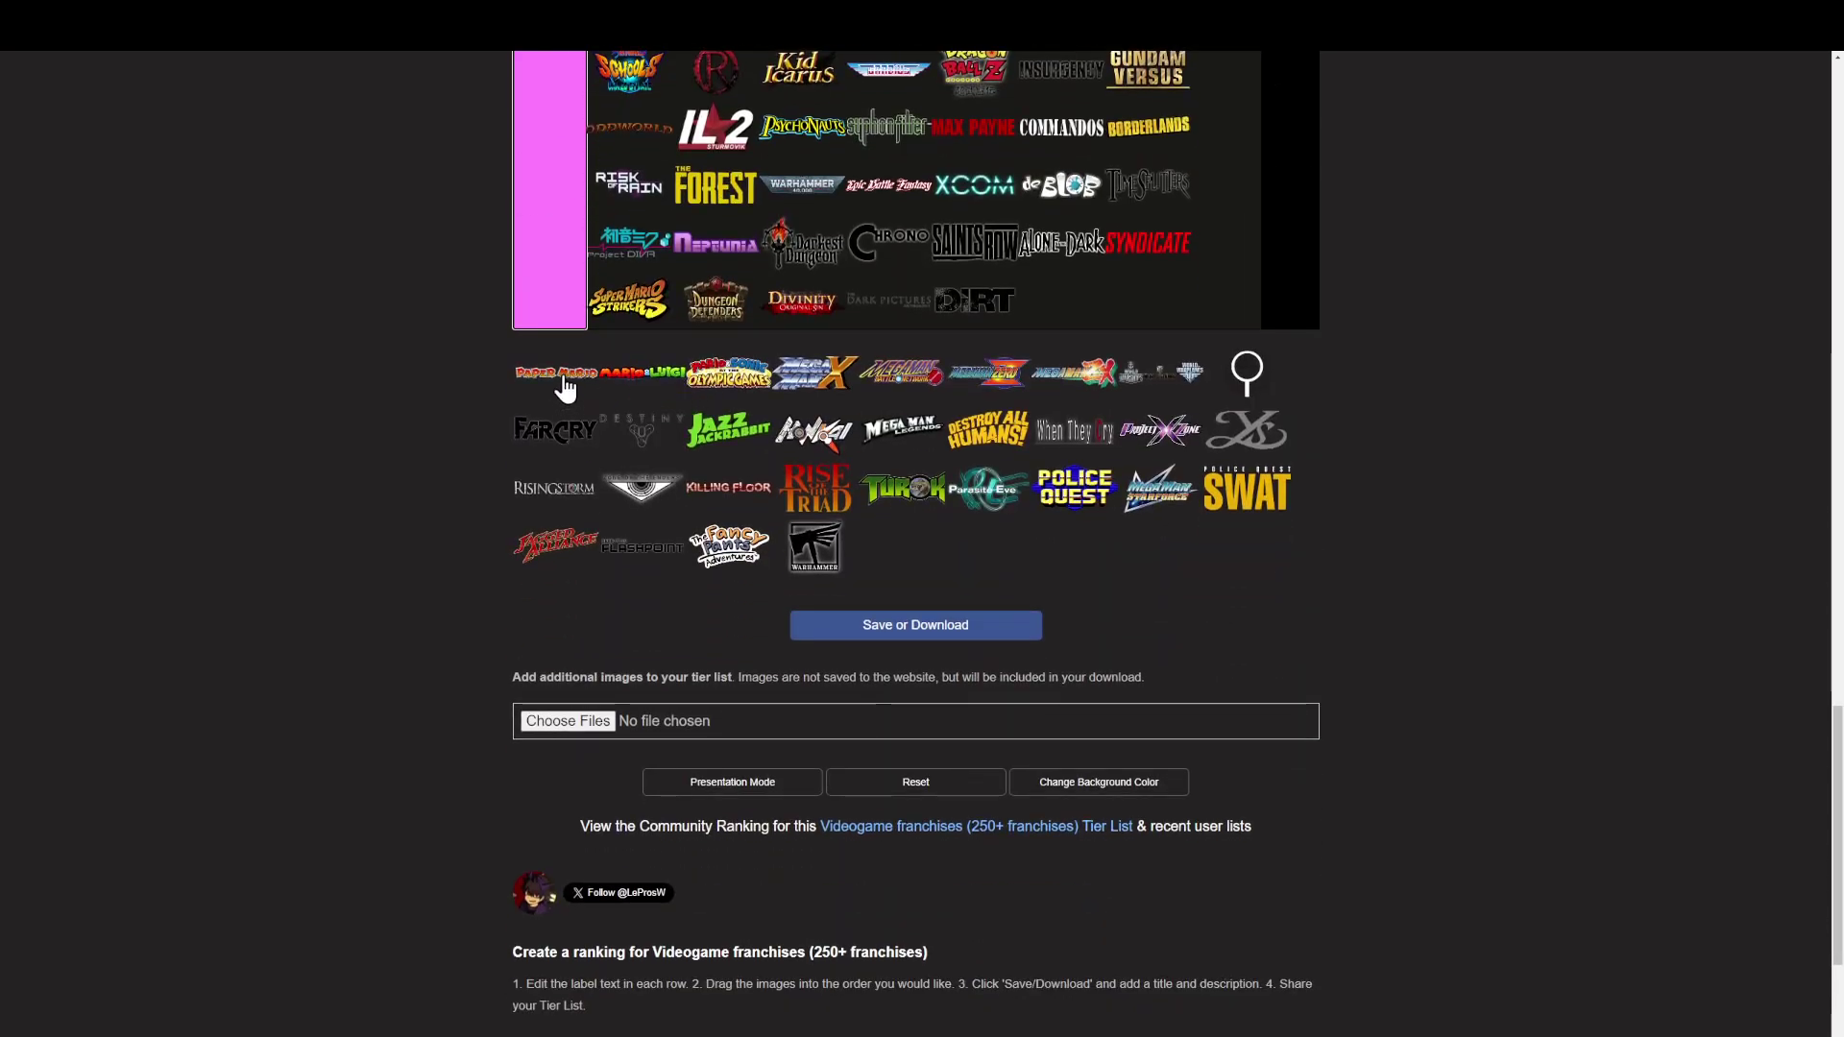
{"action": "scroll", "coordinate": [576, 387], "scroll_direction": "up", "scroll_amount": 3}
{"action": "left_click_drag", "start_coordinate": [563, 387], "coordinate": [1156, 368]}
{"action": "scroll", "coordinate": [971, 412], "scroll_direction": "up", "scroll_amount": 15}
{"action": "scroll", "coordinate": [980, 411], "scroll_direction": "up", "scroll_amount": 9}
Step: Move Mario & Luigi to the Never played tier and Mario & Sonic at the Olympic Games to the Above Average tier
{"action": "scroll", "coordinate": [1163, 356], "scroll_direction": "down", "scroll_amount": 15}
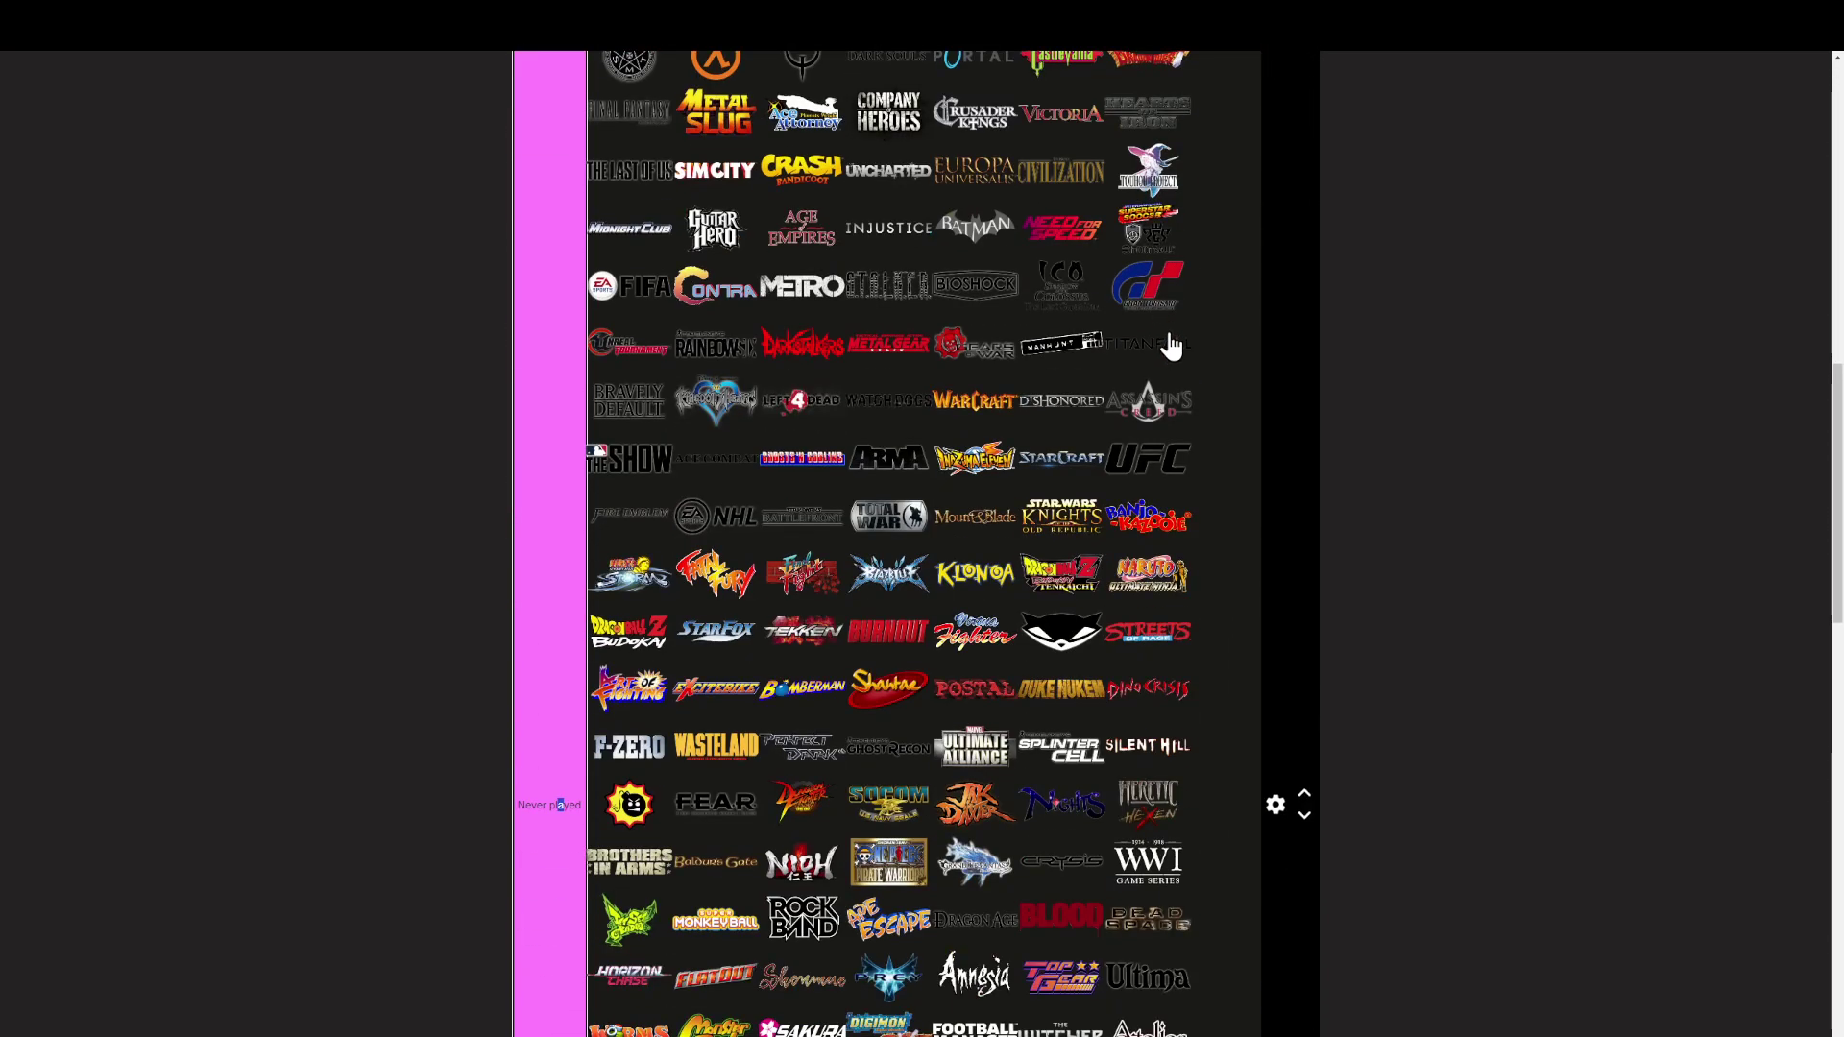
{"action": "scroll", "coordinate": [539, 354], "scroll_direction": "down", "scroll_amount": 2}
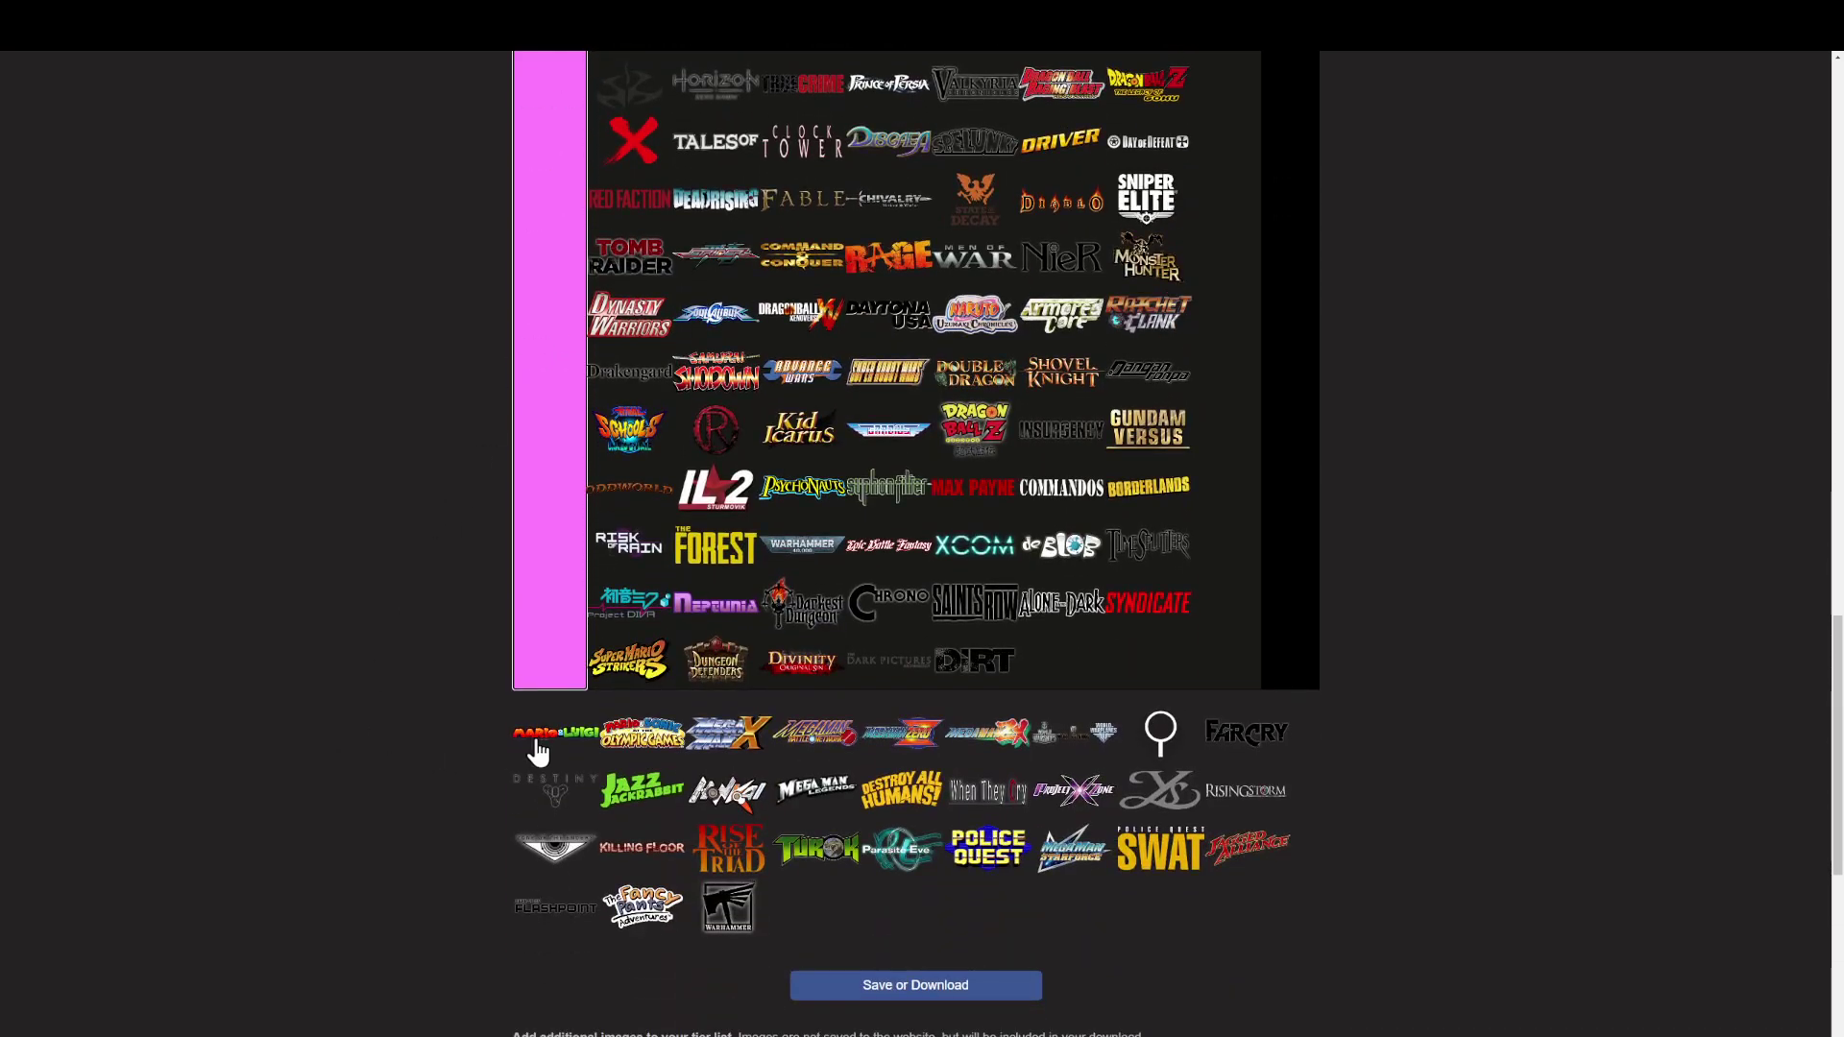
{"action": "left_click_drag", "start_coordinate": [538, 751], "coordinate": [661, 672]}
{"action": "scroll", "coordinate": [538, 692], "scroll_direction": "up", "scroll_amount": 13}
{"action": "left_click_drag", "start_coordinate": [548, 708], "coordinate": [1007, 469]}
{"action": "scroll", "coordinate": [548, 692], "scroll_direction": "up", "scroll_amount": 6}
{"action": "scroll", "coordinate": [1006, 499], "scroll_direction": "down", "scroll_amount": 5}
Step: Move the franchises from Mega Man X through Destroy All Humans!, including Far Cry, Destiny and Jazz Jackrabbit, to the Never played tier
{"action": "scroll", "coordinate": [1008, 524], "scroll_direction": "down", "scroll_amount": 20}
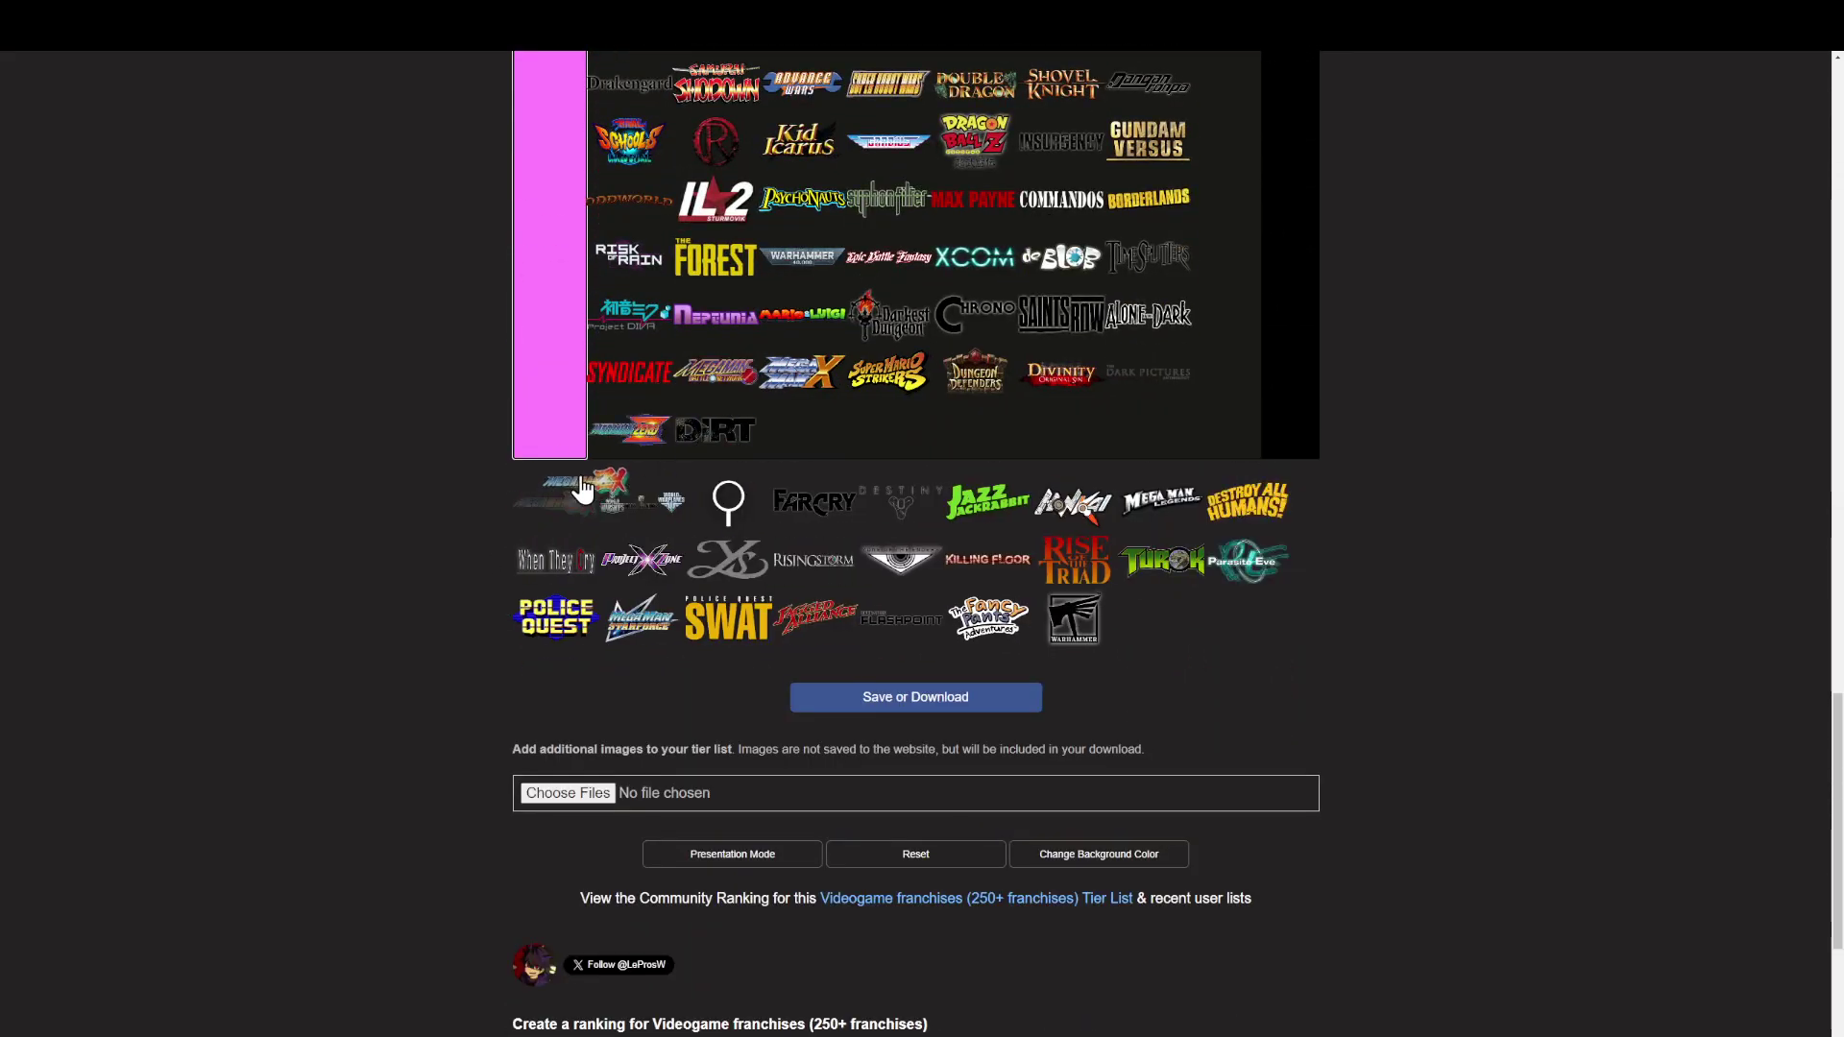
{"action": "left_click_drag", "start_coordinate": [582, 485], "coordinate": [686, 432]}
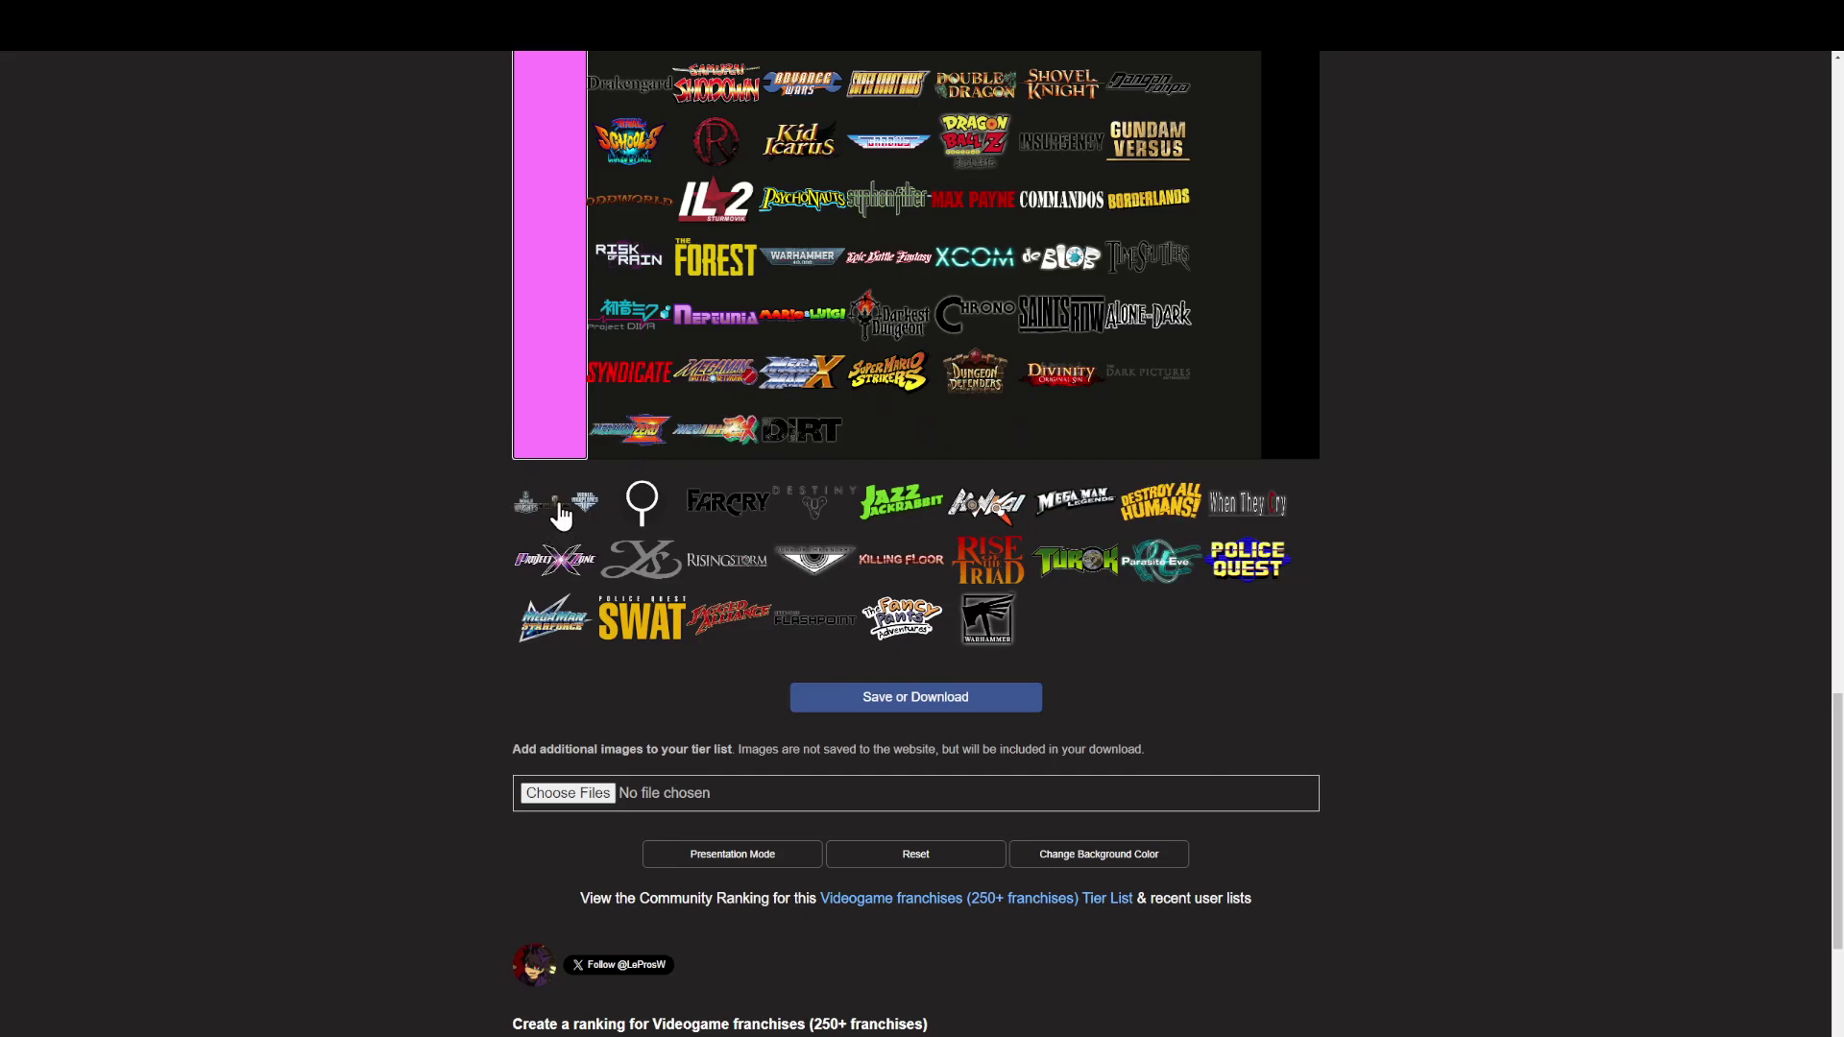
{"action": "left_click_drag", "start_coordinate": [563, 507], "coordinate": [706, 429]}
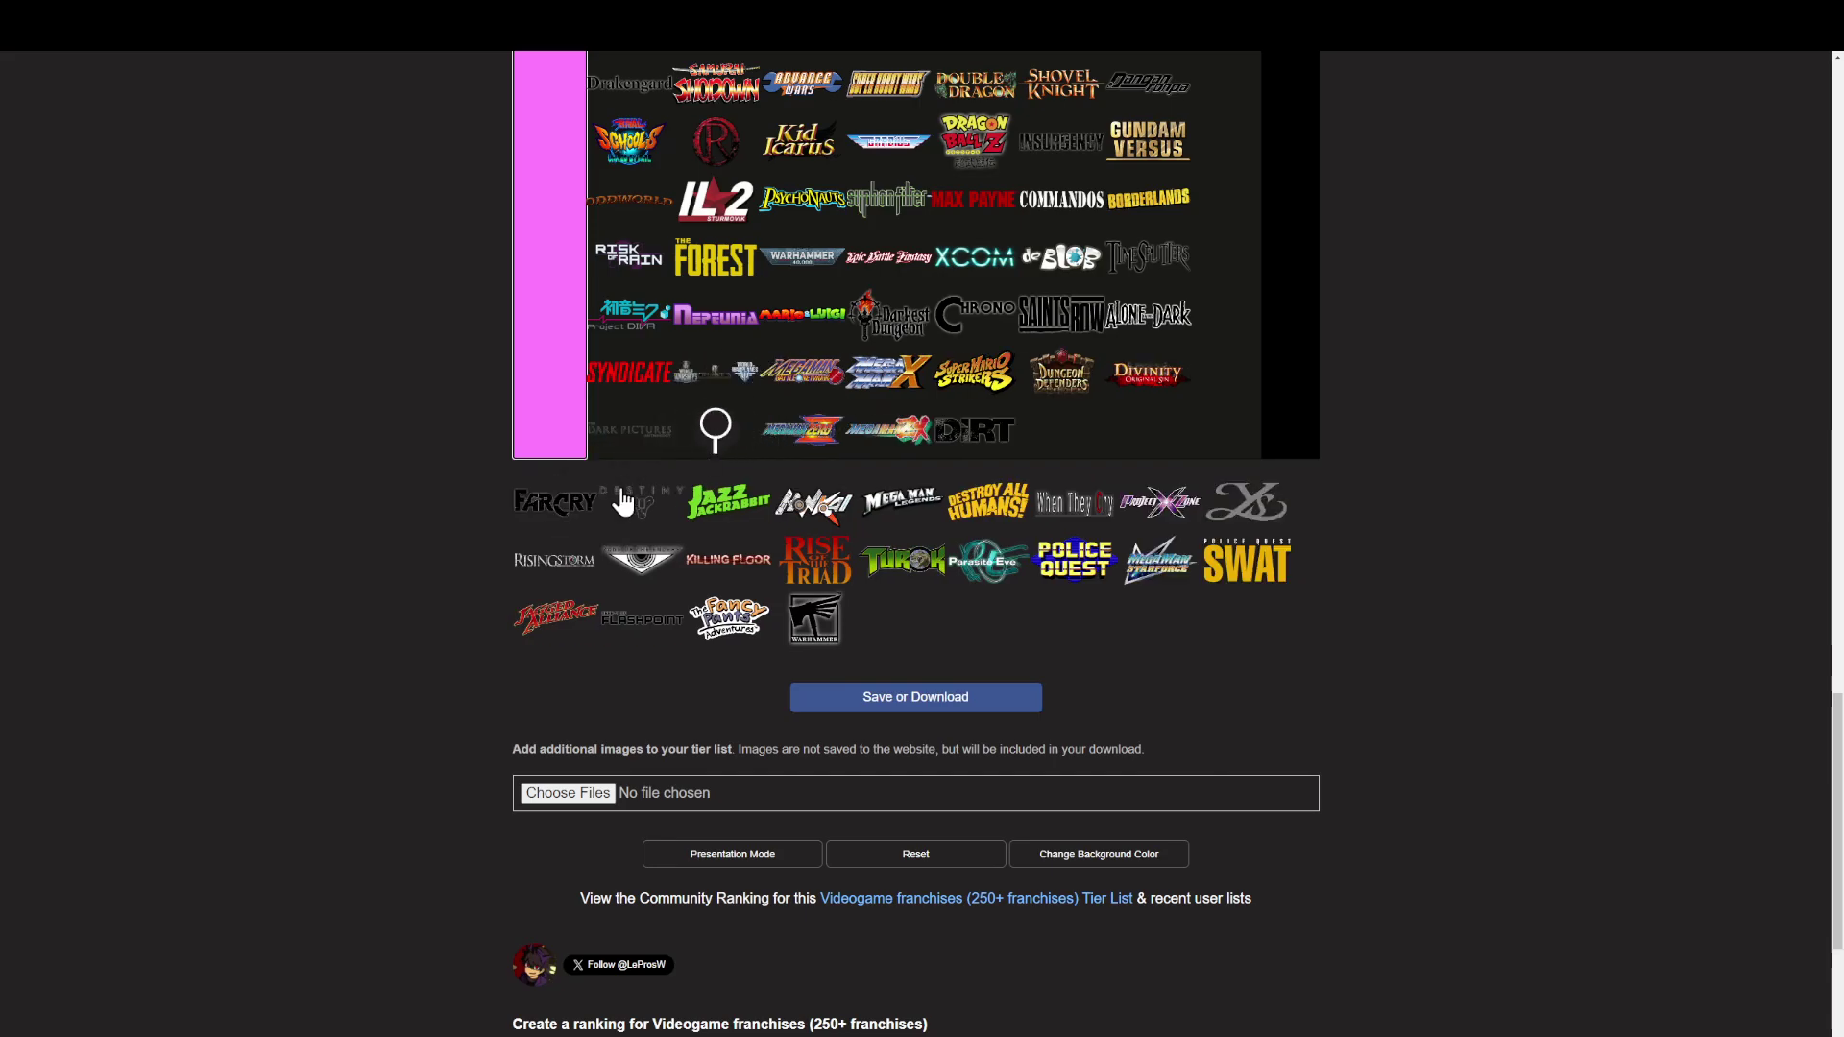
{"action": "left_click_drag", "start_coordinate": [625, 499], "coordinate": [670, 466]}
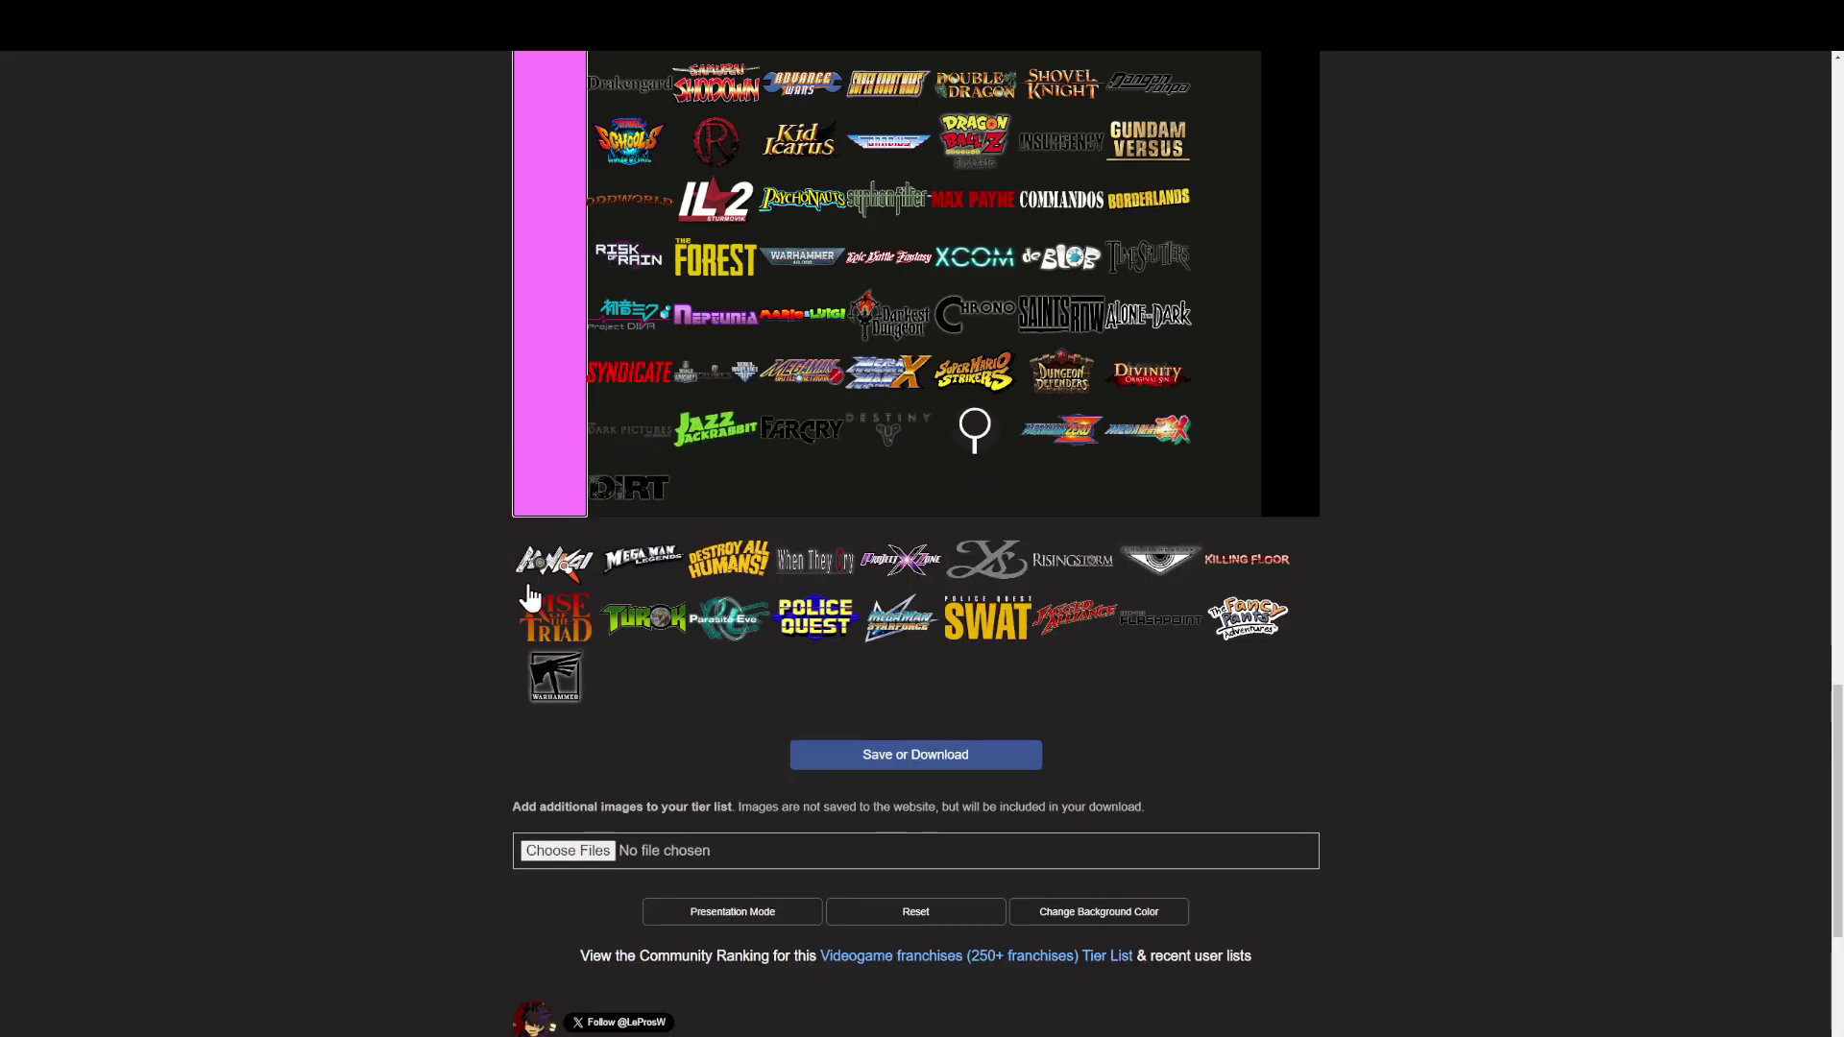
{"action": "left_click_drag", "start_coordinate": [547, 567], "coordinate": [689, 503]}
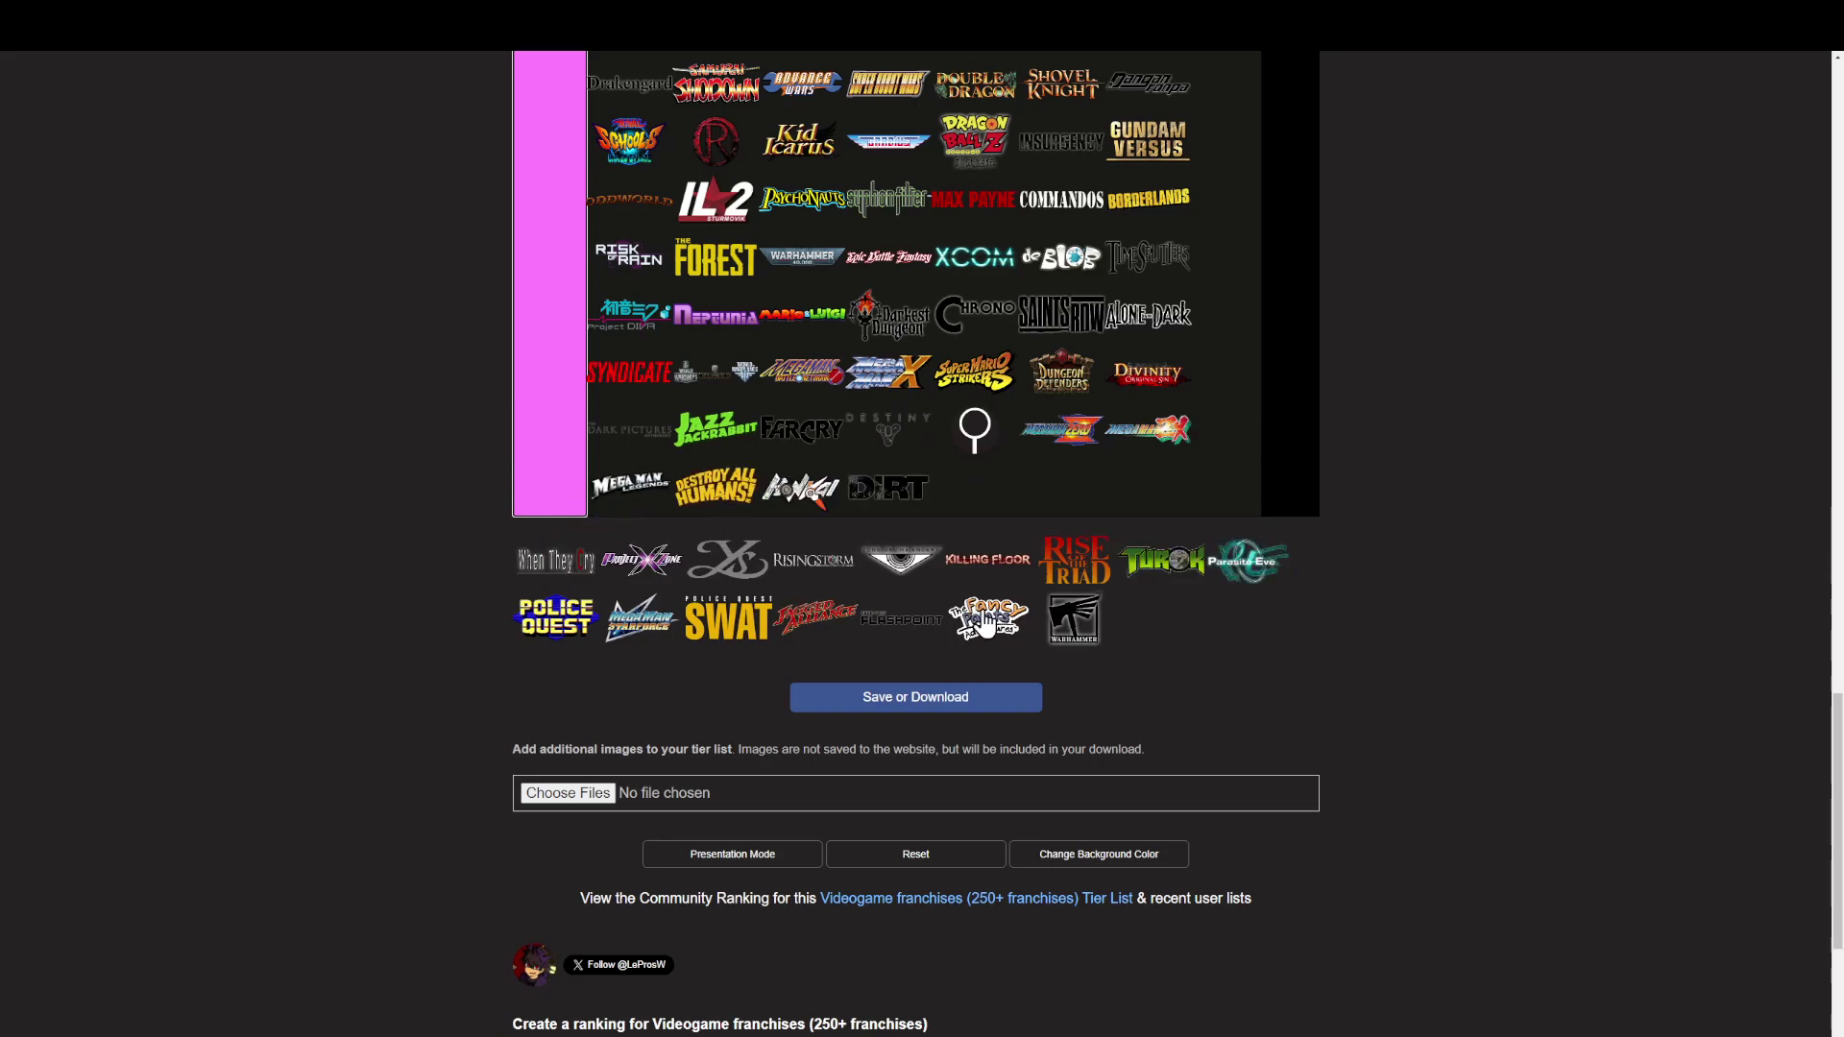
Step: Place The Fancy Pants Adventures at the end of the Good tier
{"action": "scroll", "coordinate": [992, 609], "scroll_direction": "up", "scroll_amount": 13}
{"action": "left_click_drag", "start_coordinate": [992, 609], "coordinate": [1025, 567]}
{"action": "middle_click", "coordinate": [1024, 567]}
{"action": "scroll", "coordinate": [1070, 371], "scroll_direction": "up", "scroll_amount": 10}
{"action": "scroll", "coordinate": [1090, 679], "scroll_direction": "down", "scroll_amount": 7}
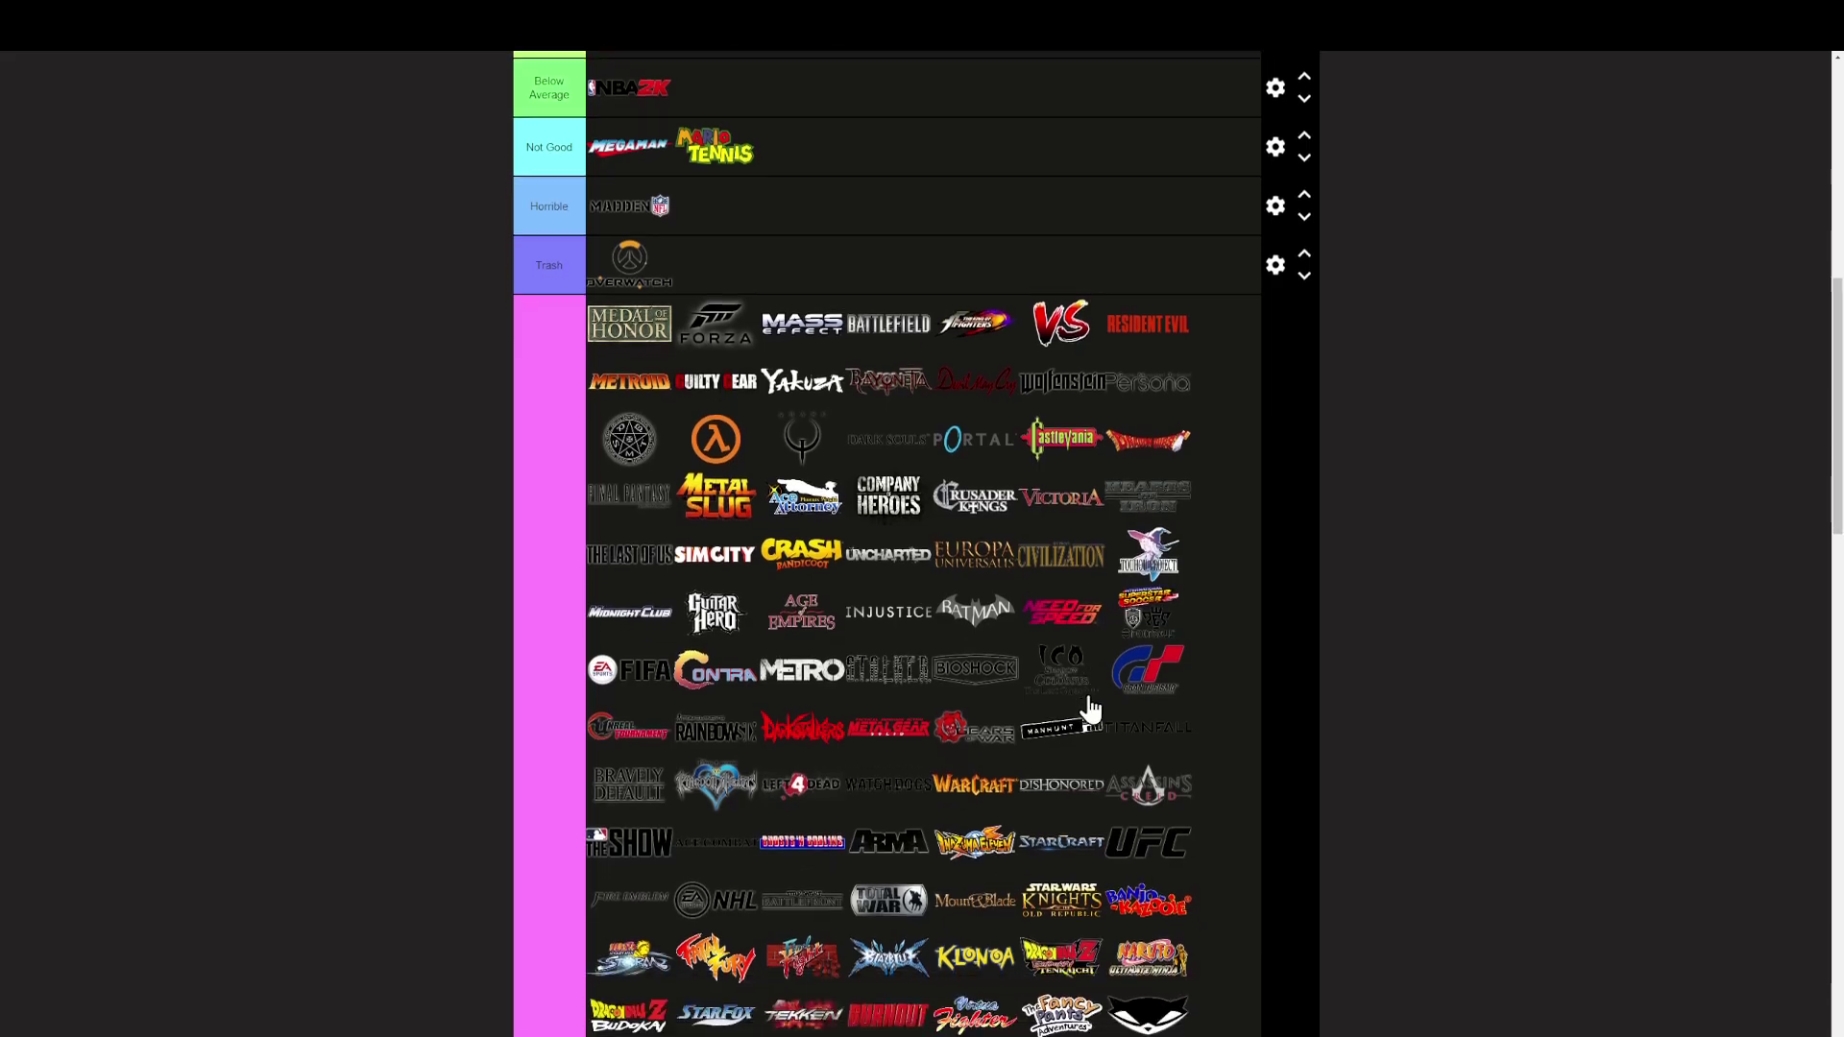
{"action": "scroll", "coordinate": [1063, 773], "scroll_direction": "down", "scroll_amount": 3}
{"action": "left_click_drag", "start_coordinate": [1062, 764], "coordinate": [1176, 404]}
{"action": "scroll", "coordinate": [1162, 624], "scroll_direction": "up", "scroll_amount": 6}
{"action": "scroll", "coordinate": [1214, 300], "scroll_direction": "up", "scroll_amount": 3}
Step: Move all remaining unranked franchises, from When They Cry through Warhammer, including Turok, SWAT and Rise of the Triad, to the Never played tier
{"action": "scroll", "coordinate": [1174, 404], "scroll_direction": "down", "scroll_amount": 20}
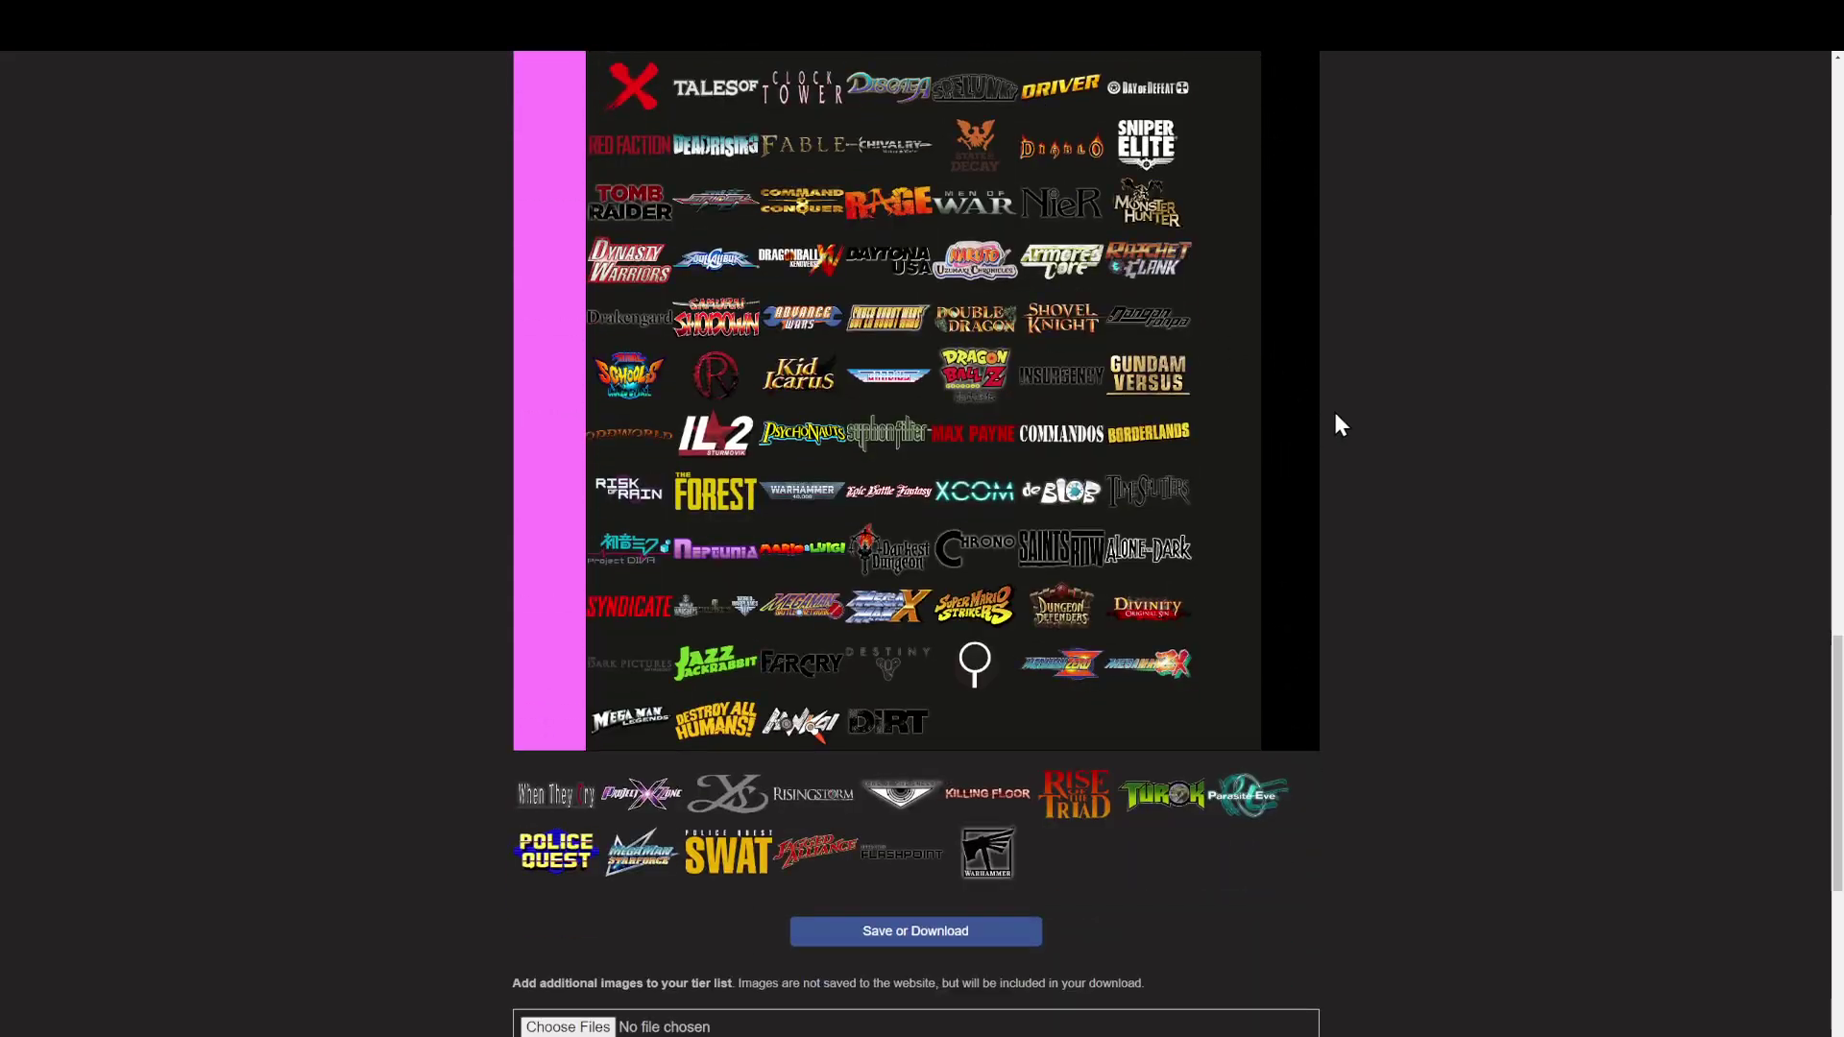
{"action": "left_click_drag", "start_coordinate": [541, 372], "coordinate": [644, 291]}
{"action": "left_click_drag", "start_coordinate": [651, 394], "coordinate": [706, 360]}
{"action": "left_click_drag", "start_coordinate": [567, 419], "coordinate": [807, 357]}
{"action": "left_click_drag", "start_coordinate": [642, 420], "coordinate": [874, 355]}
{"action": "left_click_drag", "start_coordinate": [711, 428], "coordinate": [950, 358]}
{"action": "left_click_drag", "start_coordinate": [787, 422], "coordinate": [1013, 361]}
{"action": "left_click_drag", "start_coordinate": [875, 419], "coordinate": [1114, 293]}
{"action": "left_click_drag", "start_coordinate": [929, 409], "coordinate": [1047, 356]}
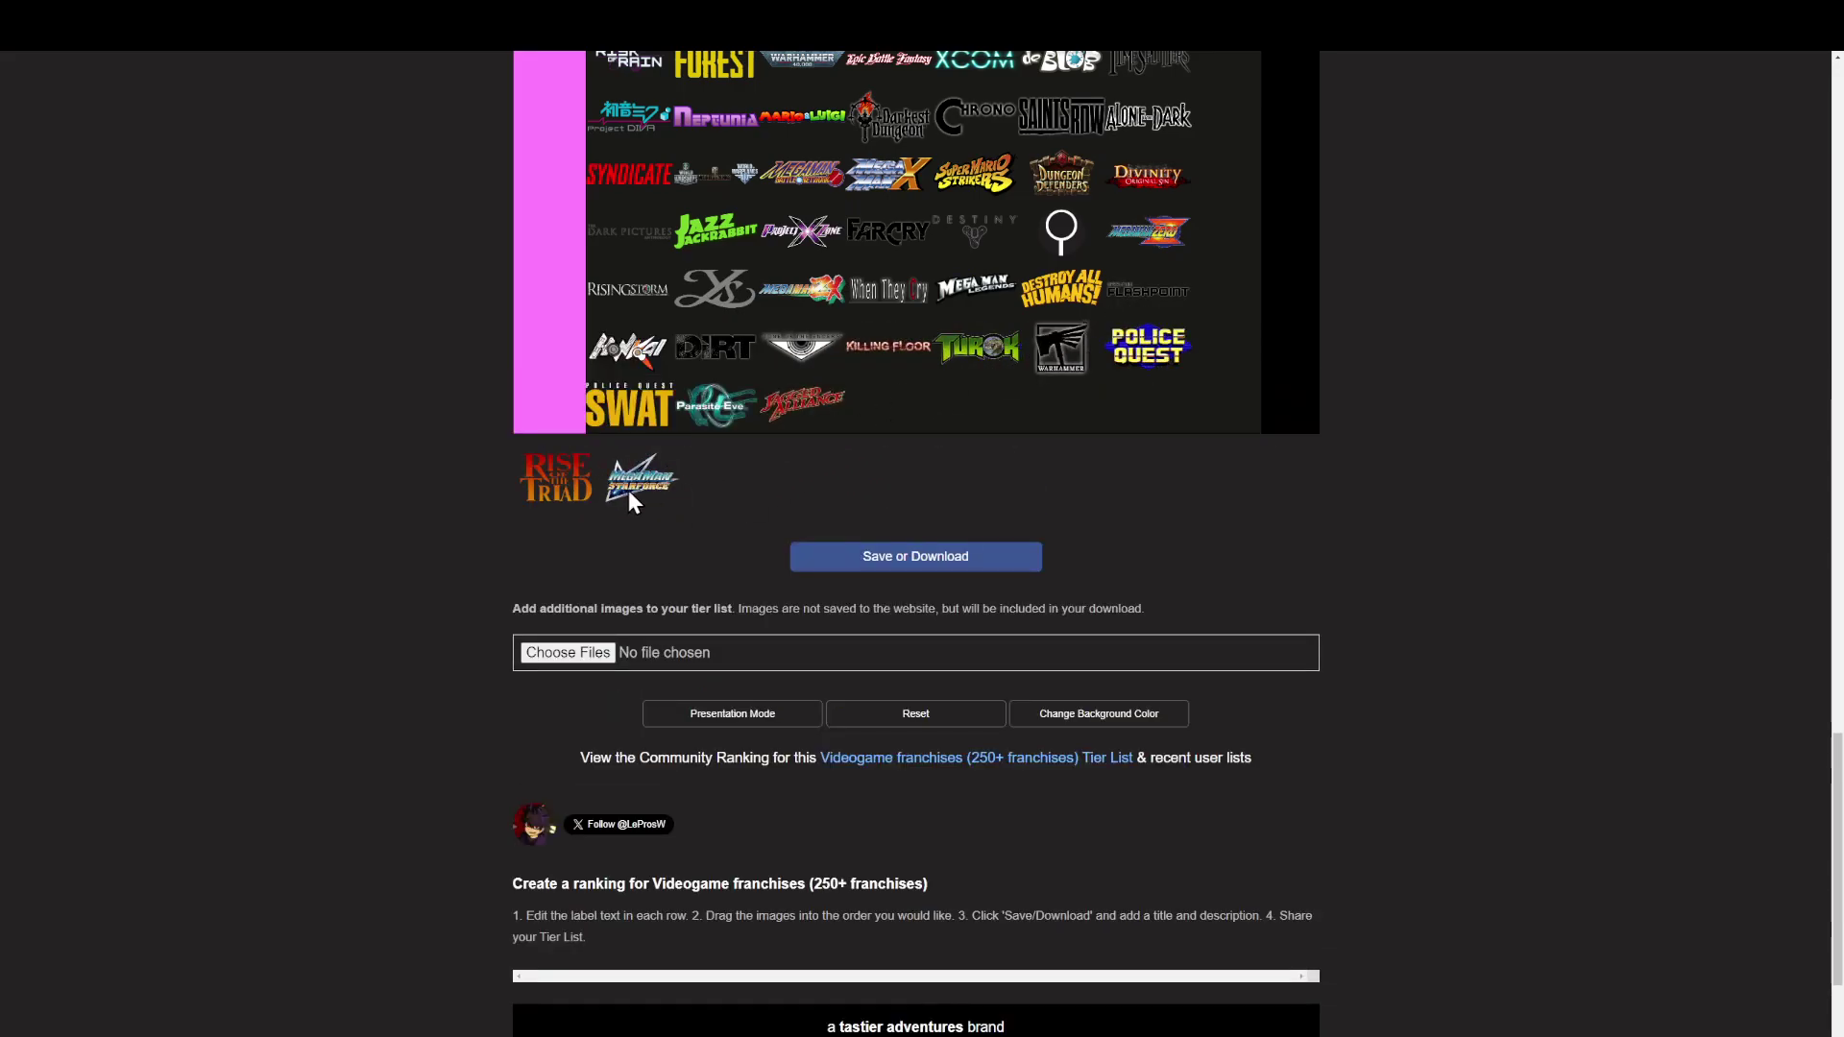
{"action": "left_click_drag", "start_coordinate": [632, 490], "coordinate": [878, 351]}
{"action": "left_click_drag", "start_coordinate": [567, 485], "coordinate": [721, 413]}
Step: Look over the completed ranking from the Never played tier up to the Good tier
{"action": "scroll", "coordinate": [749, 422], "scroll_direction": "down", "scroll_amount": 2}
{"action": "scroll", "coordinate": [759, 432], "scroll_direction": "up", "scroll_amount": 4}
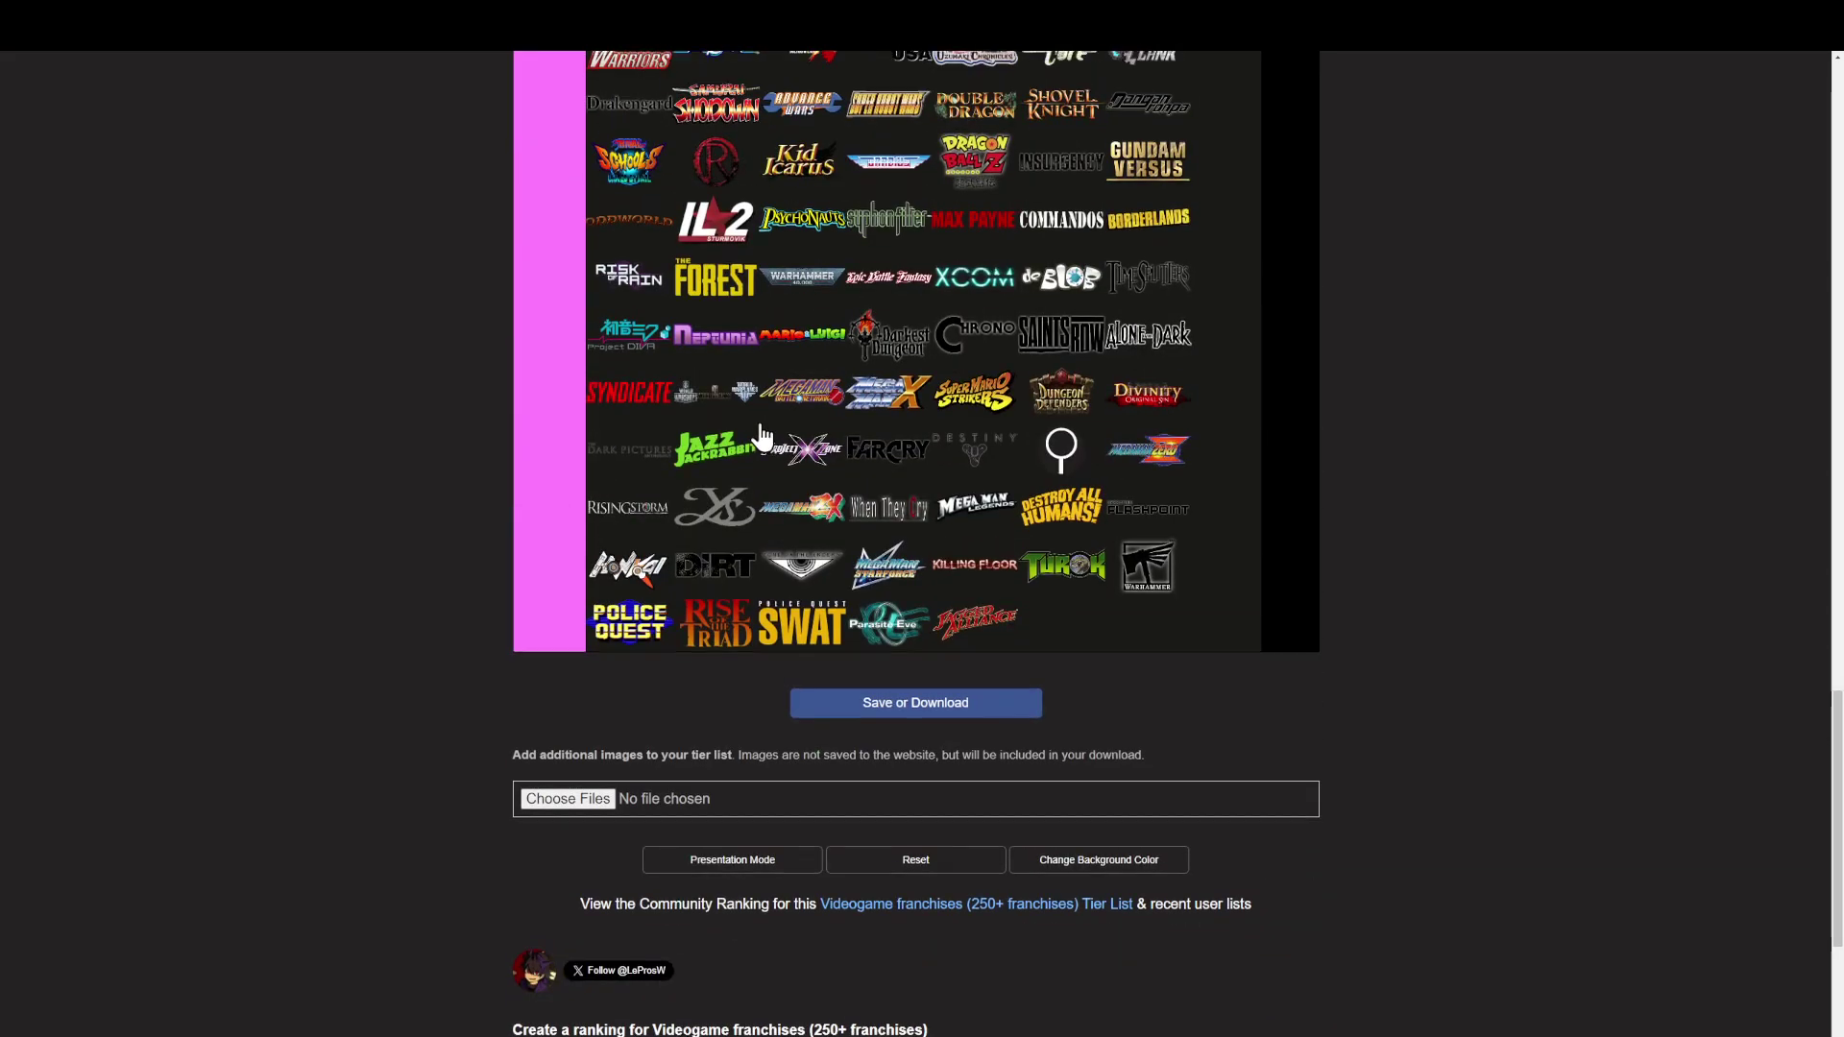
{"action": "scroll", "coordinate": [769, 442], "scroll_direction": "up", "scroll_amount": 10}
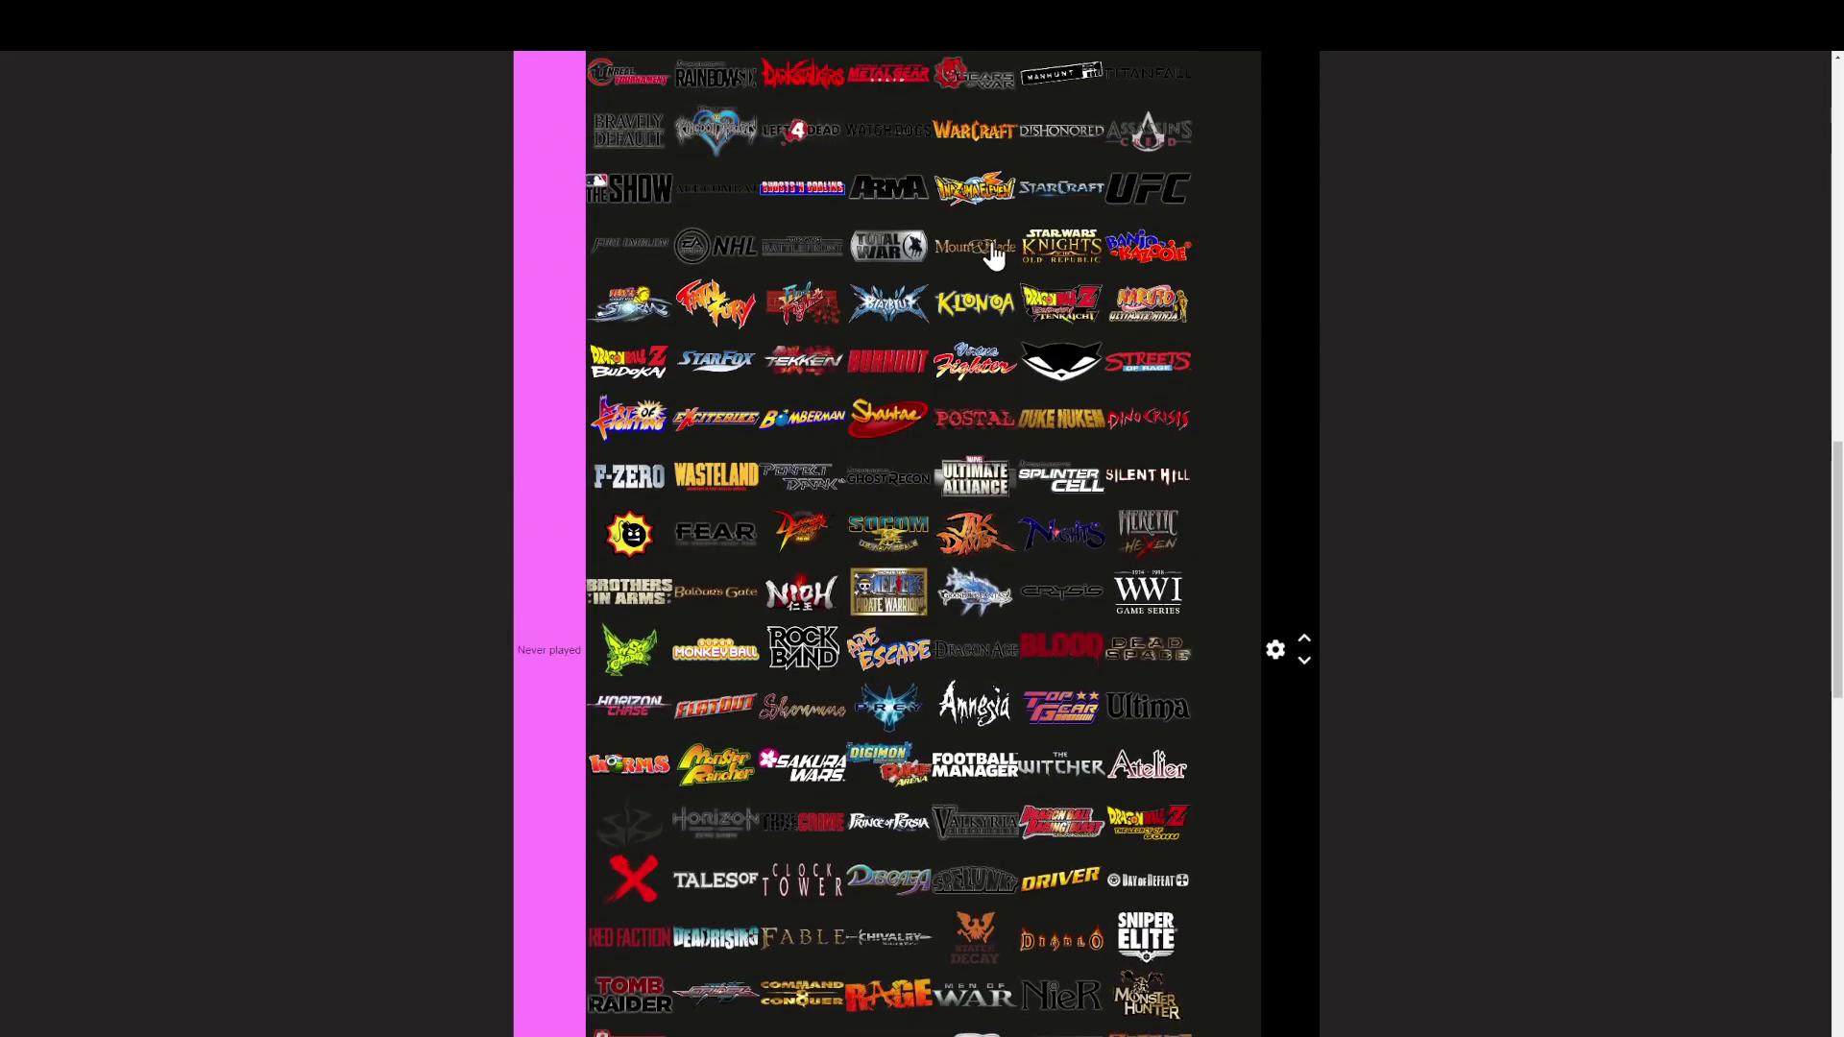
{"action": "scroll", "coordinate": [994, 254], "scroll_direction": "up", "scroll_amount": 8}
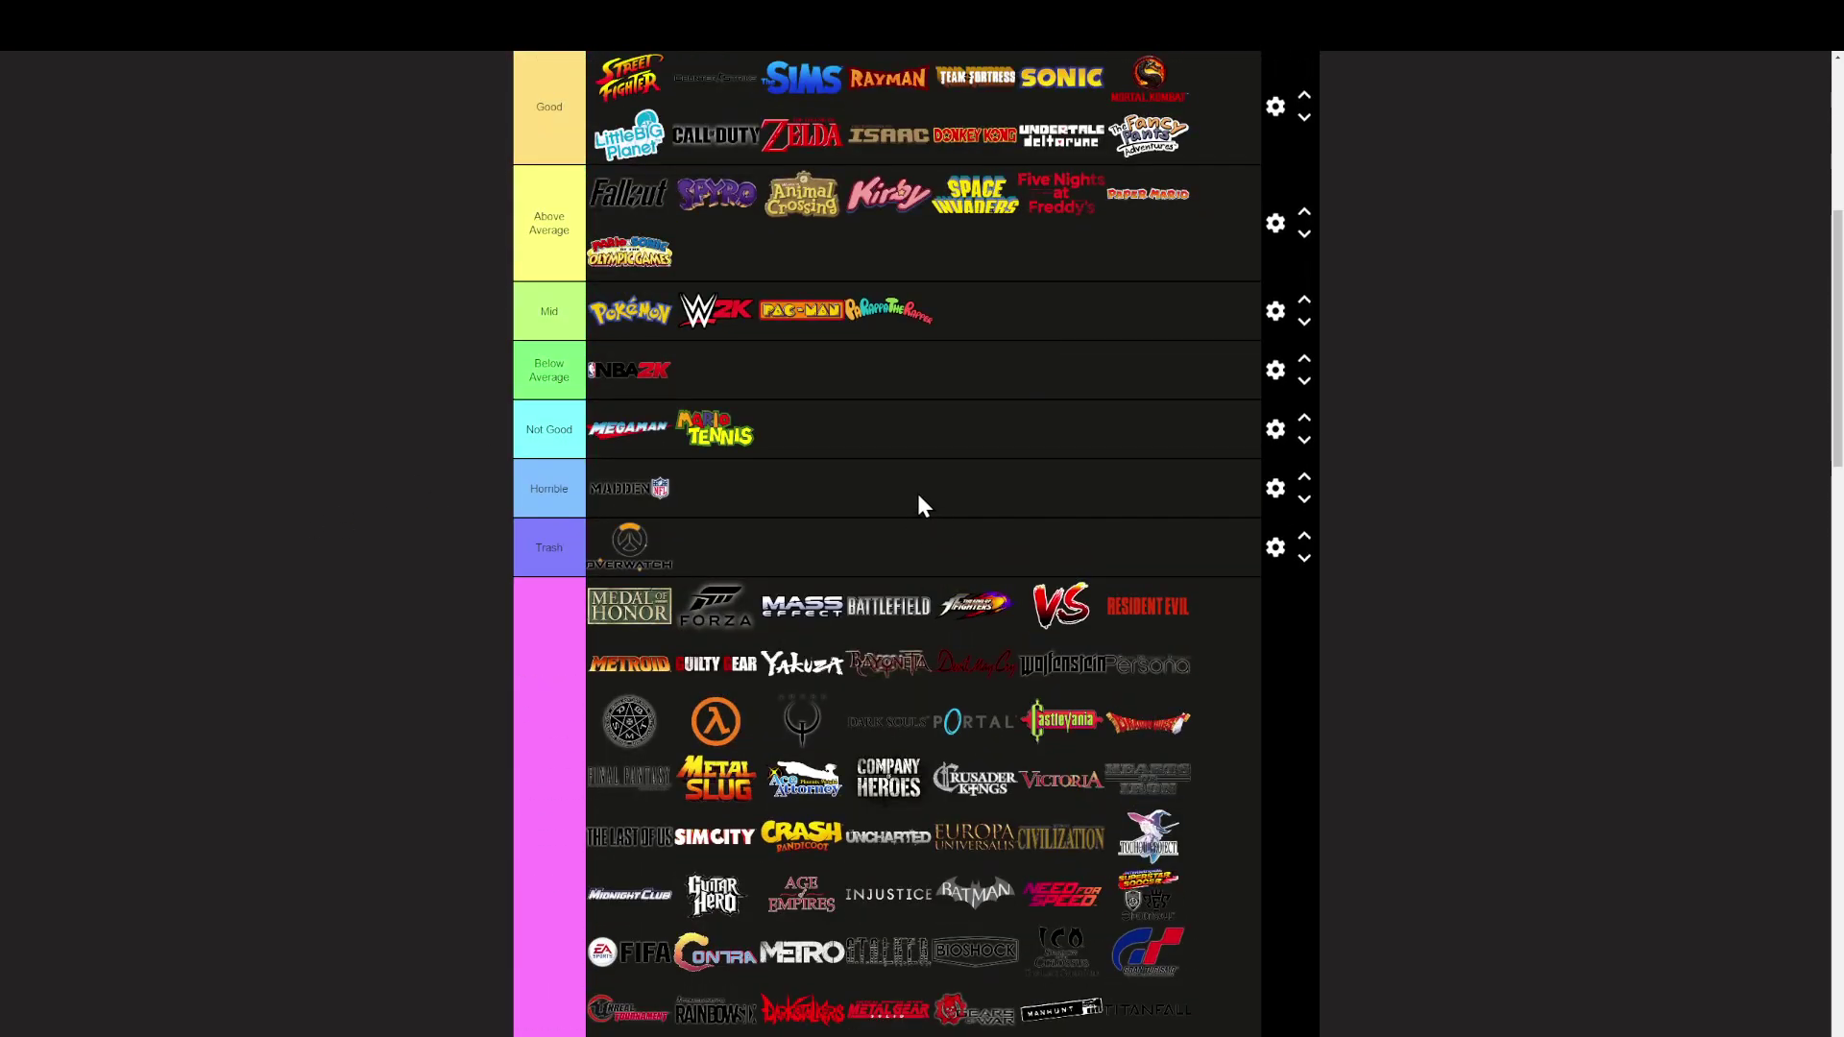